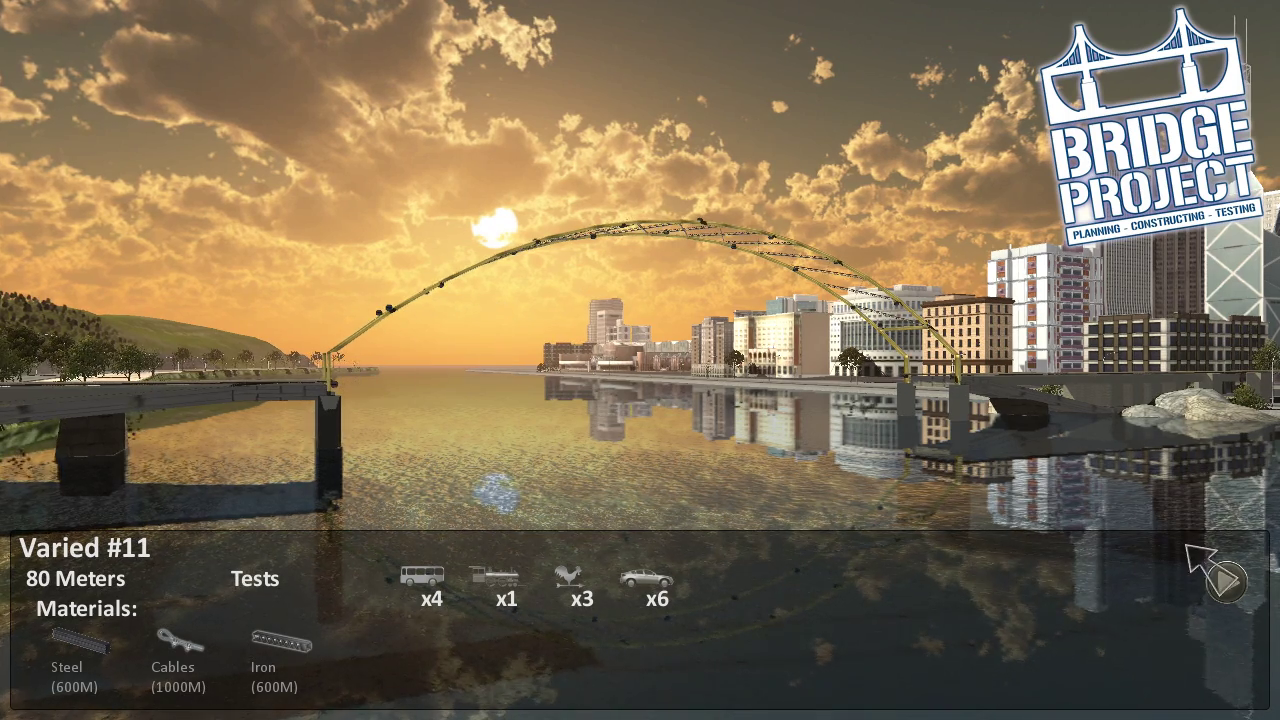
- Start the Varied #11 level to enter the empty bridge editor
left_click(1232, 585)
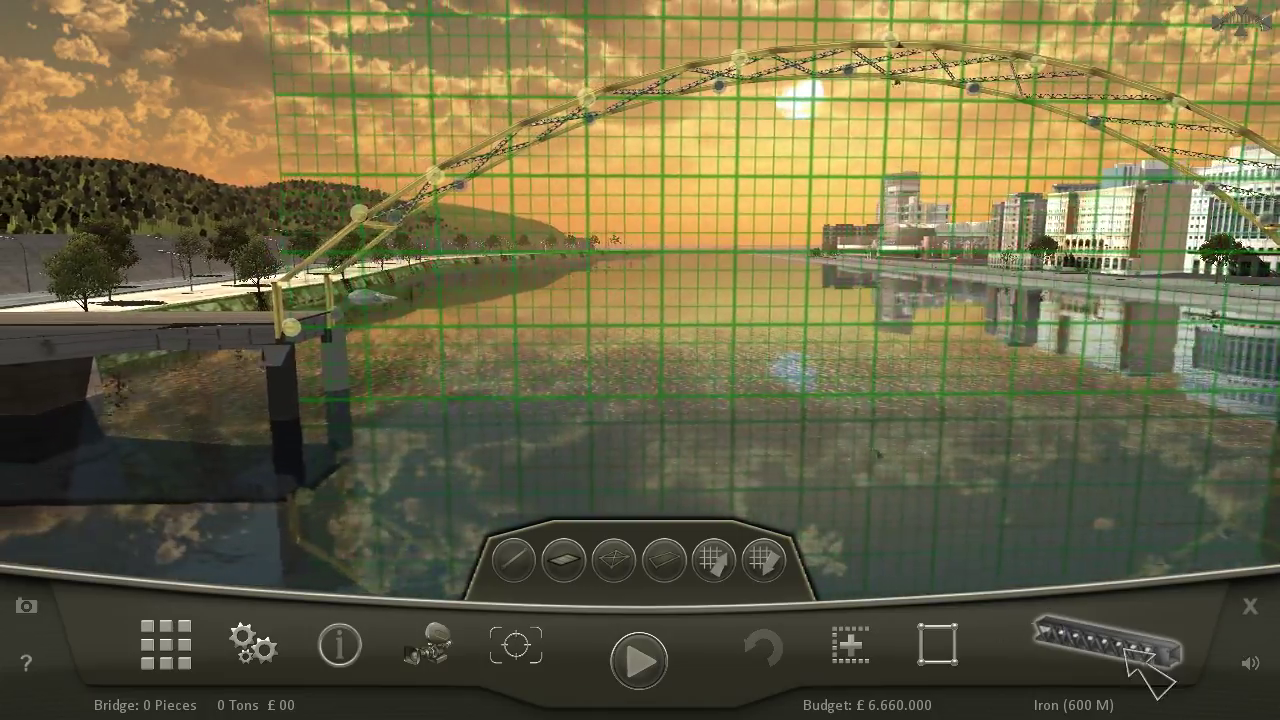
- Lay a 47-piece steel deck across the river from bank to bank
left_click(1108, 645)
left_click(1050, 320)
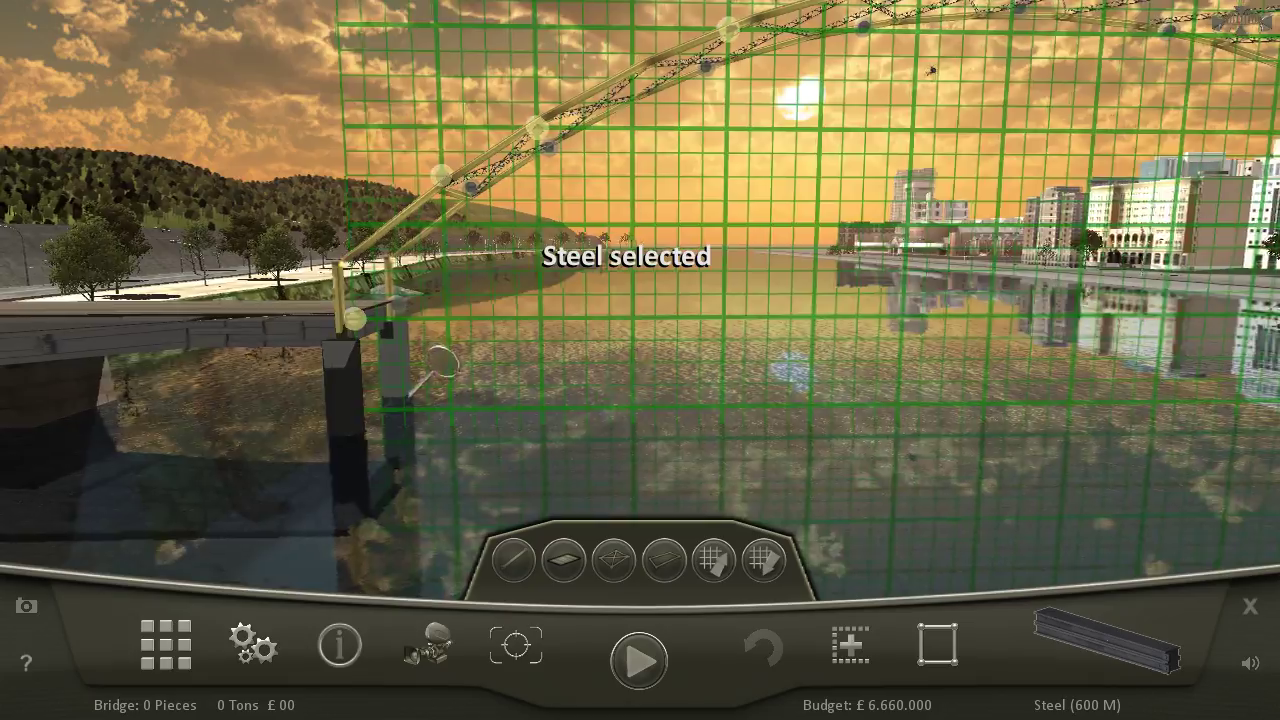
scroll(676, 386, "up", 4)
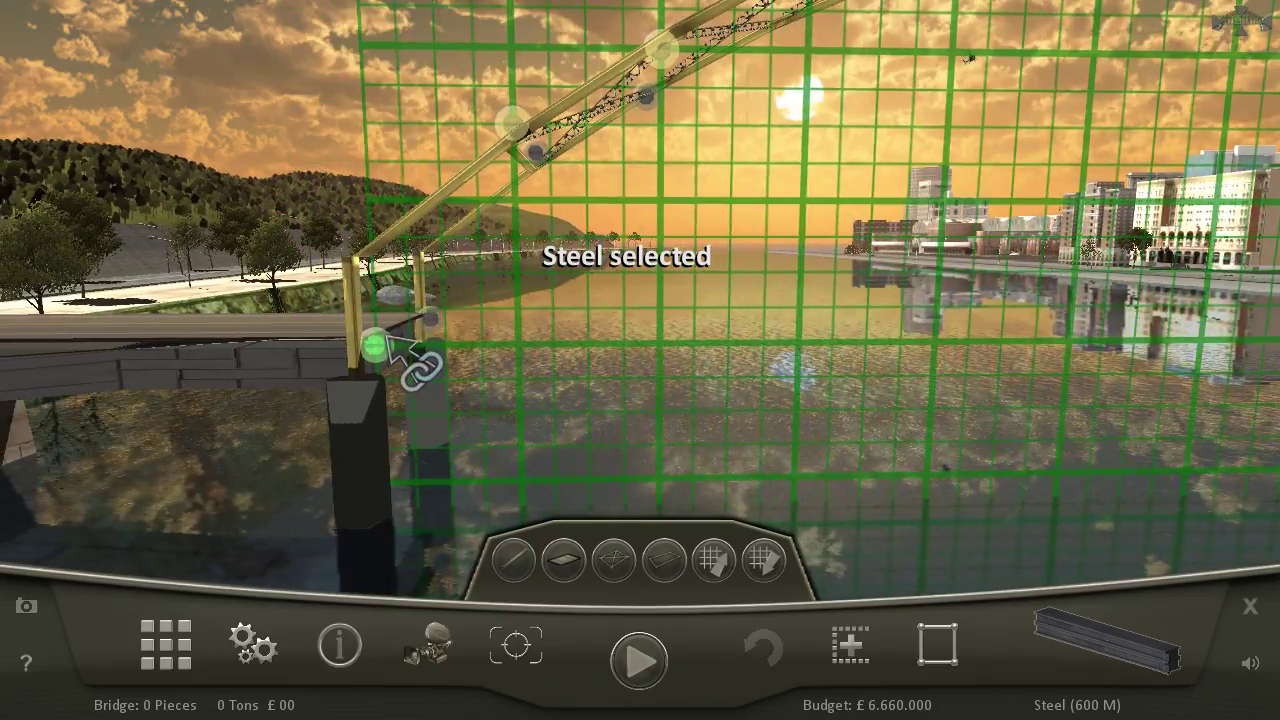
left_click_drag(375, 345, 640, 355)
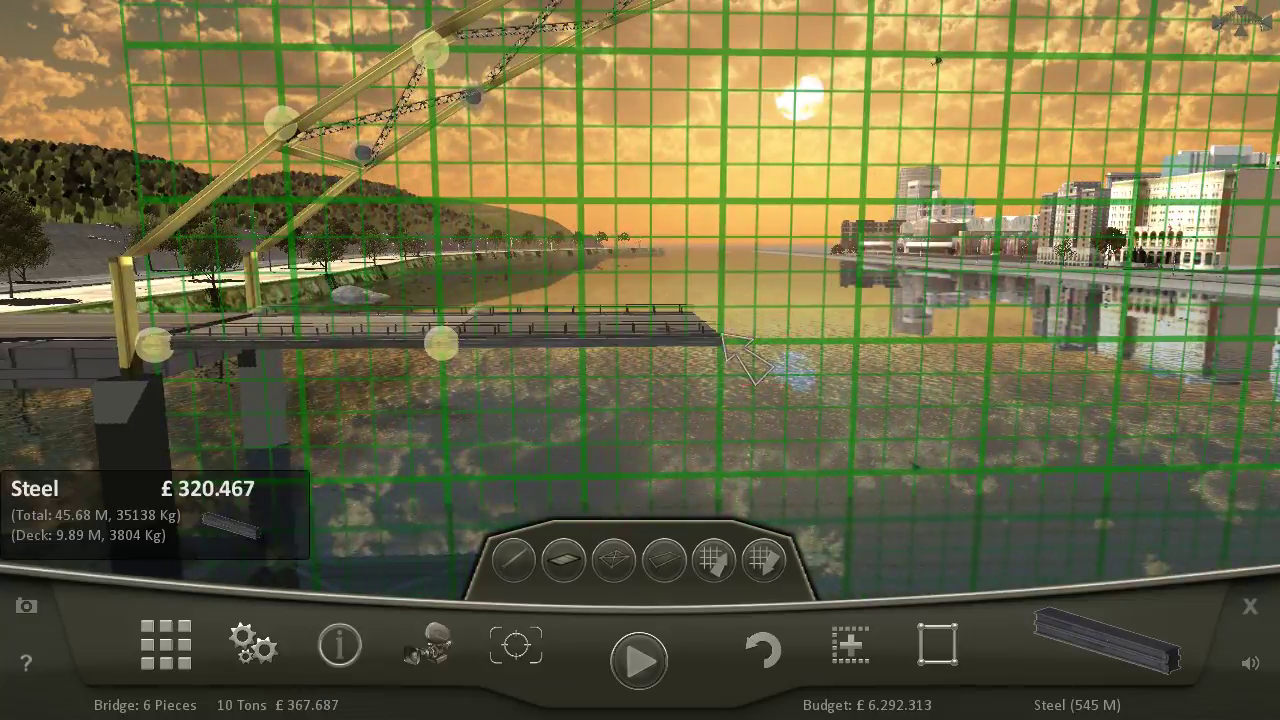
left_click(742, 362)
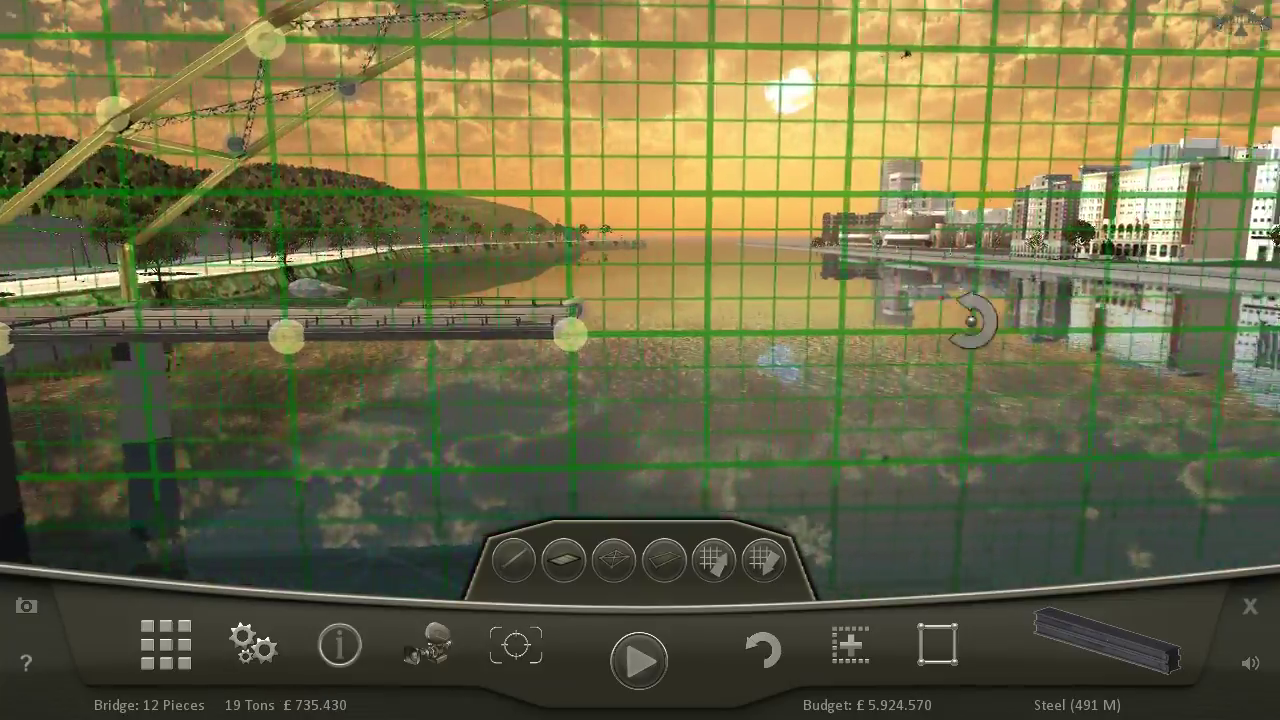
left_click_drag(742, 362, 400, 300)
left_click_drag(640, 360, 1195, 372)
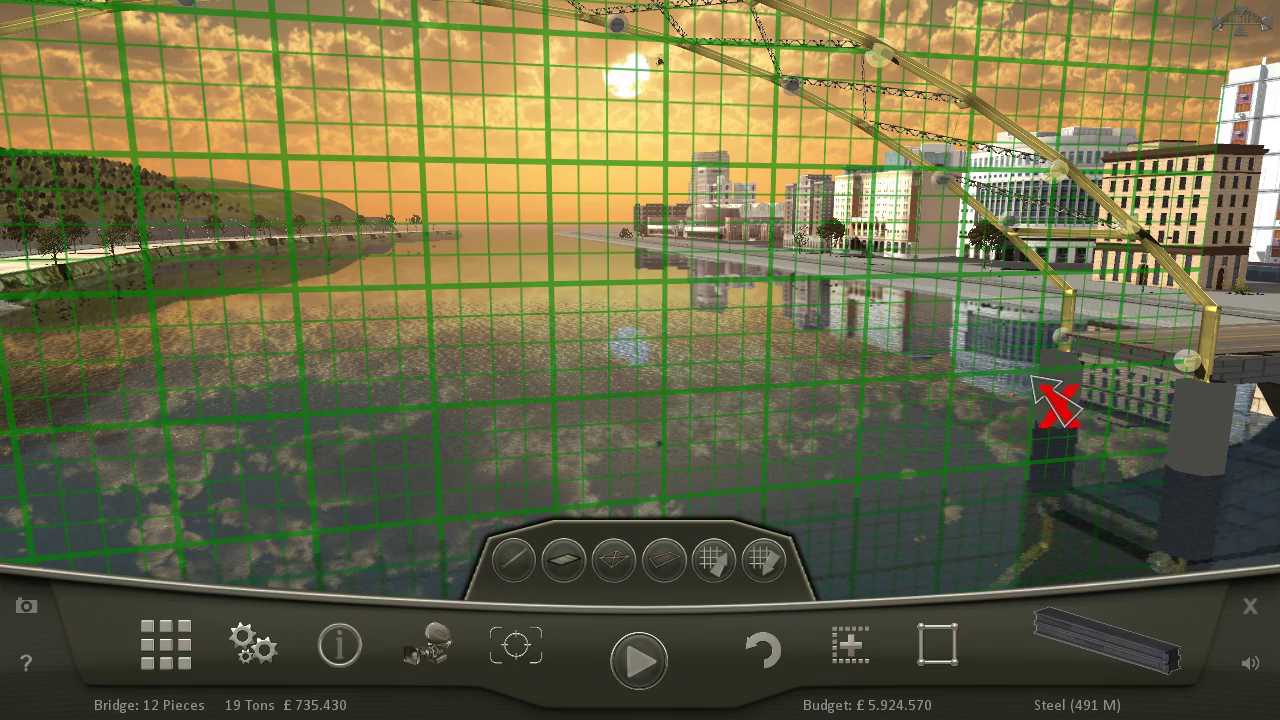
left_click(870, 385)
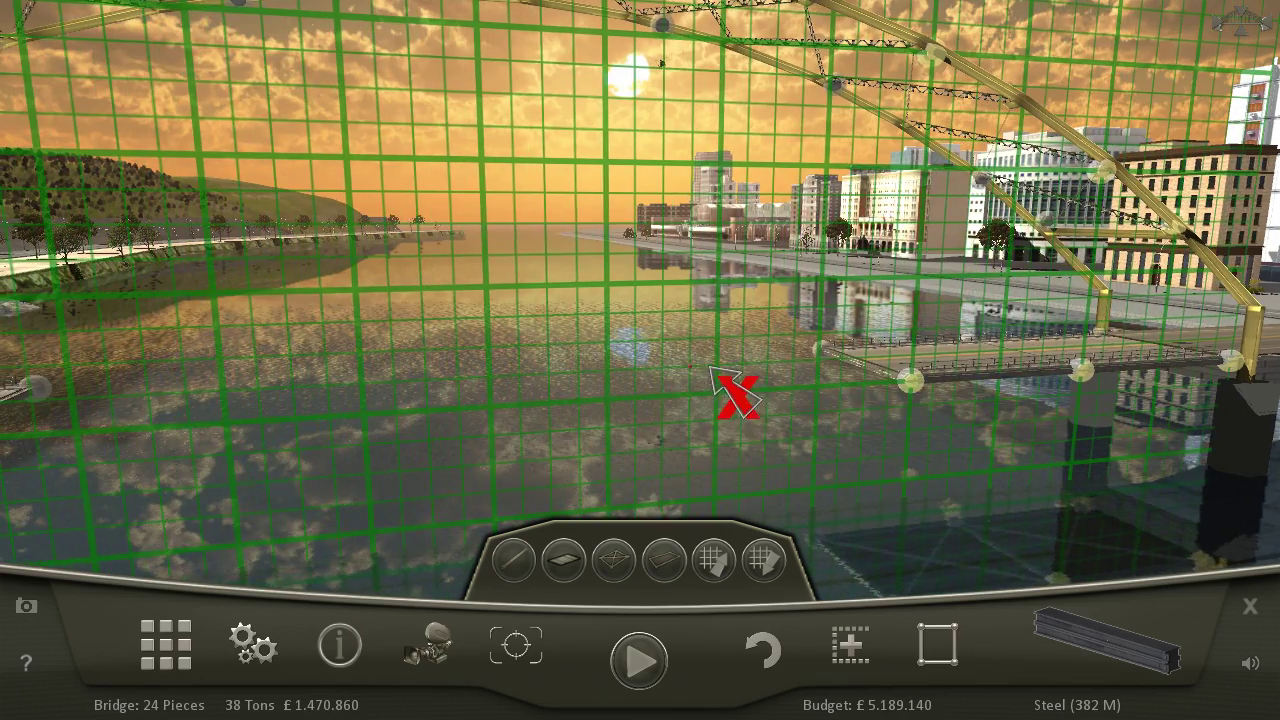
left_click(727, 406)
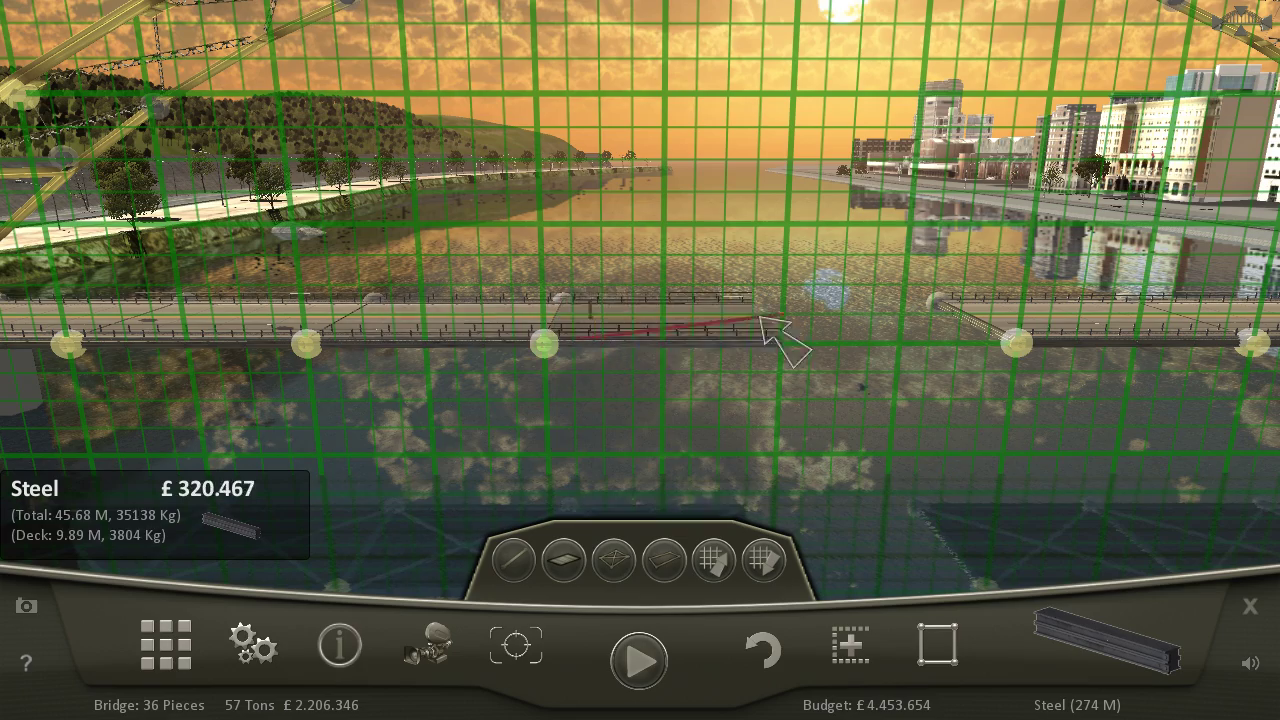
left_click(1015, 345)
left_click(1105, 640)
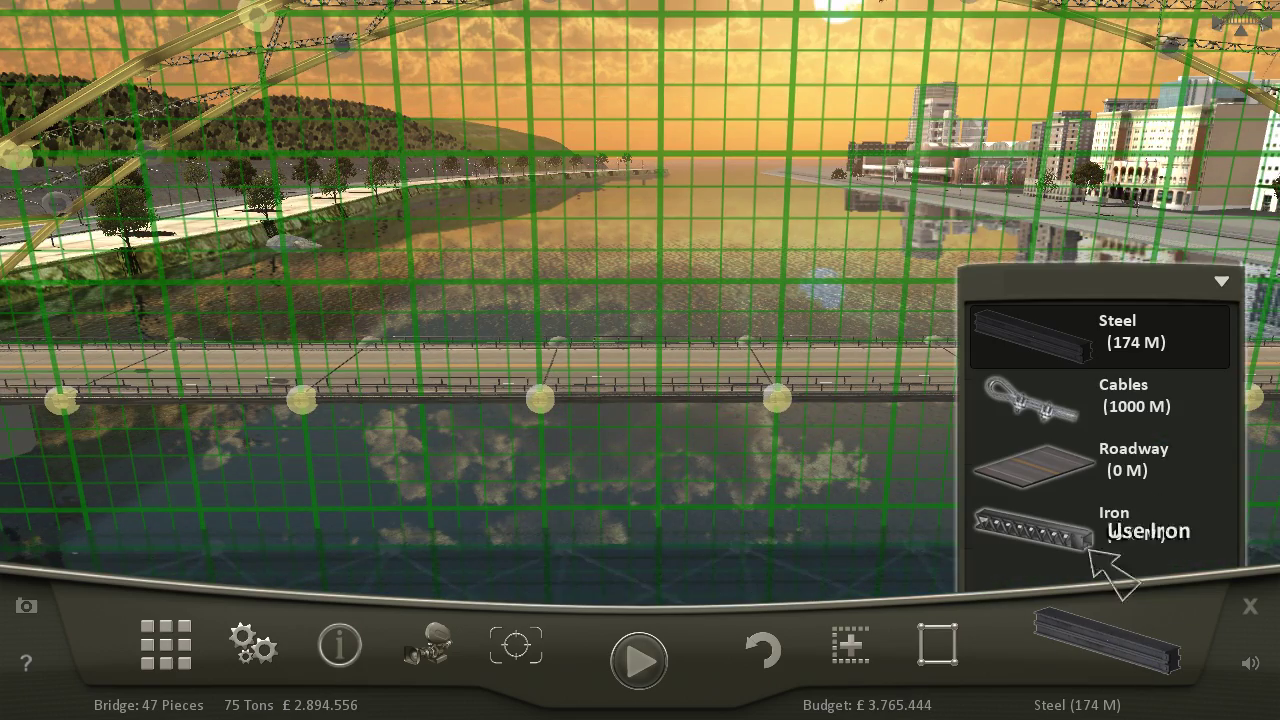
- Switch to cables and hang cables from arch joints down to deck joints
left_click(1105, 395)
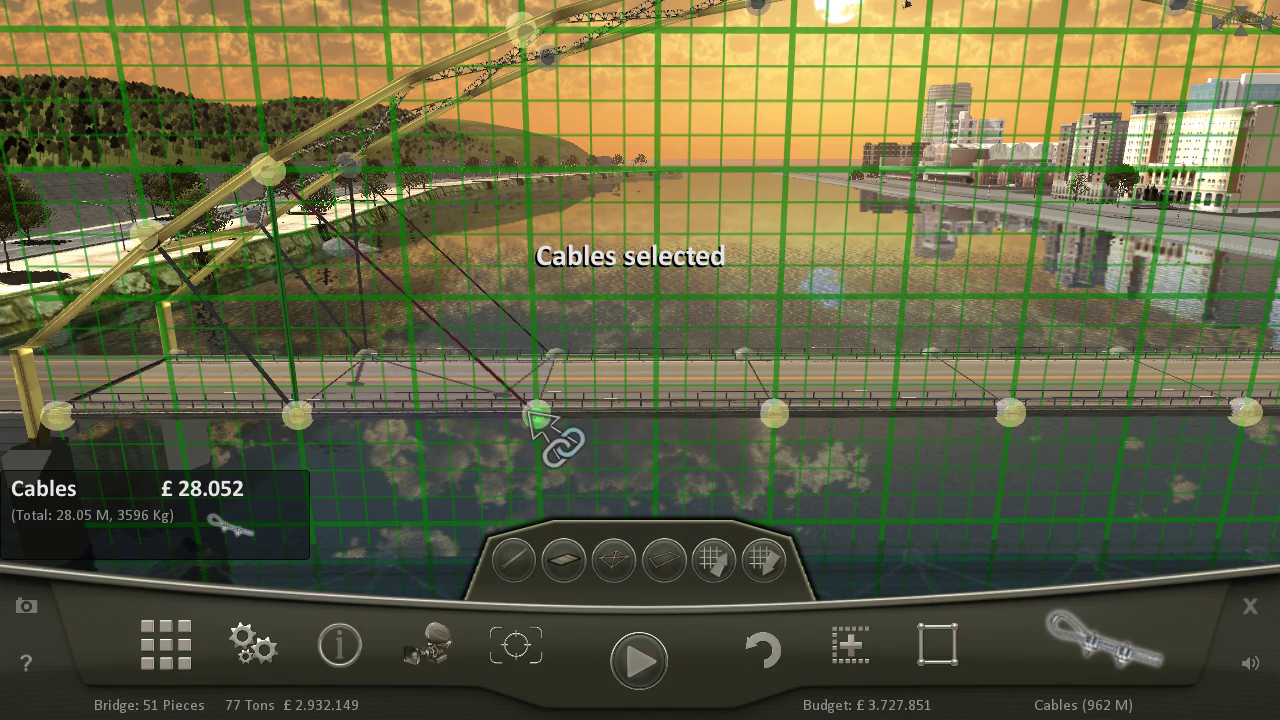
left_click(540, 55)
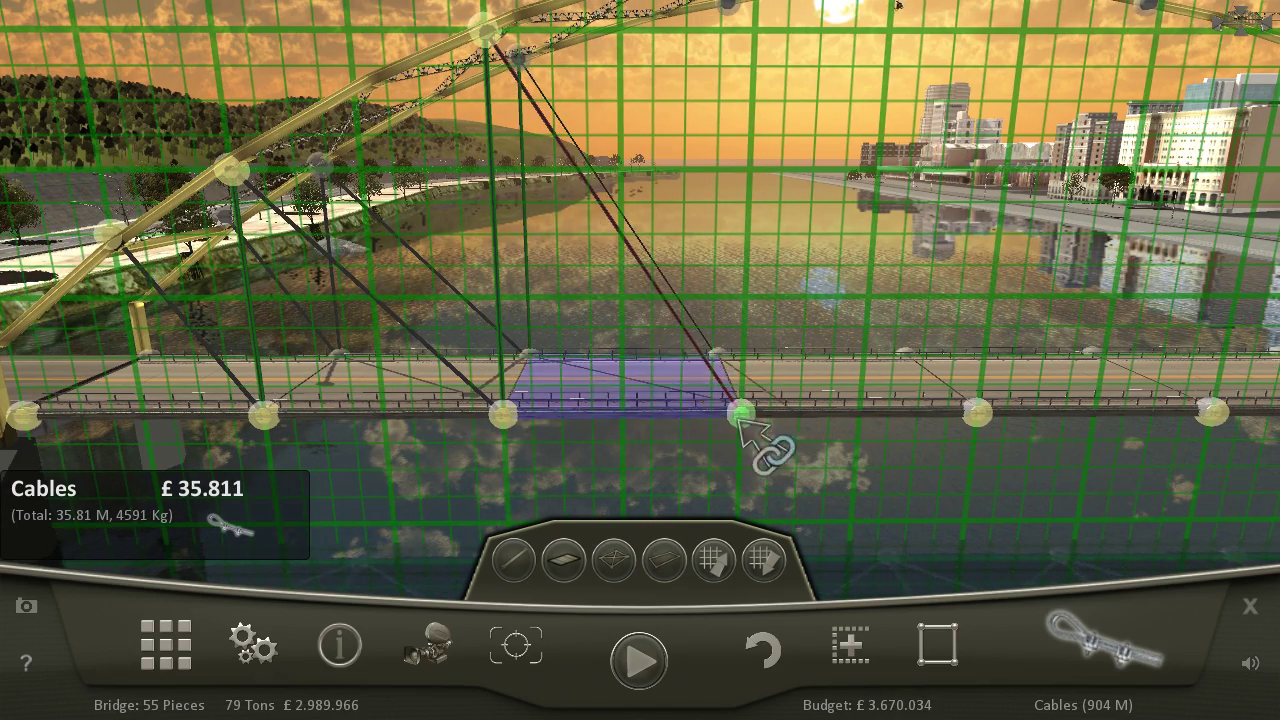
left_click(742, 415)
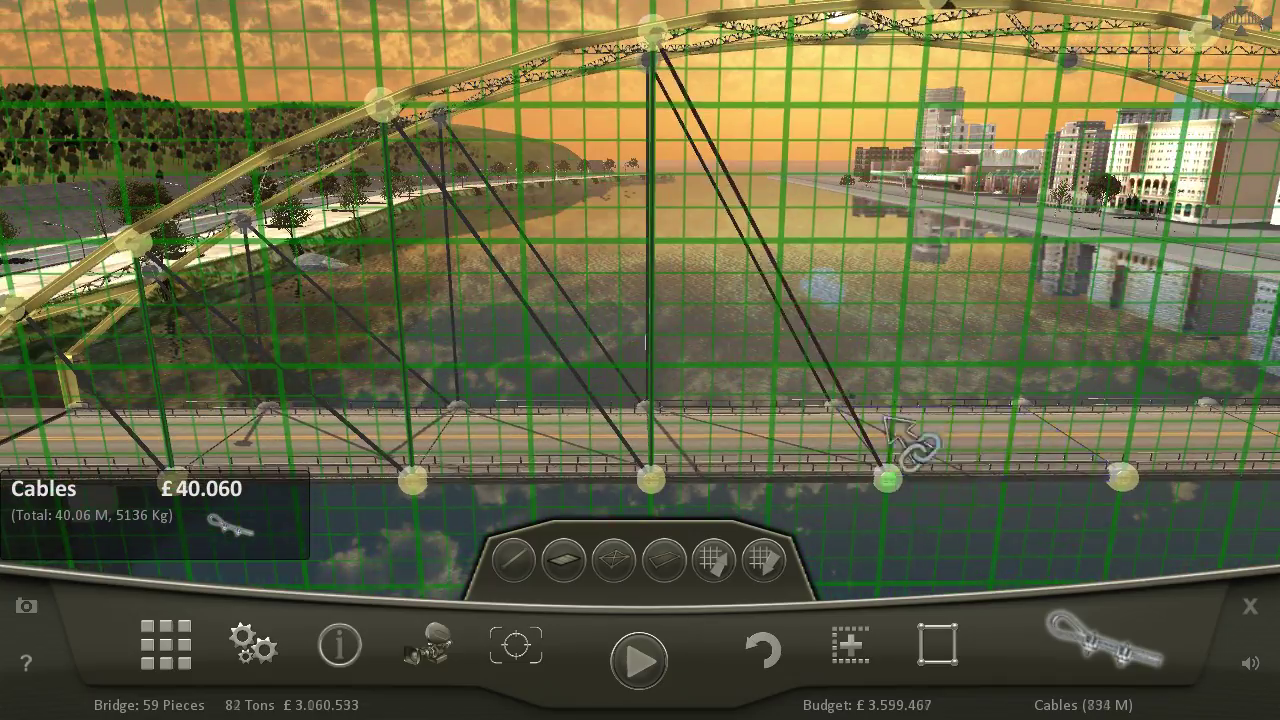
left_click(905, 440)
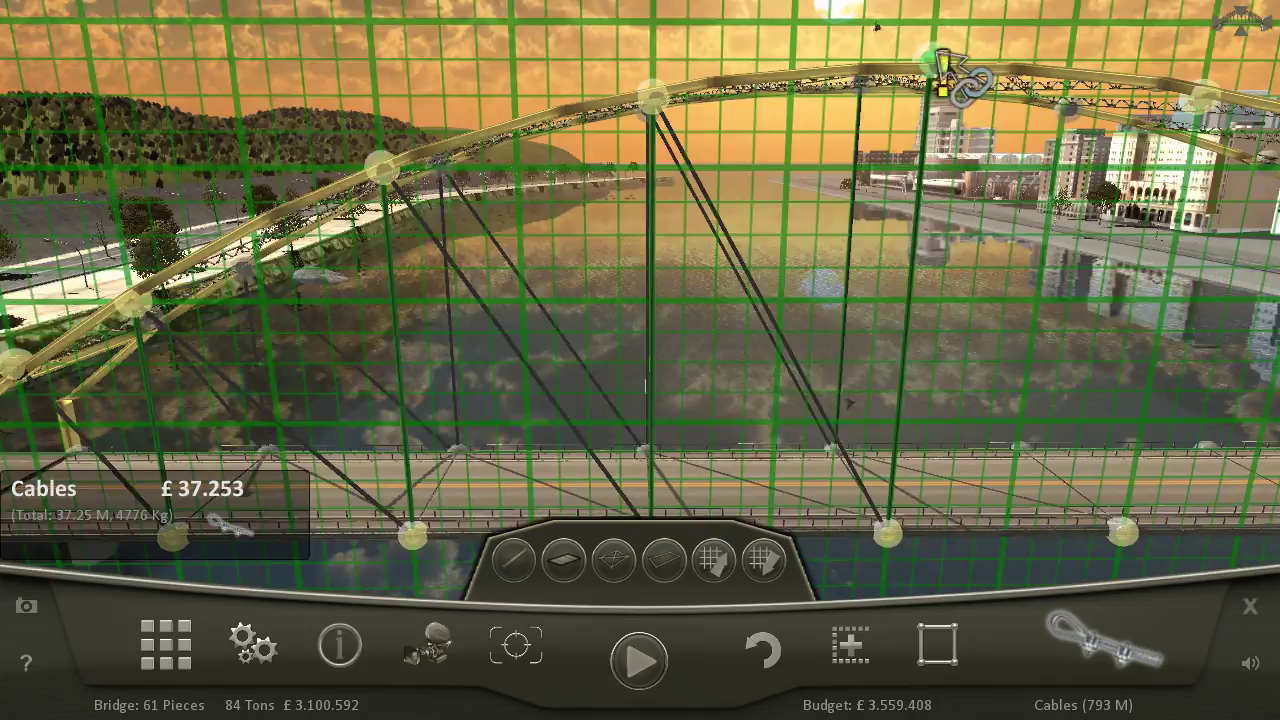
left_click(945, 72)
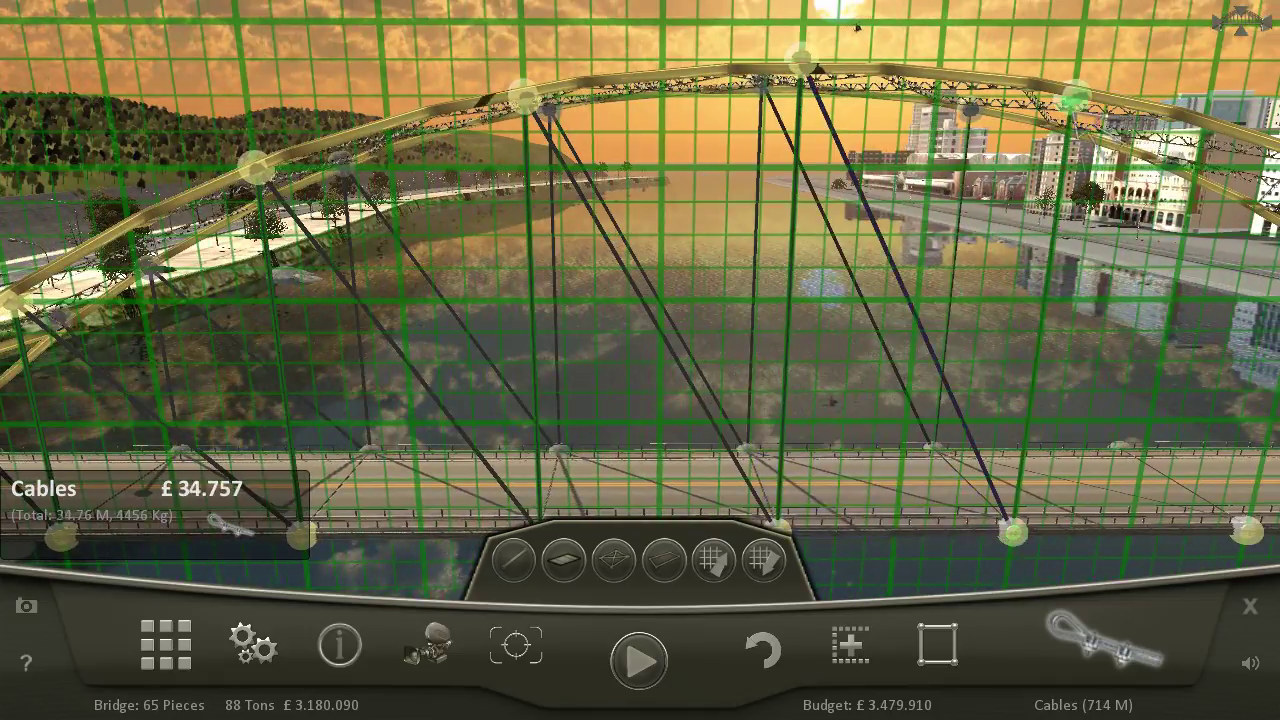
left_click(1075, 100)
left_click(1180, 540)
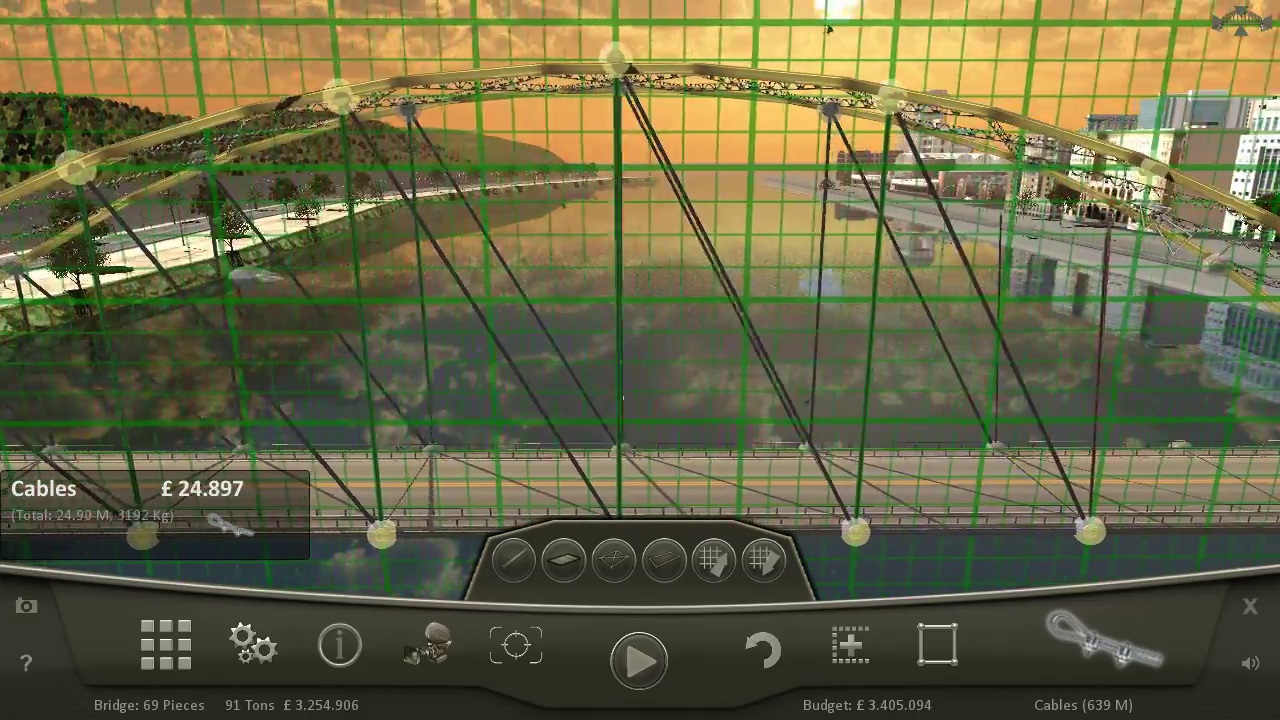
left_click(1150, 185)
left_click(1175, 530)
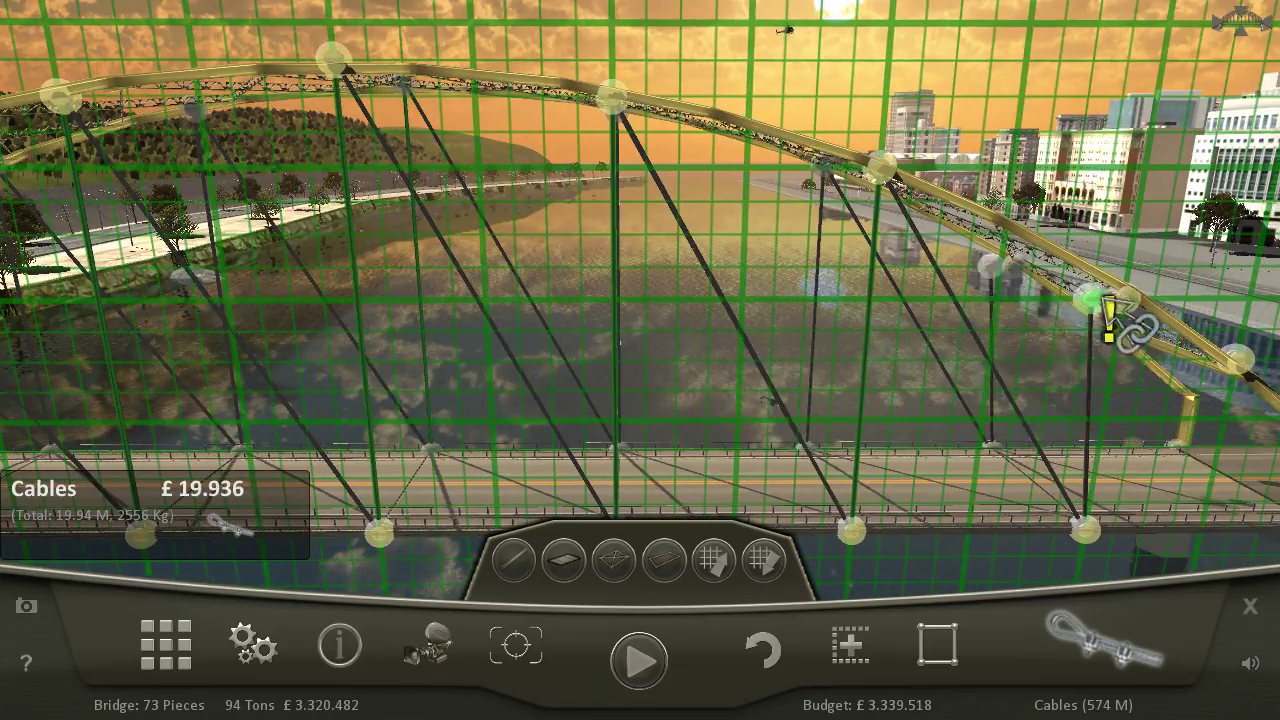
left_click(1110, 320)
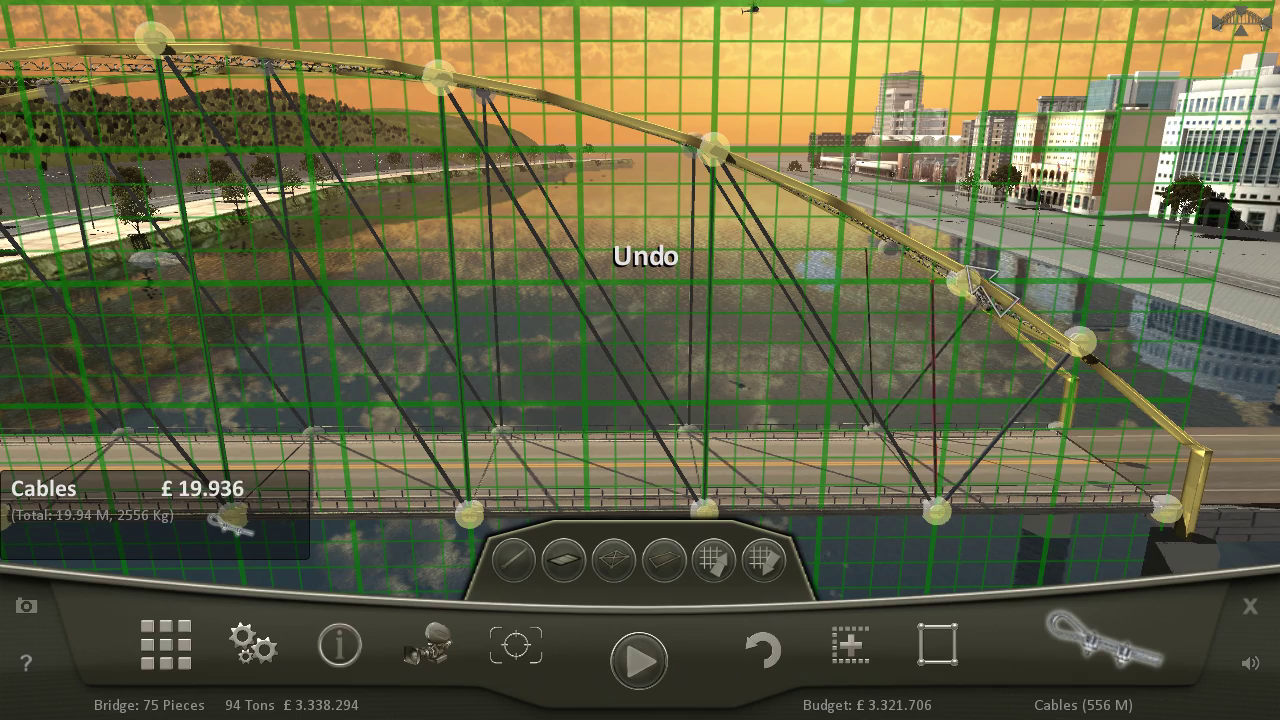
- Add the remaining crossing cables, reaching 87 pieces, and start the traffic test
left_click(706, 510)
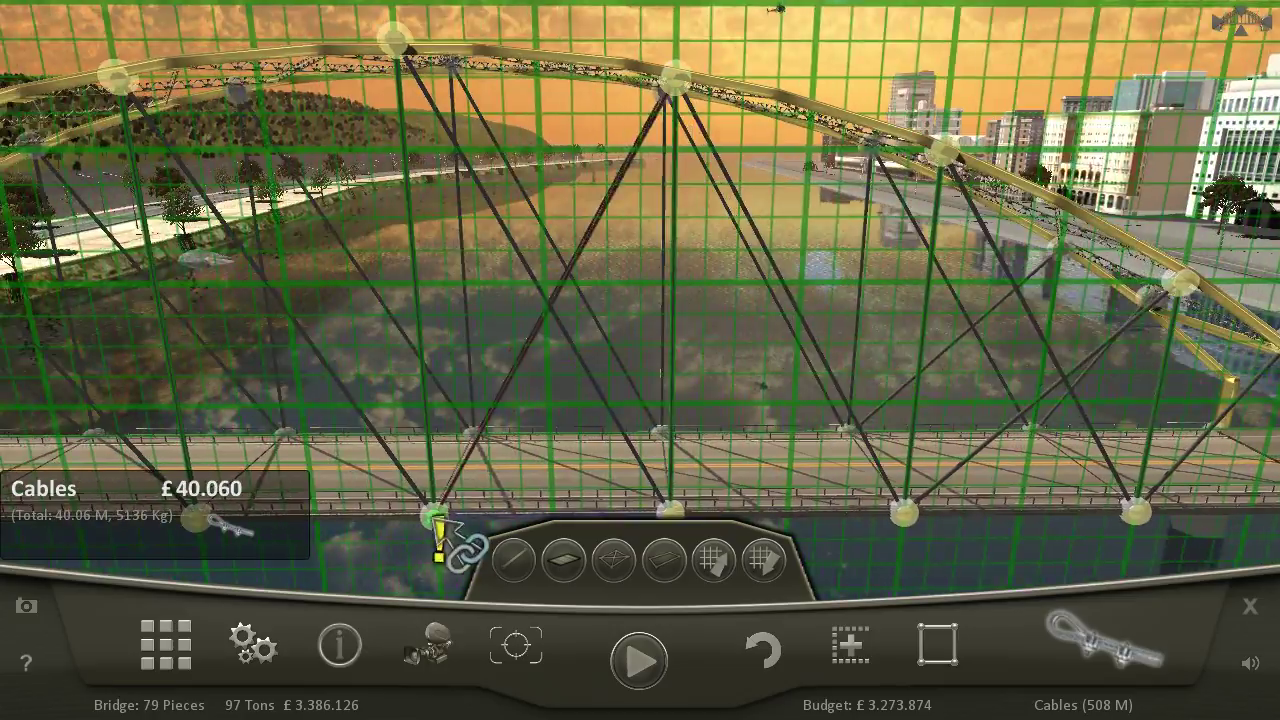
left_click(434, 509)
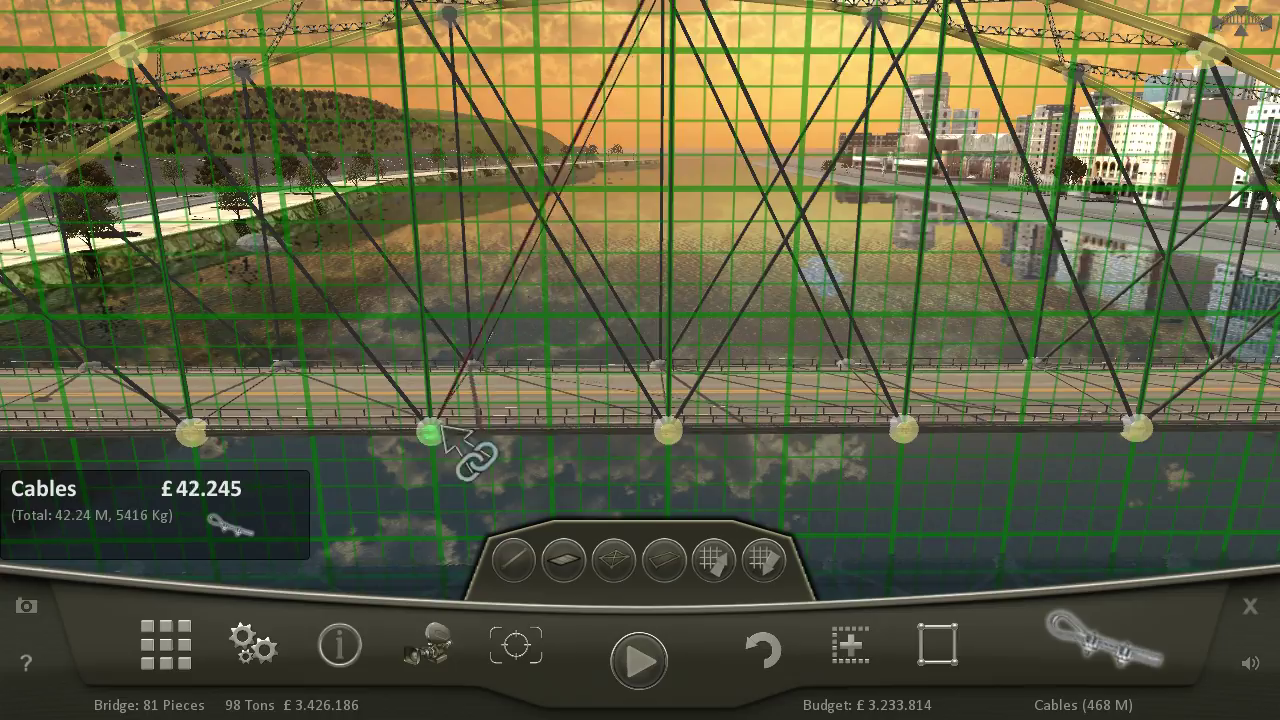
left_click(430, 433)
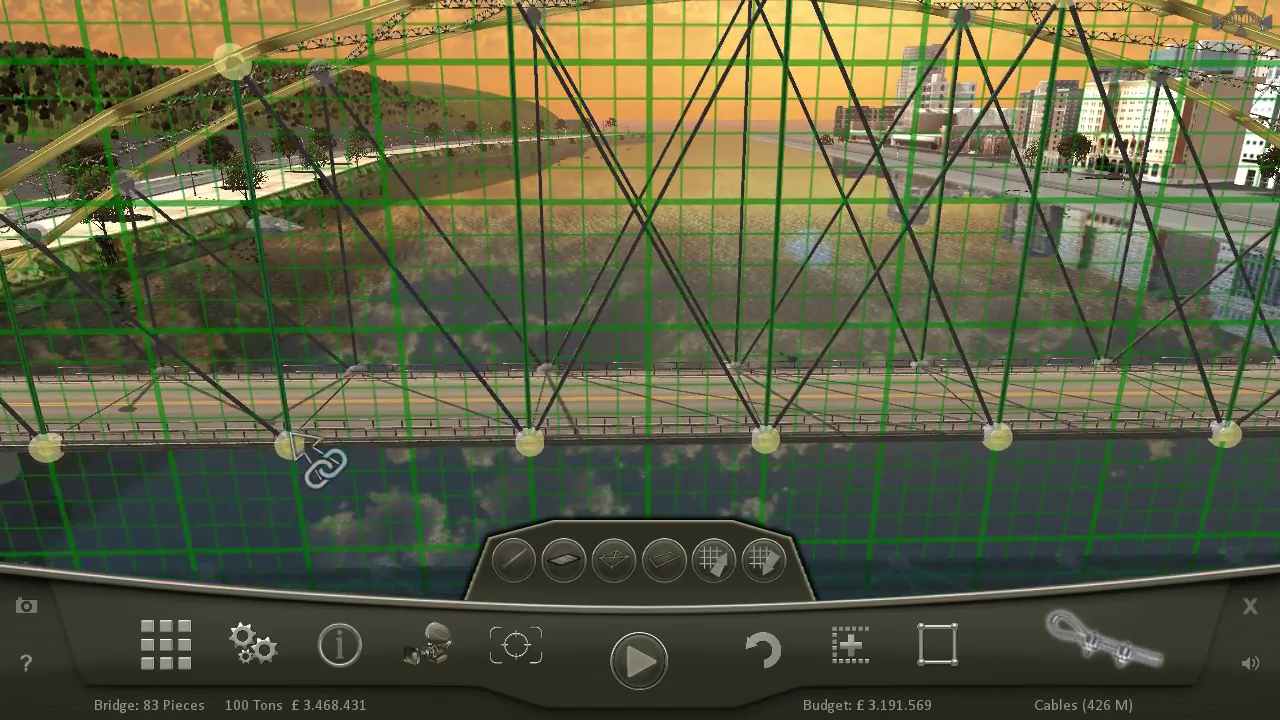
left_click(300, 445)
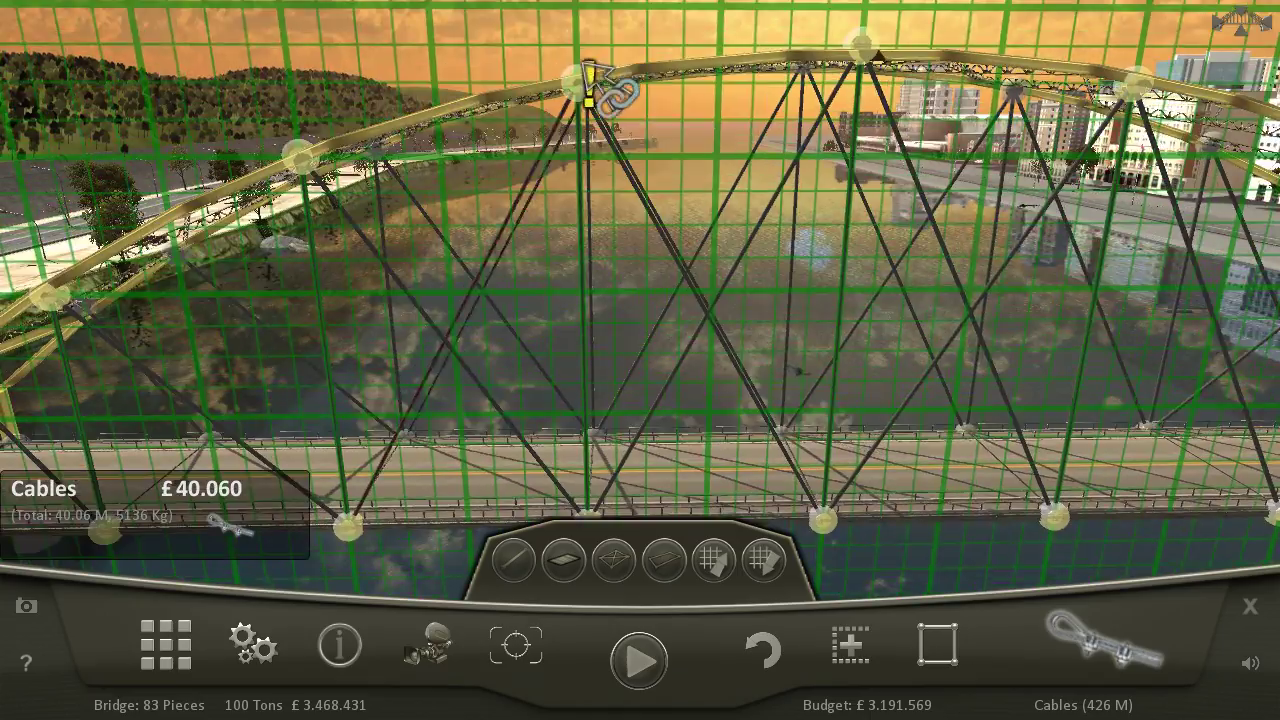
left_click(400, 110)
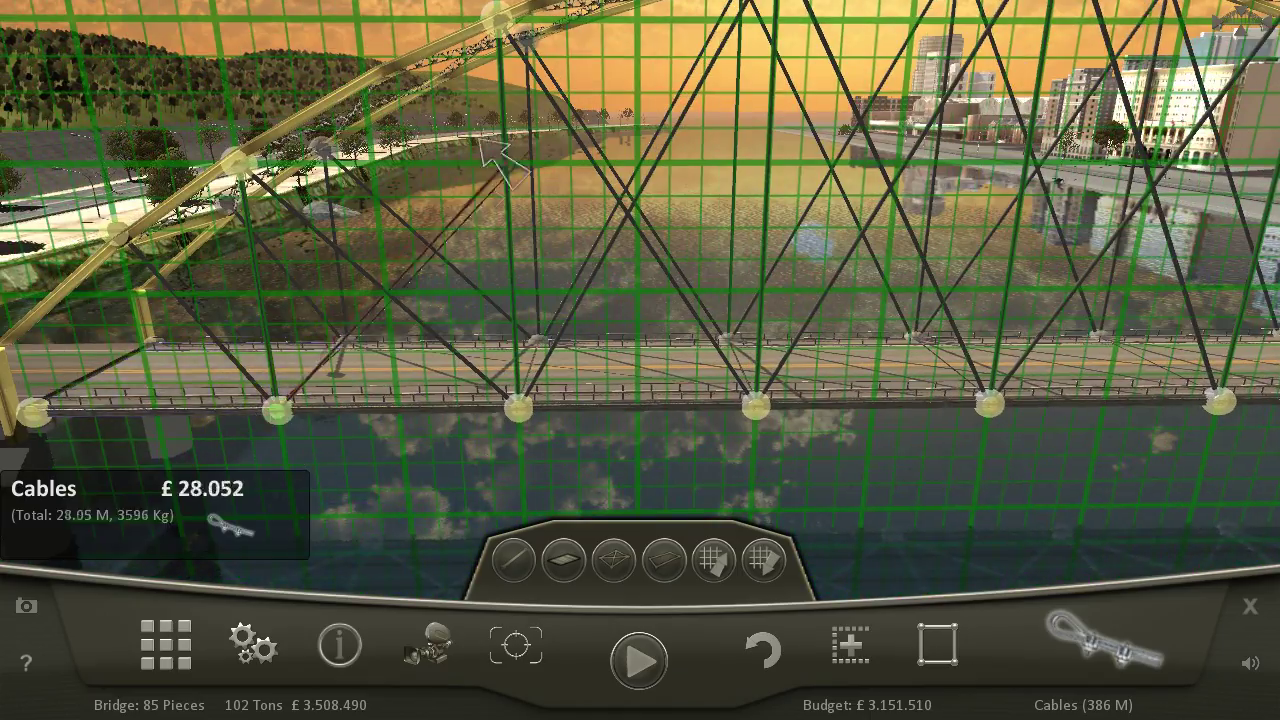
left_click(497, 148)
left_click(500, 85)
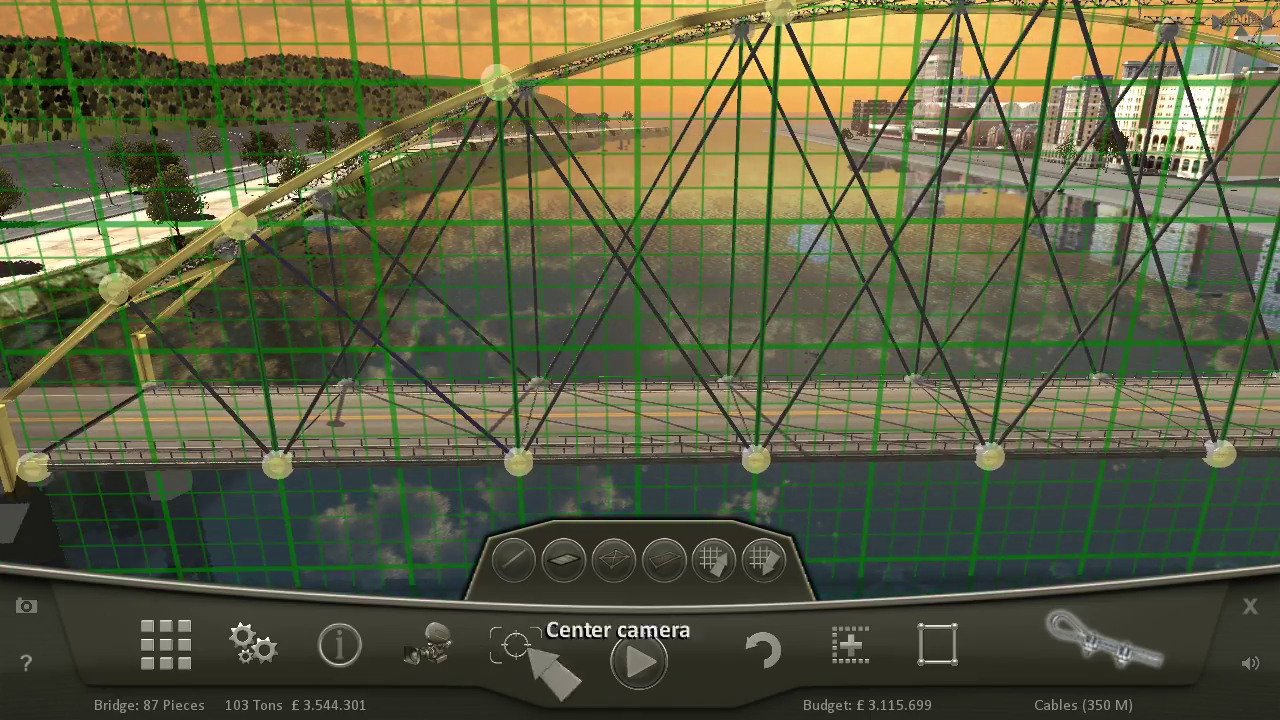
left_click(640, 652)
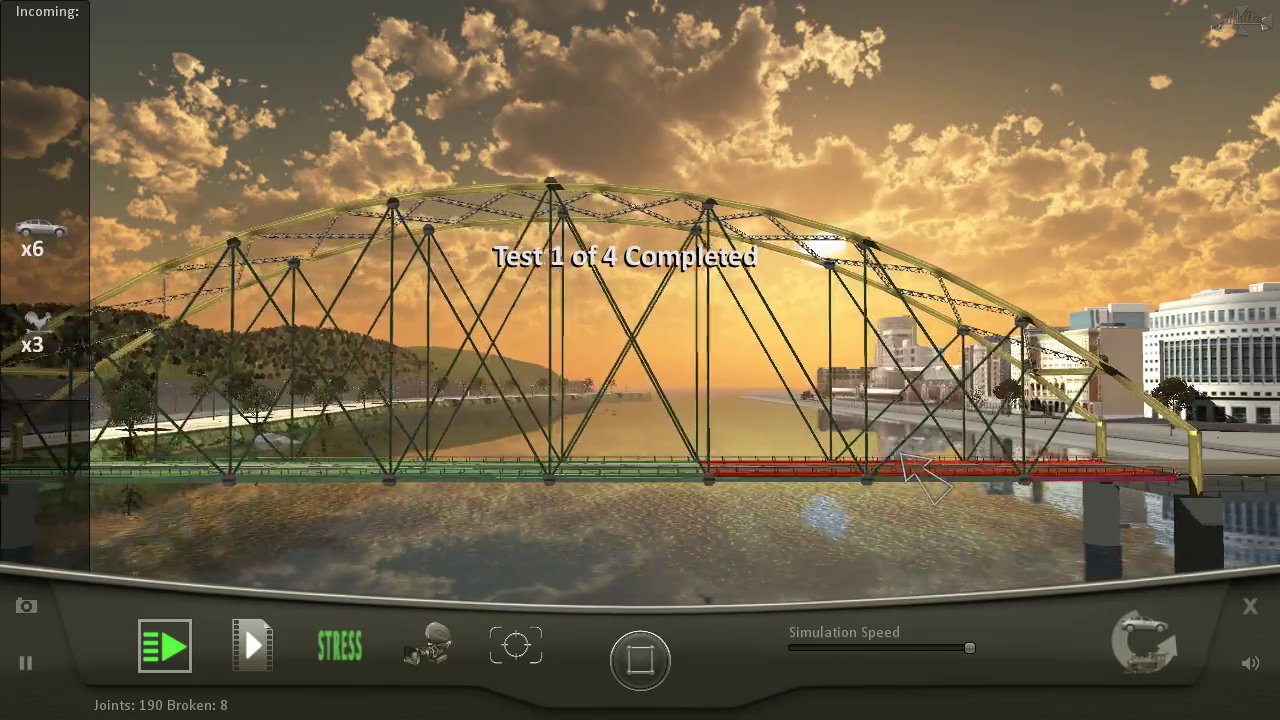
scroll(850, 480, "up", 5)
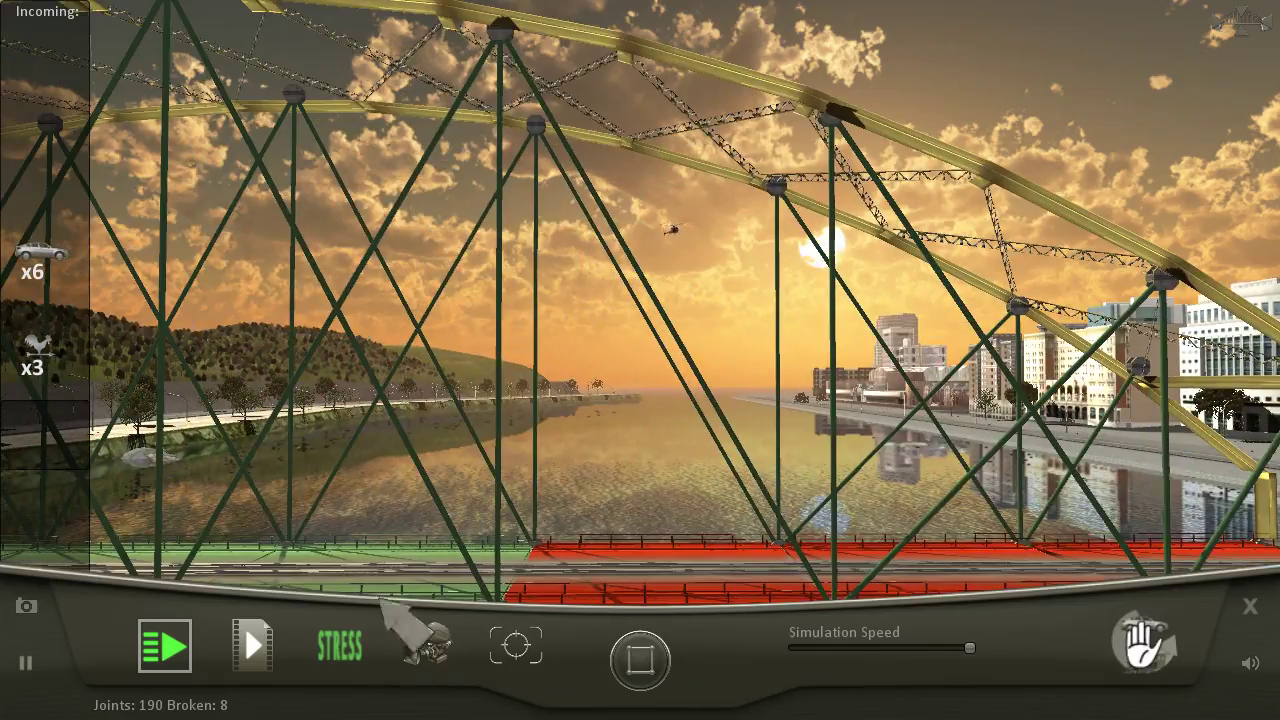
scroll(435, 455, "down", 3)
scroll(435, 455, "down", 3)
scroll(435, 455, "down", 3)
scroll(435, 455, "down", 2)
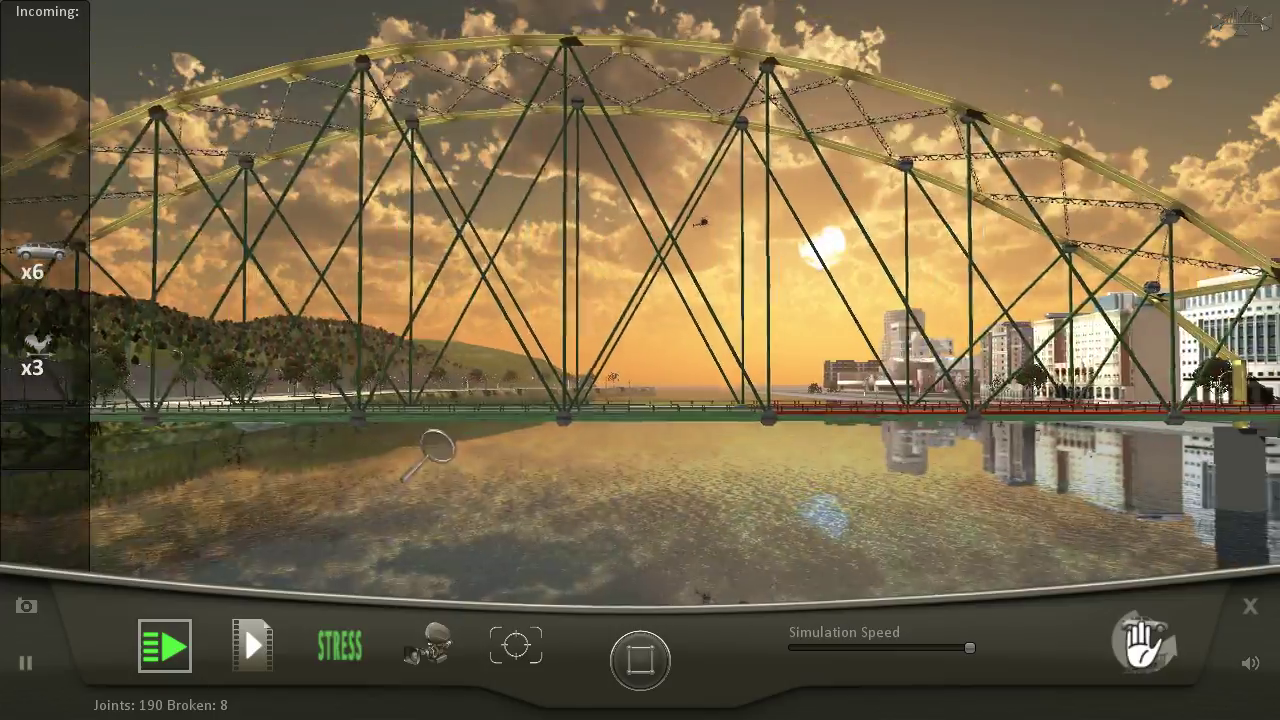
- Orbit the camera to watch tests 1 and 2 until the high-wind failure
mouse_move(435, 455)
left_mouse_down()
mouse_move(425, 440)
mouse_move(452, 435)
mouse_move(562, 487)
mouse_move(180, 430)
left_mouse_up()
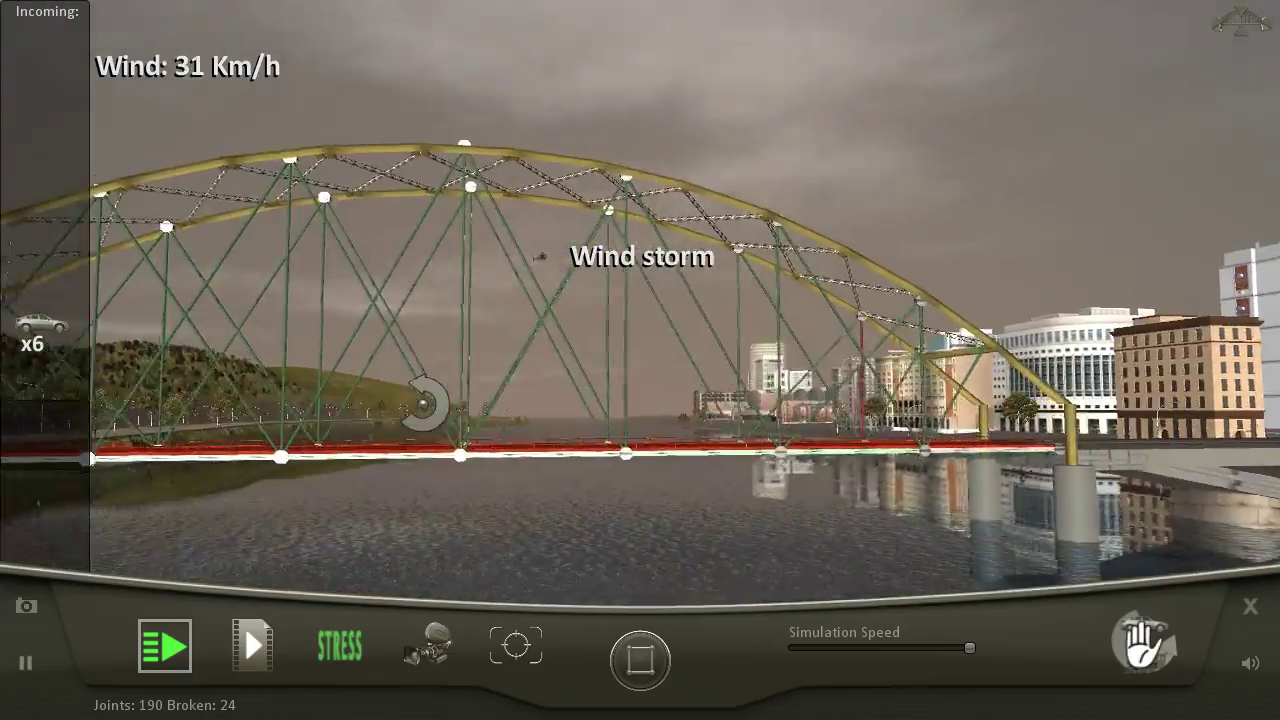
left_click_drag(427, 405, 340, 437)
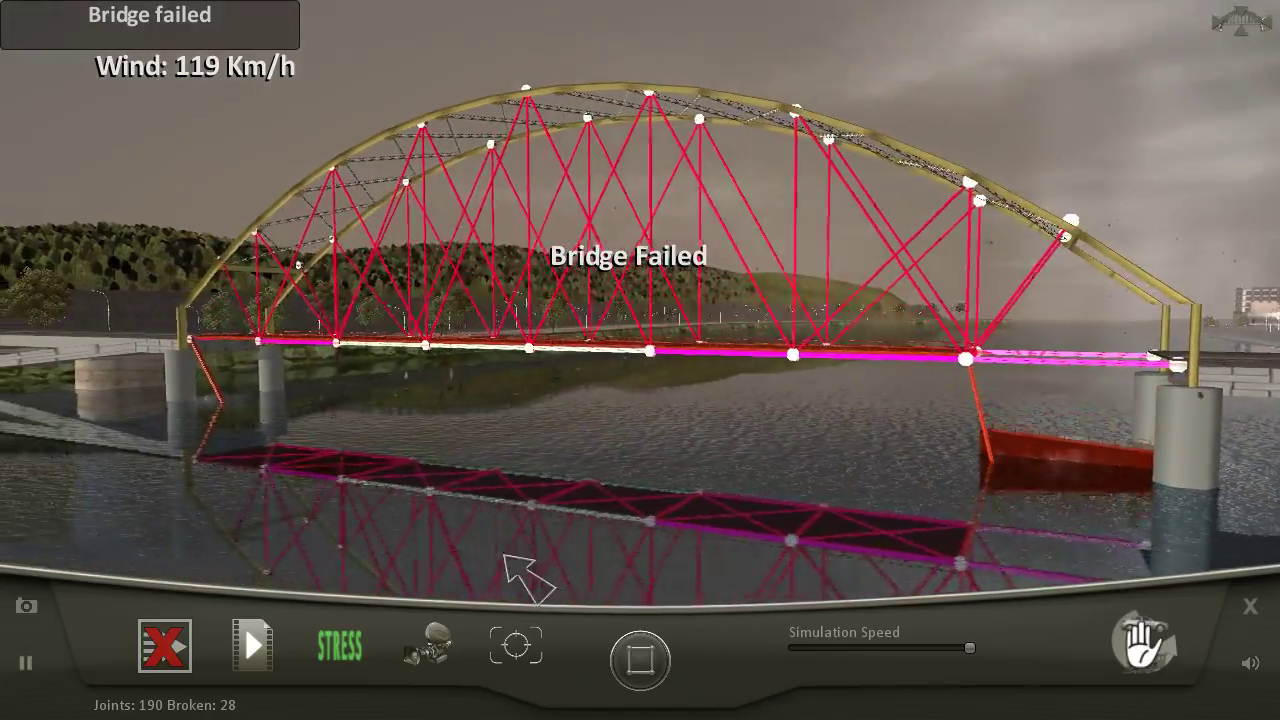
left_click_drag(400, 470, 770, 510)
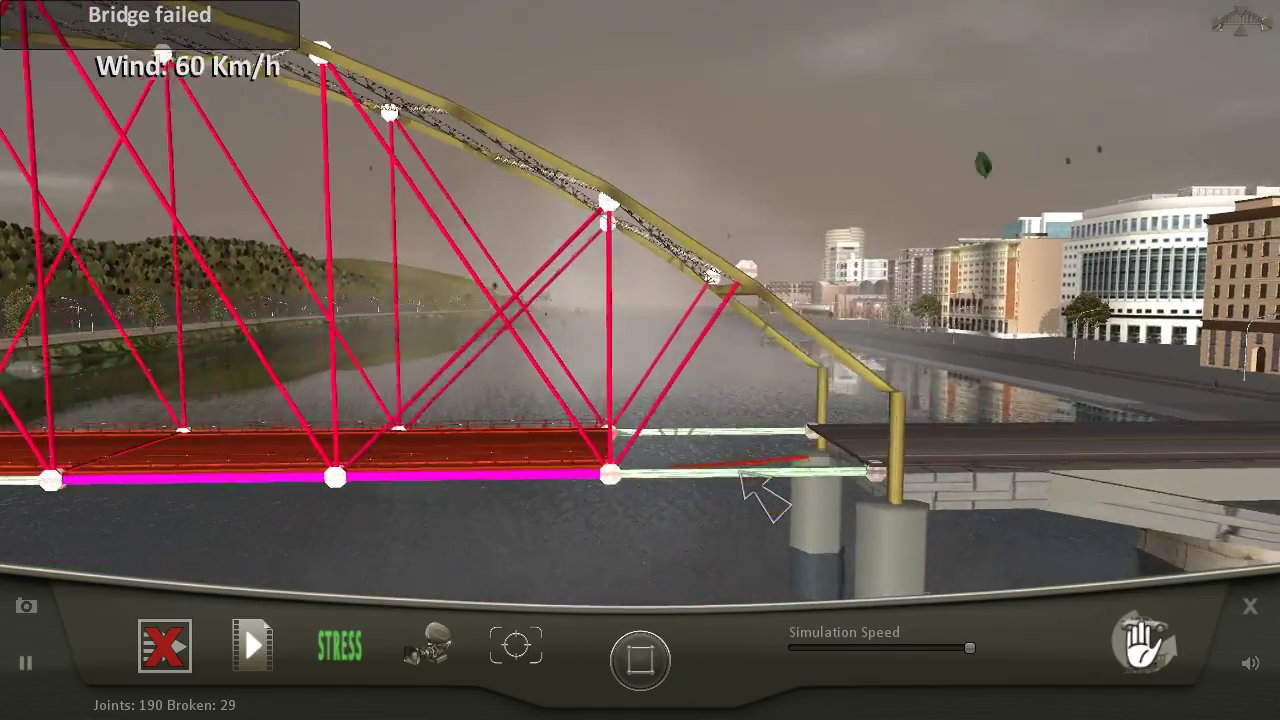
left_click_drag(760, 495, 710, 325)
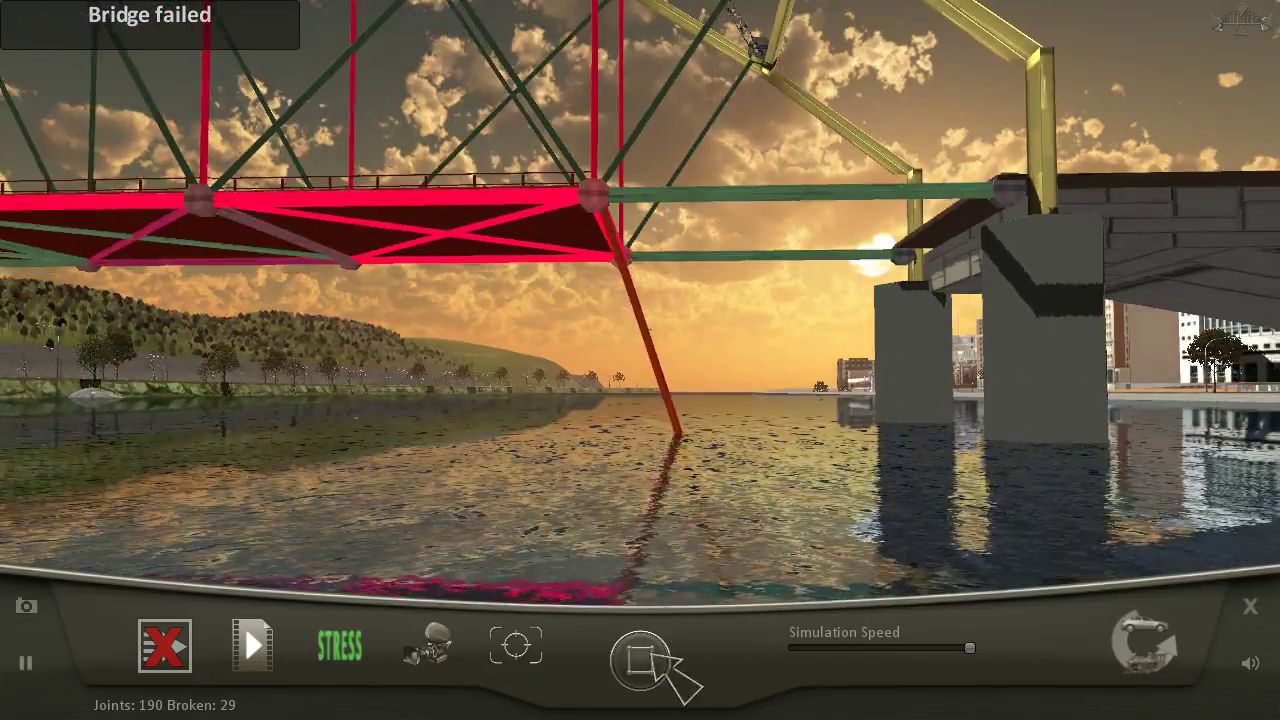
- Stop the test and add a cable between two bridge joints
left_click(641, 655)
left_click(1090, 650)
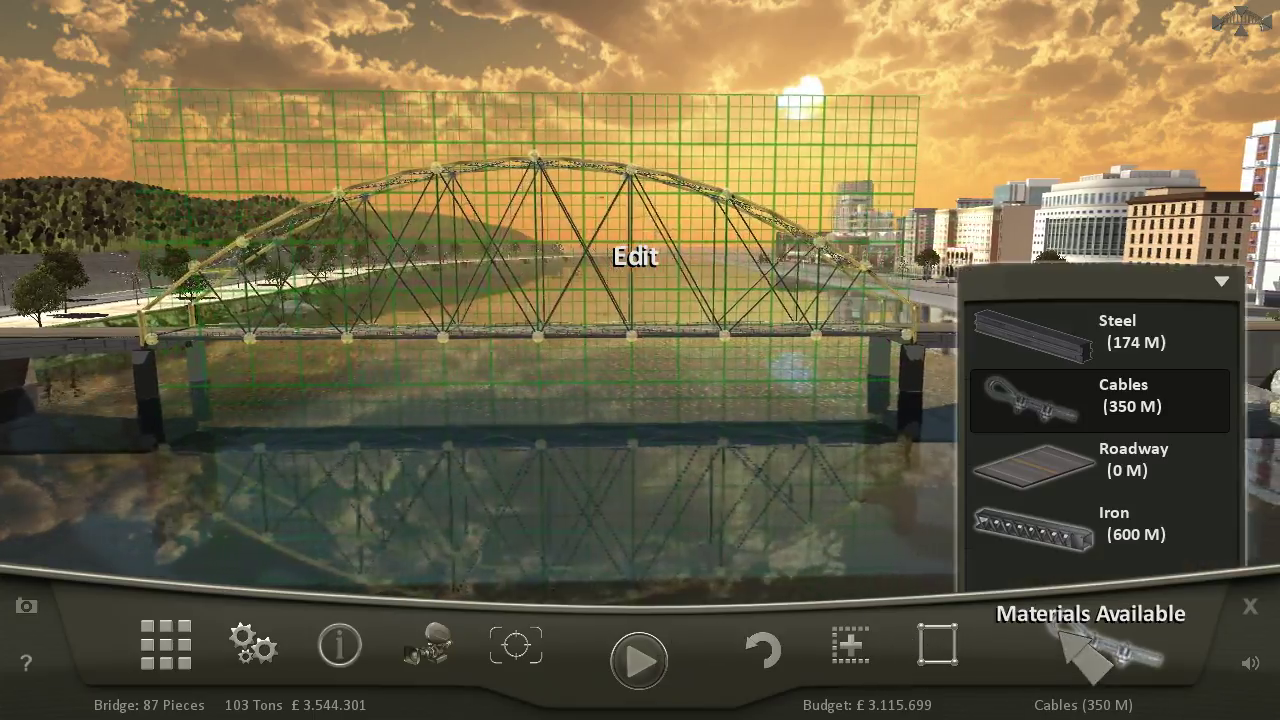
left_click(1095, 655)
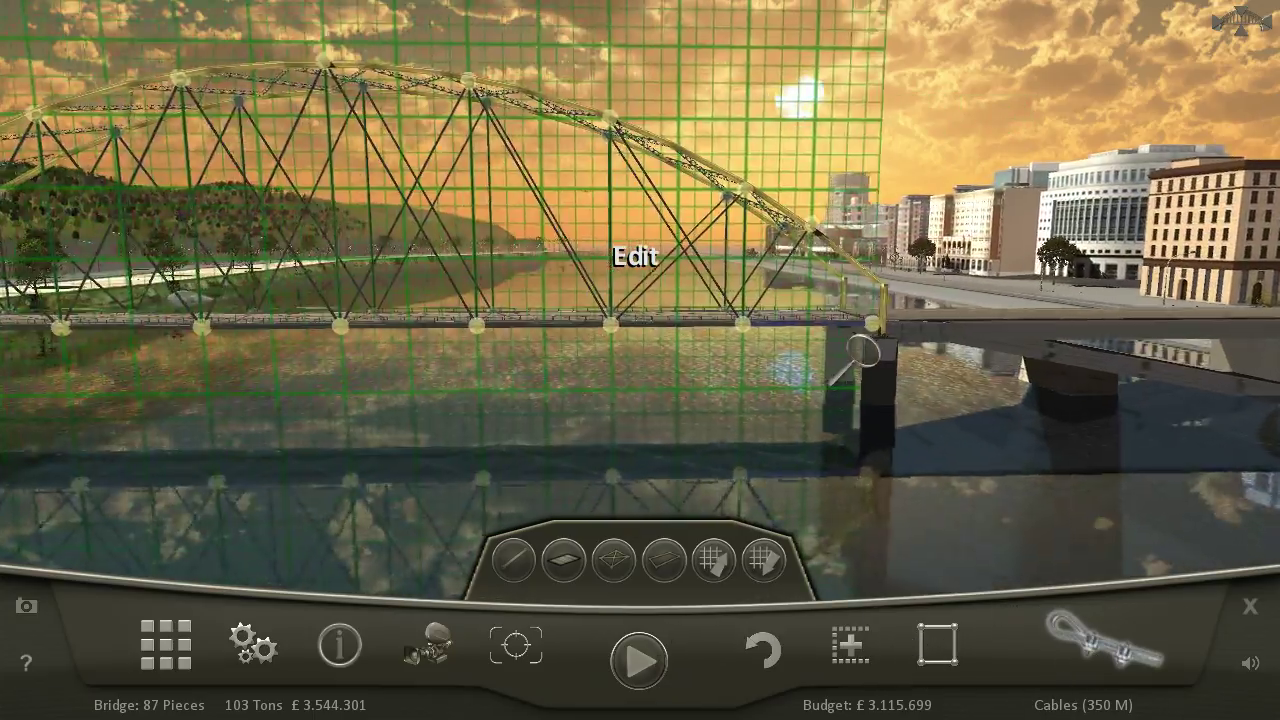
scroll(865, 352, "up", 3)
scroll(865, 352, "up", 3)
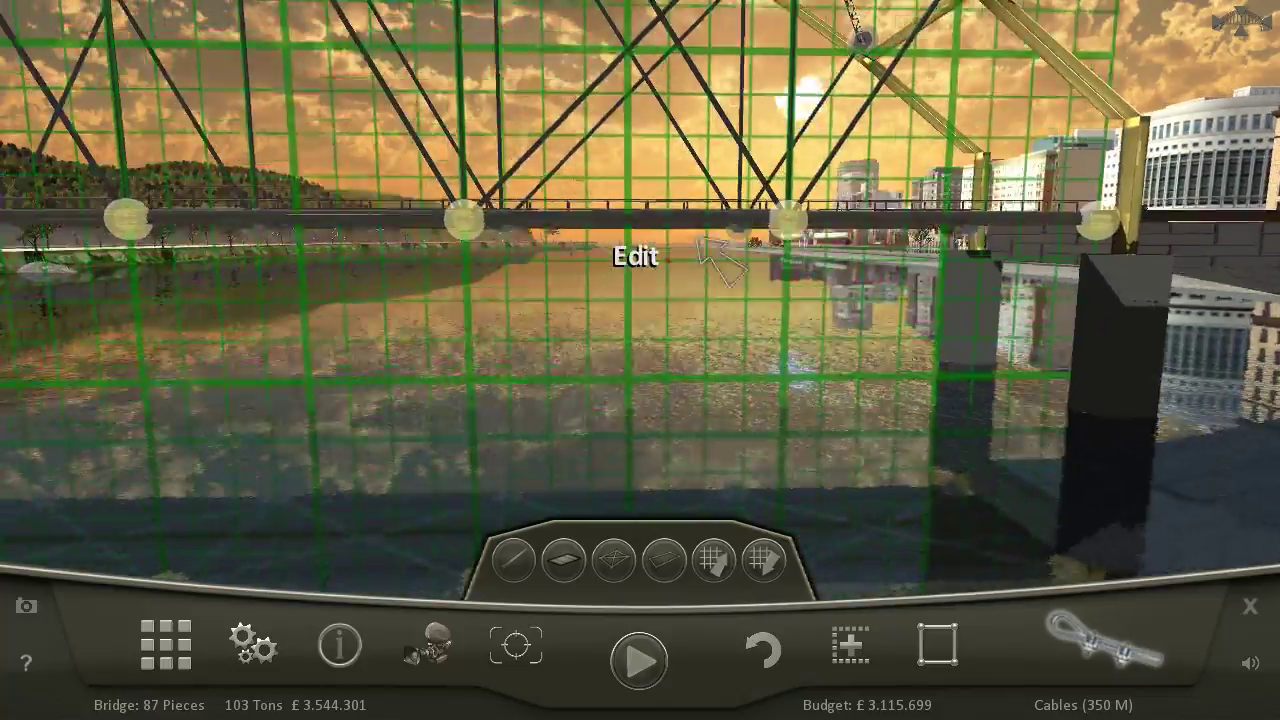
left_click_drag(865, 352, 455, 418)
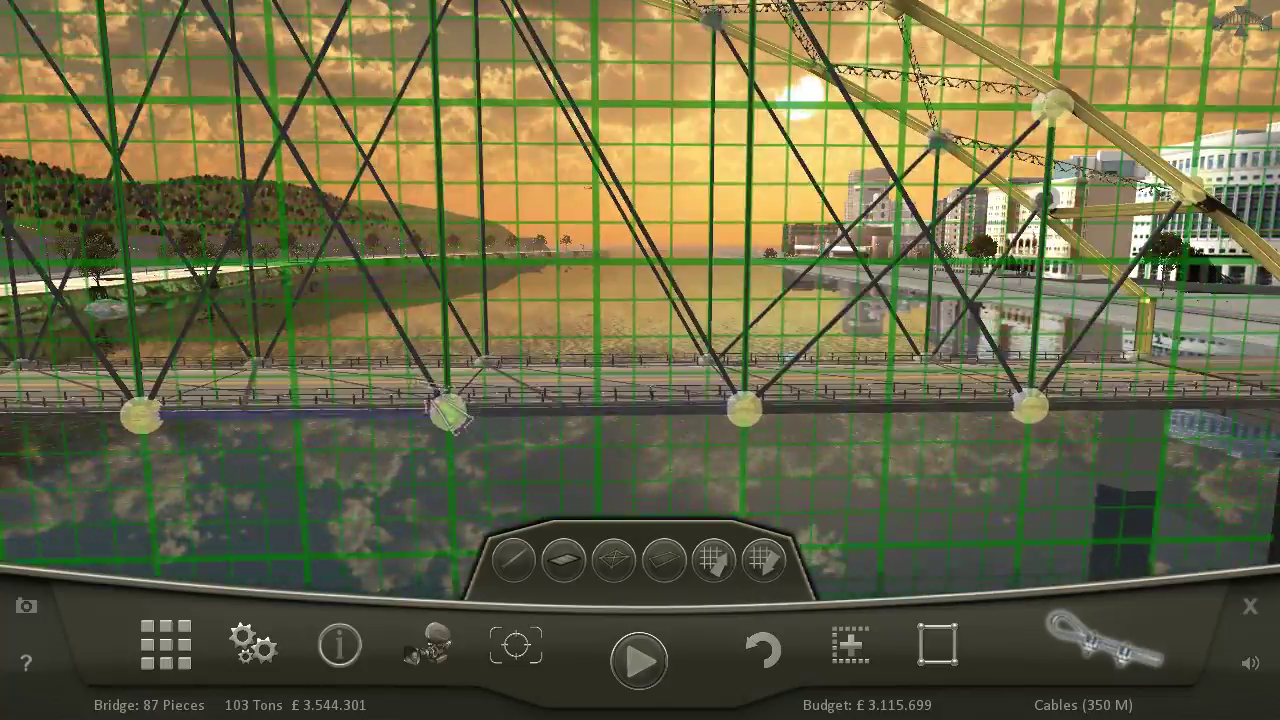
left_click(455, 418)
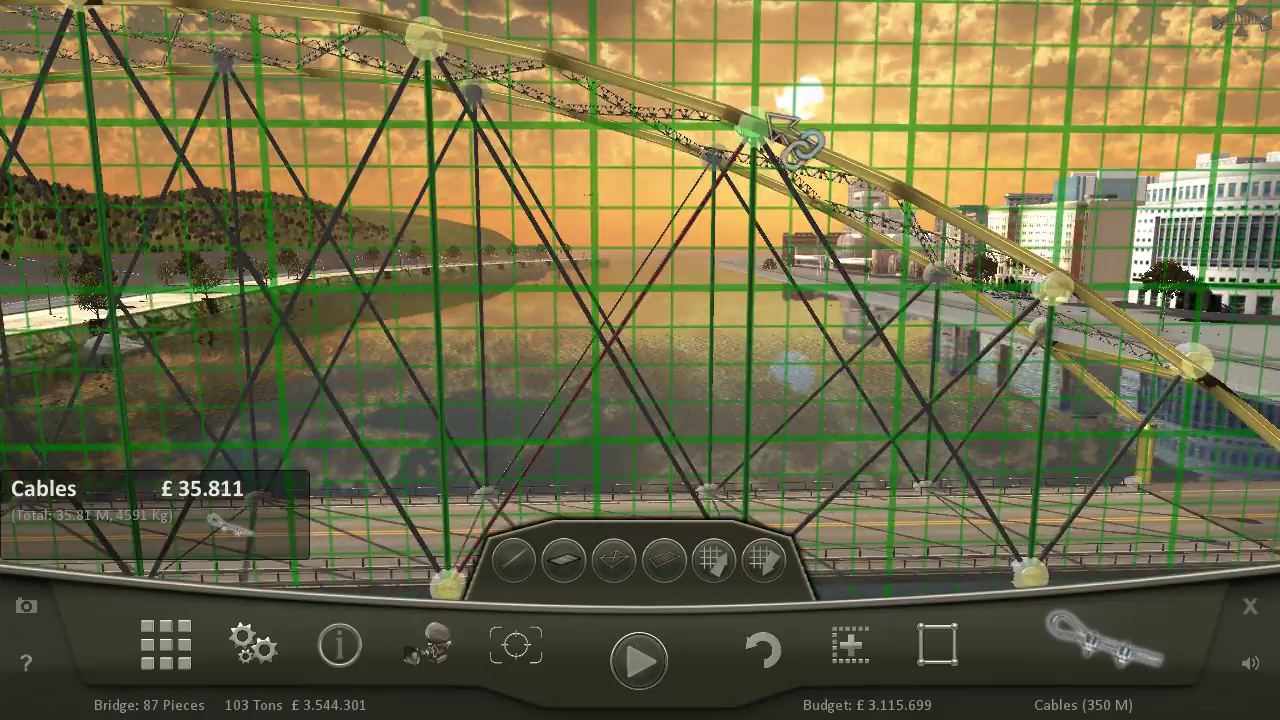
left_click(790, 150)
mouse_move(790, 150)
left_mouse_down()
mouse_move(875, 360)
mouse_move(795, 338)
left_mouse_up()
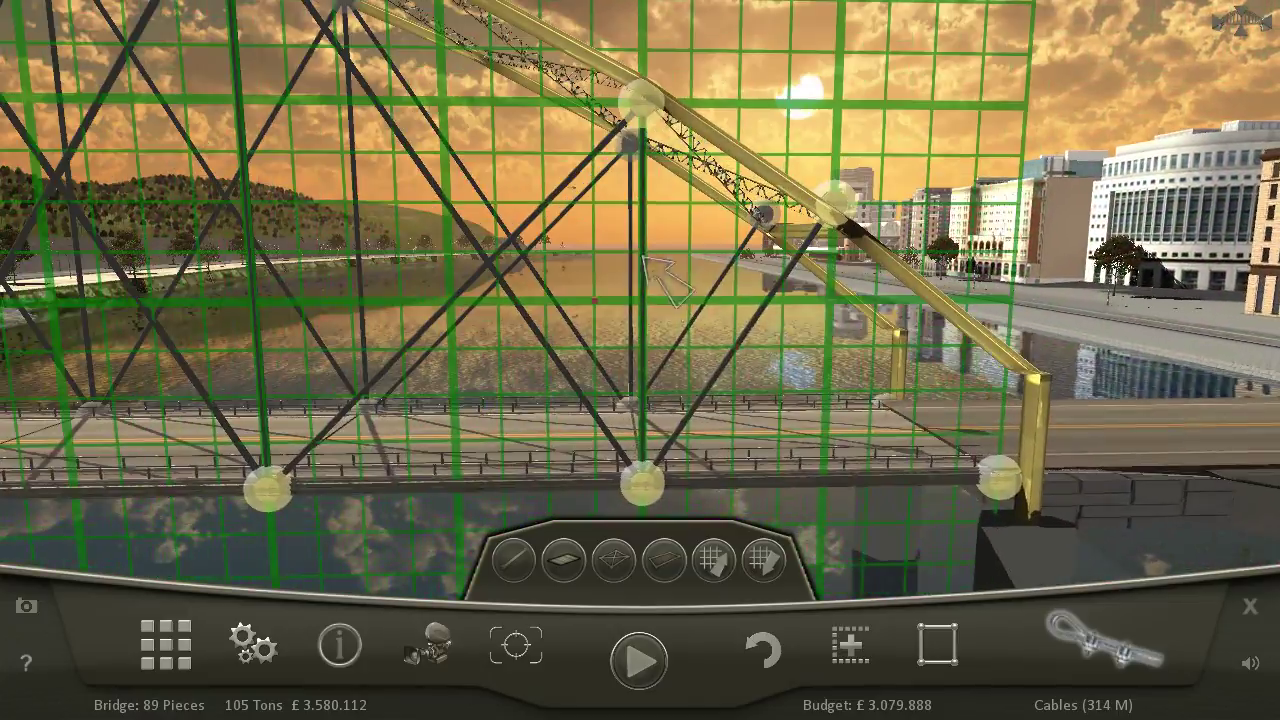
left_click_drag(660, 272, 690, 310)
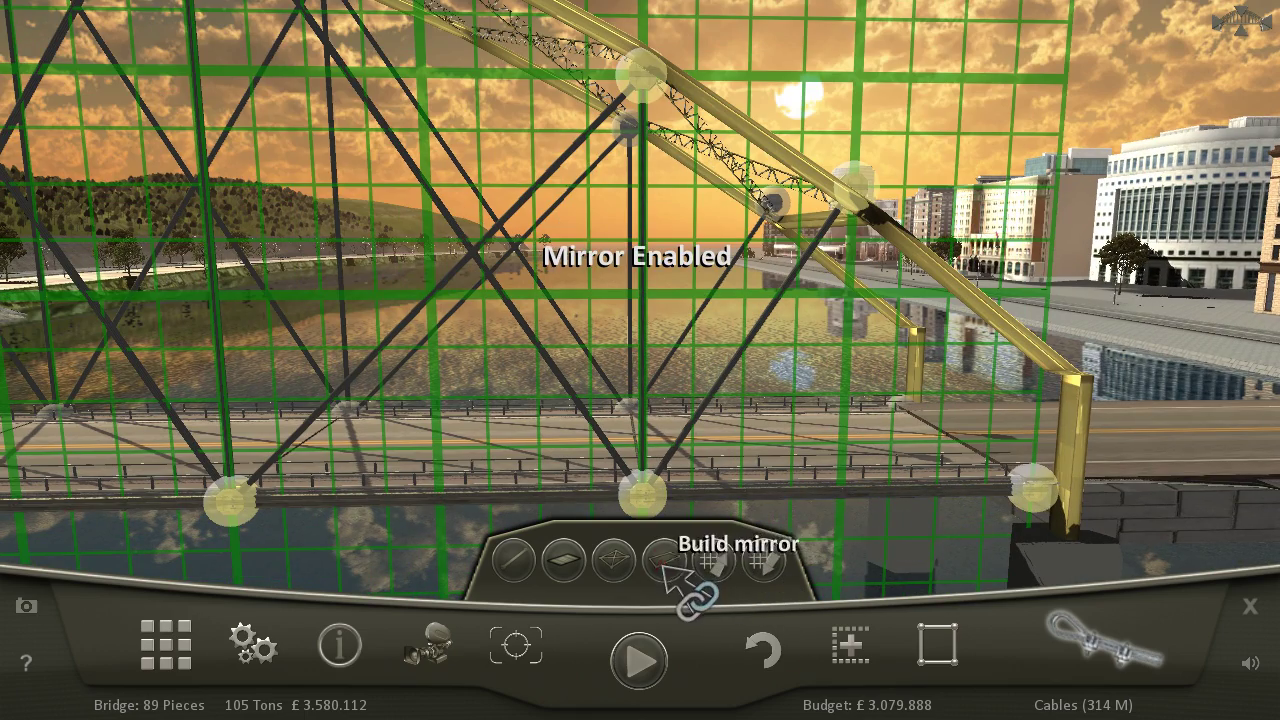
- Set grid level 4 and delete the vertical and diagonal end cables
left_click(762, 560)
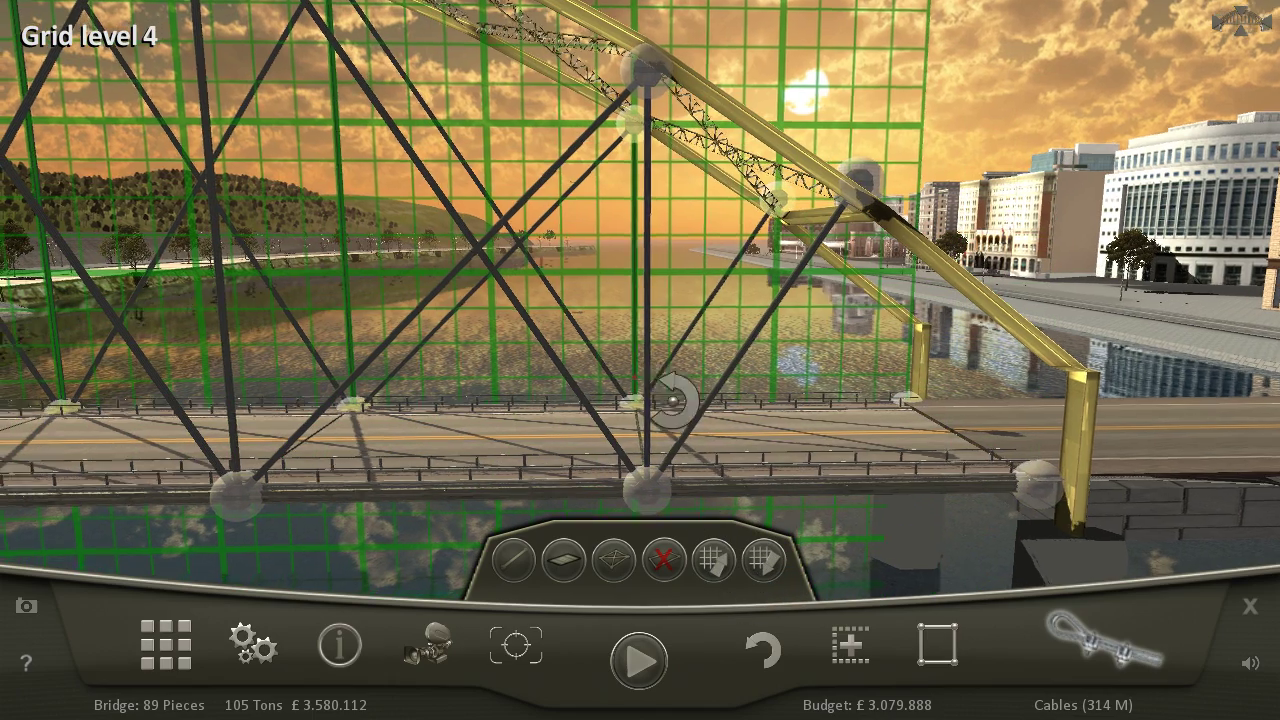
left_click_drag(672, 392, 685, 345)
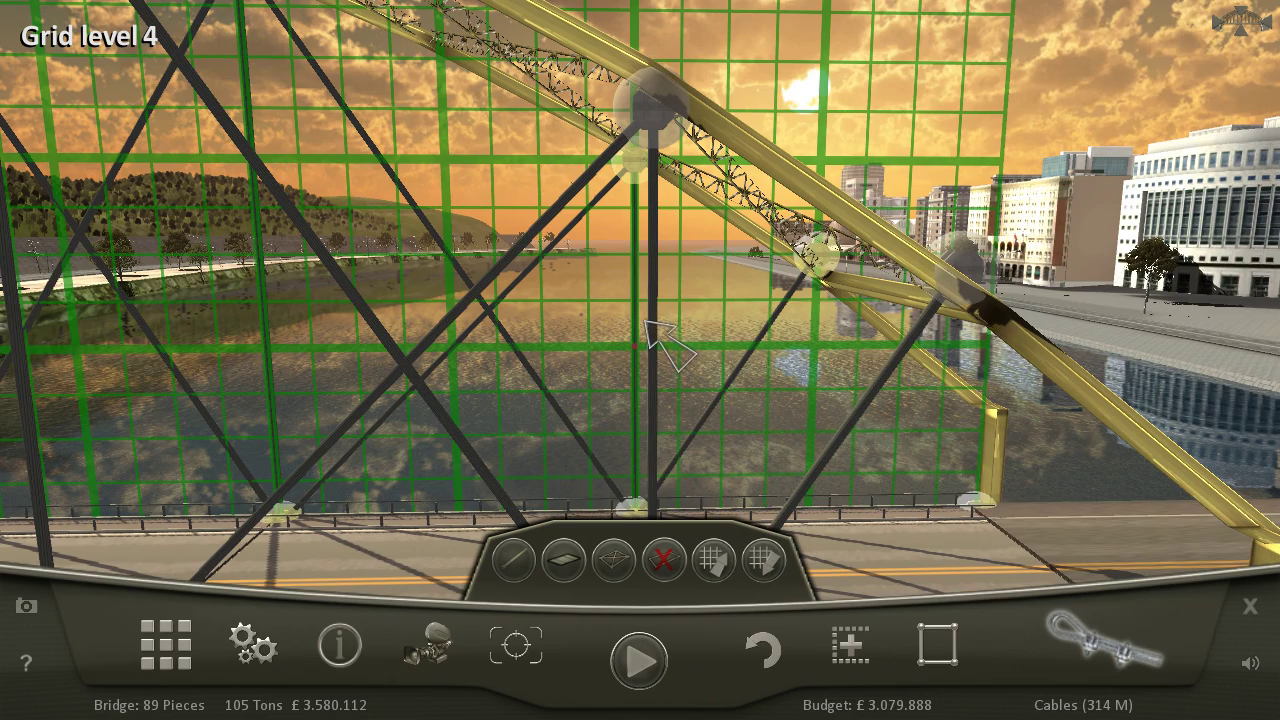
left_click(655, 322)
left_click(805, 385)
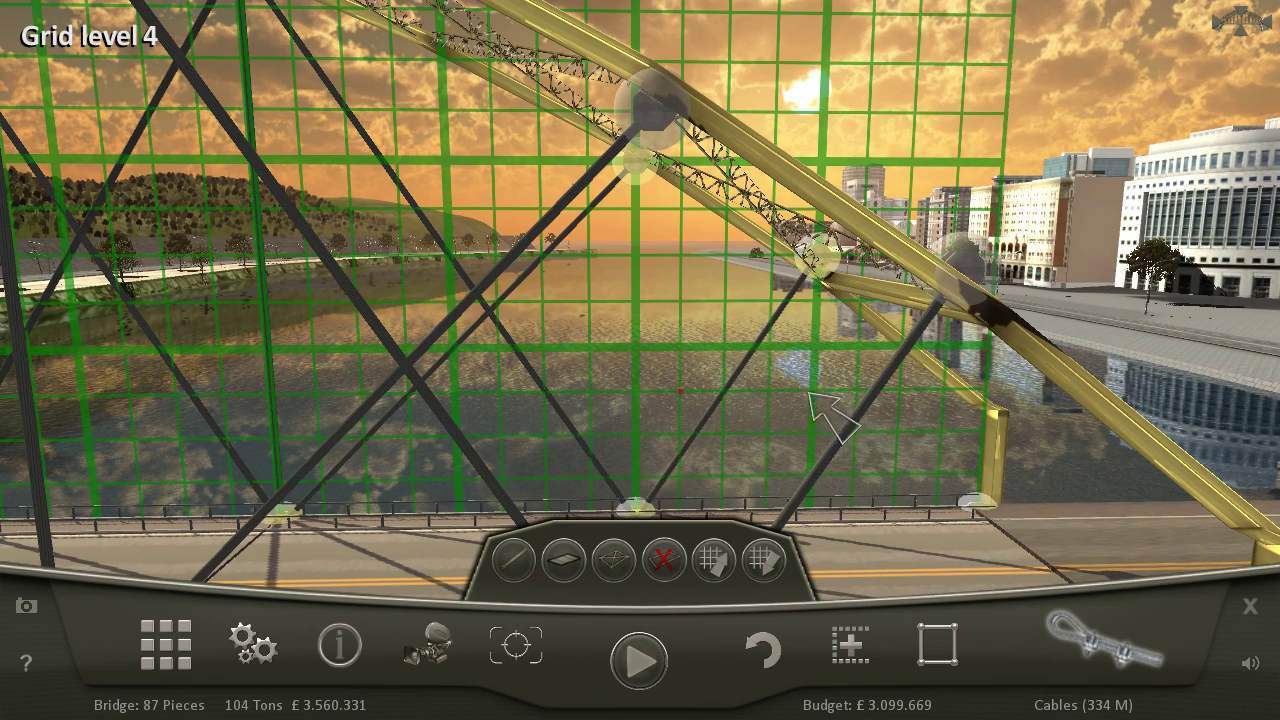
left_click(878, 435)
left_click(951, 437)
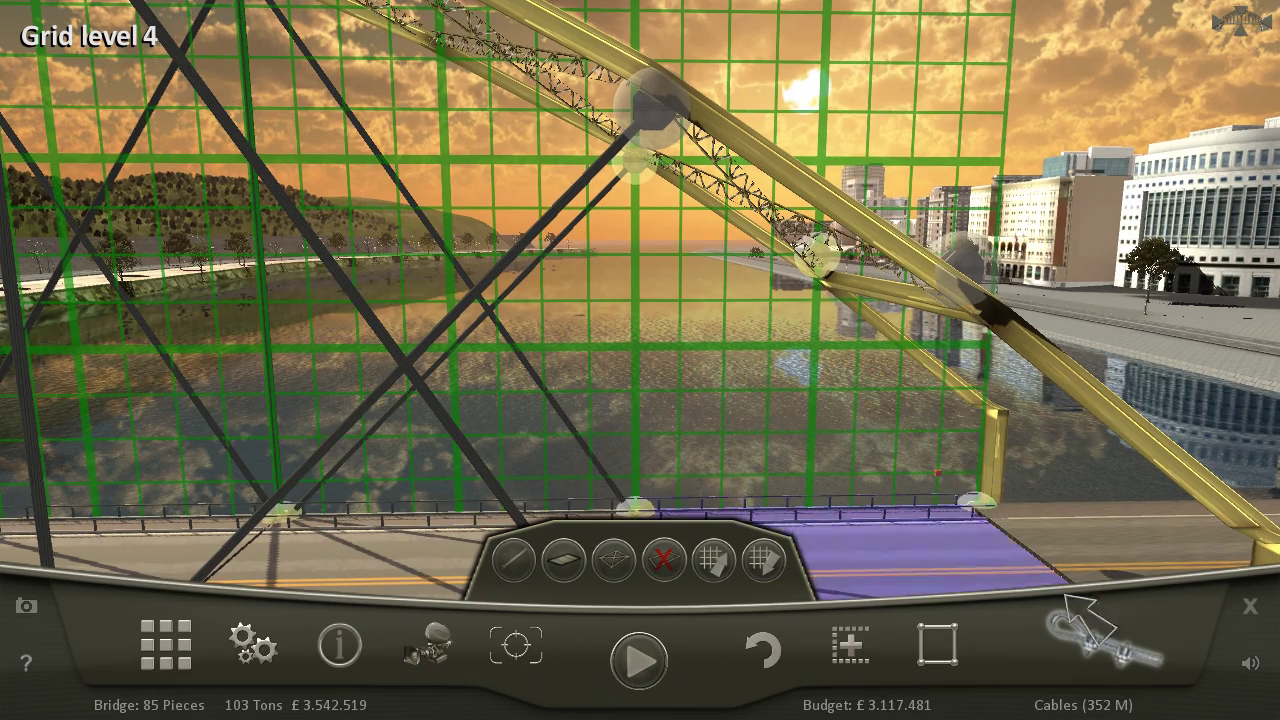
- Draw mirrored steel members from the arch joint down to the deck
left_click(1105, 650)
left_click(1120, 335)
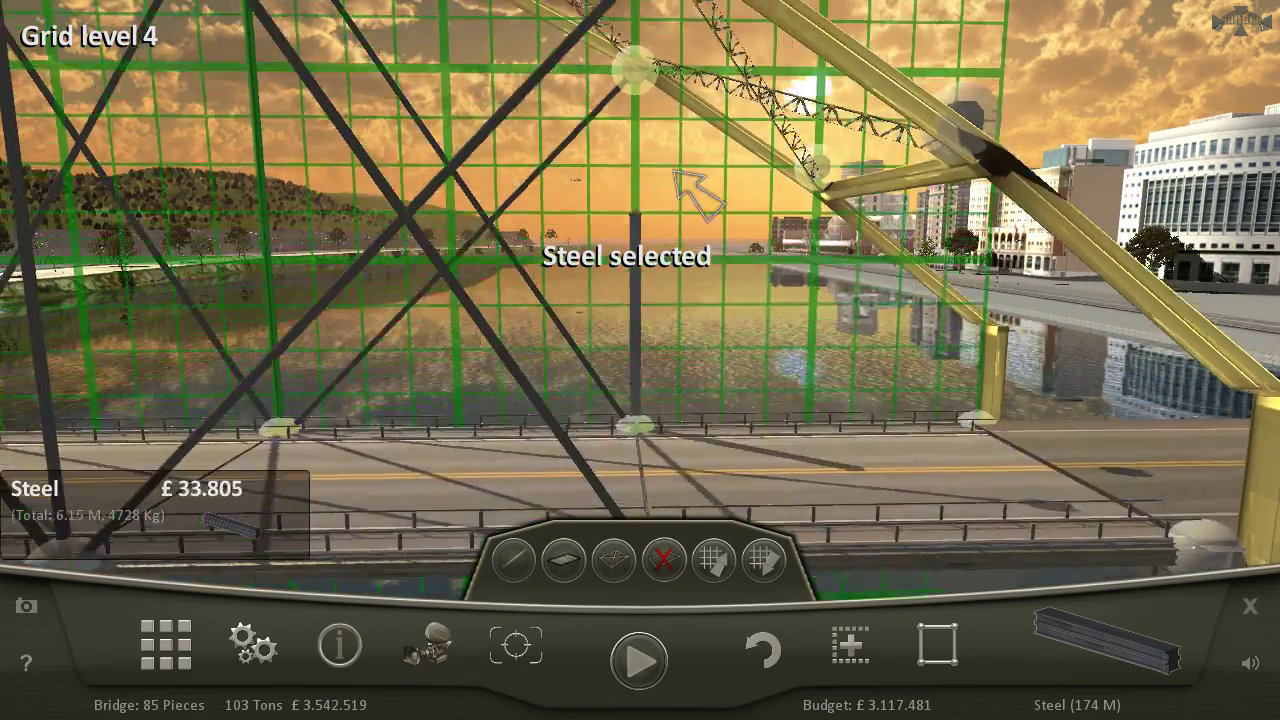
left_click_drag(700, 192, 662, 230)
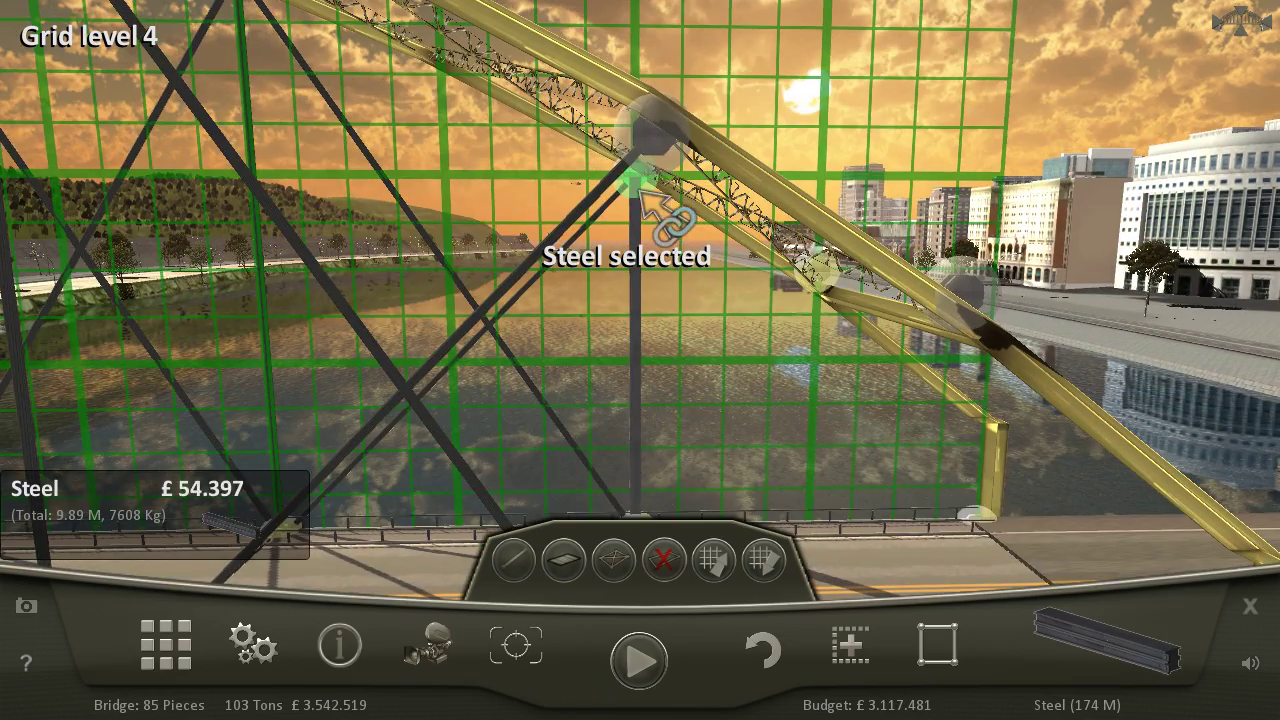
left_click_drag(655, 300, 700, 480)
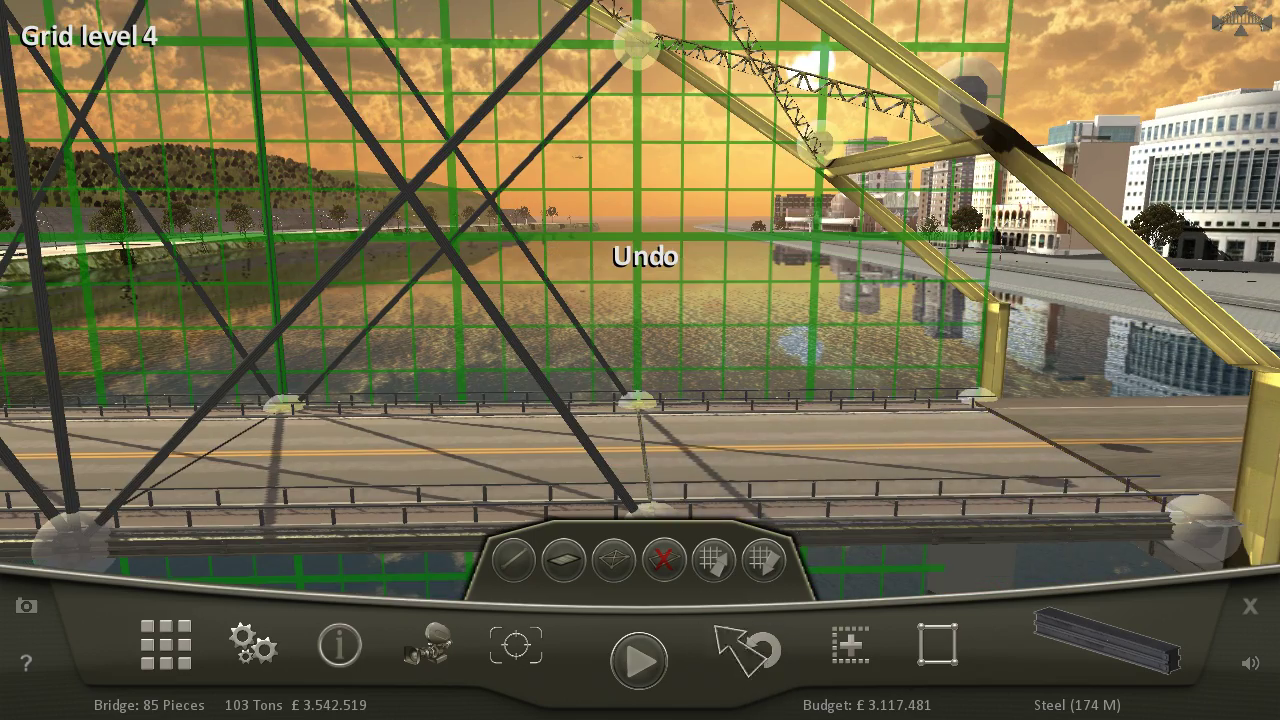
left_click(668, 560)
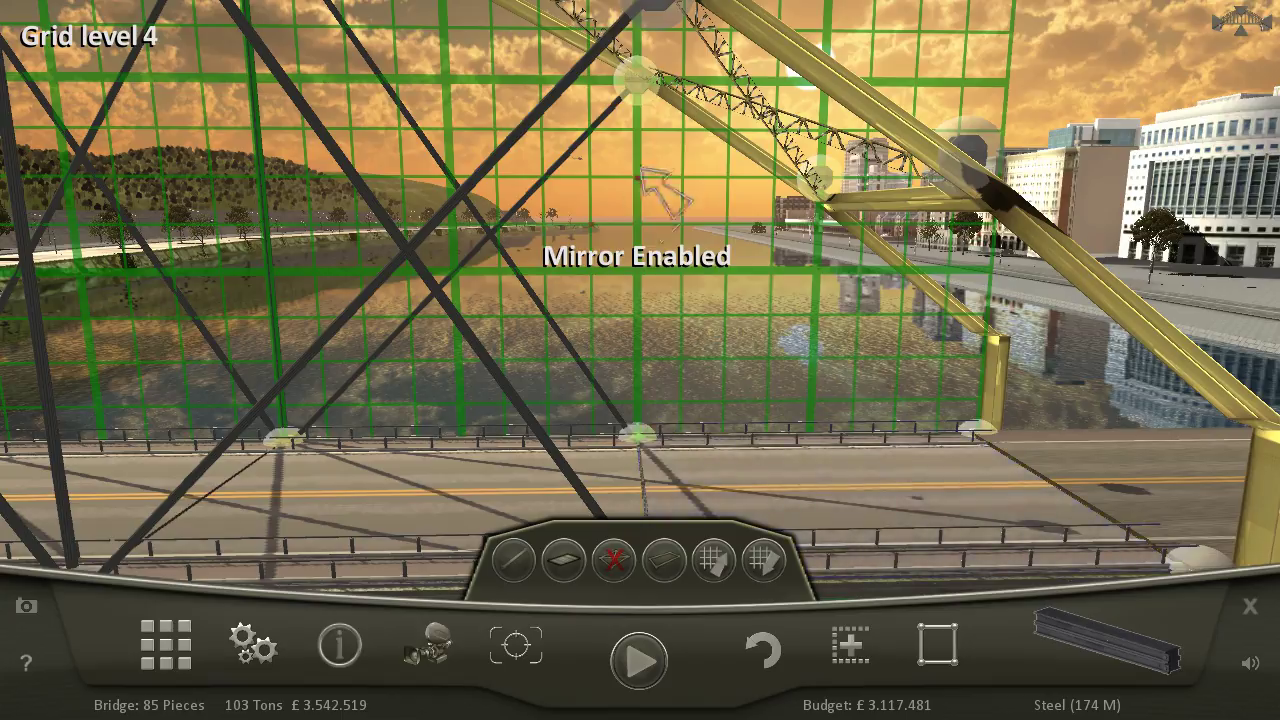
left_click_drag(640, 90, 680, 462)
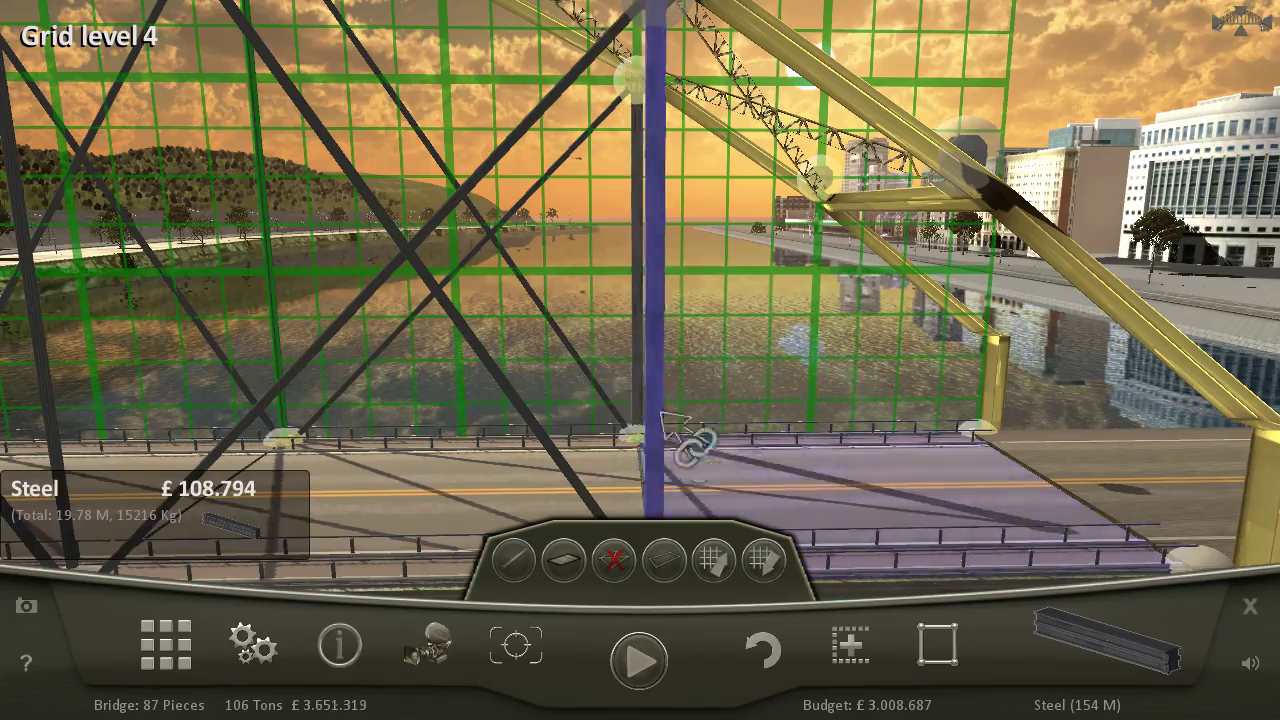
mouse_move(685, 378)
left_mouse_down()
mouse_move(790, 210)
mouse_move(400, 300)
mouse_move(40, 240)
mouse_move(400, 200)
mouse_move(497, 160)
mouse_move(745, 210)
left_mouse_up()
- Replace the far-end cables with a steel member and test the 89-piece bridge
left_click(843, 148)
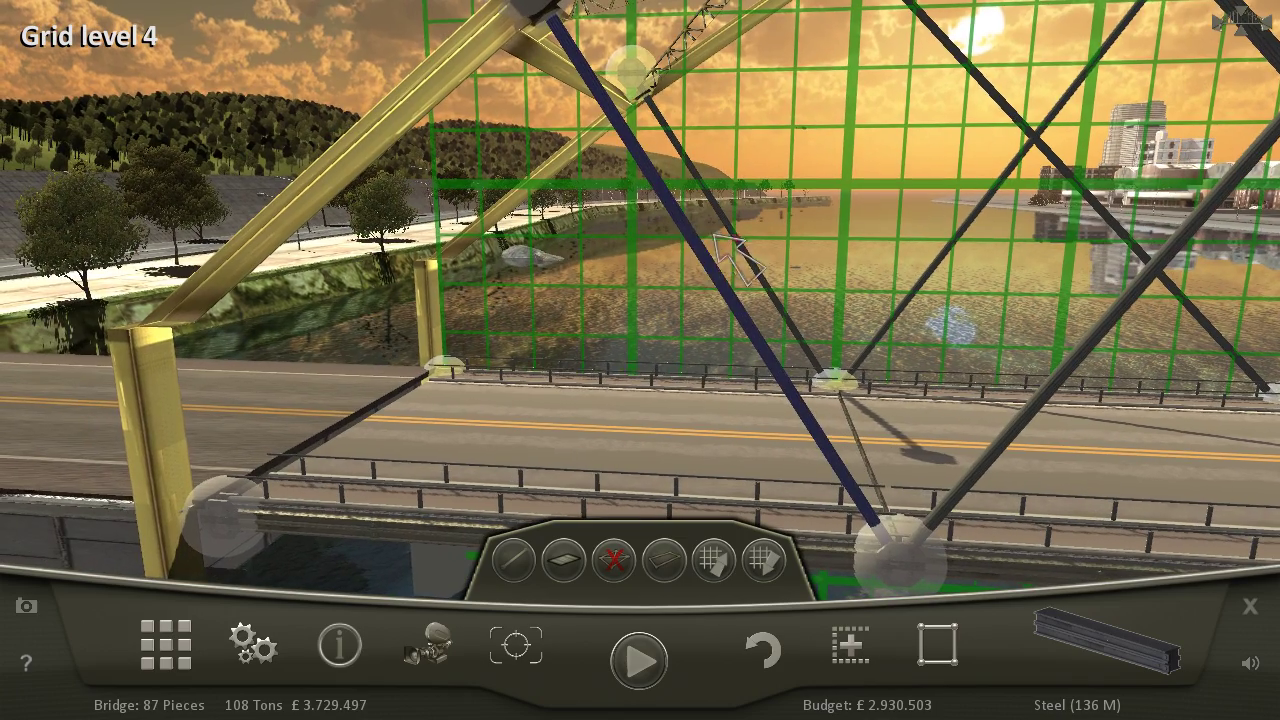
left_click_drag(660, 140, 780, 400)
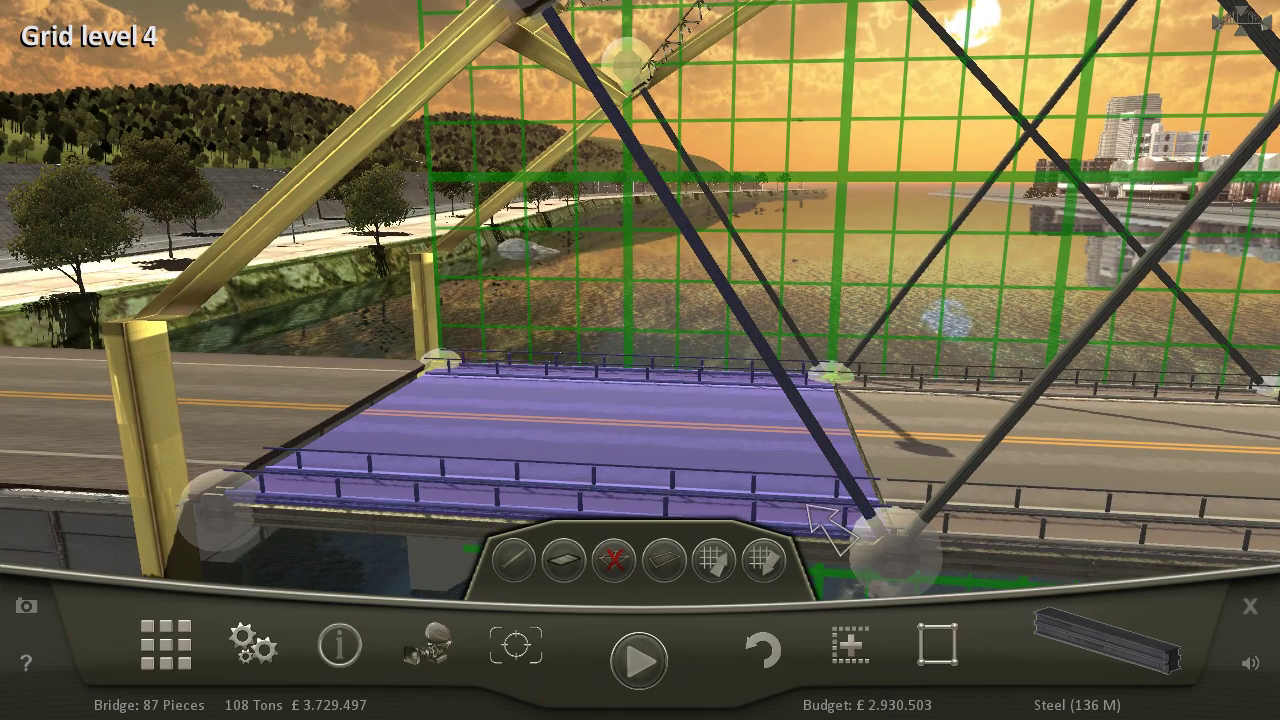
left_click(850, 372)
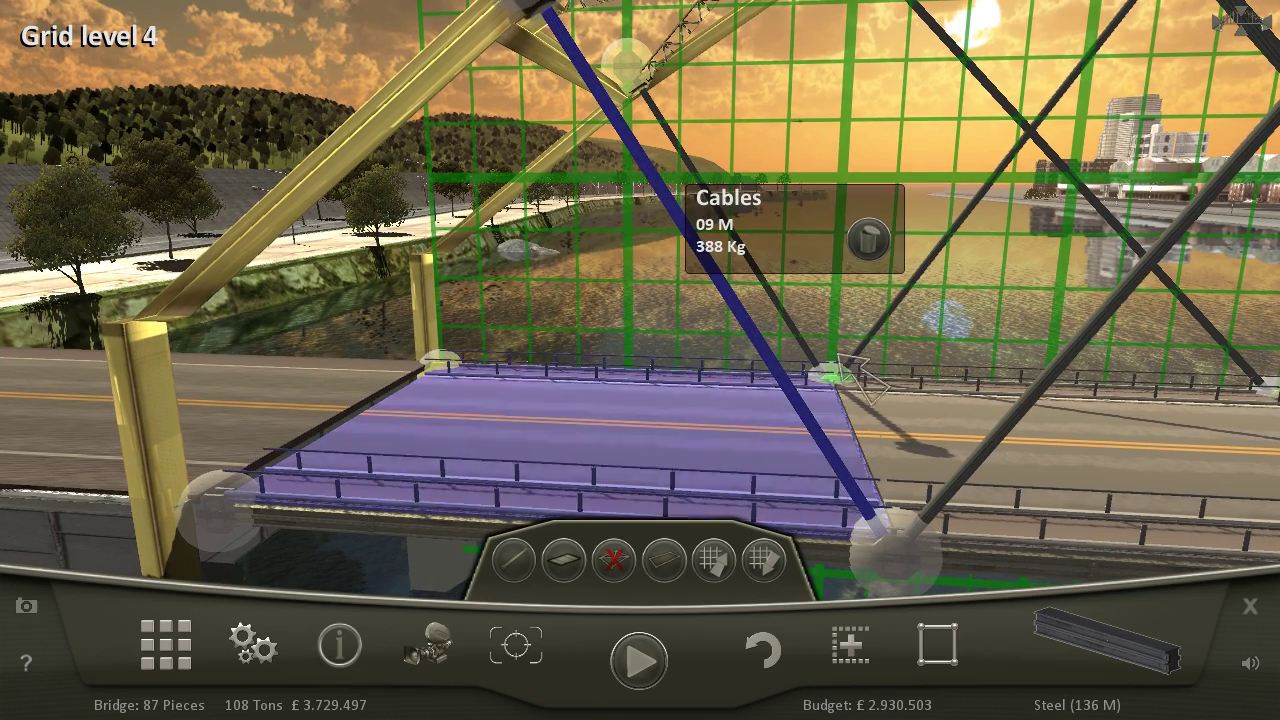
left_click(870, 240)
left_click_drag(870, 258, 715, 200)
left_click_drag(680, 245, 785, 410)
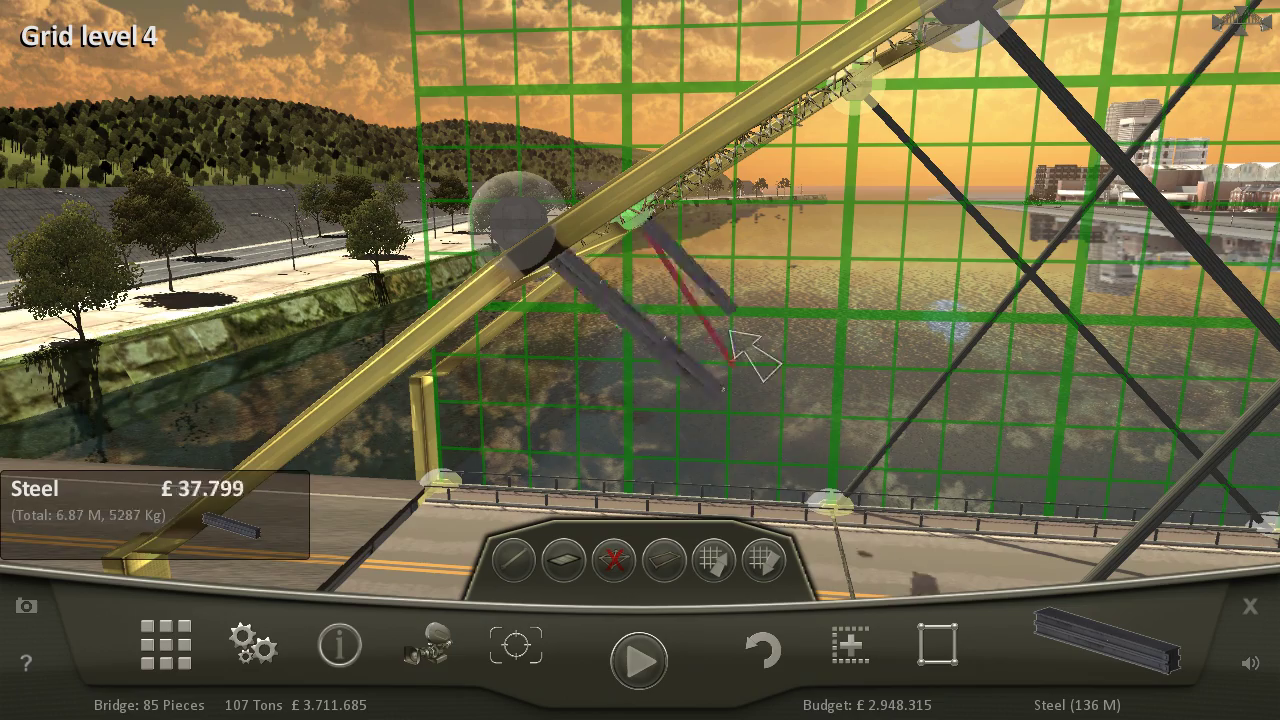
left_click_drag(835, 505, 860, 135)
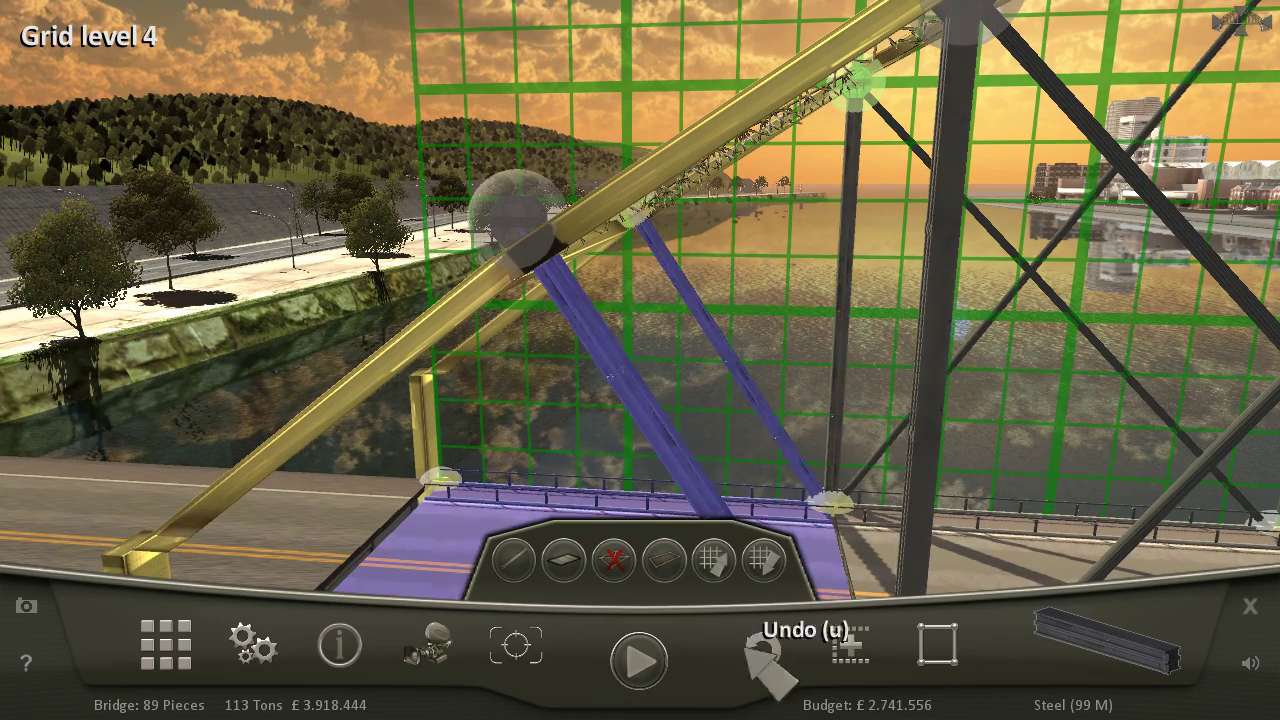
left_click(645, 655)
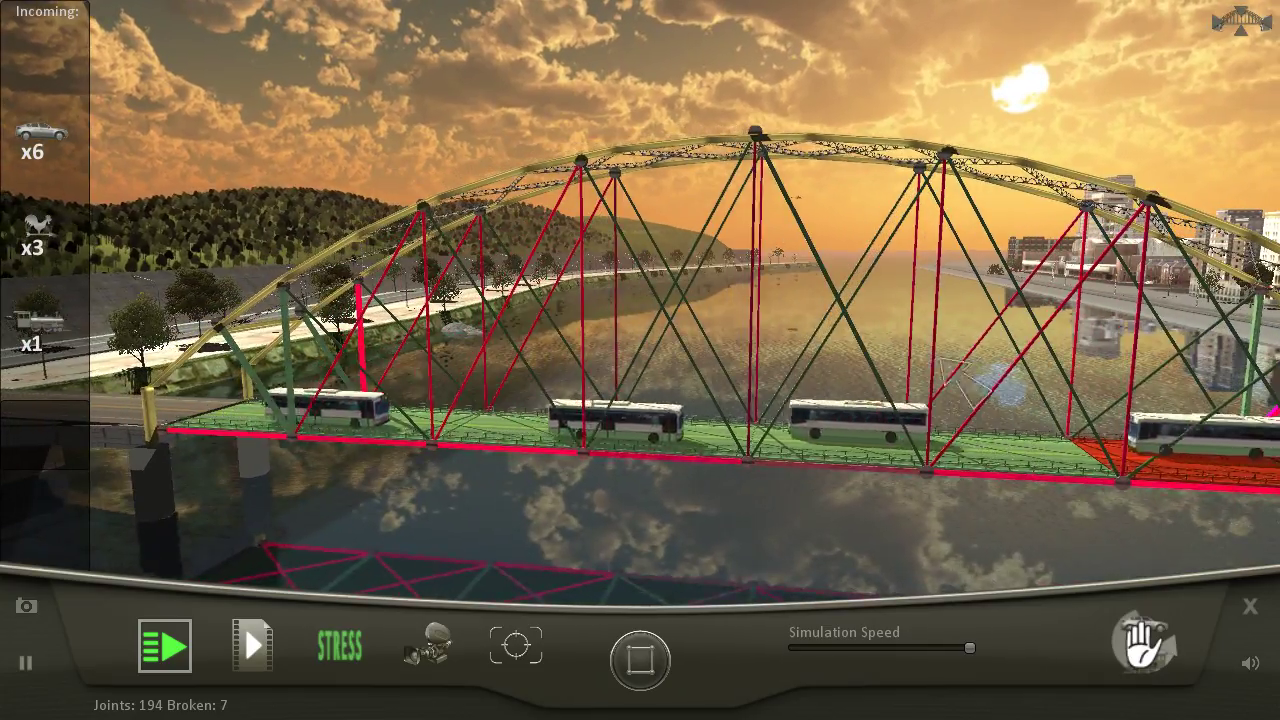
- Orbit the camera to follow the buses and the train through test 2
left_click_drag(910, 360, 915, 375)
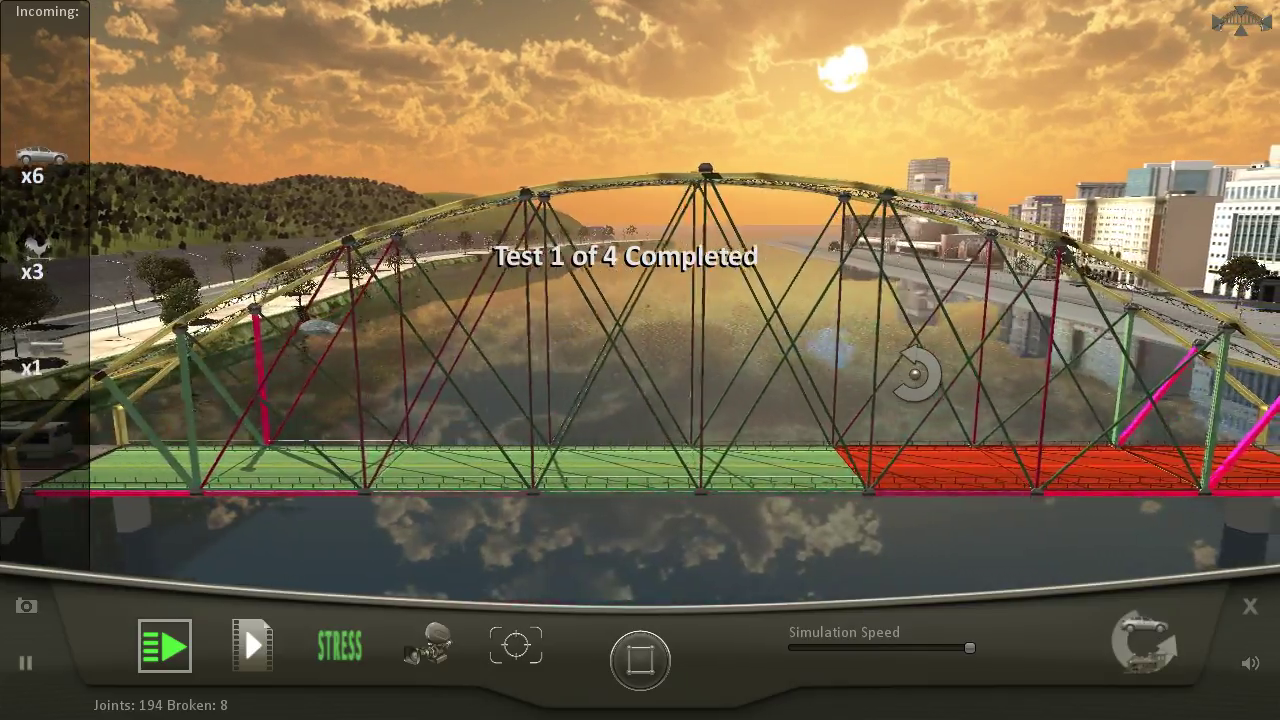
left_click_drag(915, 375, 880, 375)
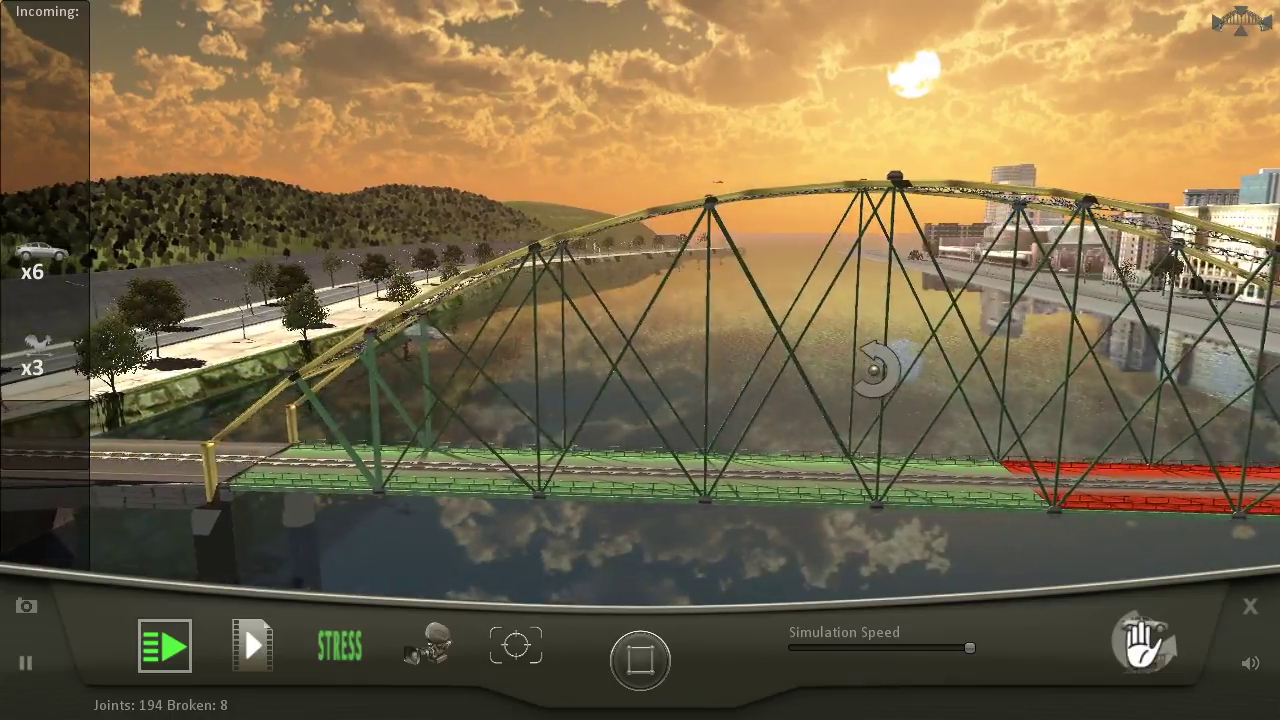
left_click_drag(875, 370, 878, 368)
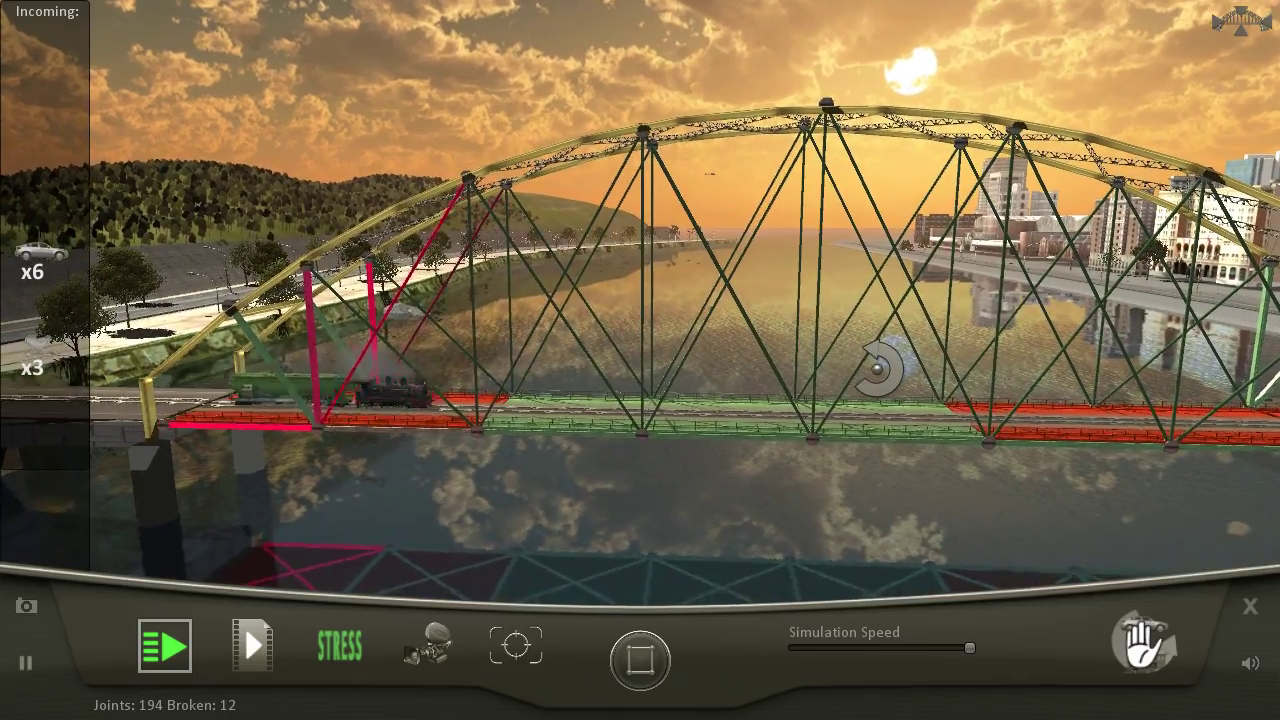
mouse_move(878, 368)
left_mouse_down()
mouse_move(870, 388)
mouse_move(645, 385)
left_mouse_up()
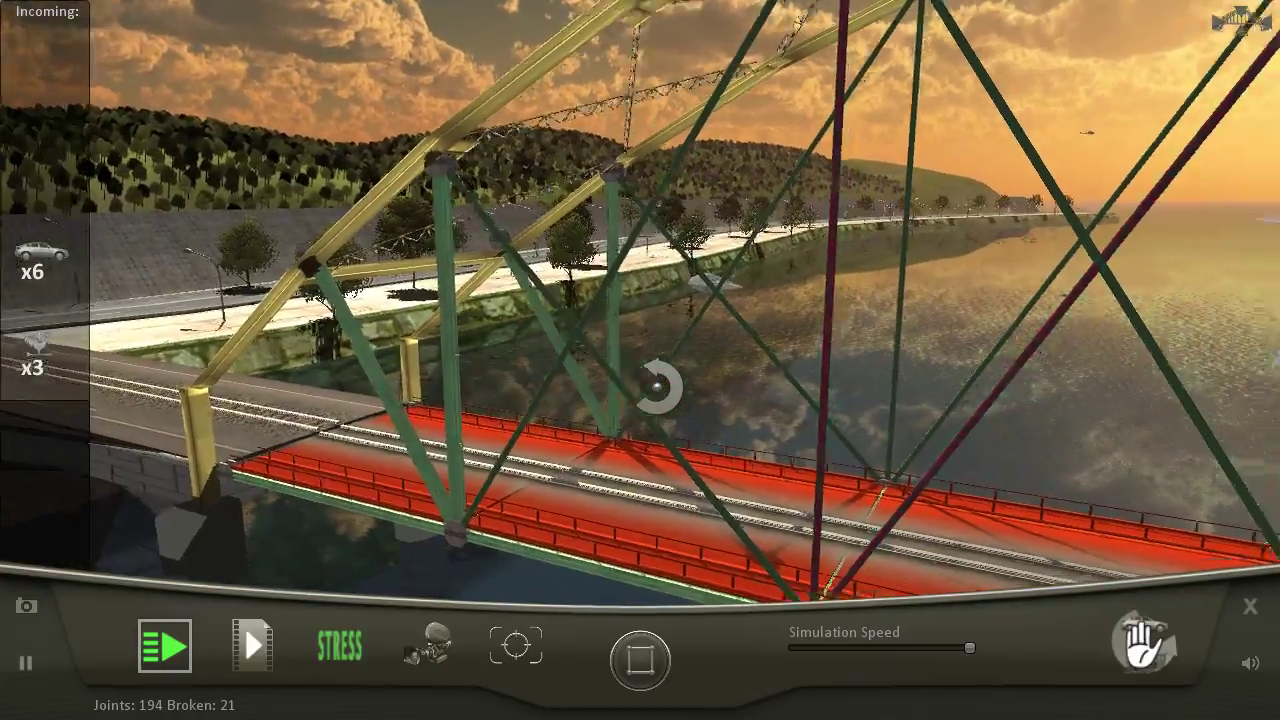
mouse_move(645, 385)
left_mouse_down()
mouse_move(1060, 358)
mouse_move(905, 362)
left_mouse_up()
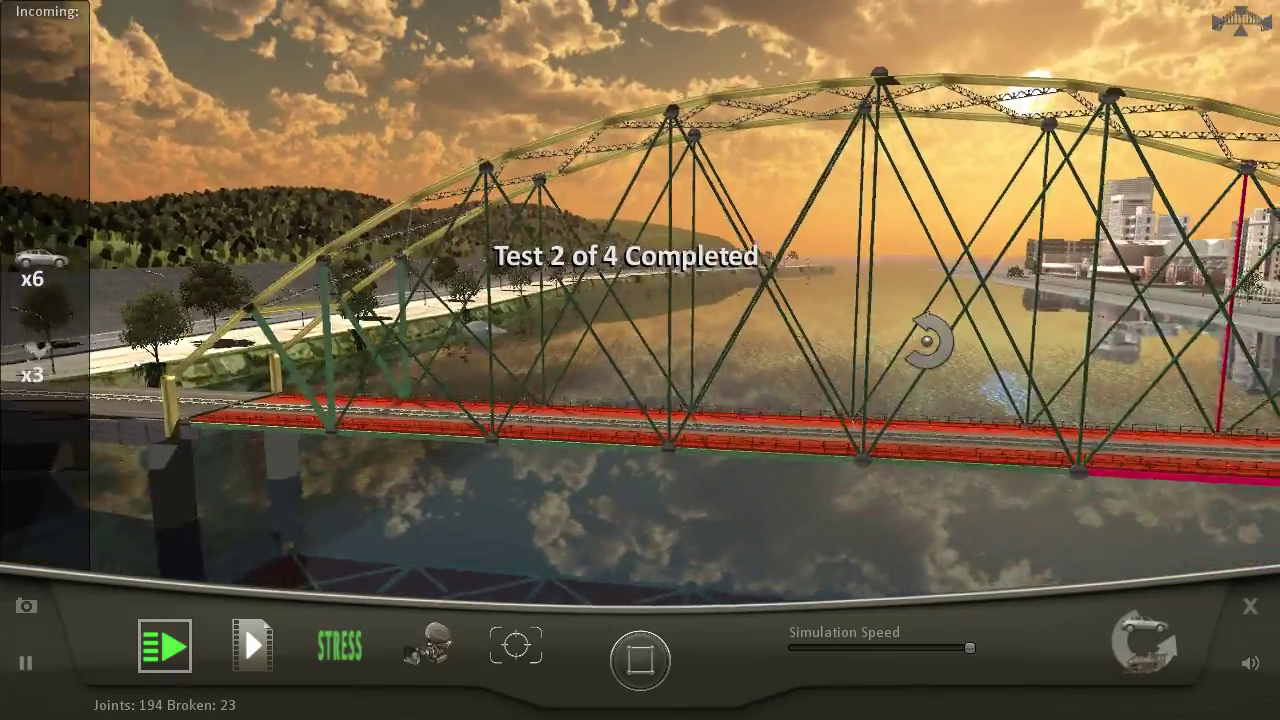
left_click_drag(905, 362, 1090, 335)
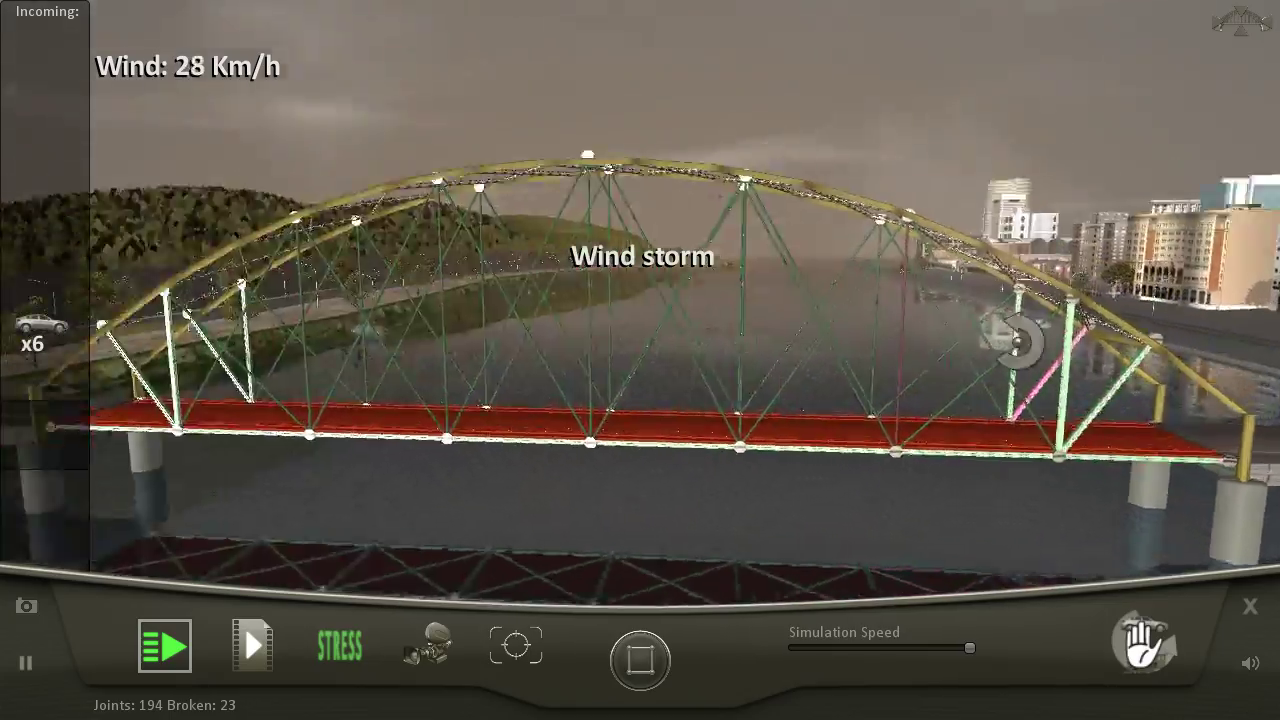
- Orbit around the bridge through the wind storm and car tests to the record
left_click_drag(1090, 335, 945, 345)
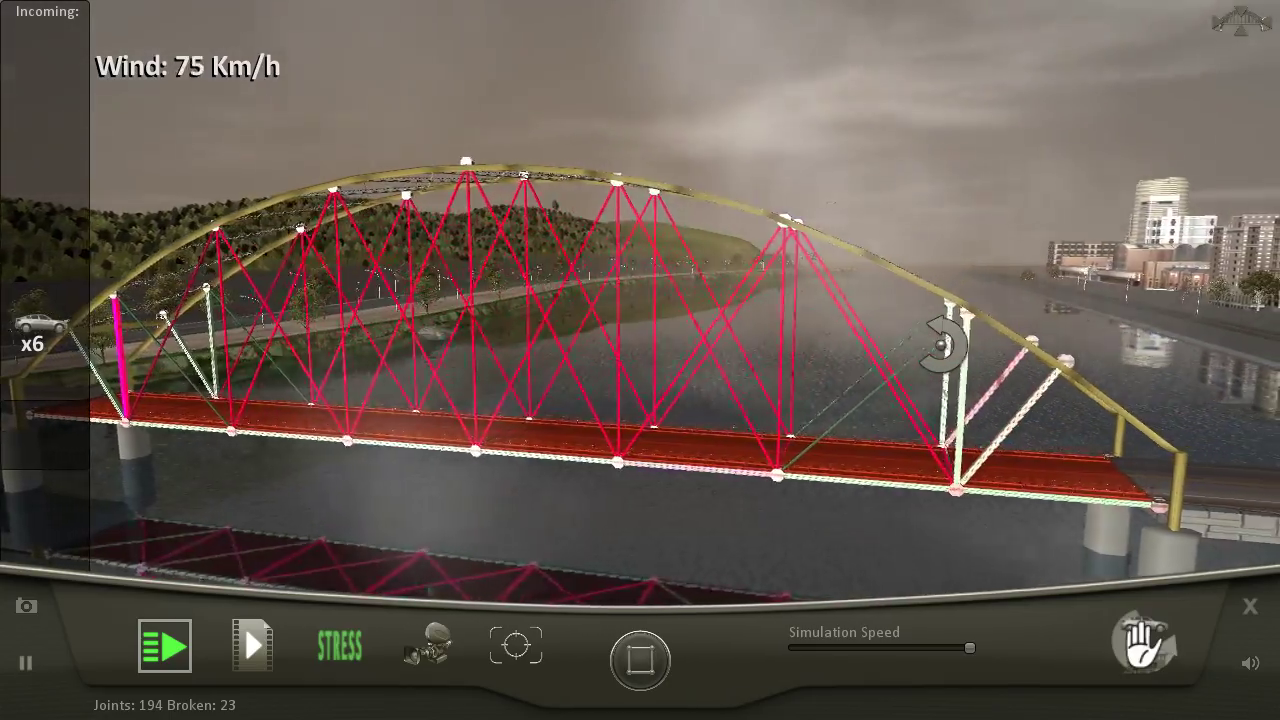
mouse_move(940, 345)
left_mouse_down()
mouse_move(950, 385)
mouse_move(1020, 410)
left_mouse_up()
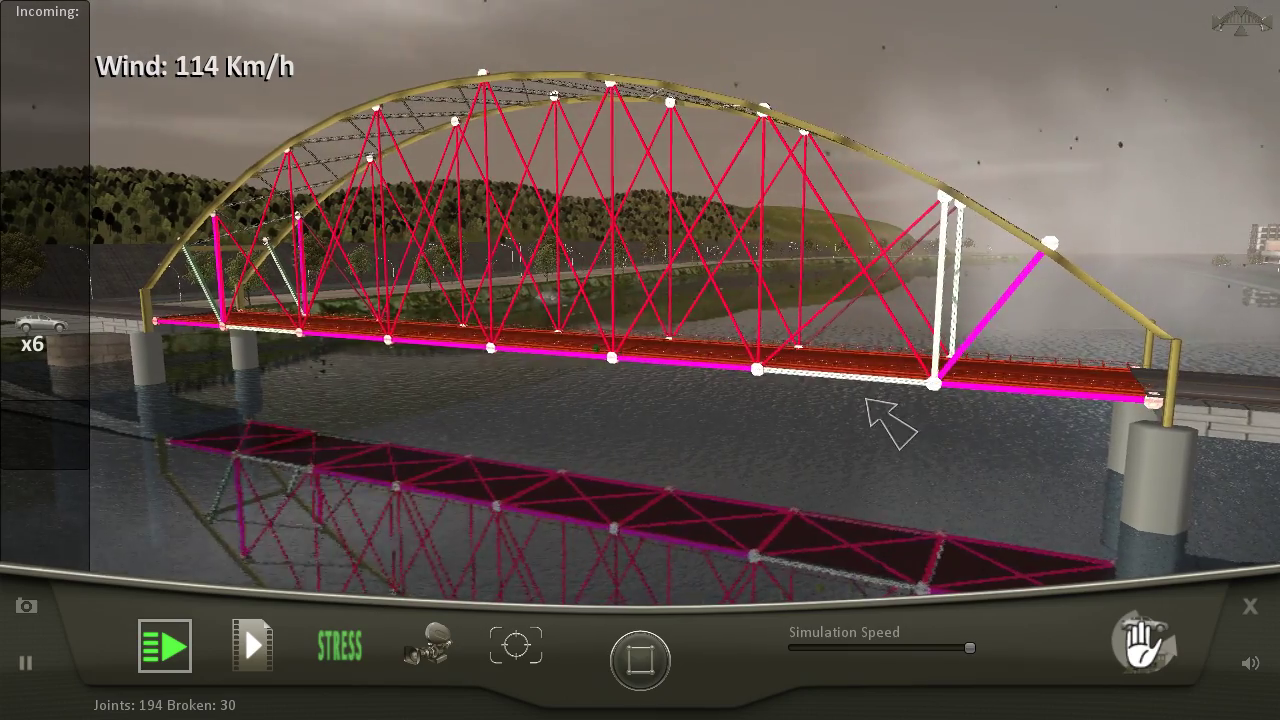
left_click_drag(612, 412, 585, 405)
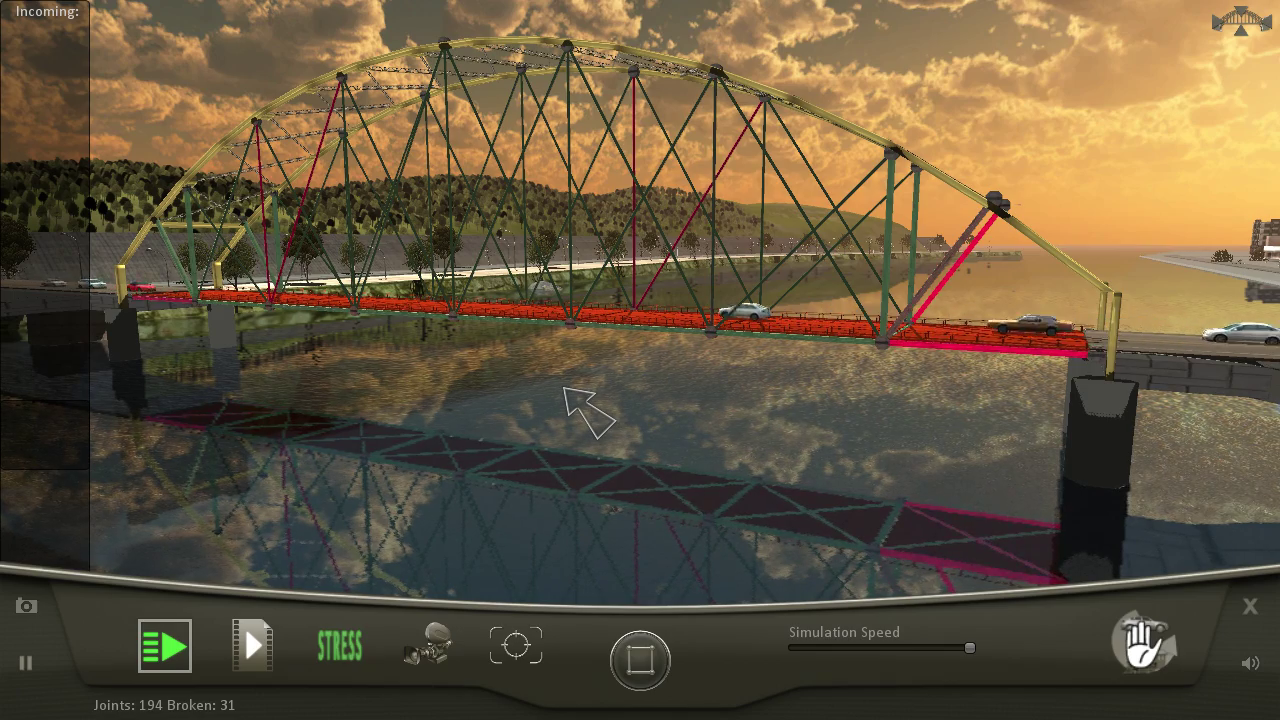
left_click_drag(577, 401, 548, 392)
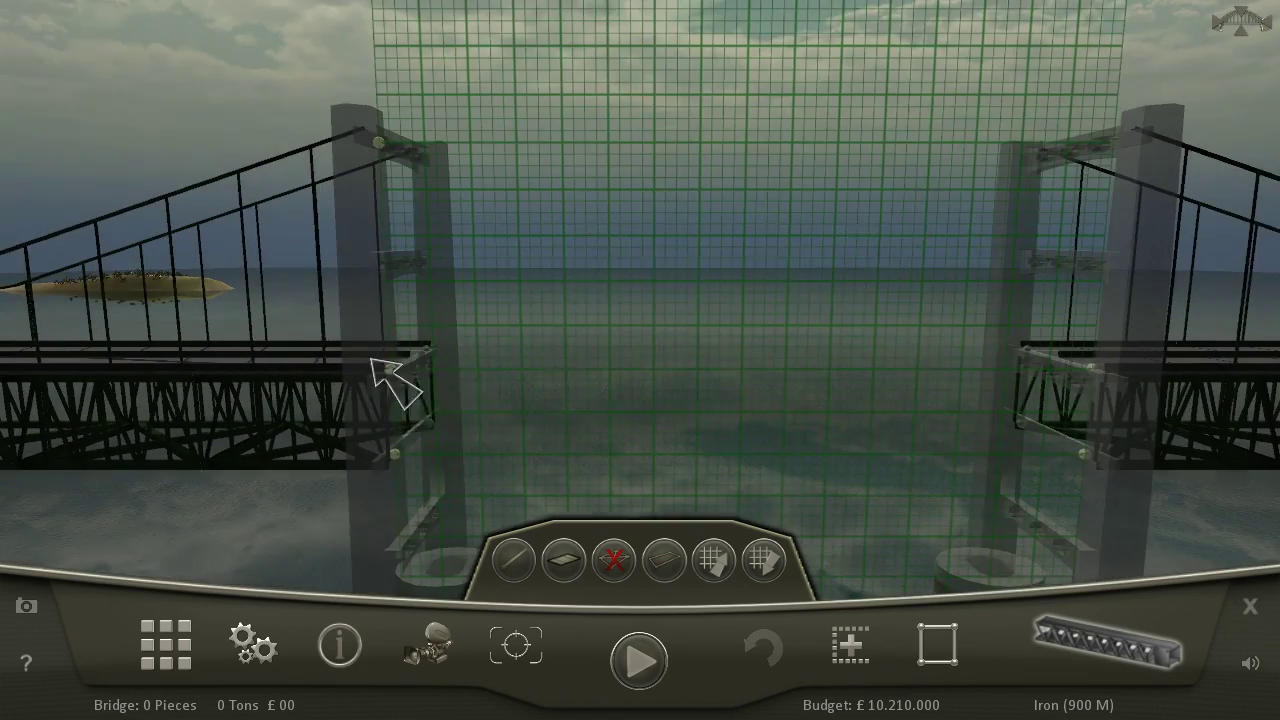
scroll(510, 362, "up", 3)
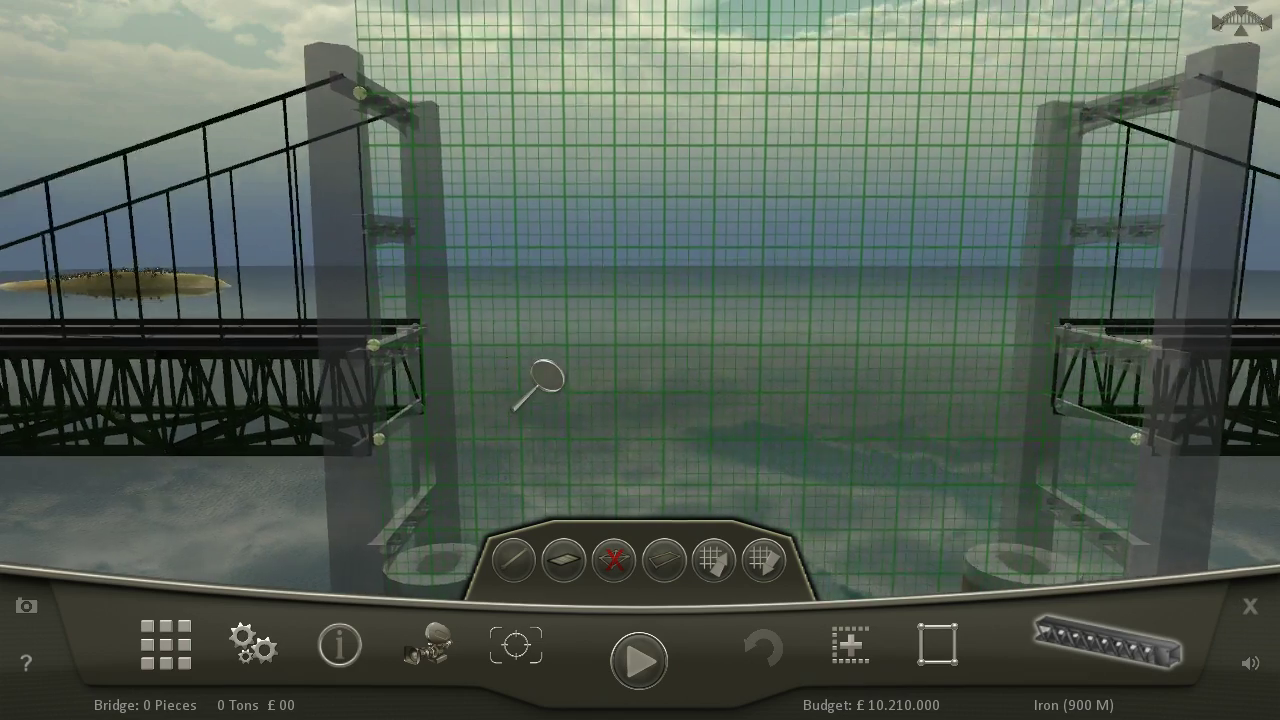
scroll(400, 360, "up", 2)
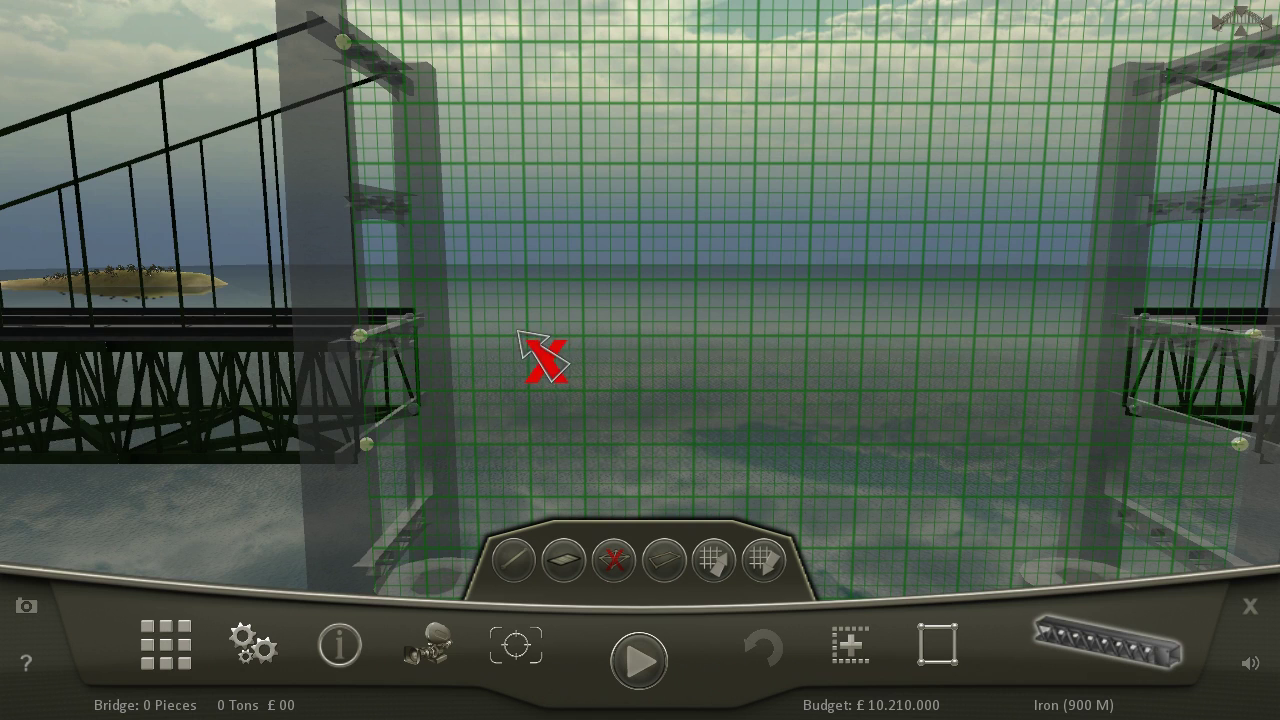
- Undo the trial iron deck pieces and switch the material to steel
left_click(360, 336)
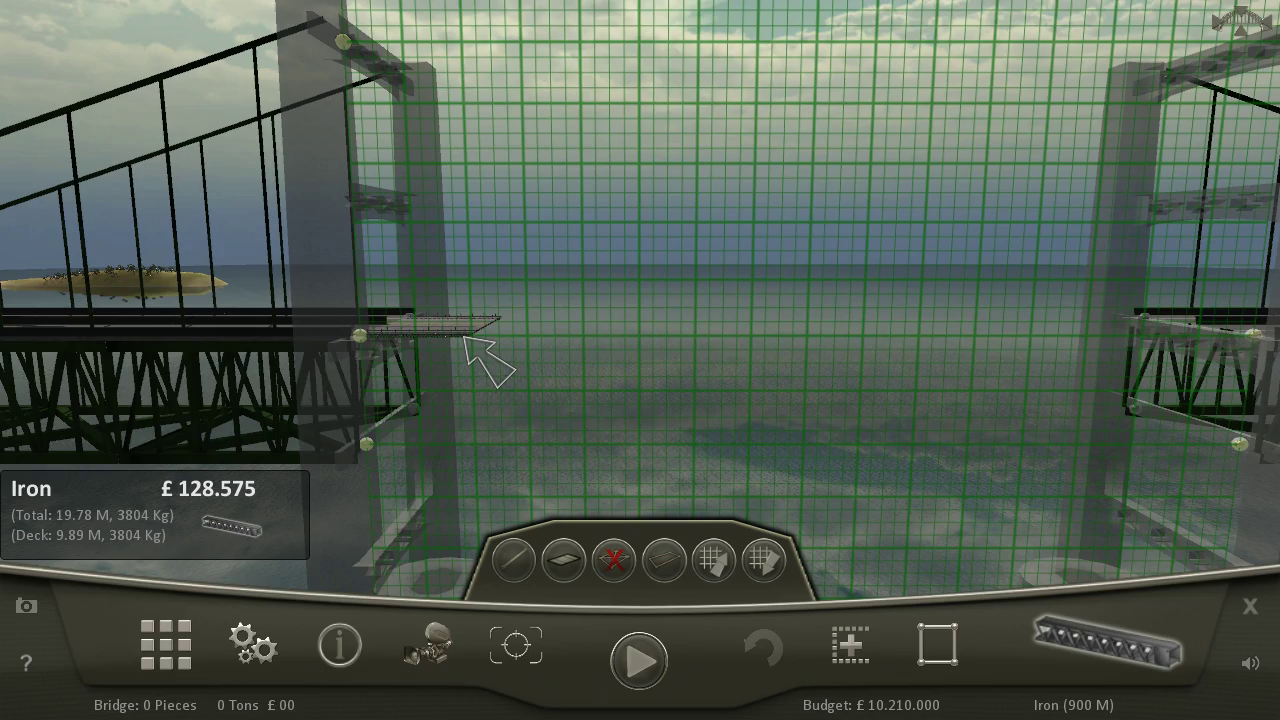
left_click(466, 338)
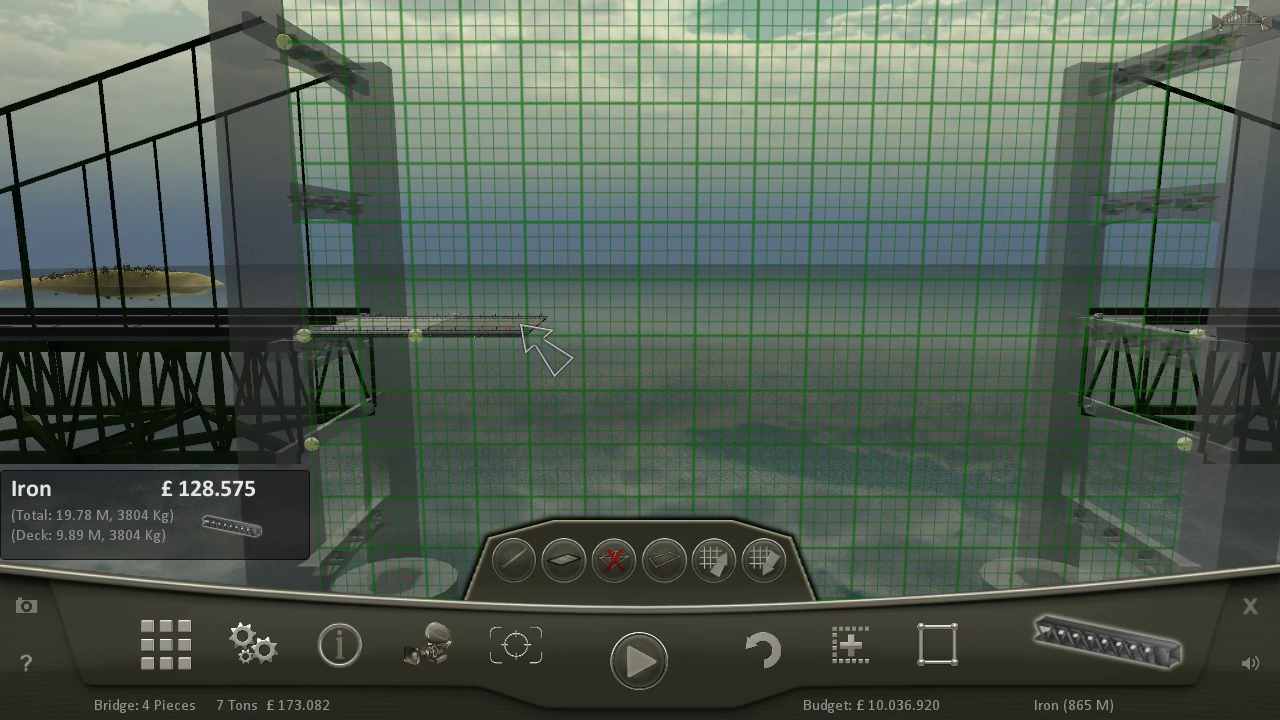
left_click(540, 332)
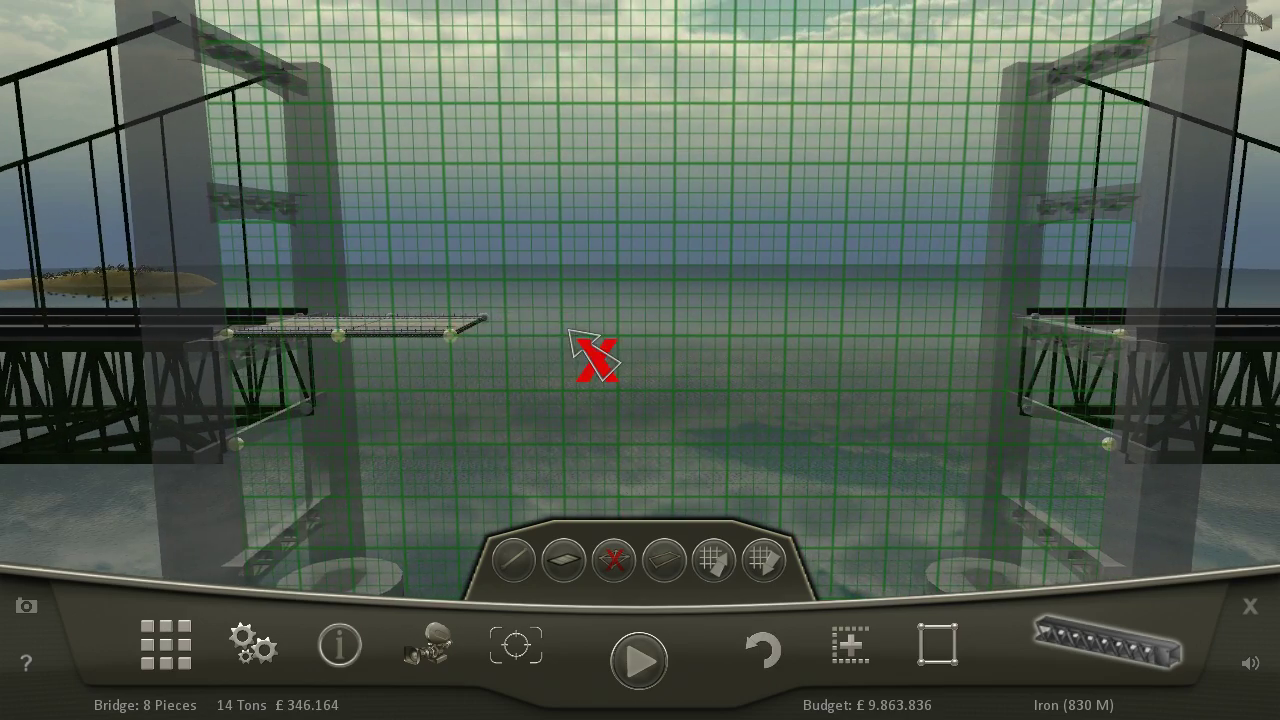
right_click(573, 343)
left_click(762, 652)
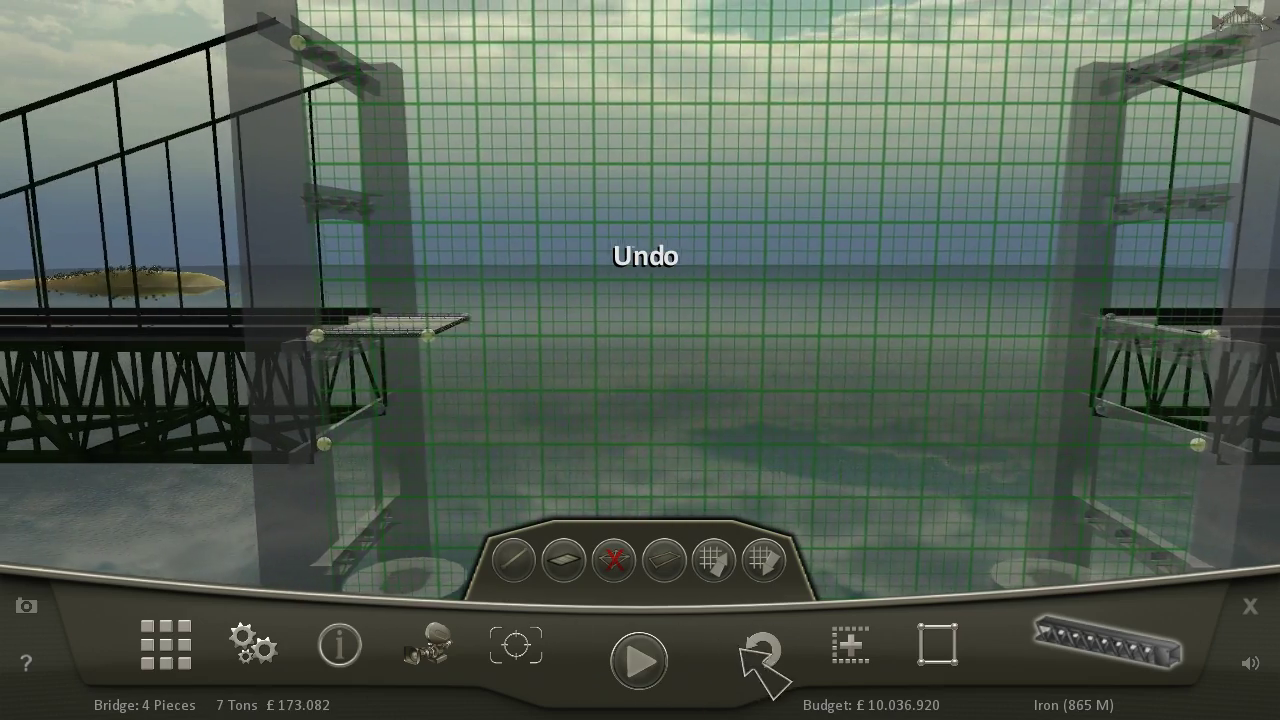
left_click(1100, 640)
left_click(1095, 262)
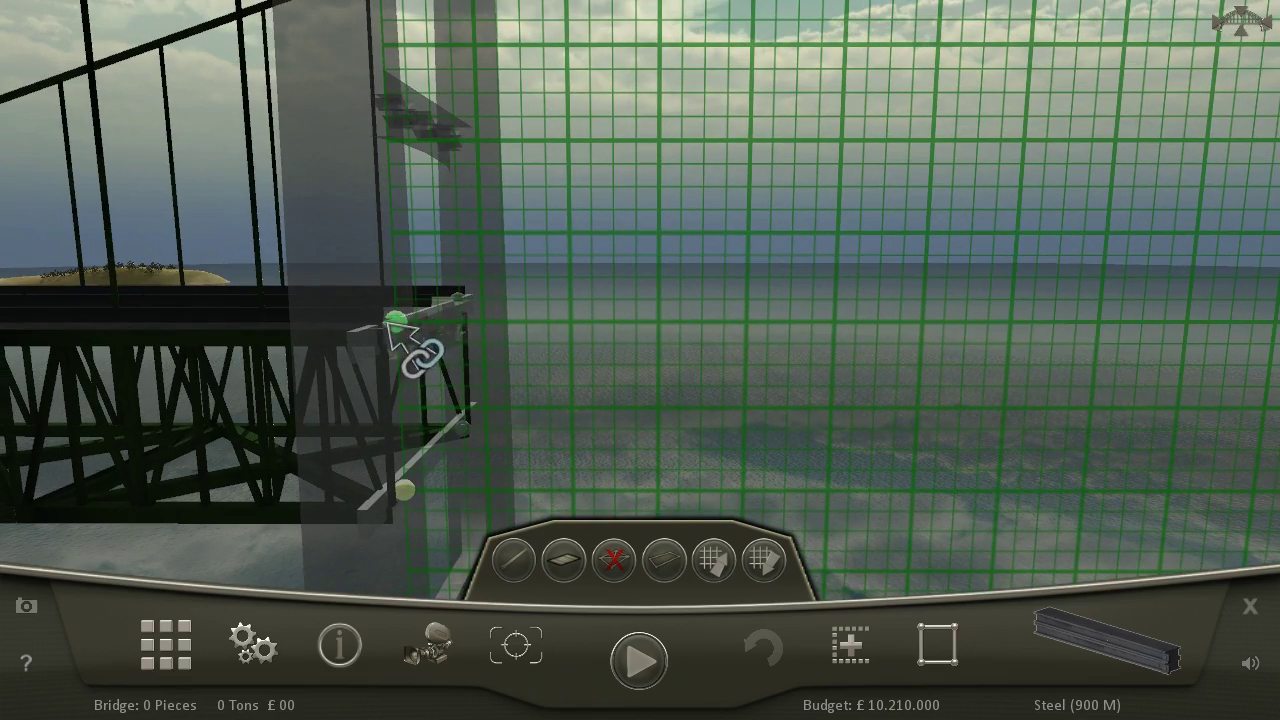
- Lay steel deck segments from the left node toward the right tower, reaching 31 pieces
left_click(395, 322)
left_click(555, 310)
right_click(738, 350)
left_click(550, 312)
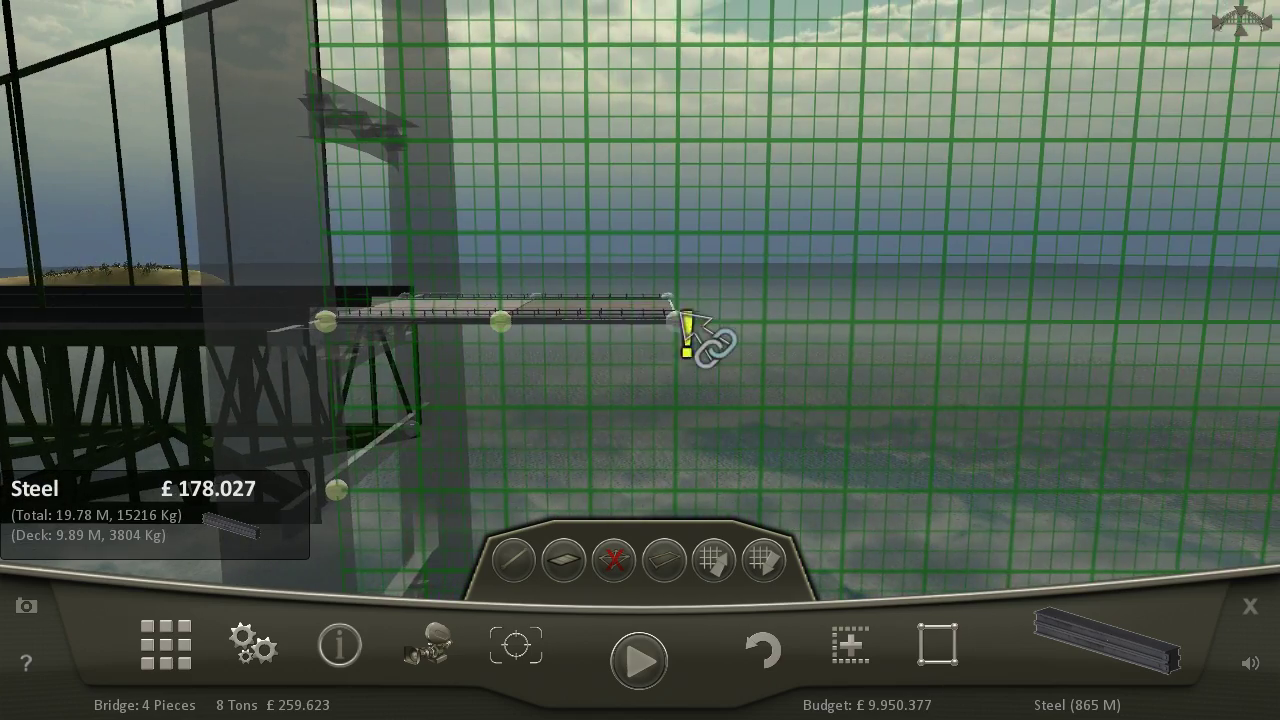
left_click(757, 343)
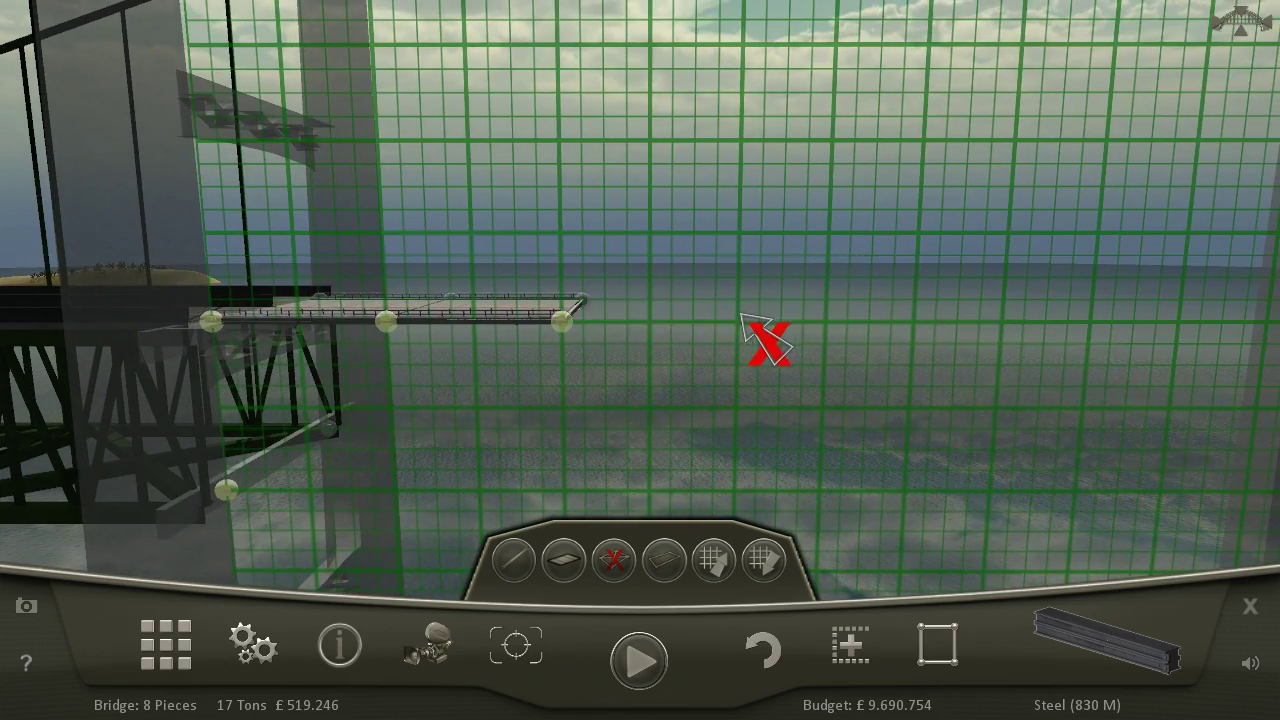
left_click(857, 318)
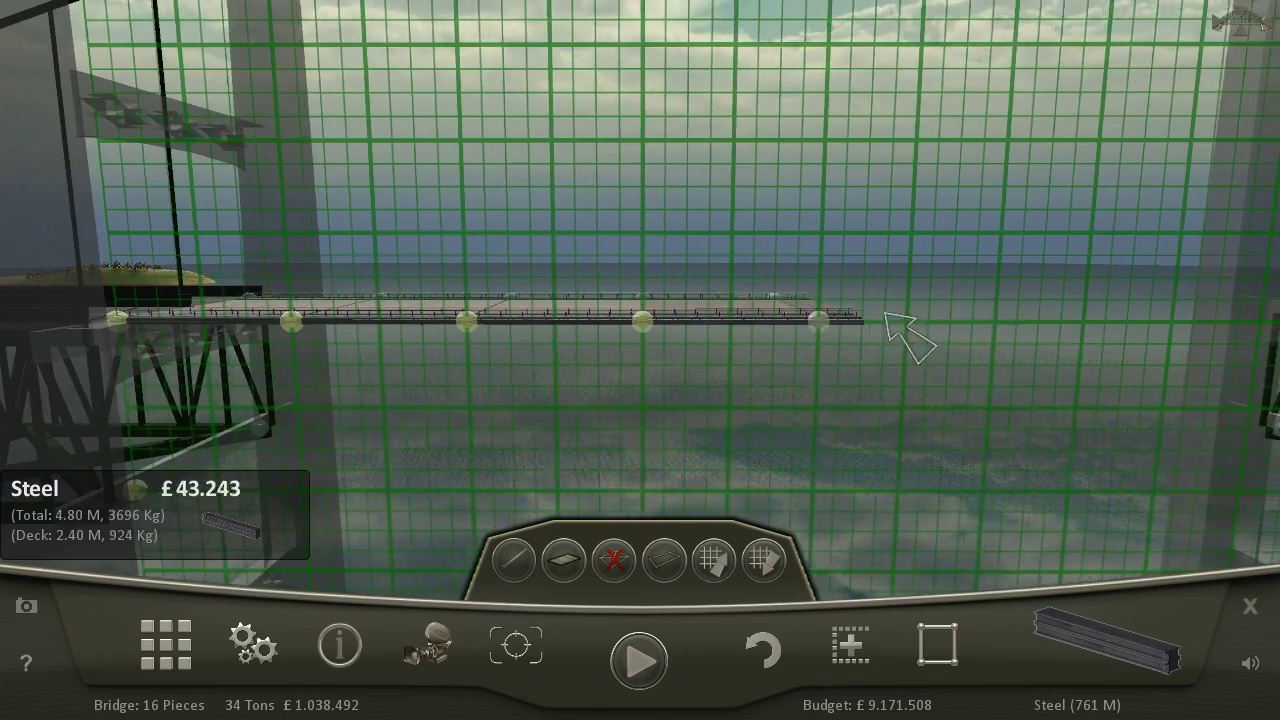
left_click(940, 320)
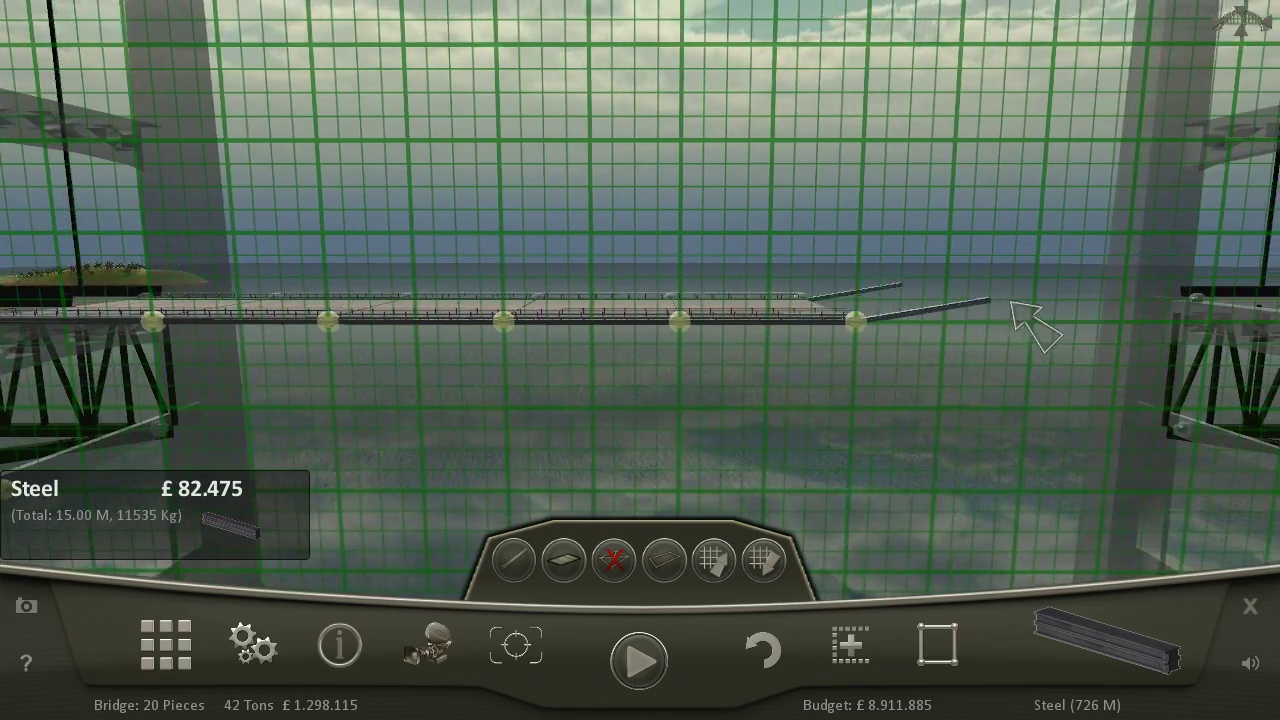
left_click(1023, 328)
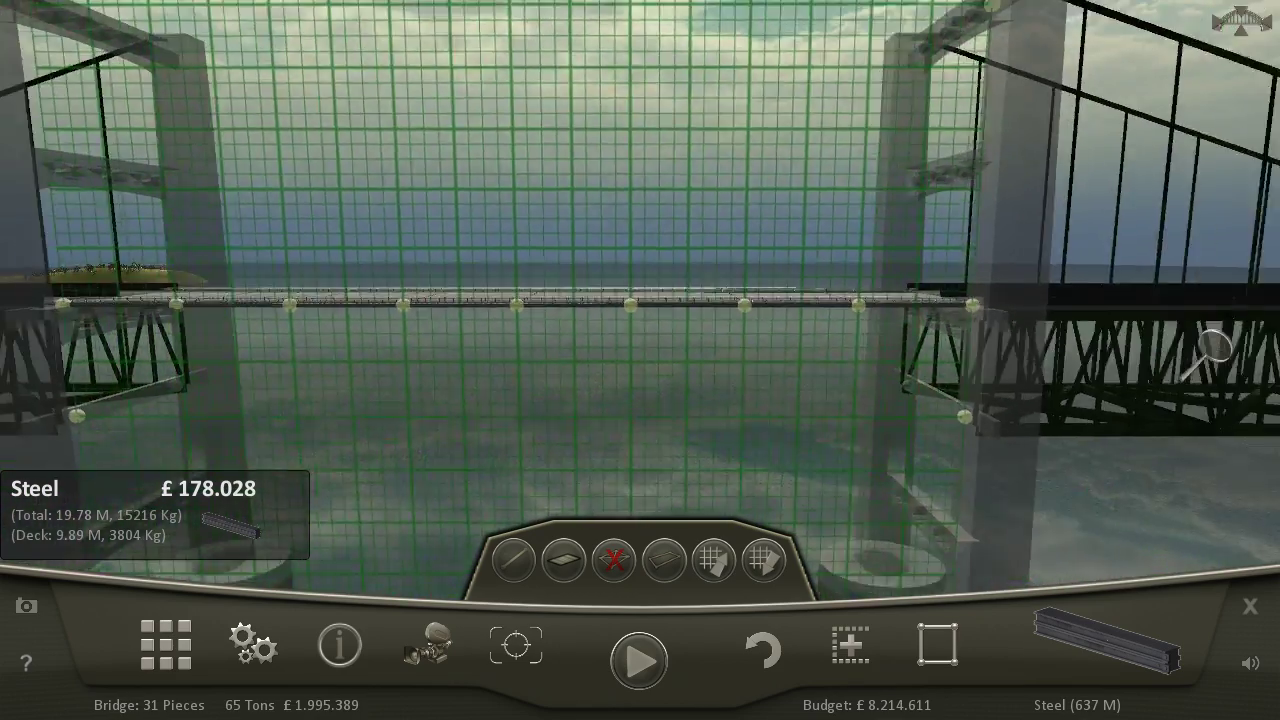
- Stretch a tensioned Suspension main cable between the tower tops, making 33 pieces
left_click_drag(1242, 347, 95, 265)
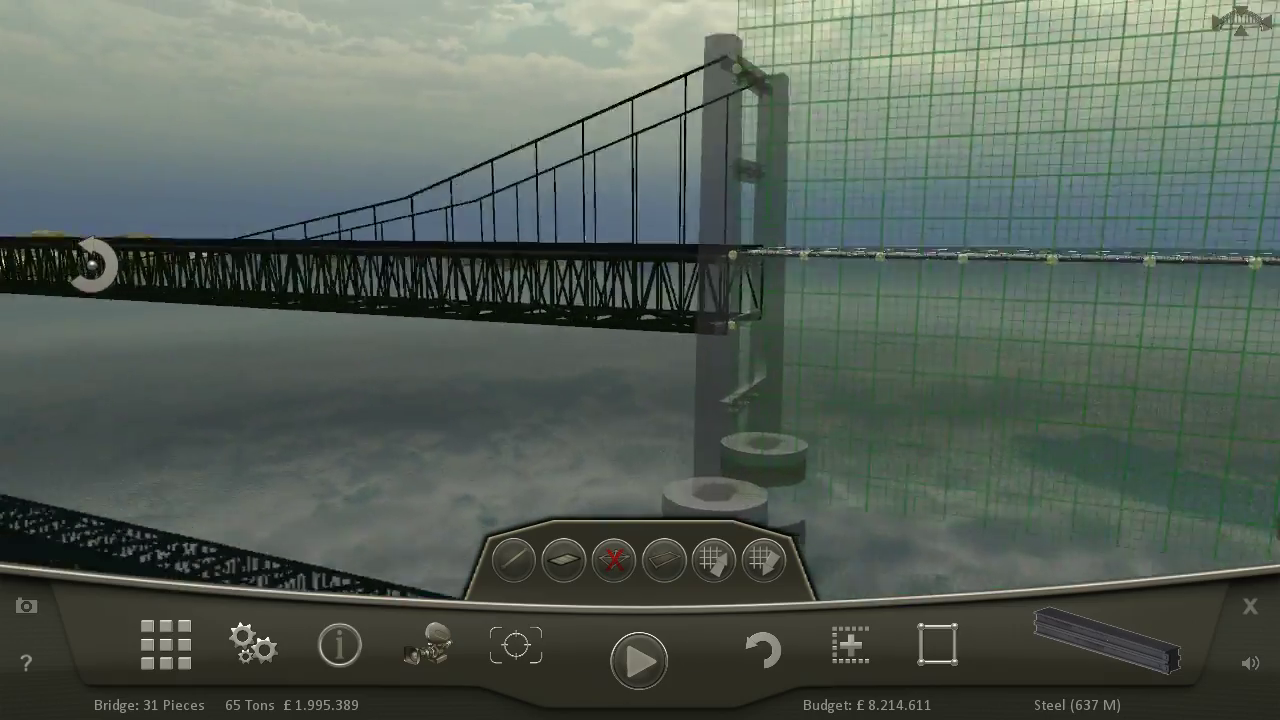
scroll(200, 250, "up", 4)
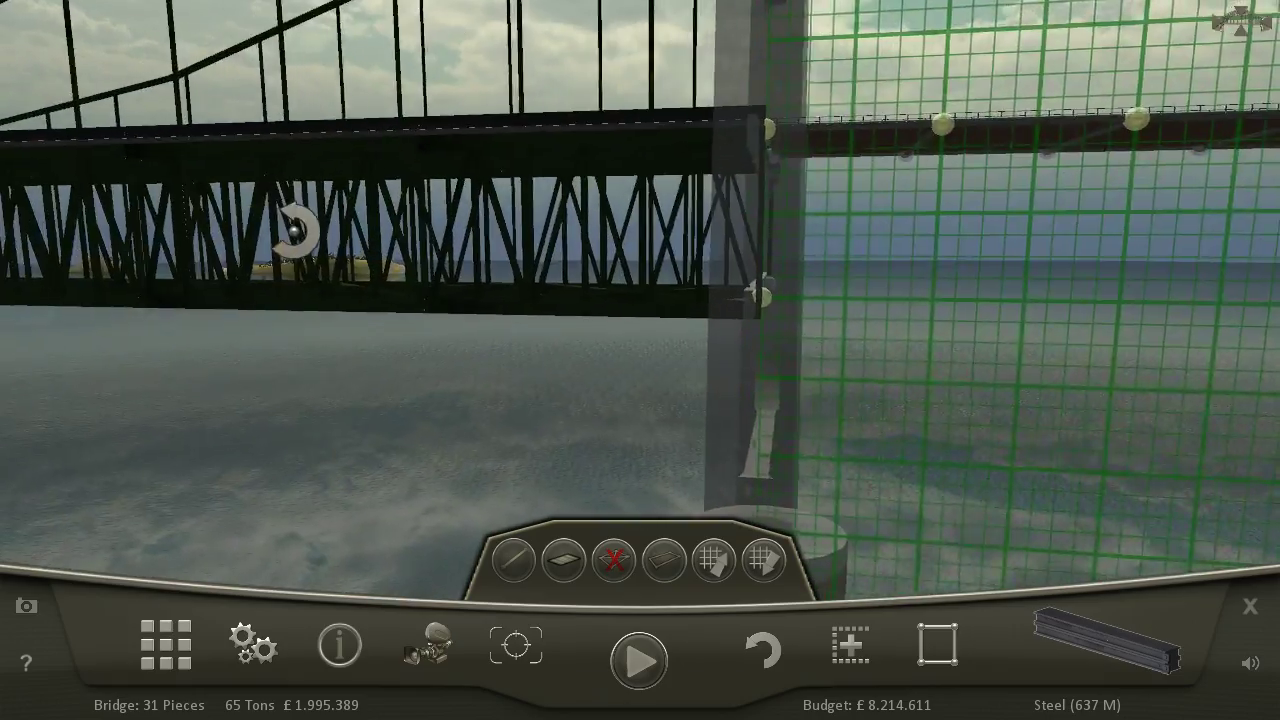
mouse_move(290, 230)
left_mouse_down()
mouse_move(1012, 340)
mouse_move(686, 245)
left_mouse_up()
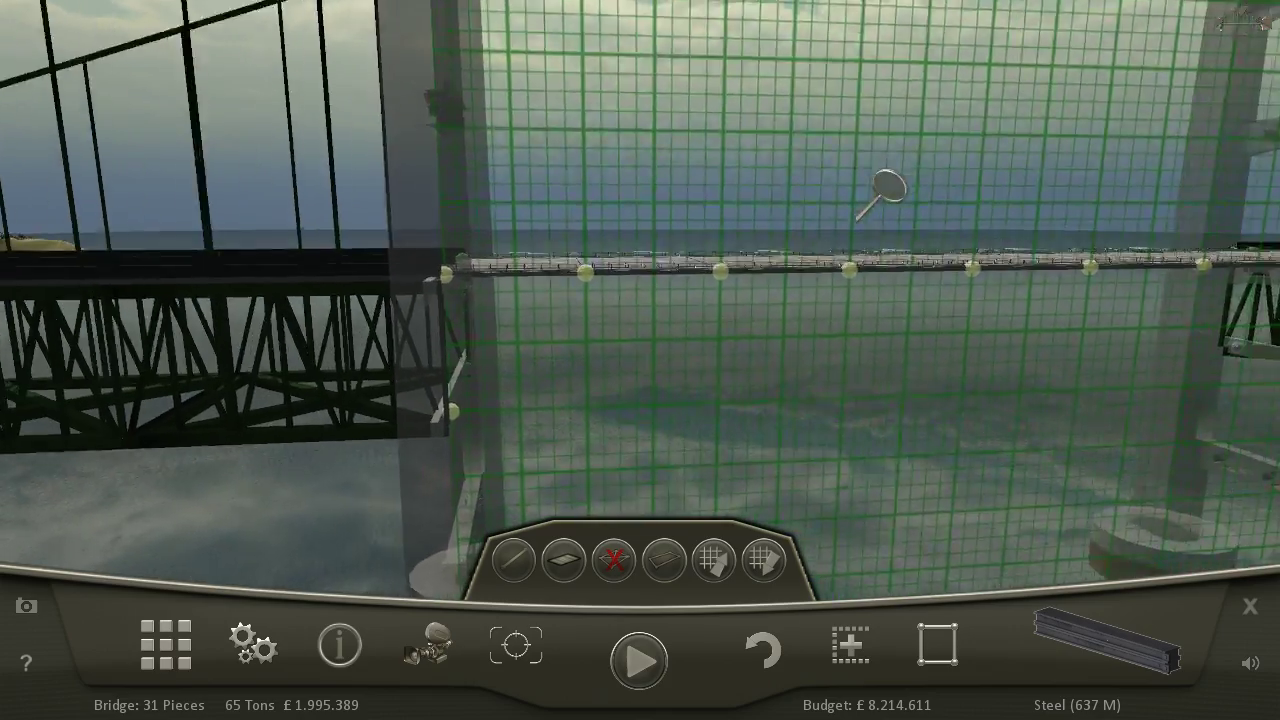
left_click_drag(790, 255, 980, 215)
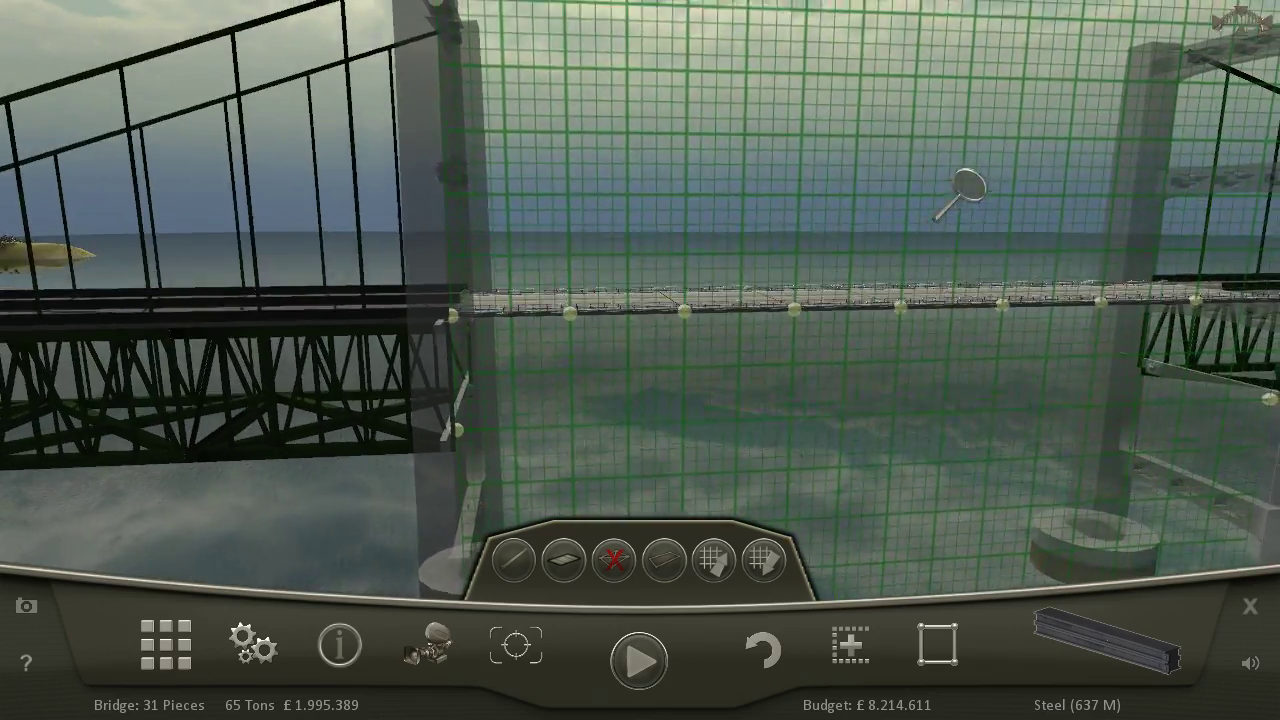
left_click(1105, 640)
left_click(1100, 523)
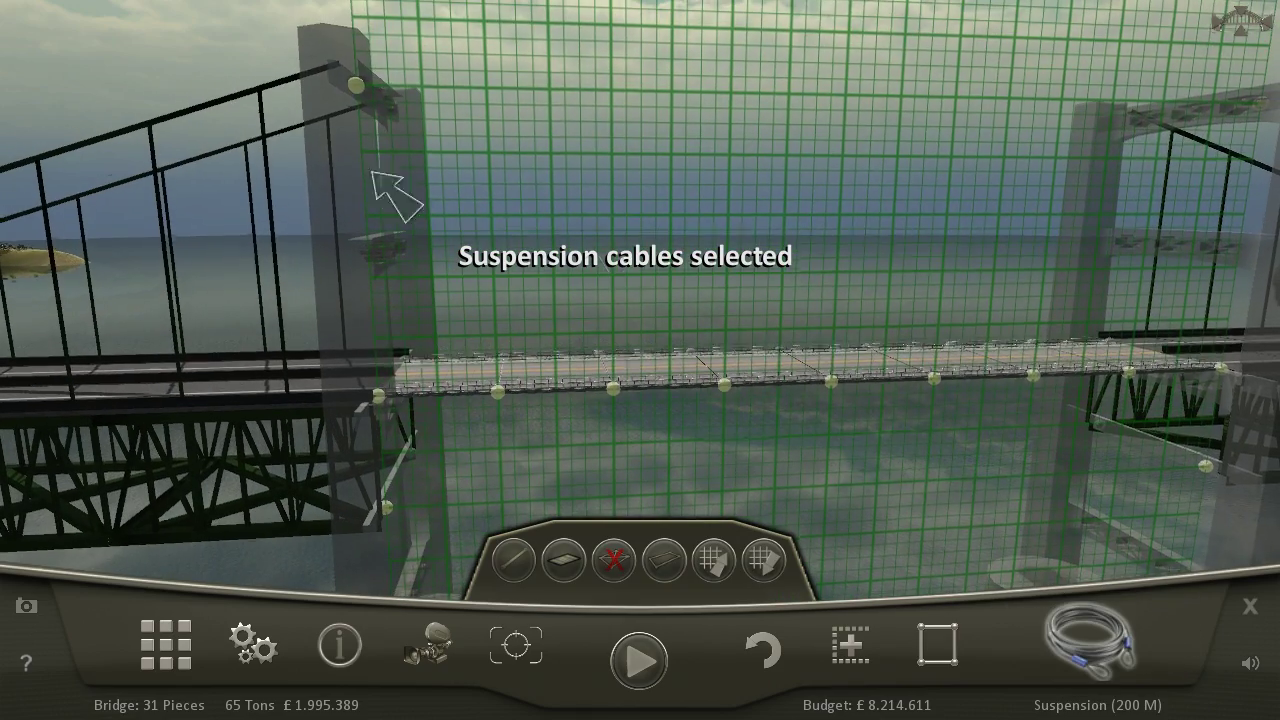
left_click_drag(356, 89, 1215, 120)
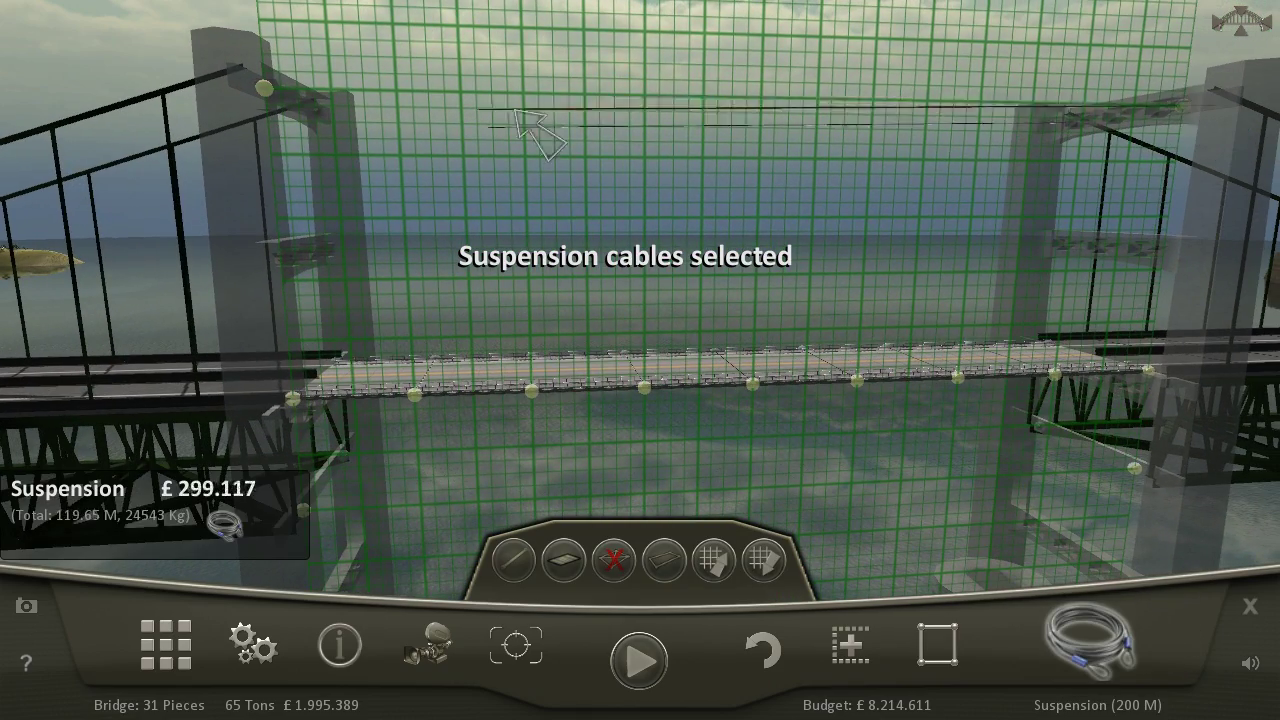
left_click(265, 88)
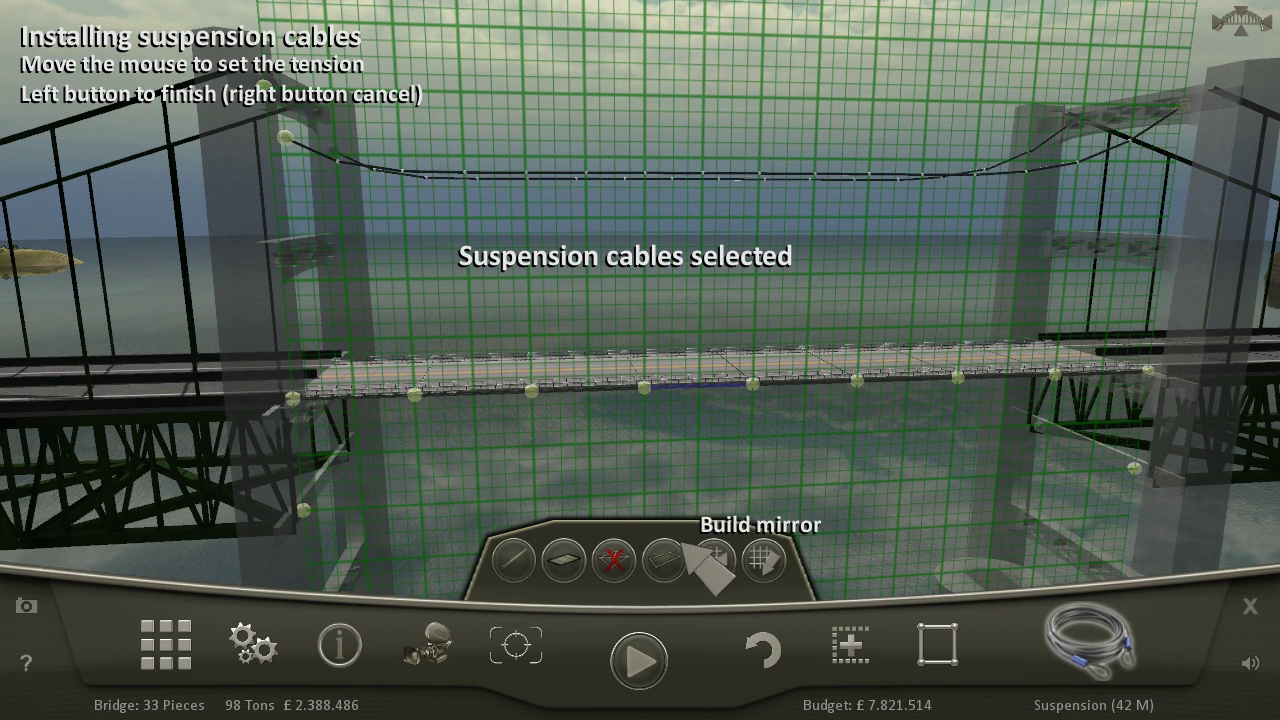
left_click(795, 488)
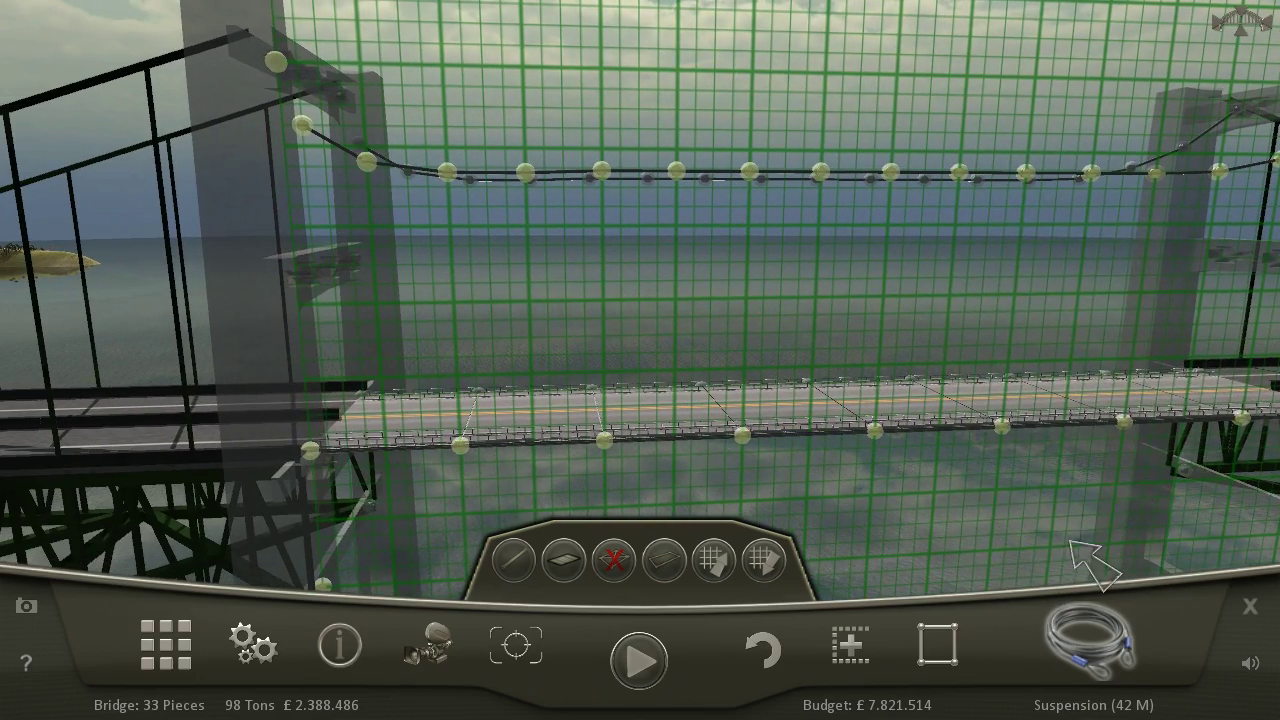
left_click(1090, 640)
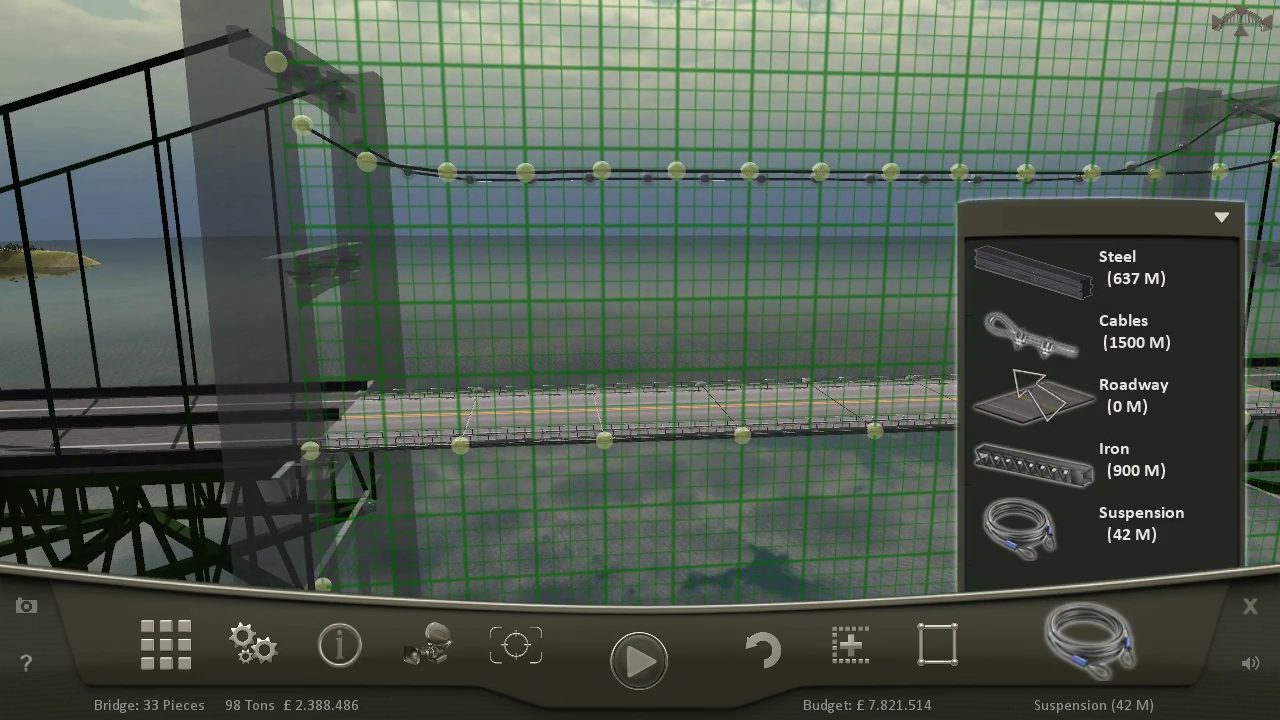
- Hang diagonal cables from main-cable nodes to the left and middle deck nodes
left_click(1085, 340)
left_click_drag(460, 445, 450, 183)
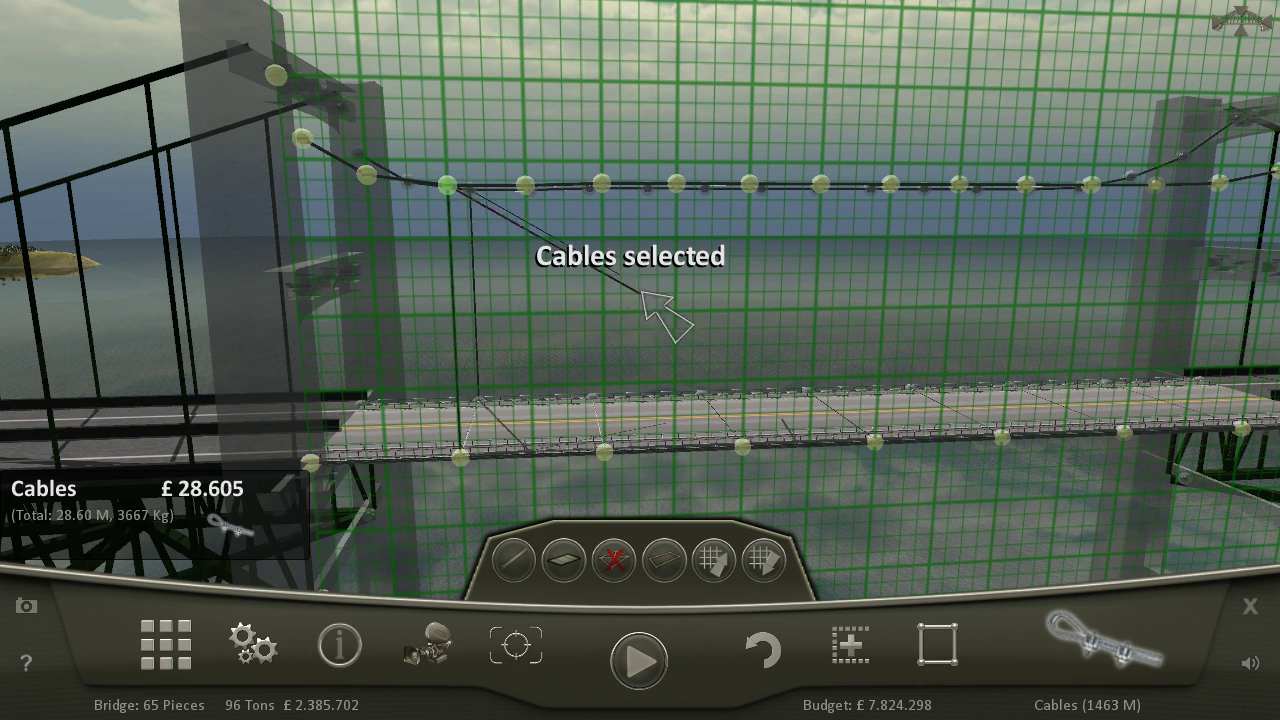
left_click_drag(366, 176, 470, 365)
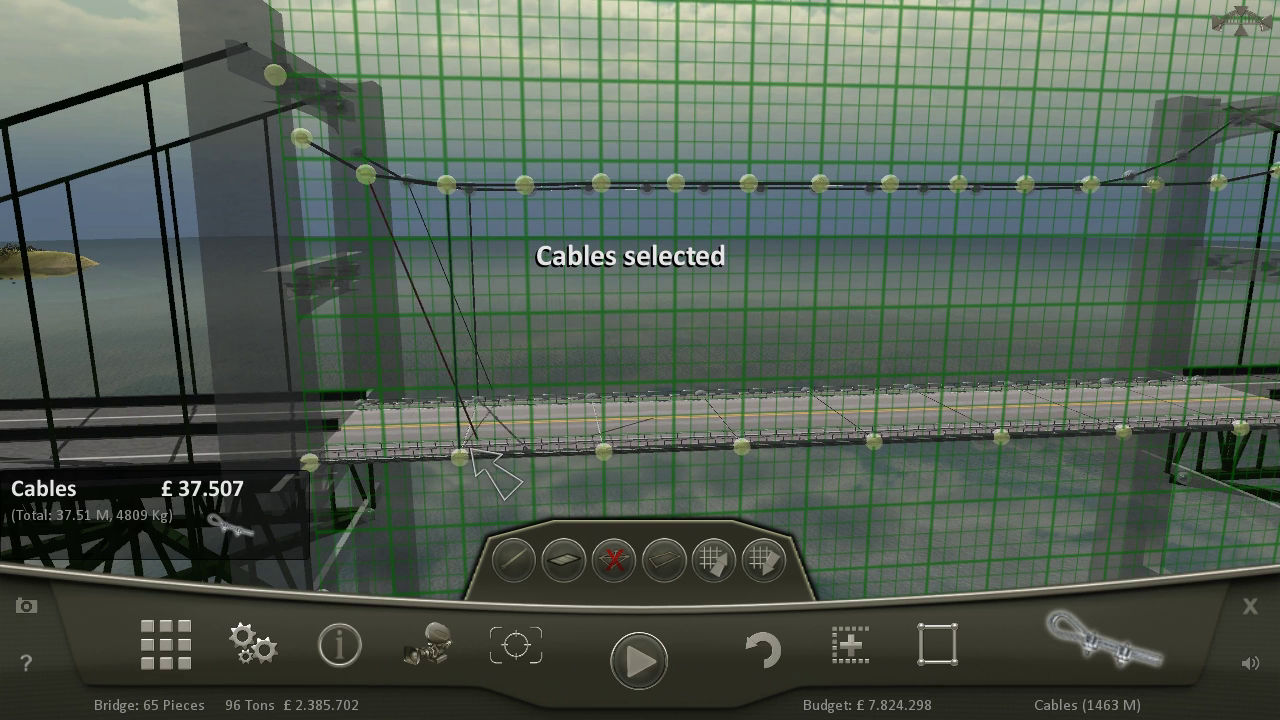
mouse_move(458, 452)
left_mouse_down()
mouse_move(525, 184)
mouse_move(604, 450)
left_mouse_up()
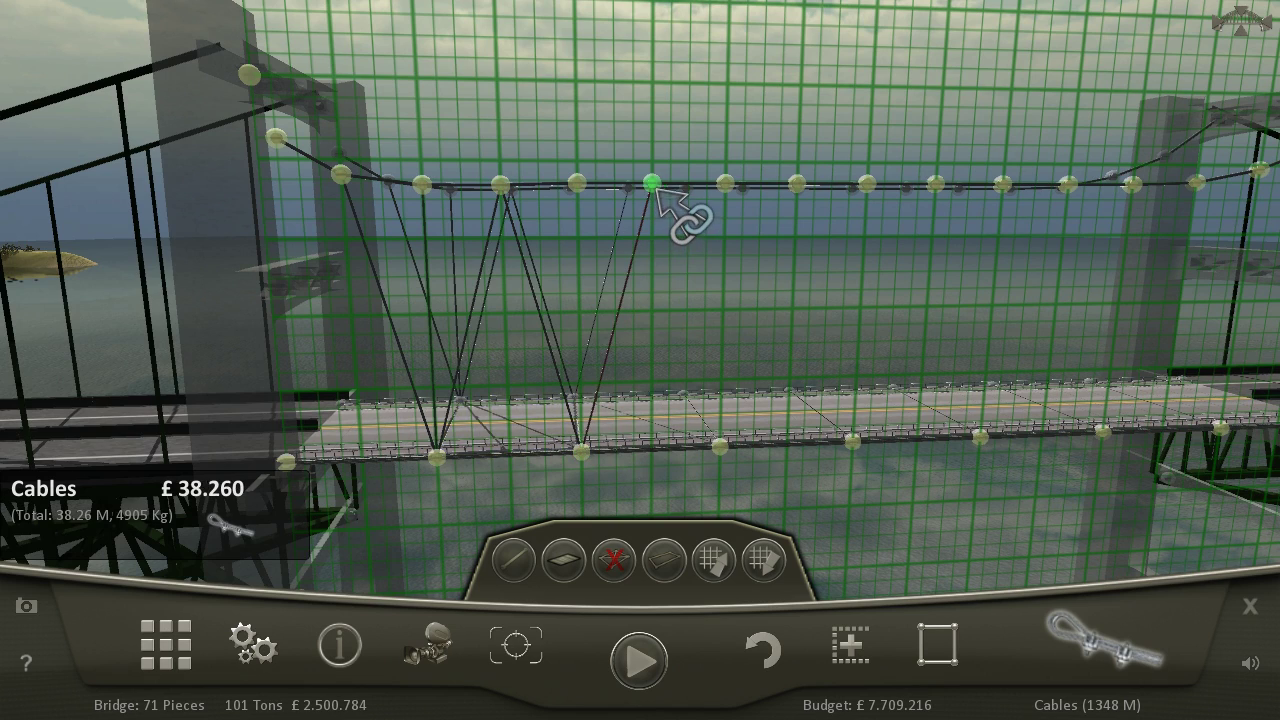
mouse_move(720, 447)
left_mouse_down()
mouse_move(724, 184)
mouse_move(798, 440)
left_mouse_up()
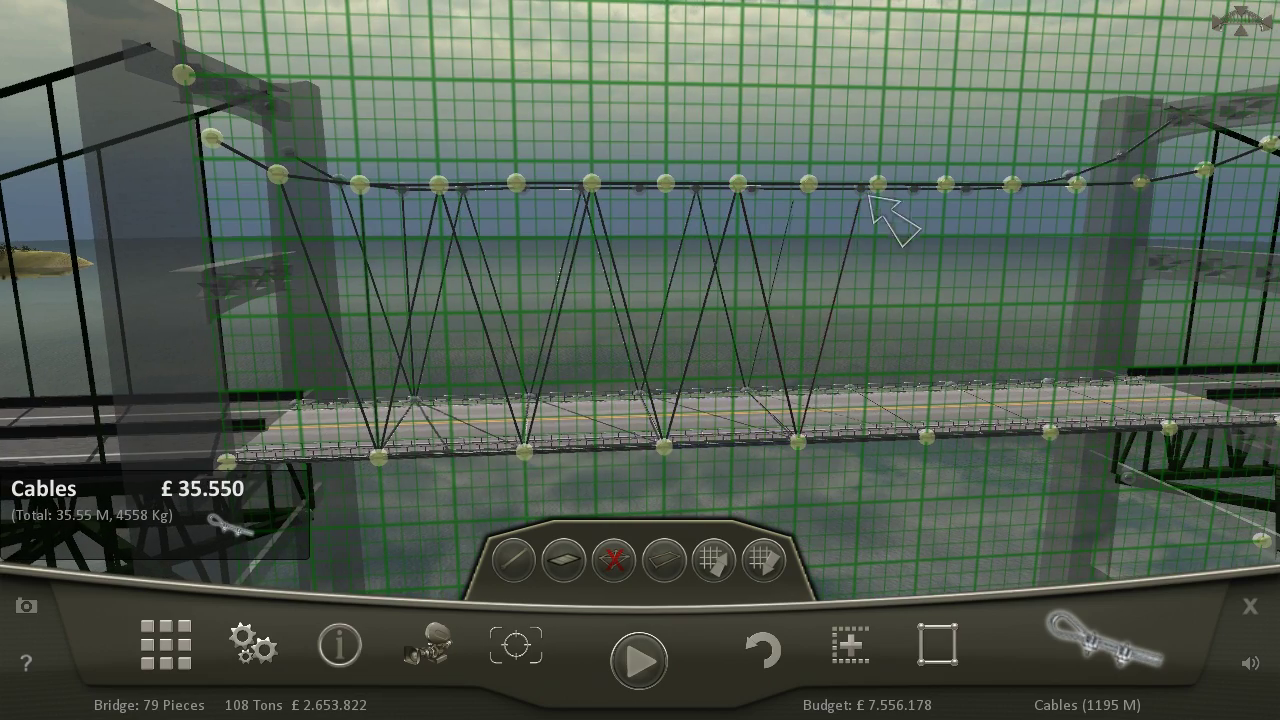
mouse_move(878, 184)
left_mouse_down()
mouse_move(882, 432)
mouse_move(962, 184)
left_mouse_up()
left_click_drag(985, 425, 972, 433)
- Add the remaining zigzag cables near the right tower and back, reaching 105 pieces
left_click_drag(1058, 184, 975, 430)
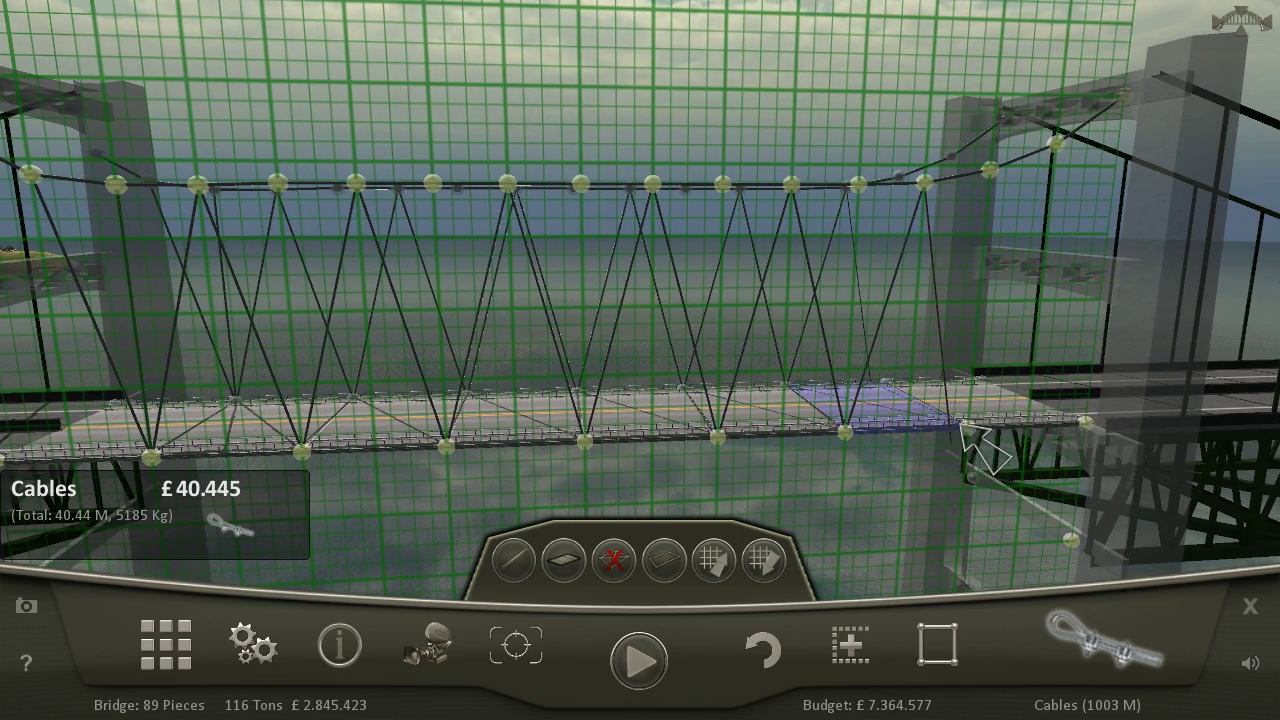
mouse_move(1058, 140)
left_mouse_down()
mouse_move(990, 172)
mouse_move(970, 430)
left_mouse_up()
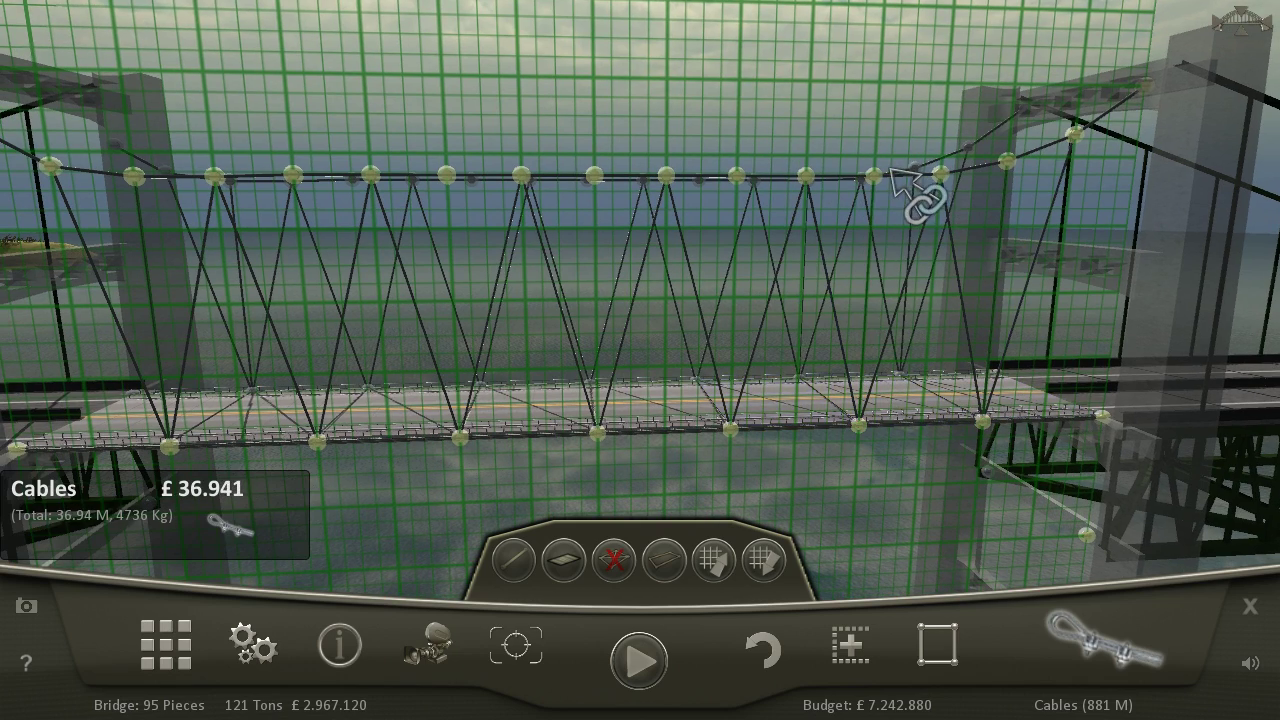
mouse_move(874, 176)
left_mouse_down()
mouse_move(860, 425)
mouse_move(848, 348)
mouse_move(862, 165)
left_mouse_up()
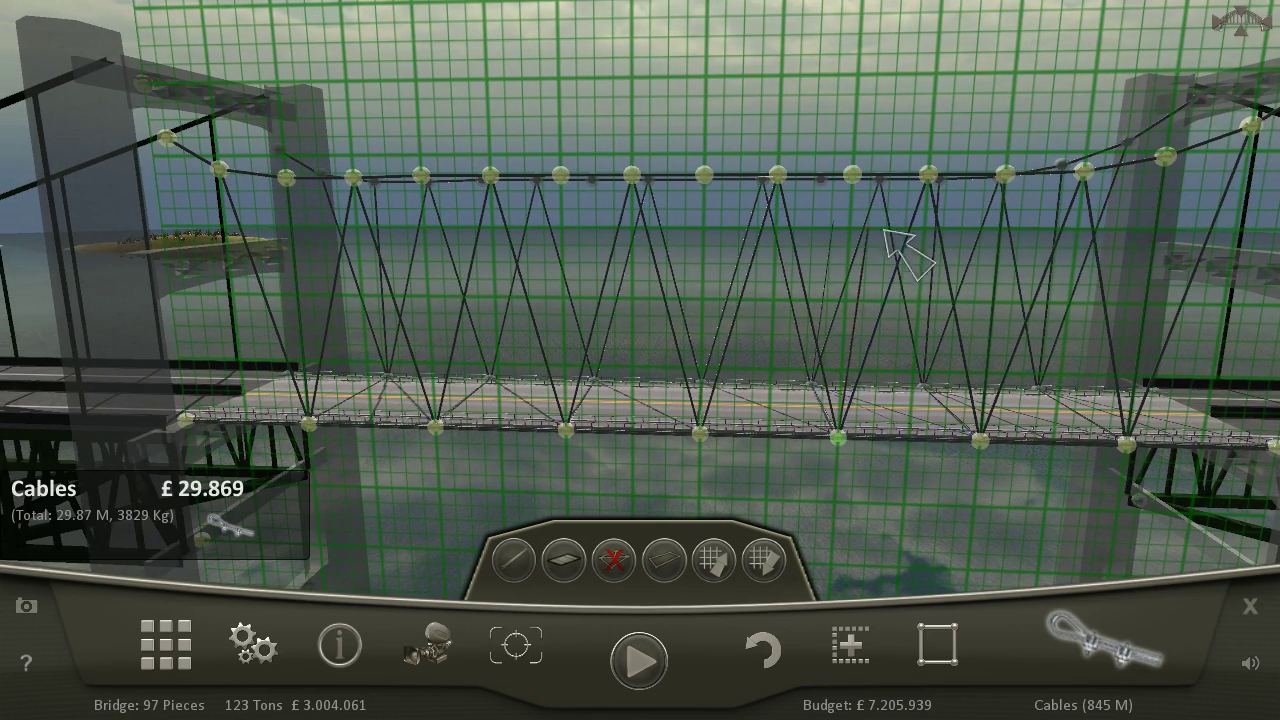
left_click(926, 178)
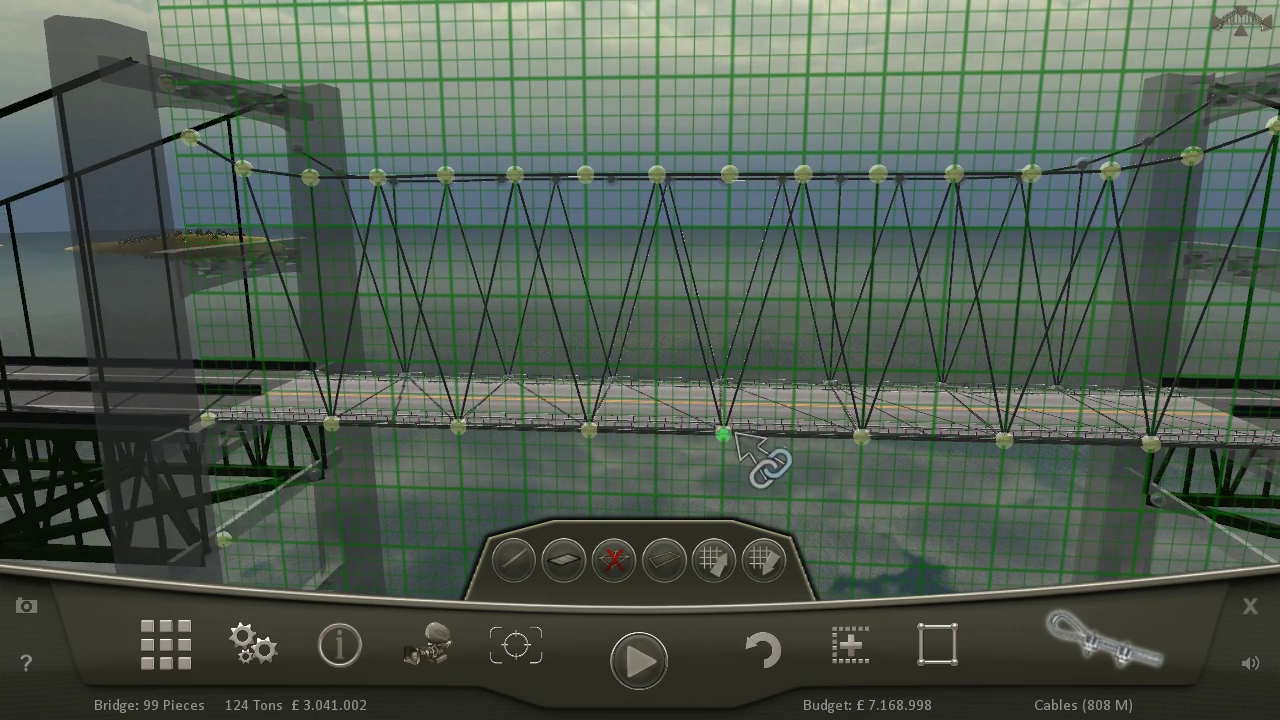
left_click(731, 176)
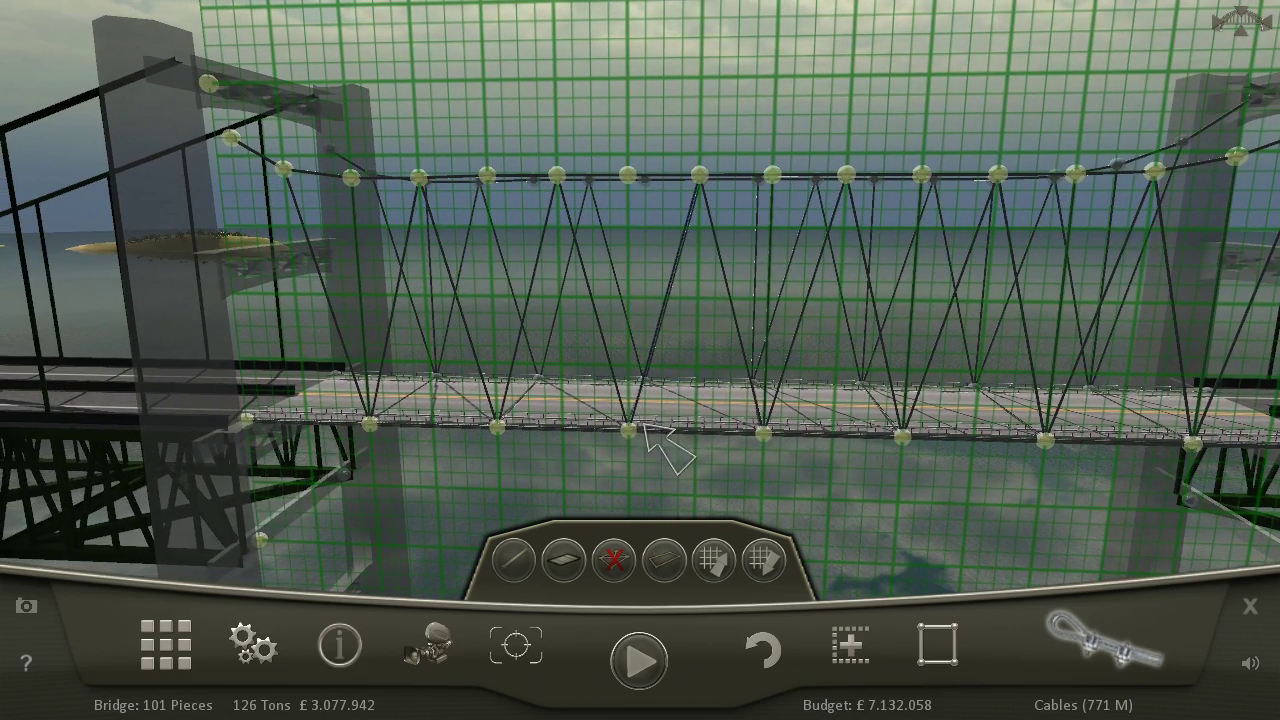
left_click(627, 178)
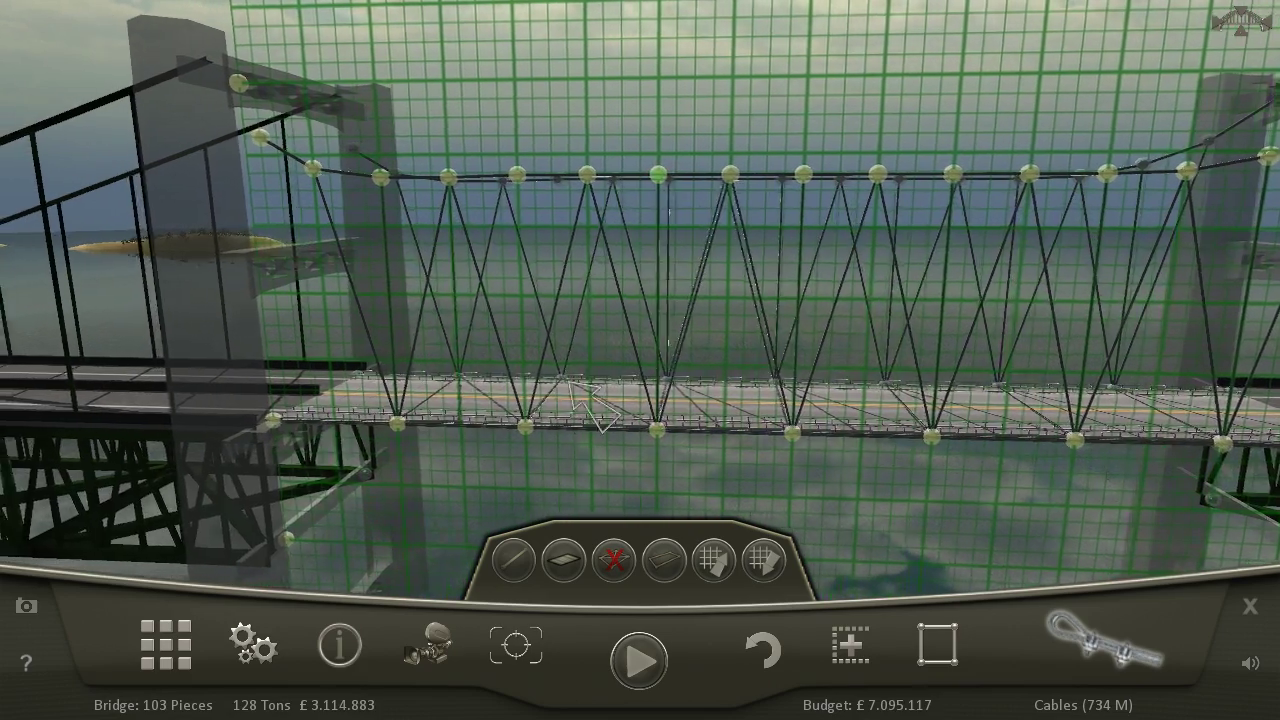
left_click(544, 176)
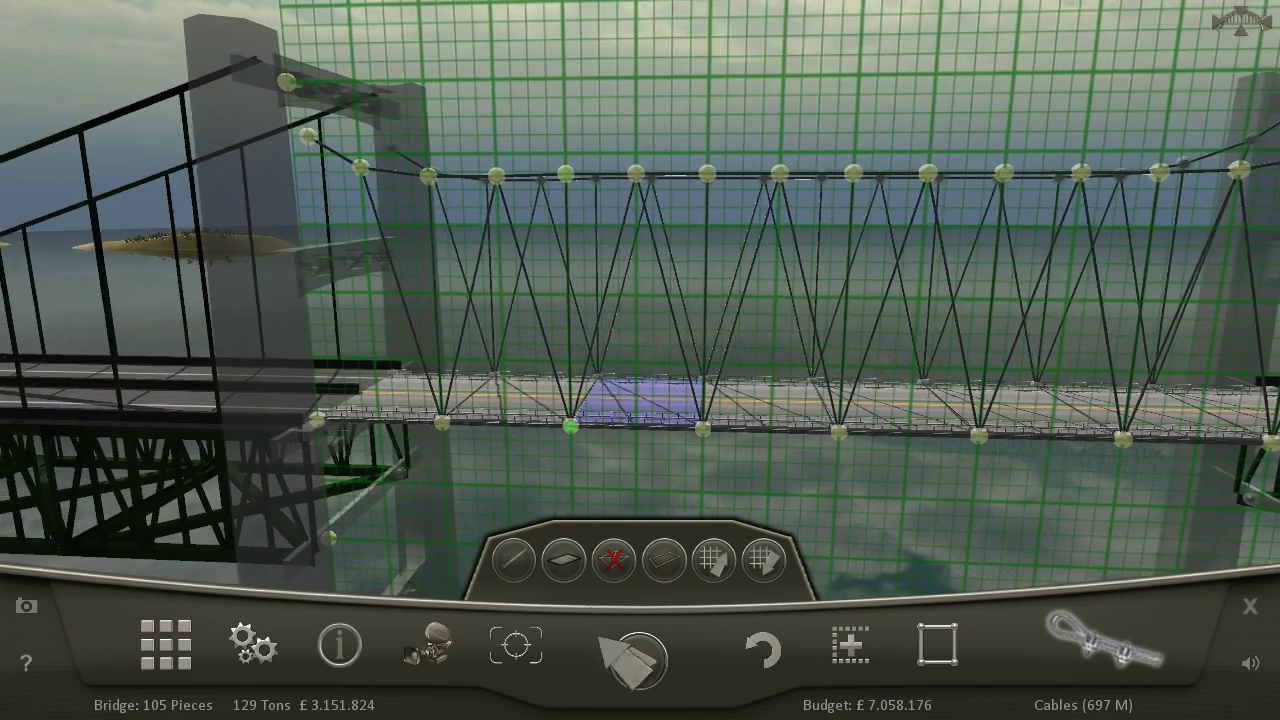
- Run a failing test, return to editing, and bring up the left tower-top joint's options
left_click(640, 655)
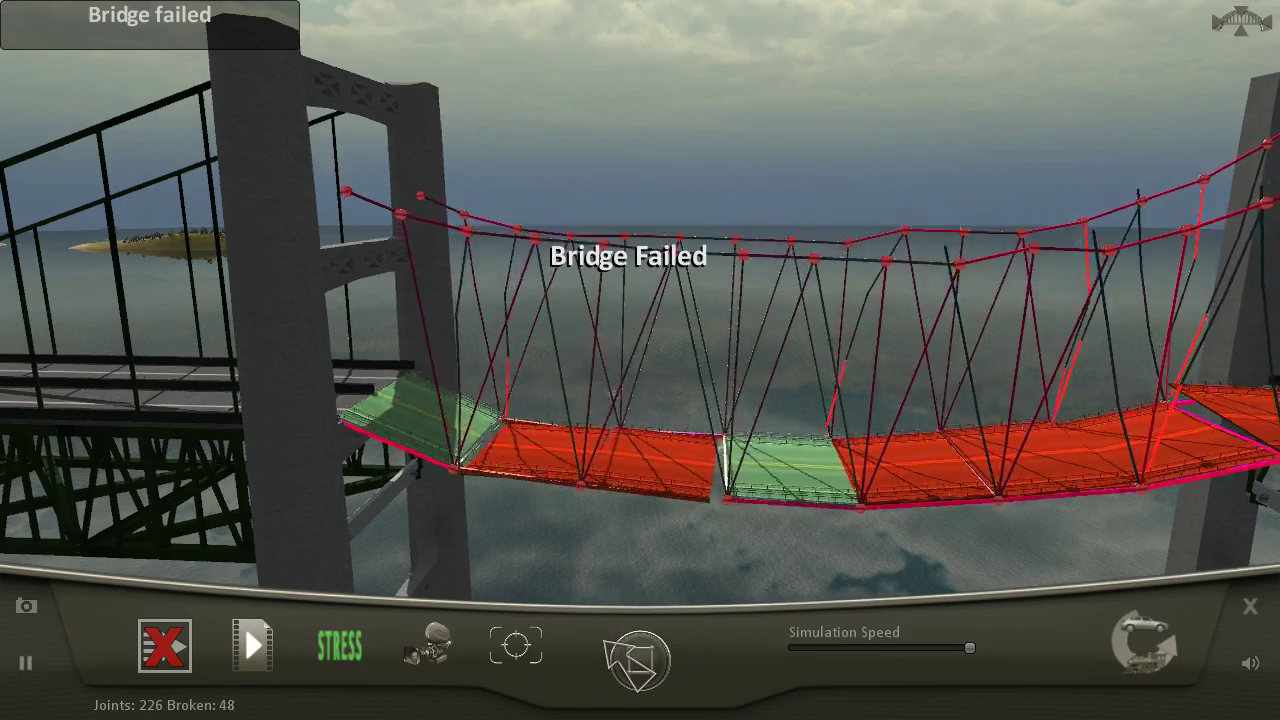
left_click(640, 655)
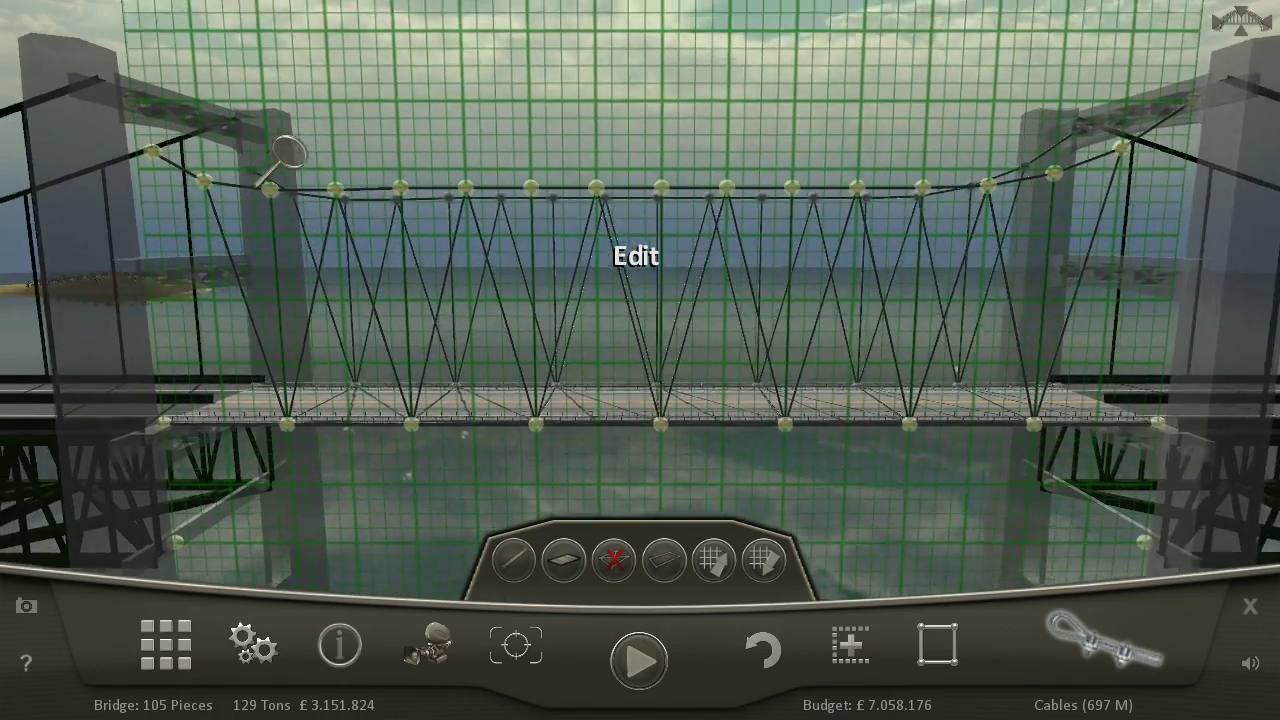
left_click_drag(290, 150, 215, 175)
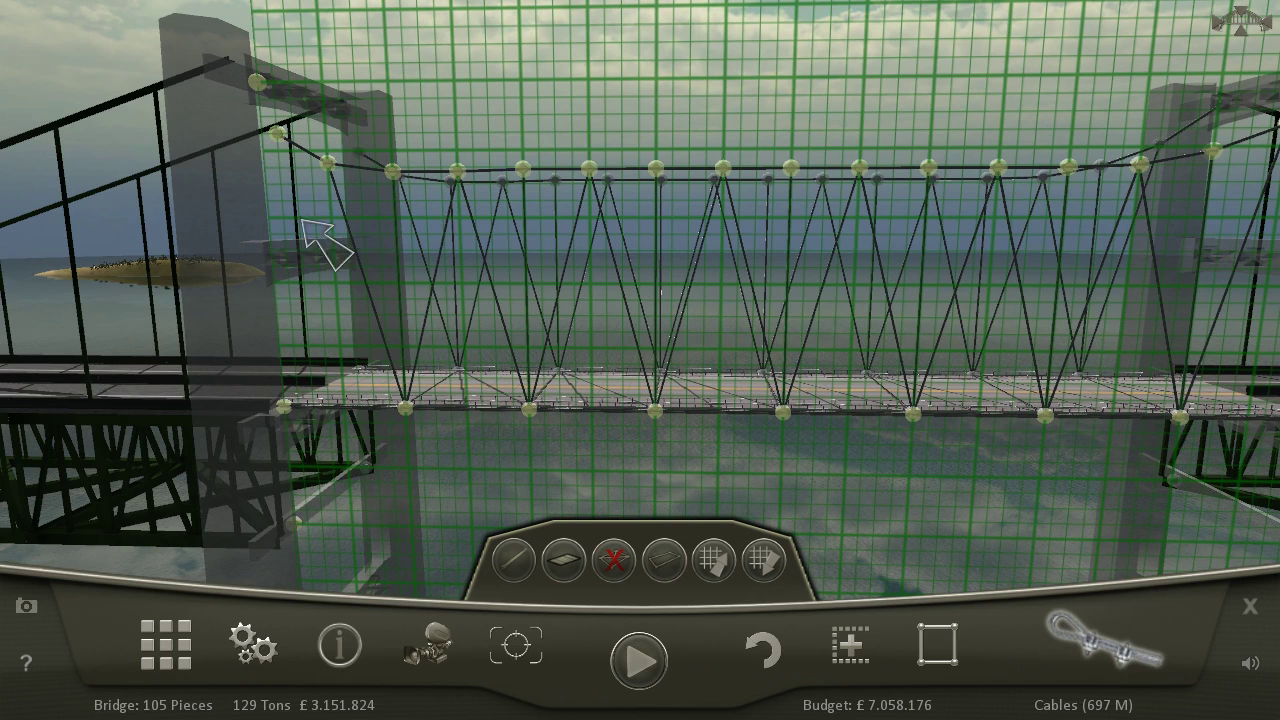
left_click(330, 163)
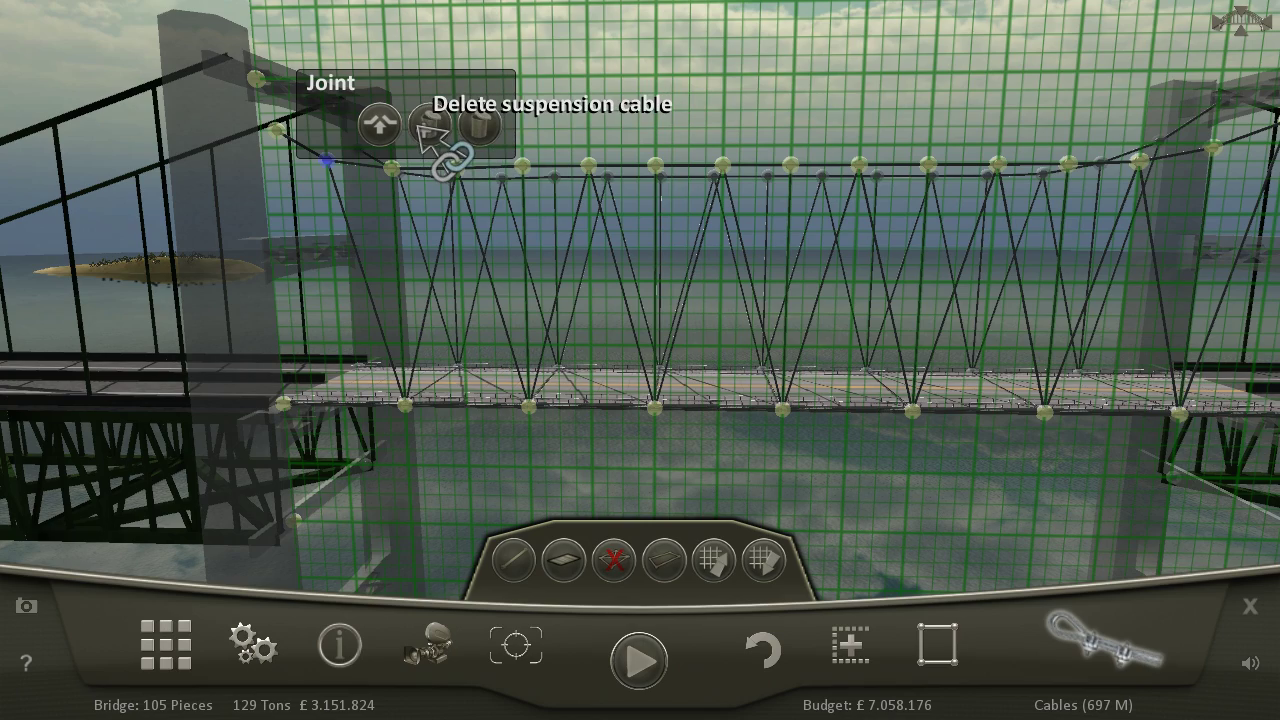
- Remove all suspension and truss cables from the bridge
left_click(432, 127)
key("Left")
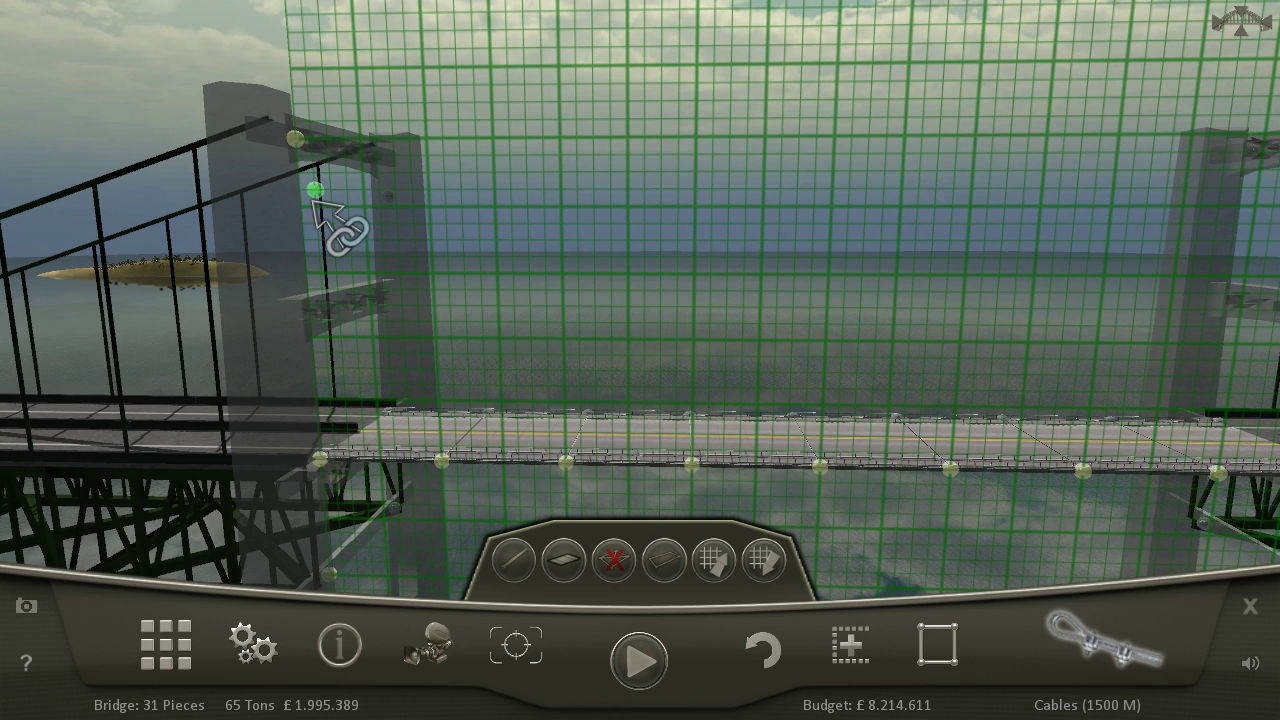
left_click(316, 190)
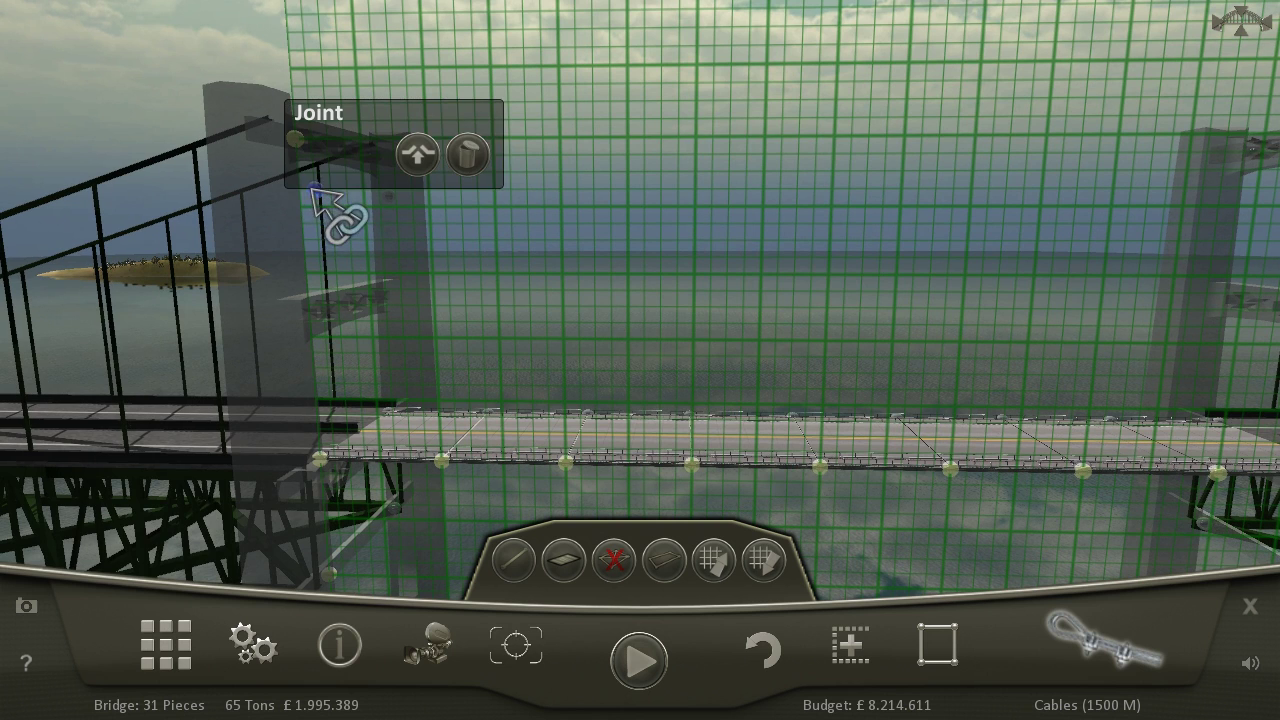
- Hang a new suspension cable from the left tower top to the right tower top
left_click(1105, 645)
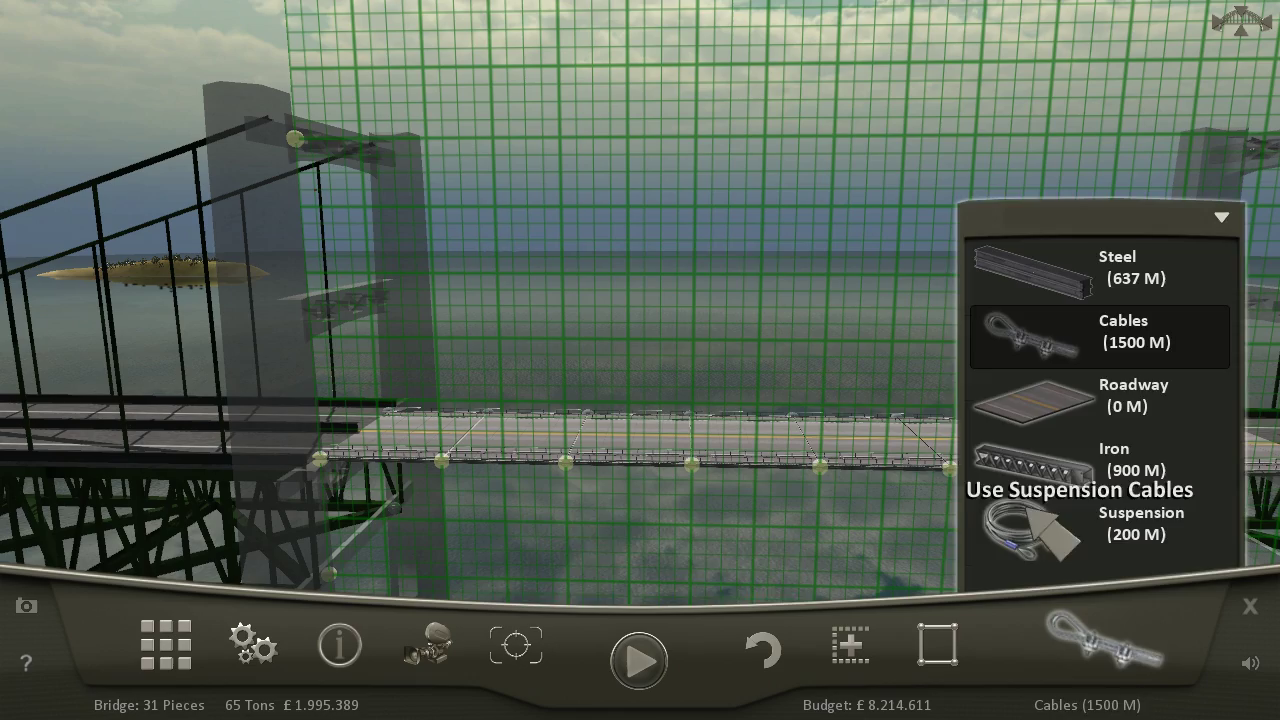
left_click(1050, 535)
left_click_drag(296, 138, 1268, 162)
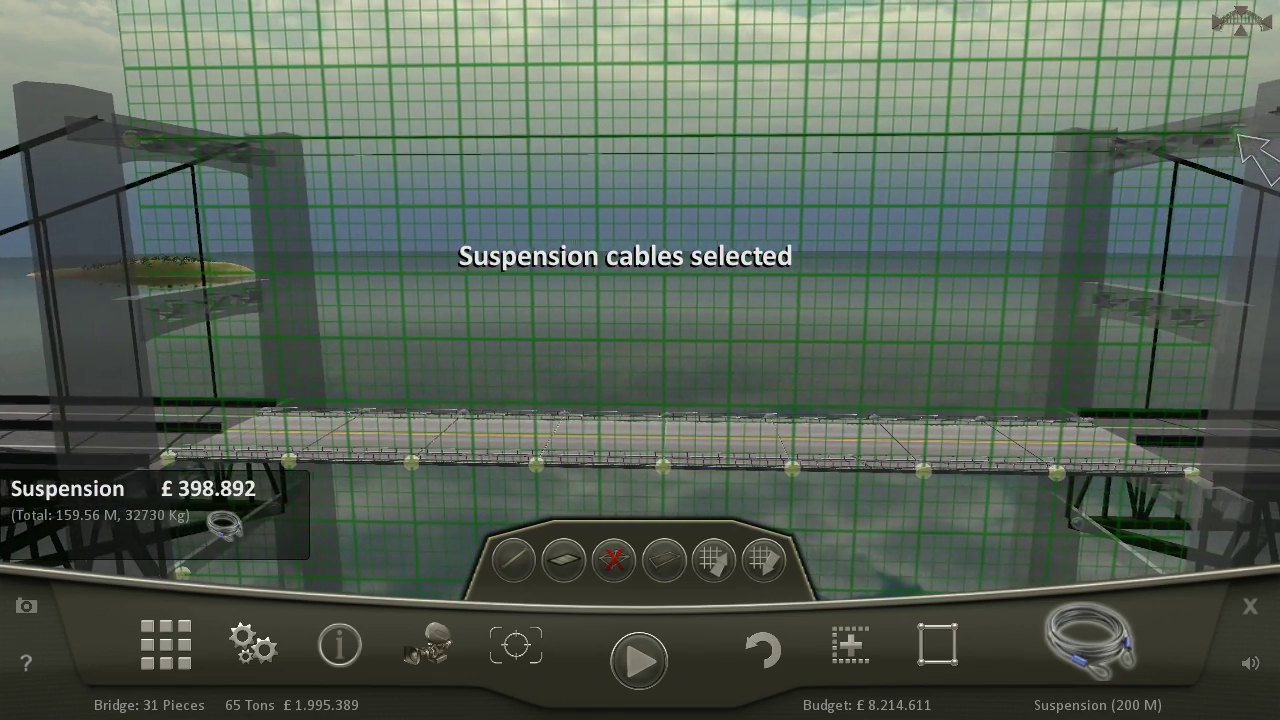
left_click_drag(1268, 162, 1250, 140)
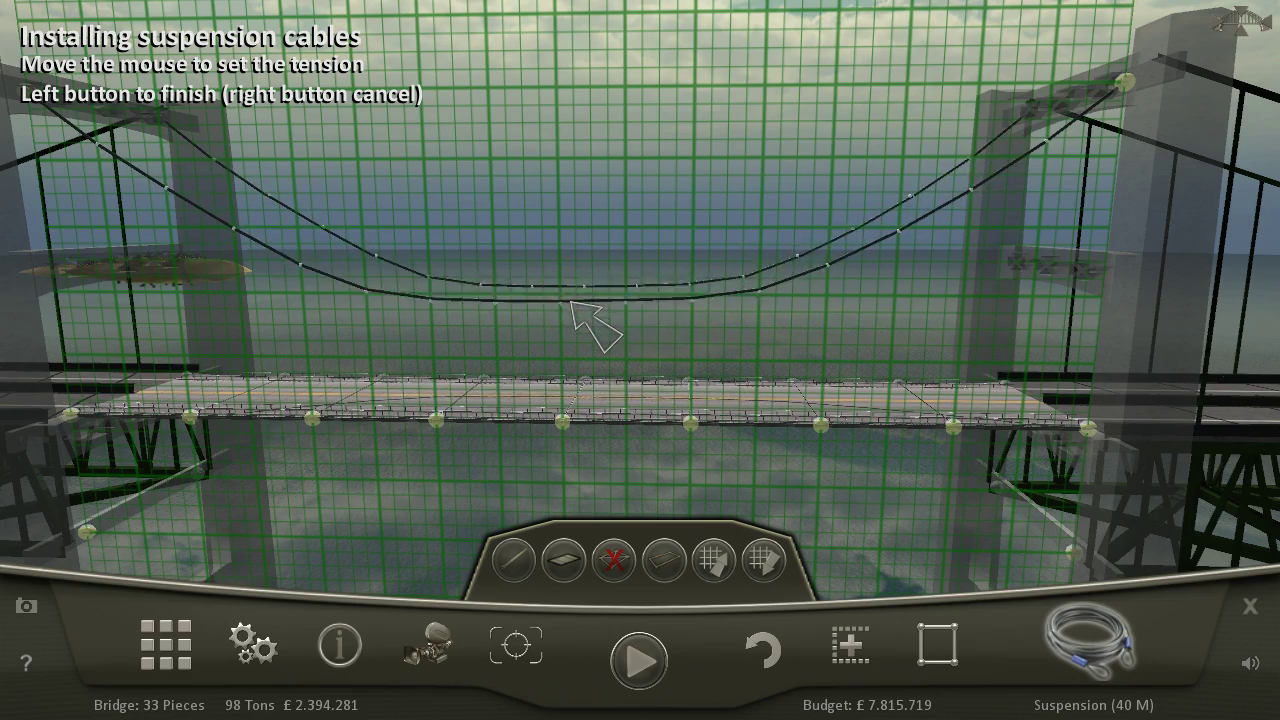
left_click(593, 362)
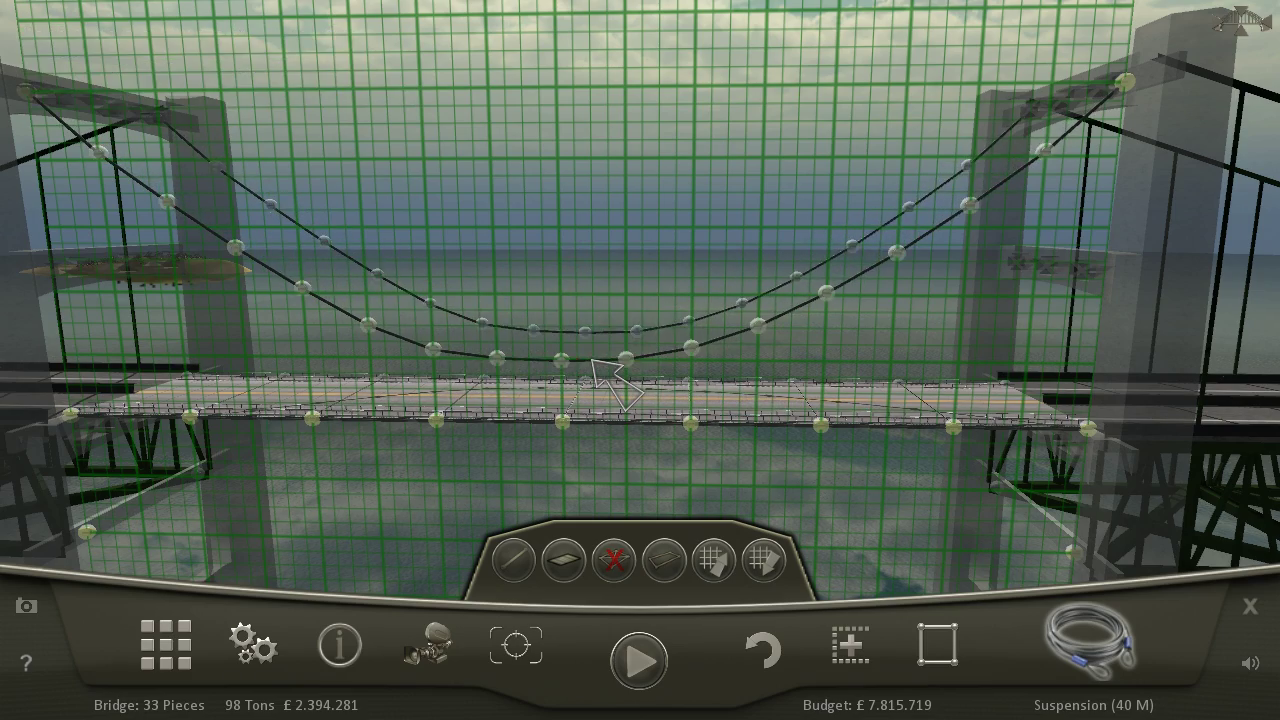
scroll(640, 330, "up", 4)
scroll(870, 372, "up", 3)
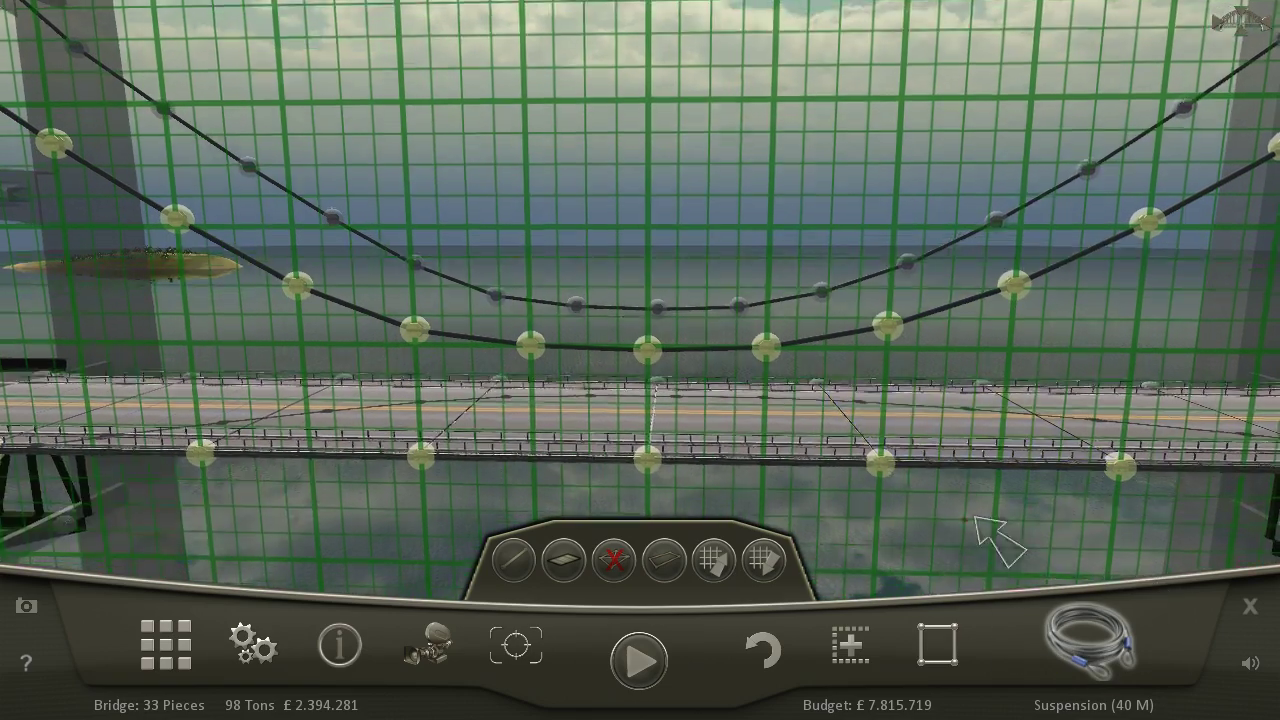
- Hang plain cables from the suspension cable to the deck and add middle diagonals
left_click(1090, 645)
left_click(1060, 300)
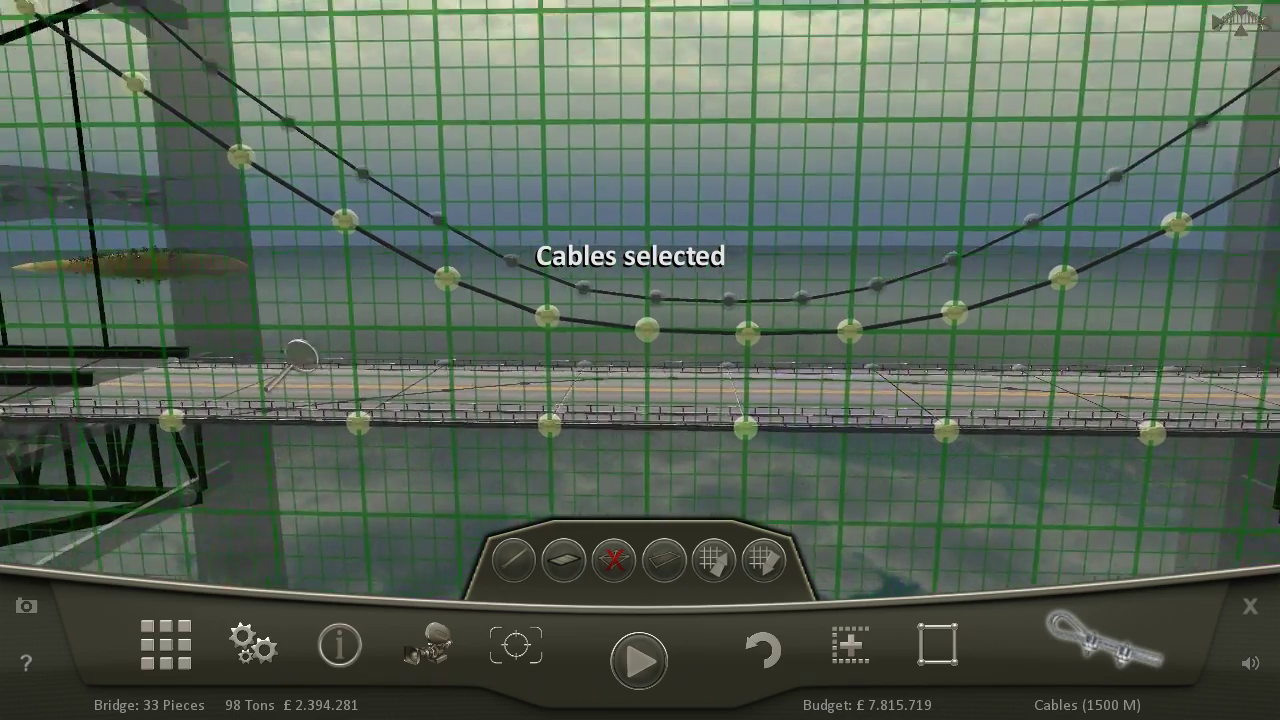
mouse_move(690, 440)
left_mouse_down()
mouse_move(352, 352)
mouse_move(340, 360)
left_mouse_up()
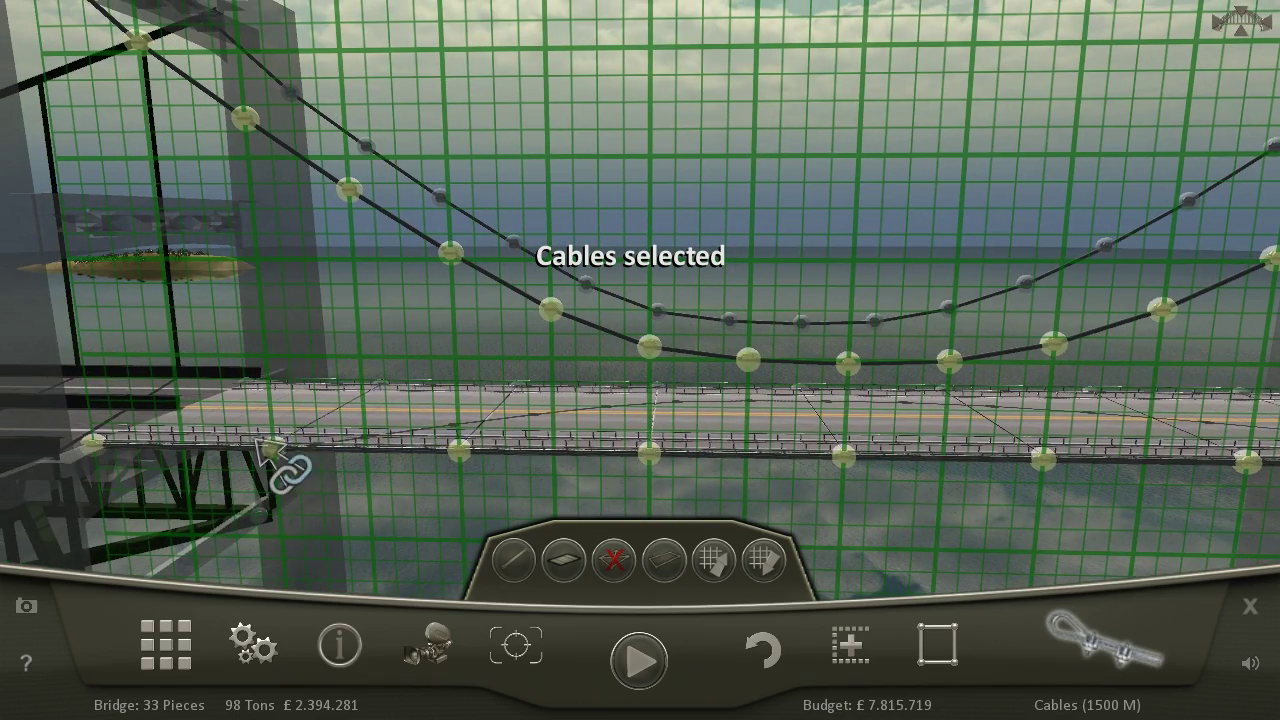
left_click(258, 120)
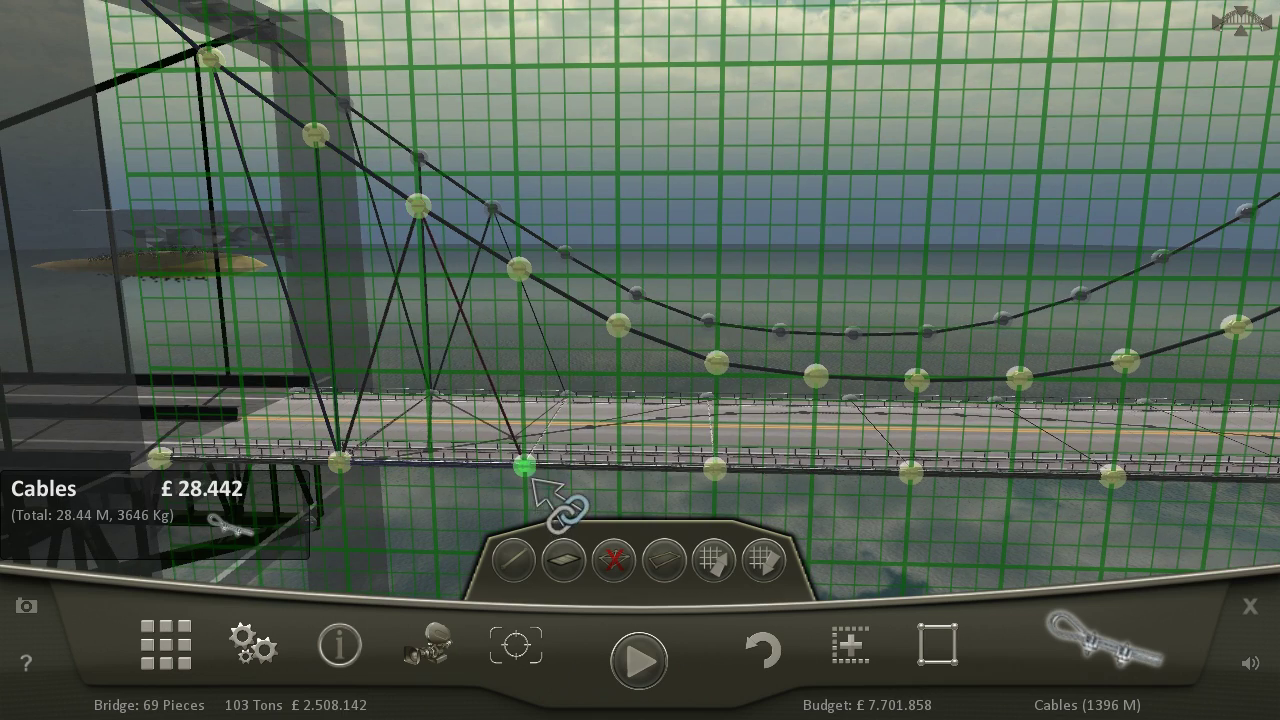
left_click(618, 325)
left_click(690, 460)
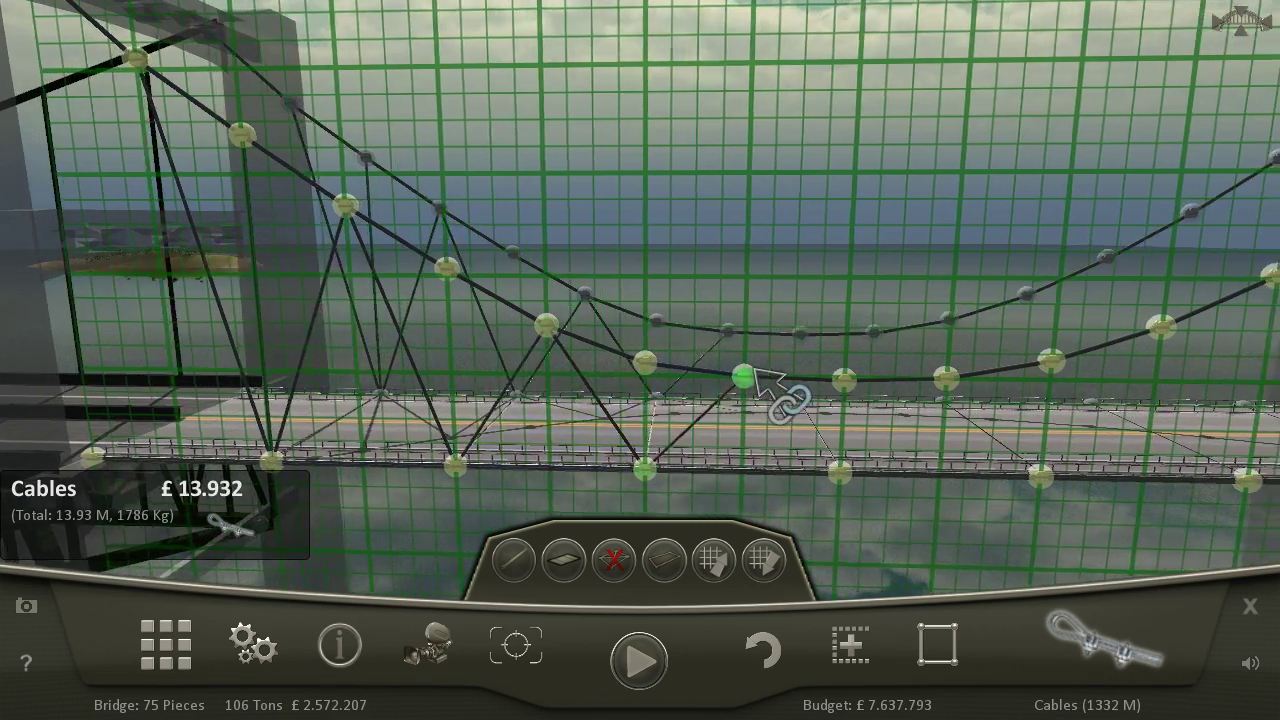
- Add right-side diagonal cables, tie the right deck node to the tower top, and run a test
left_click(820, 460)
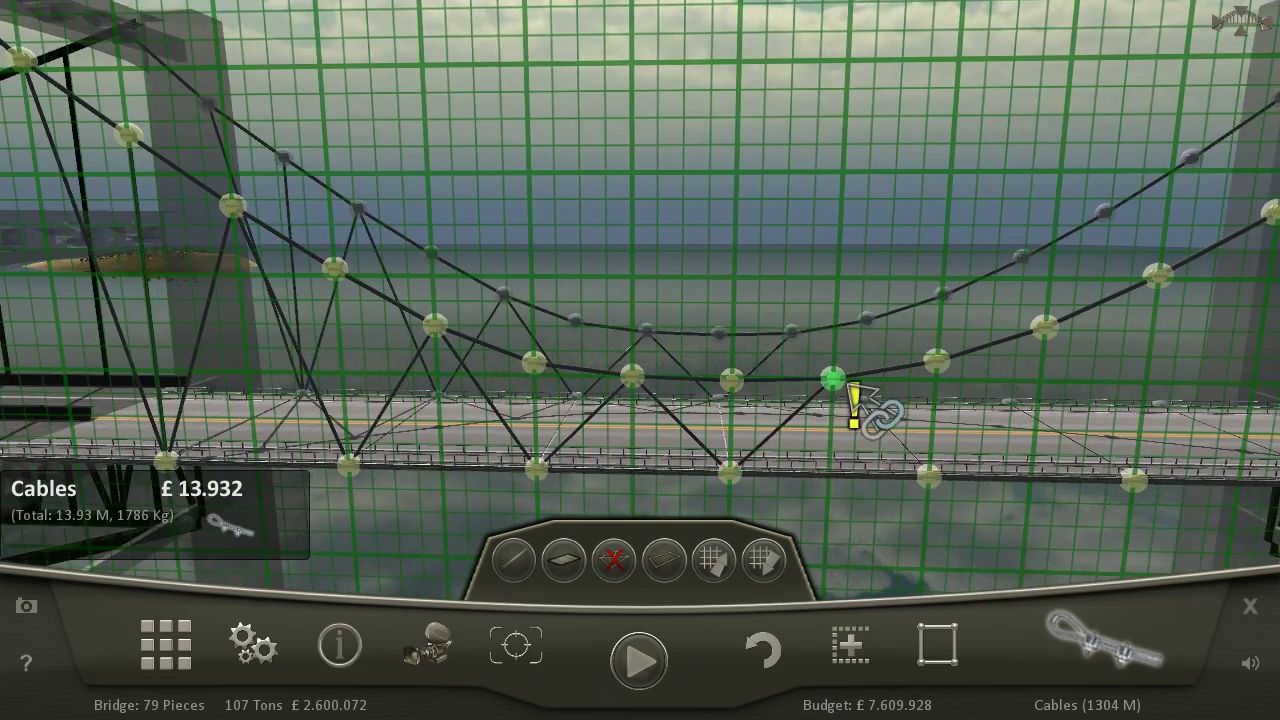
left_click(880, 470)
left_click(895, 482)
left_click(945, 345)
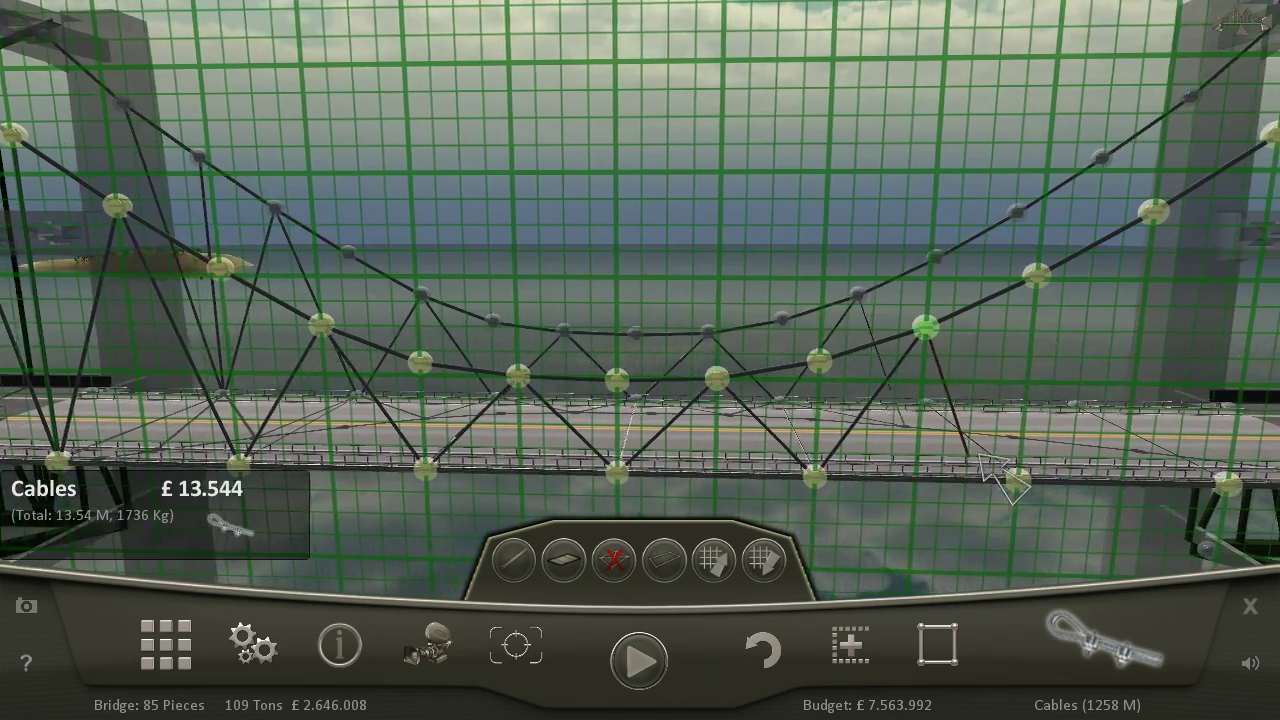
left_click(975, 485)
left_click(1050, 215)
left_click(1050, 488)
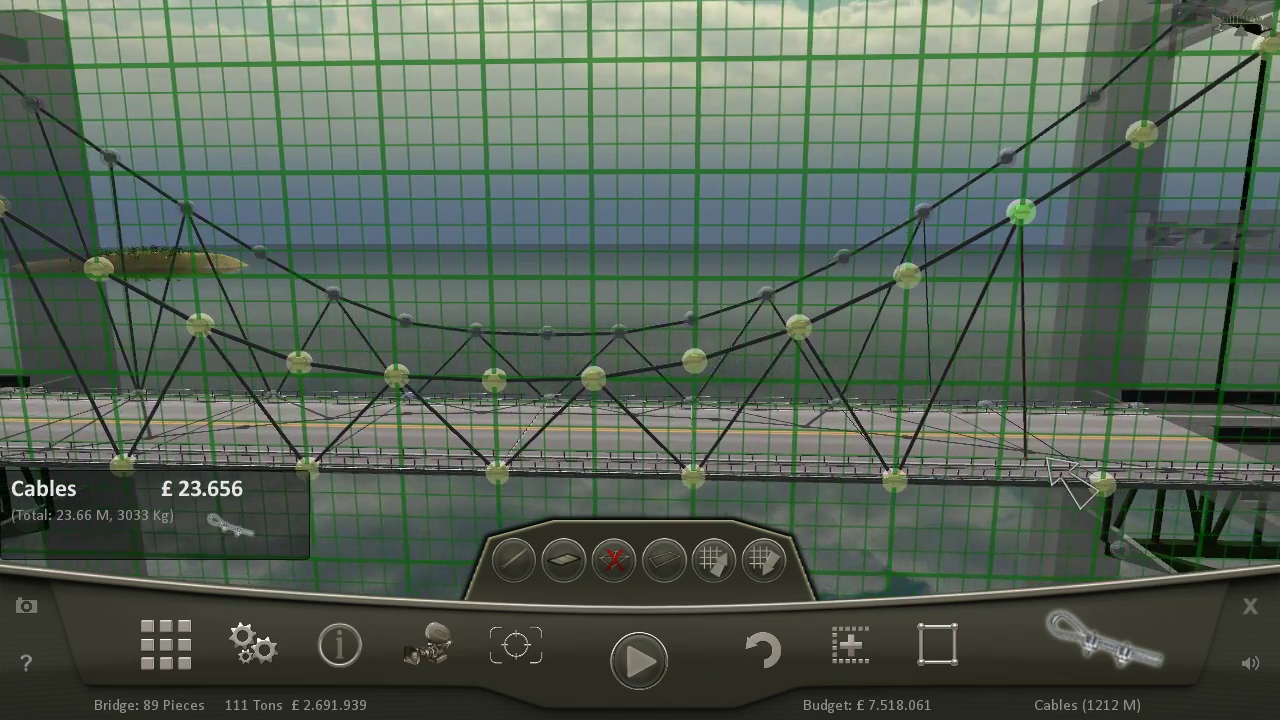
left_click(1085, 135)
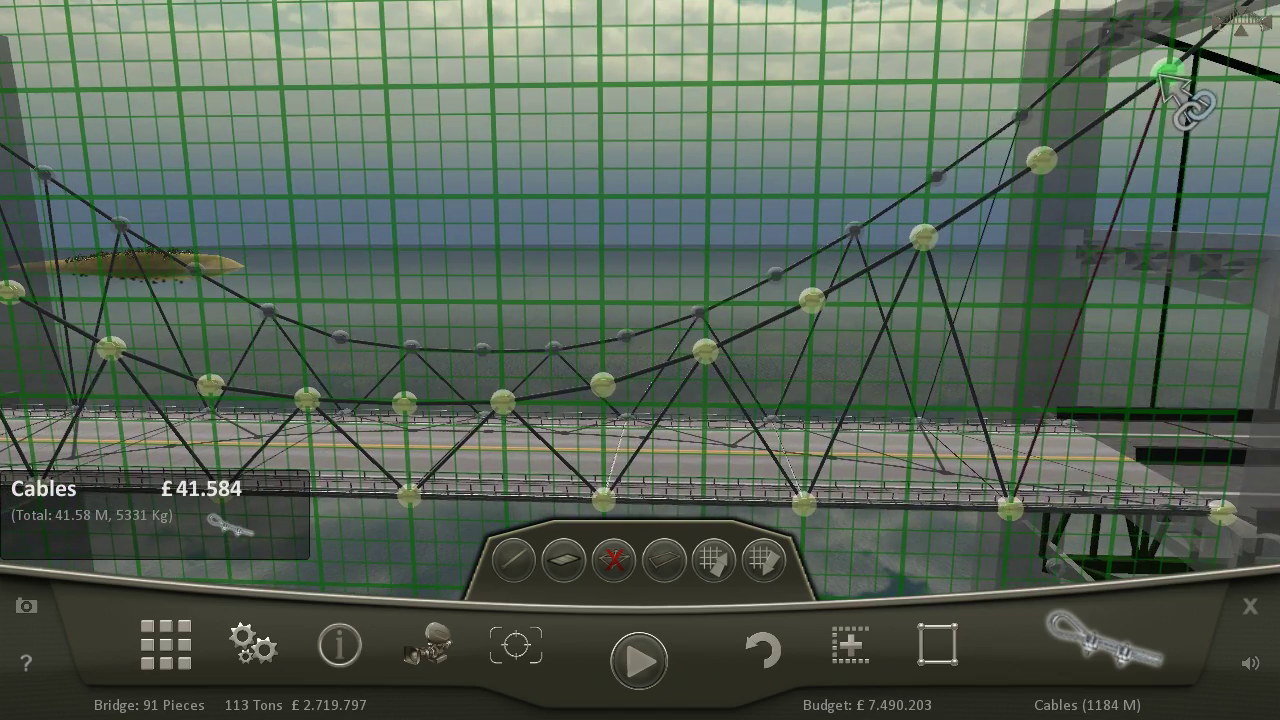
left_click(1180, 80)
left_click(639, 655)
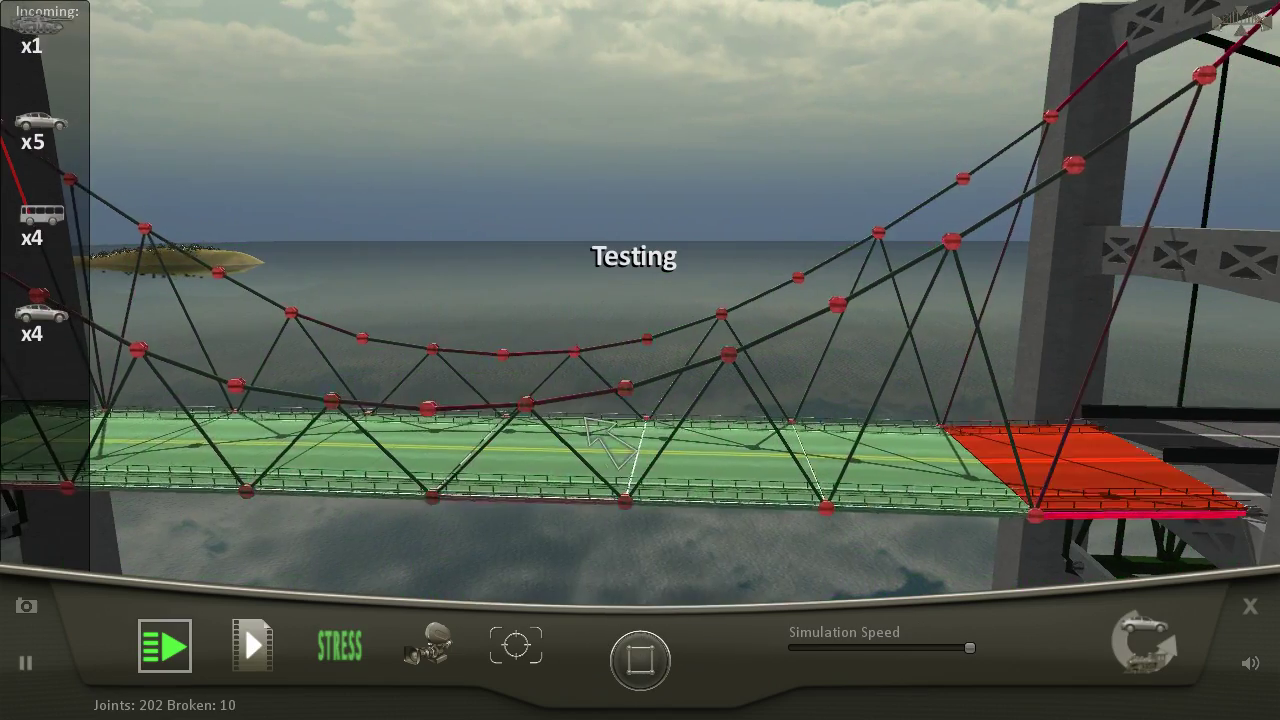
mouse_move(734, 351)
left_mouse_down()
mouse_move(548, 322)
mouse_move(648, 300)
left_mouse_up()
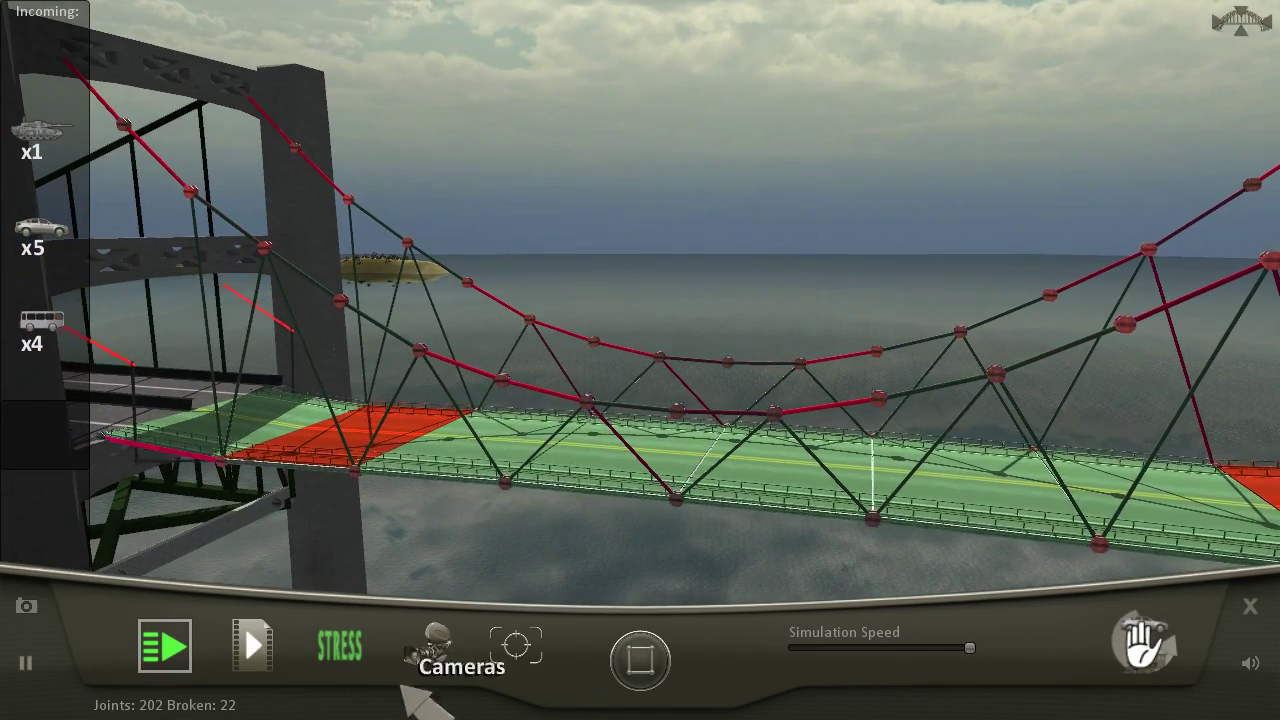
- Return to editing and add cables from the suspension cable to the deck near the right tower
left_click(639, 655)
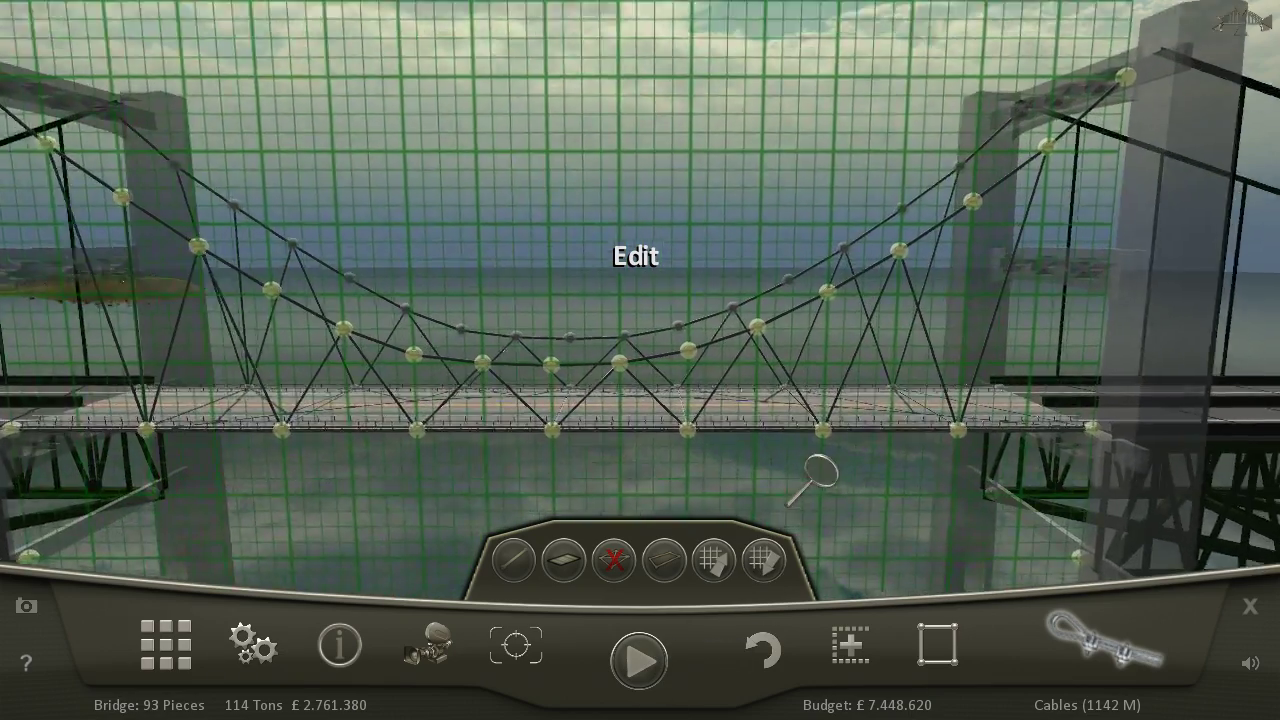
scroll(960, 160, "up", 3)
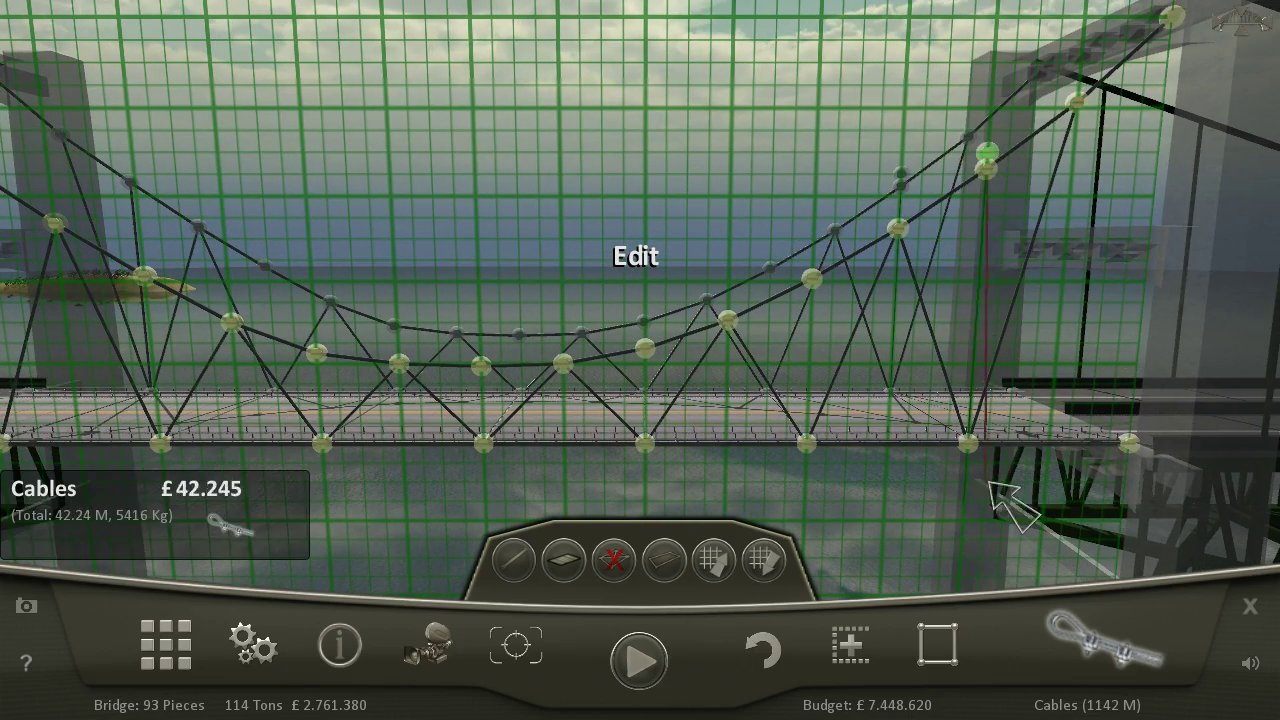
left_click_drag(1010, 488, 1035, 452)
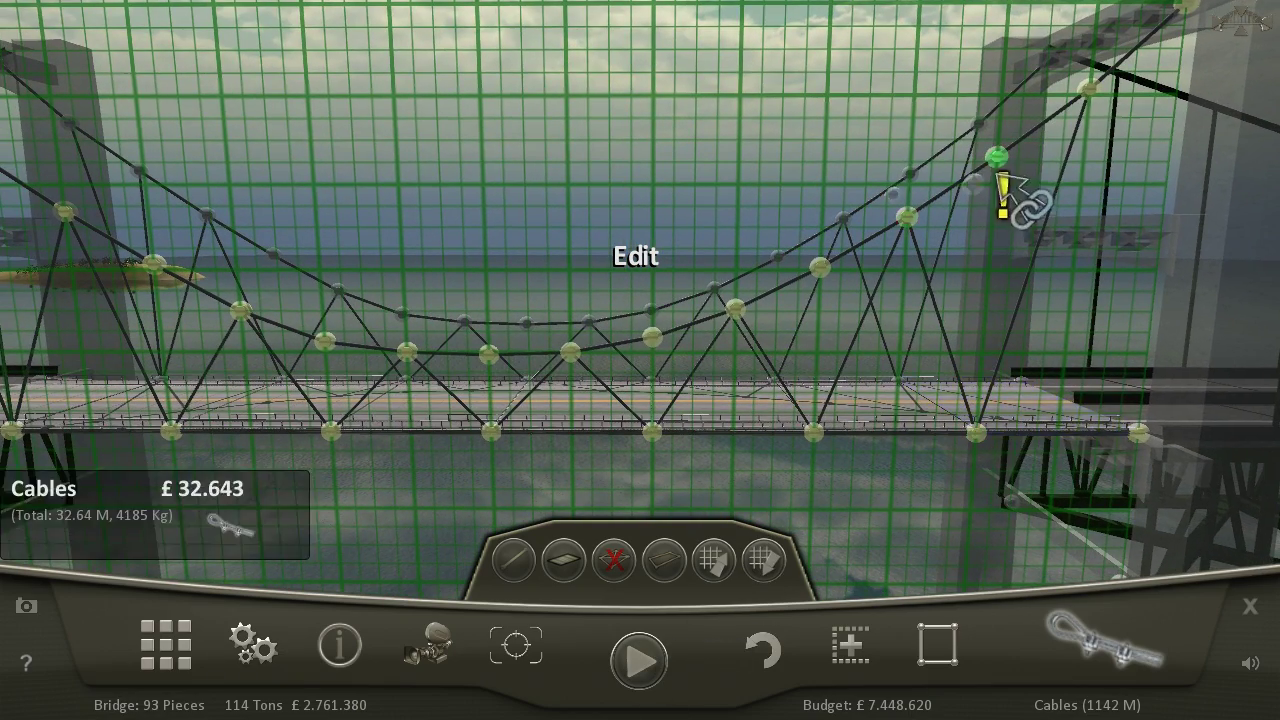
left_click_drag(862, 455, 855, 450)
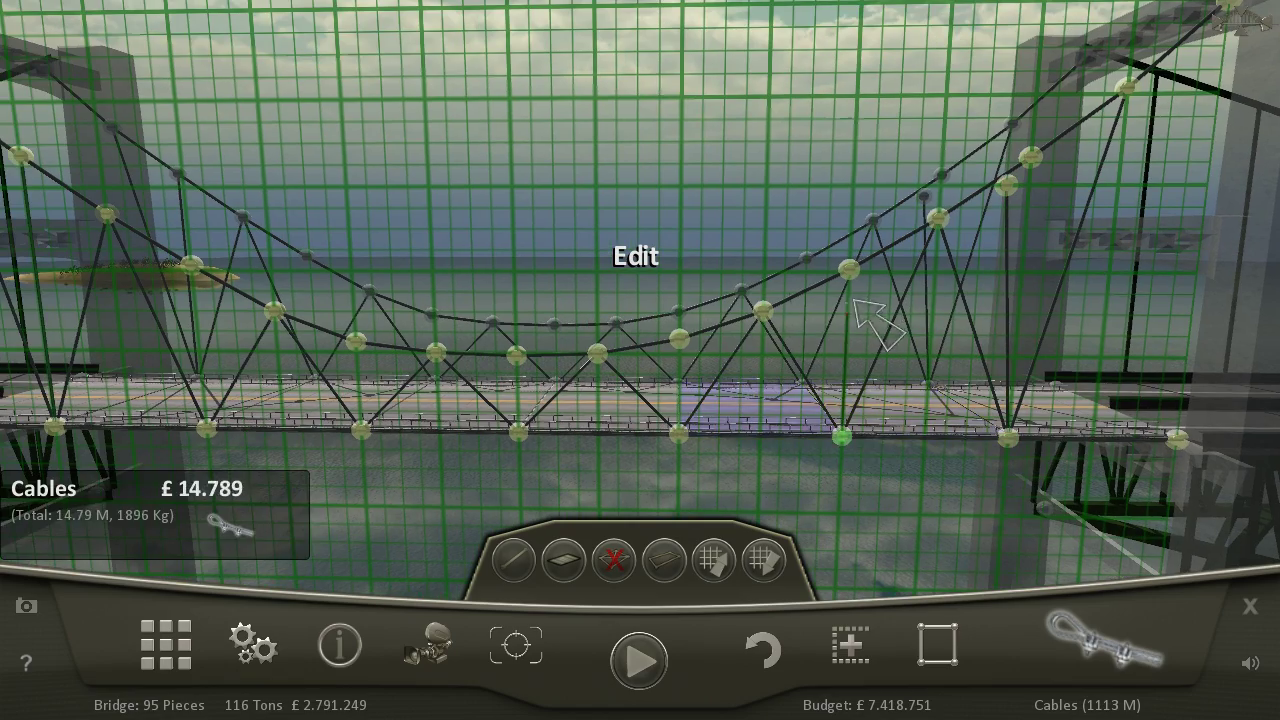
left_click(885, 275)
mouse_move(885, 280)
left_mouse_down()
mouse_move(775, 440)
mouse_move(620, 370)
left_mouse_up()
left_click(728, 432)
left_click(620, 370)
- Add a cable near the left tower, then test the bridge and resume editing
left_click_drag(598, 430, 548, 425)
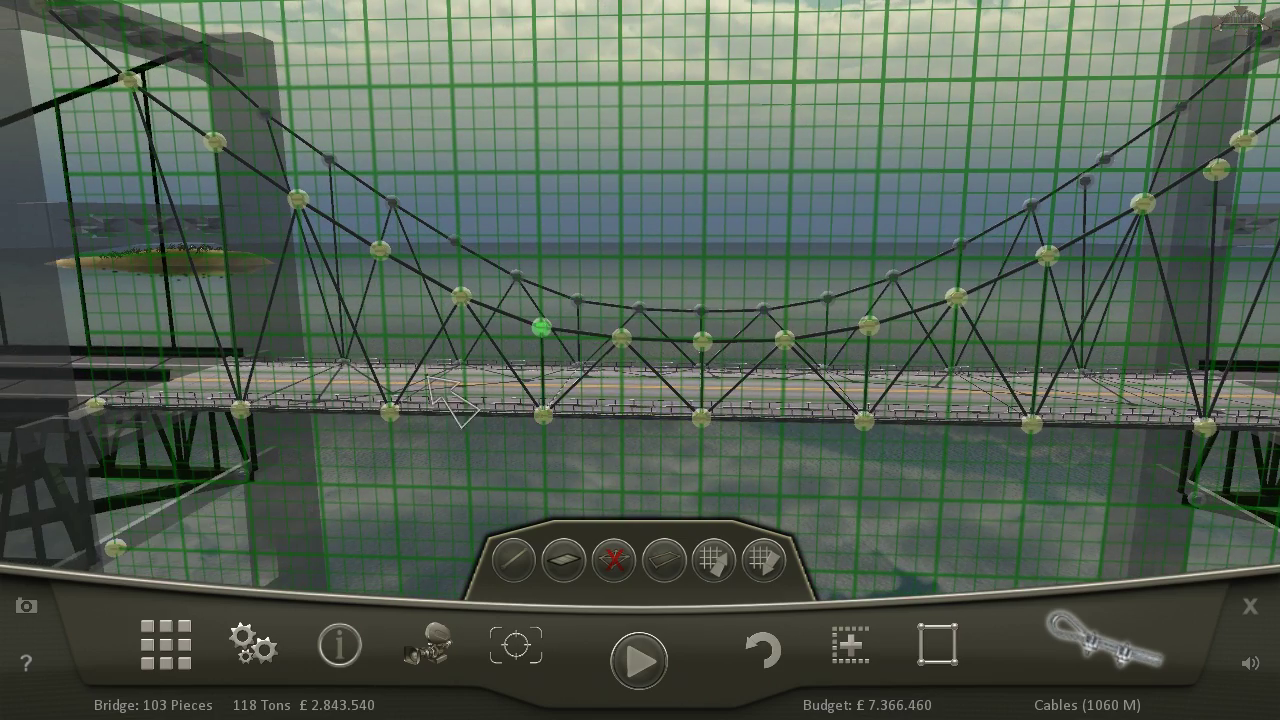
left_click(392, 410)
left_click(390, 265)
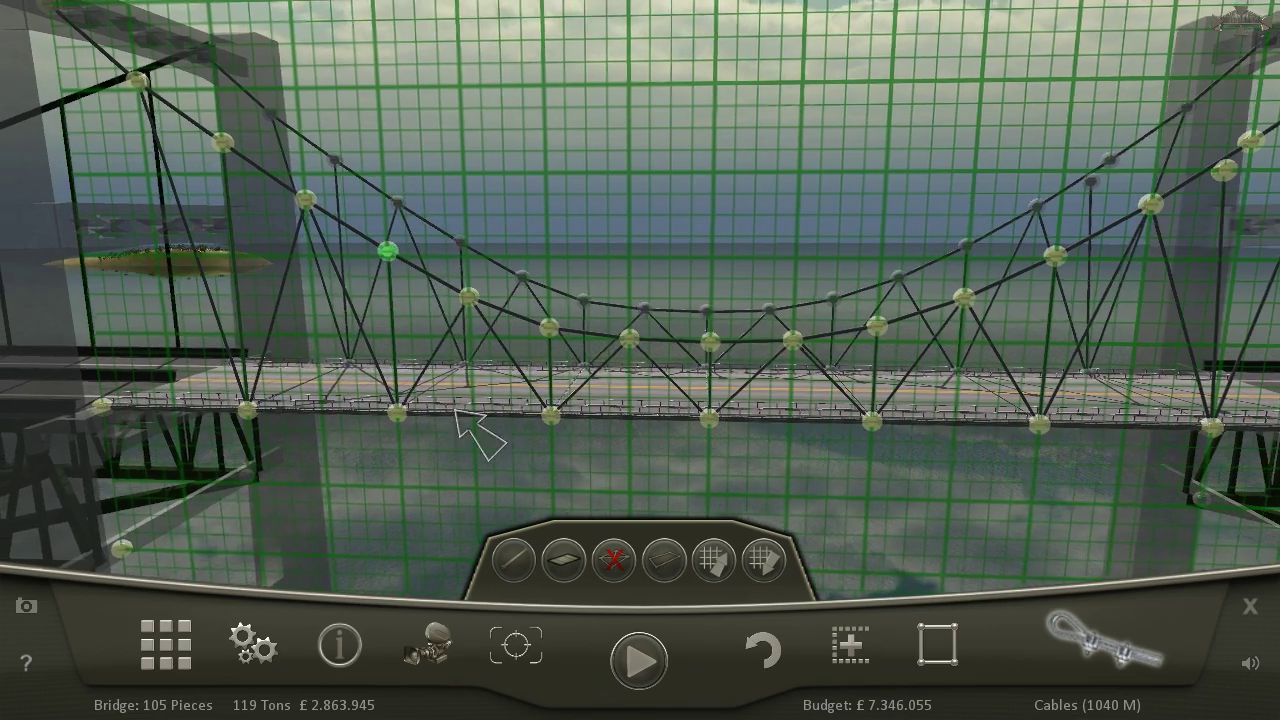
left_click(638, 658)
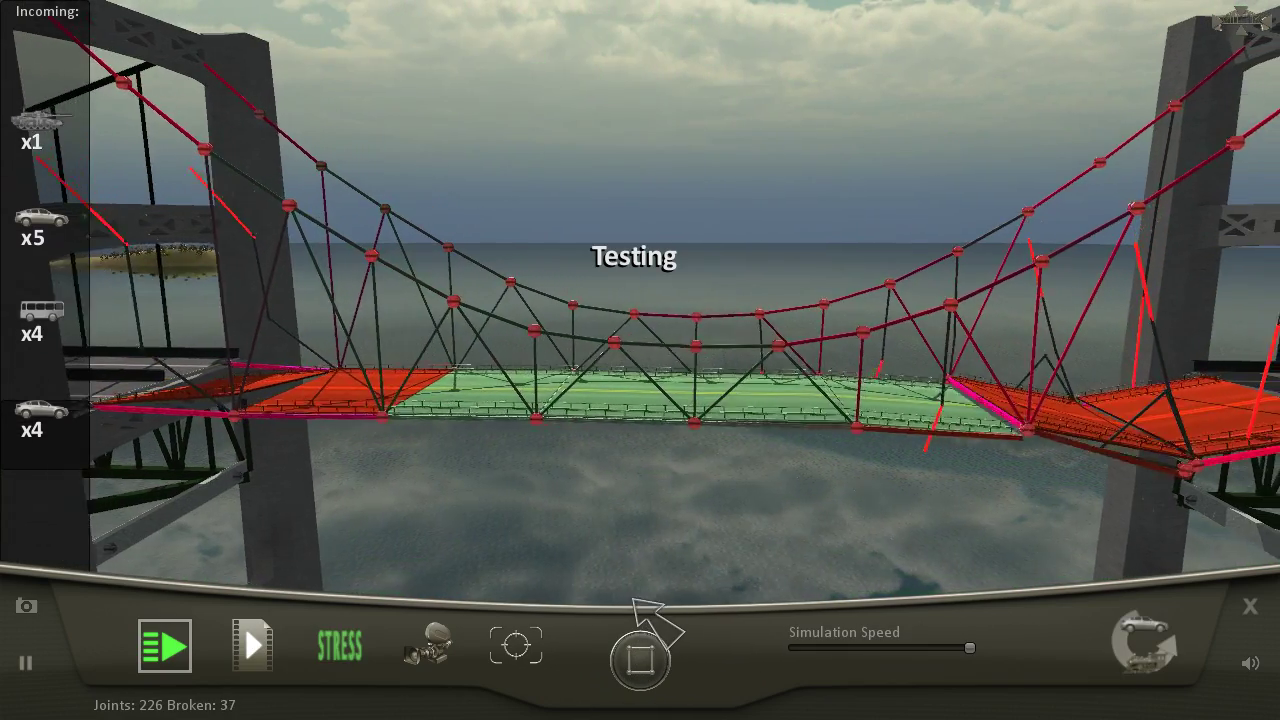
left_click(640, 655)
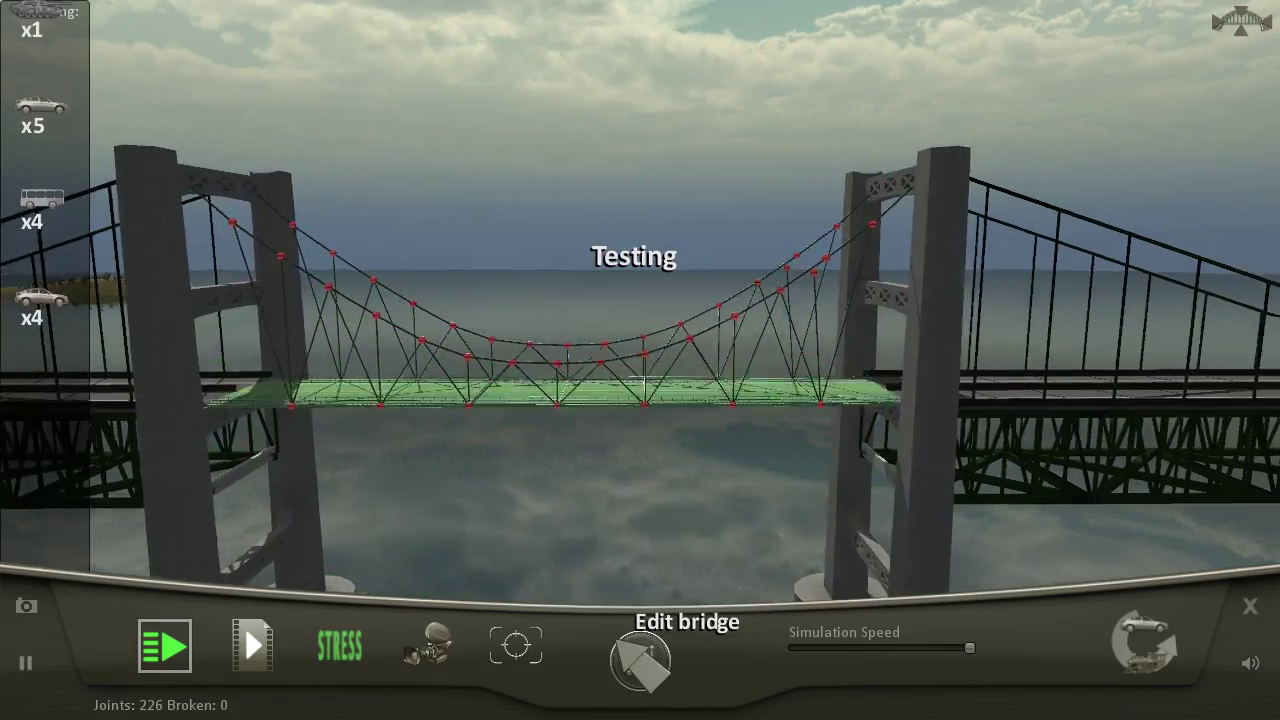
left_click(640, 655)
scroll(1105, 560, "up", 3)
scroll(1105, 560, "up", 2)
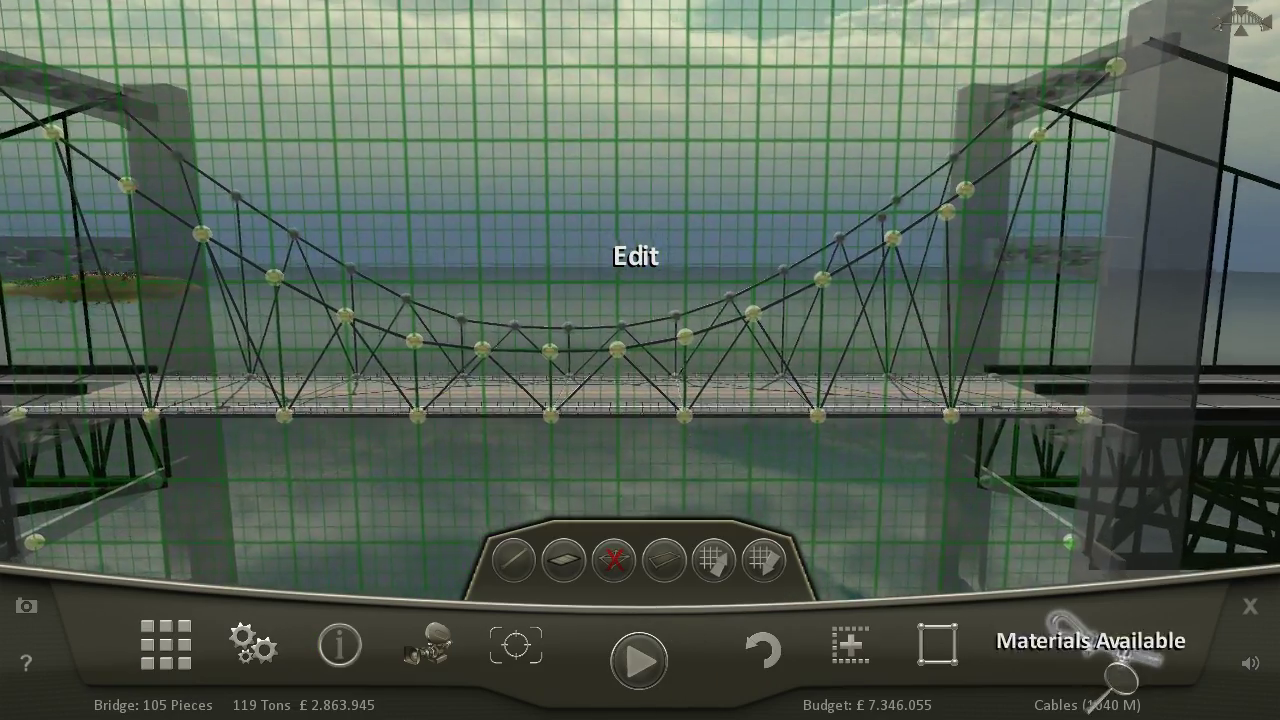
- Brace the right deck end down to the lower anchor with a steel strut
left_click(1105, 640)
left_click(1105, 285)
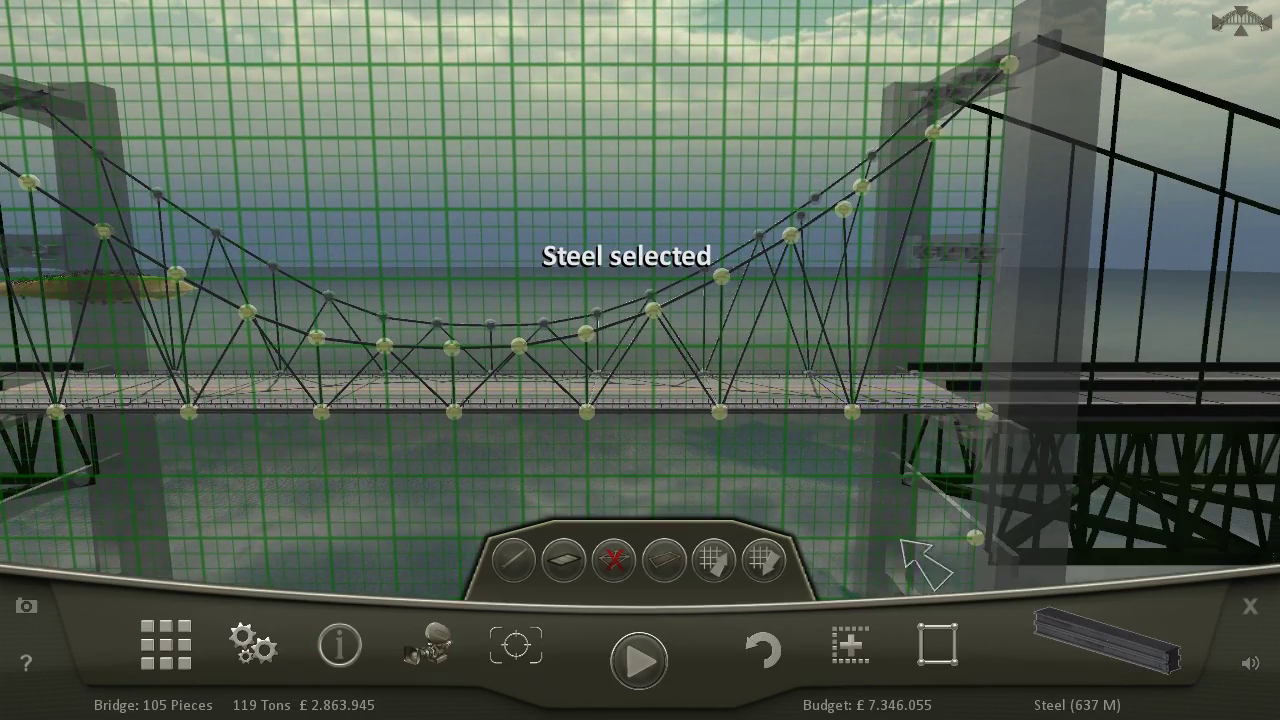
left_click_drag(850, 412, 975, 540)
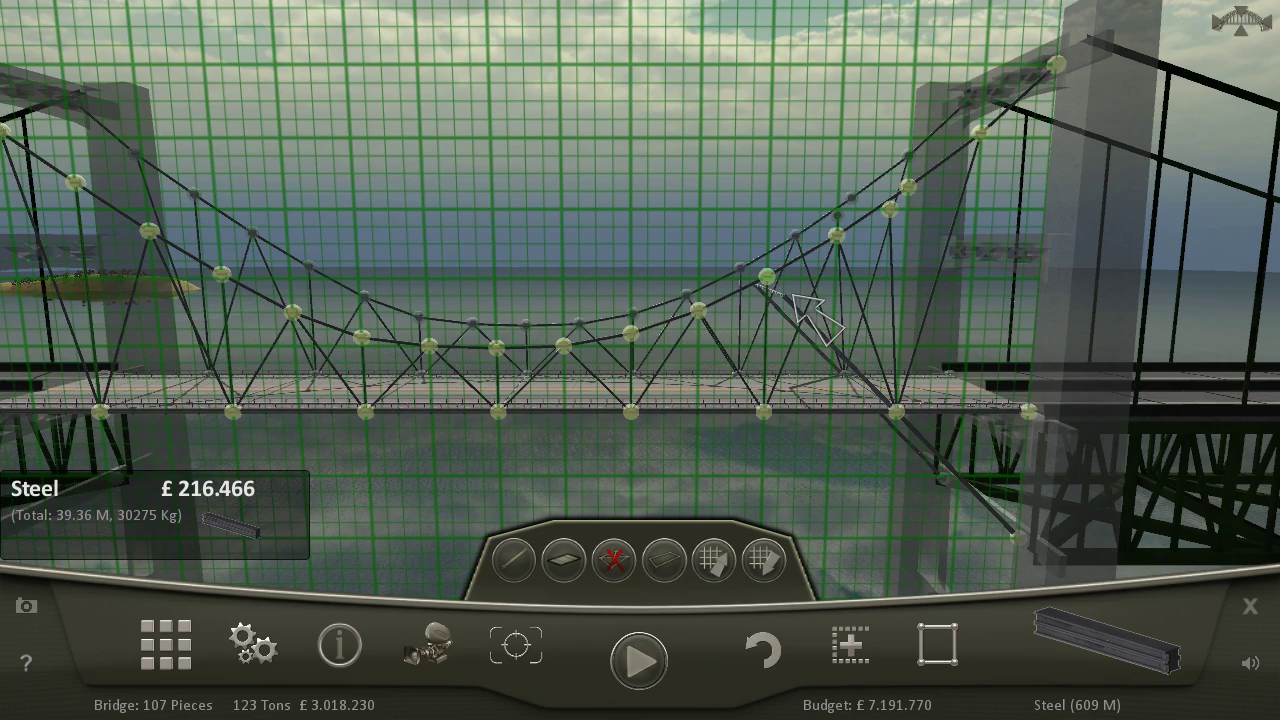
scroll(790, 290, "up", 2)
left_click_drag(765, 278, 765, 255)
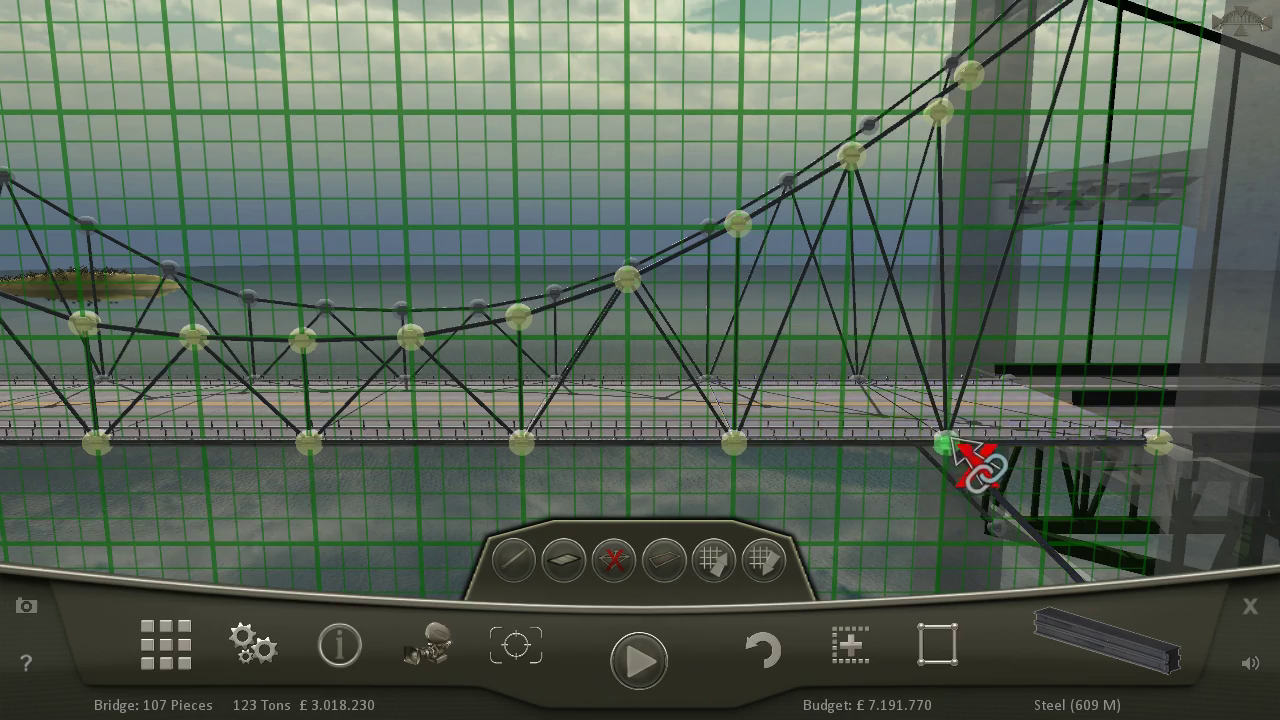
mouse_move(940, 440)
left_mouse_down()
mouse_move(860, 440)
mouse_move(760, 268)
left_mouse_up()
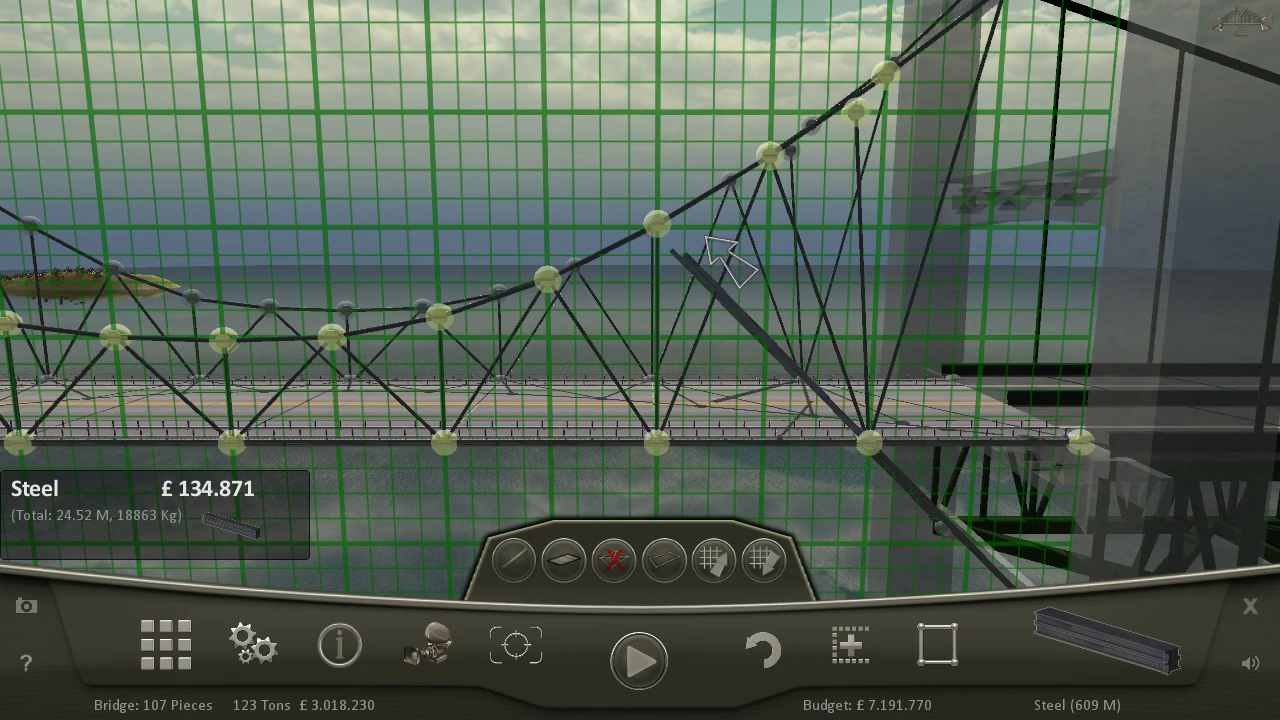
left_click_drag(700, 235, 712, 242)
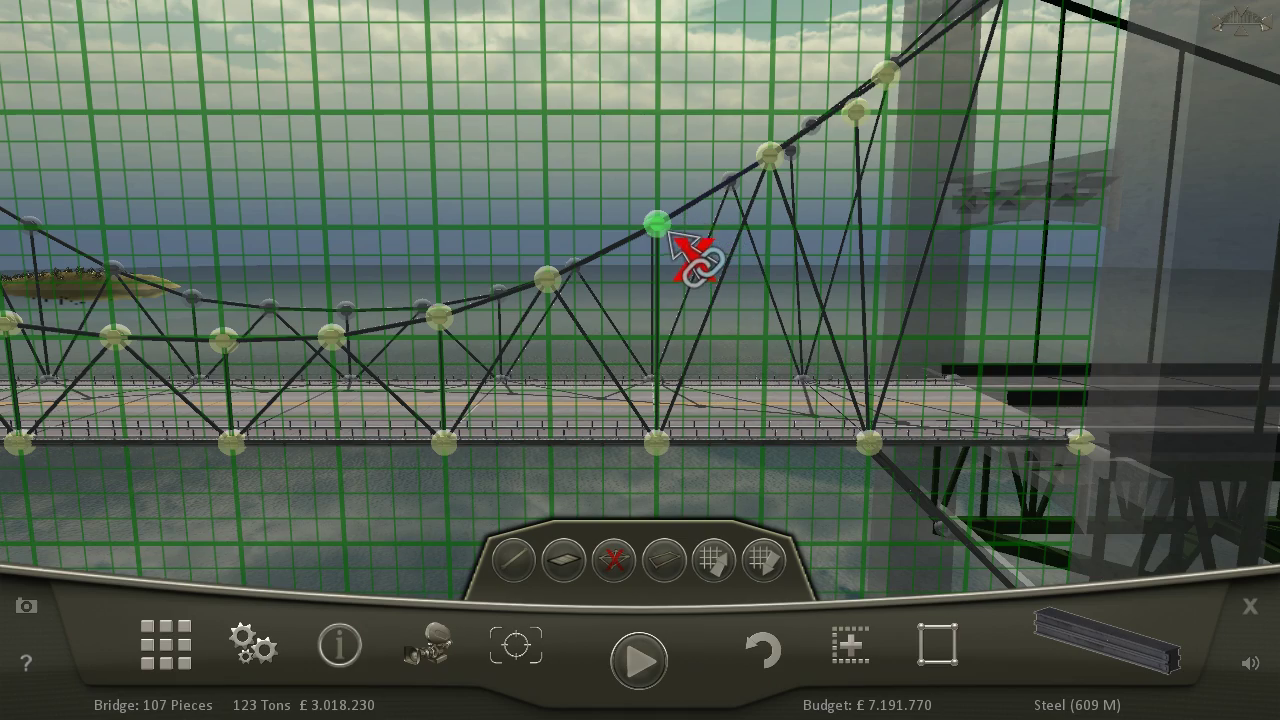
scroll(912, 432, "down", 5)
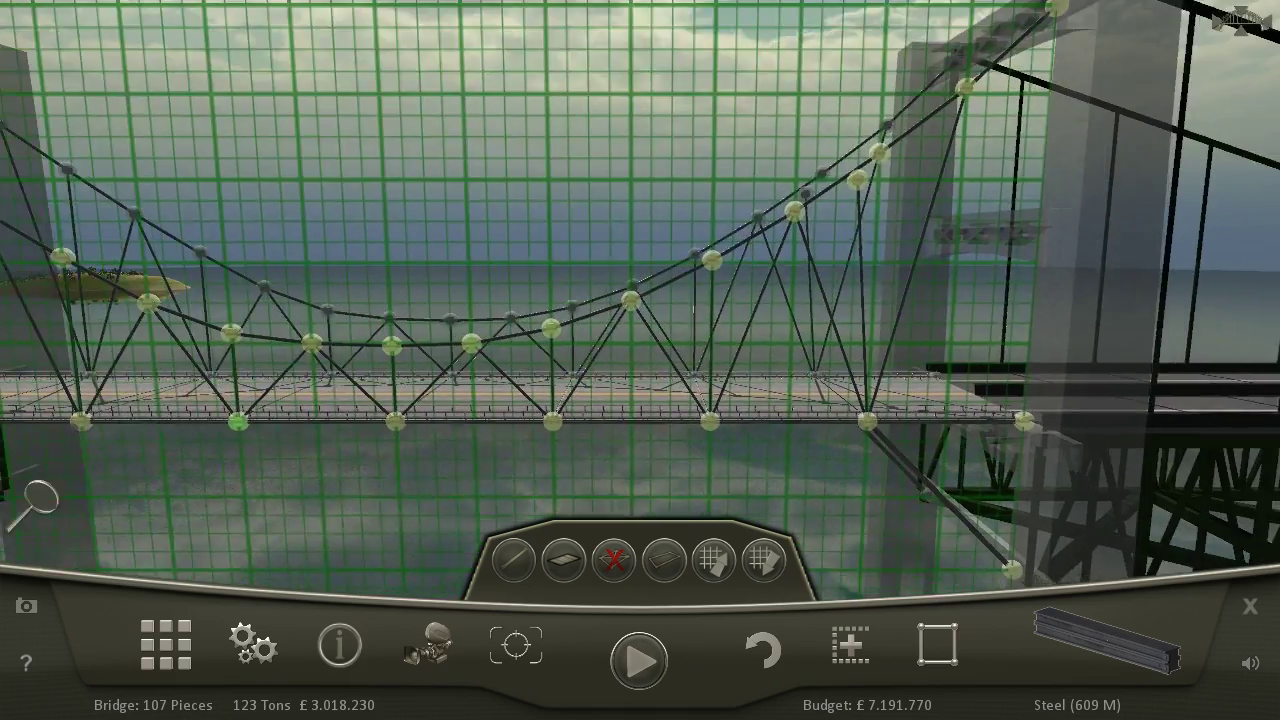
left_click_drag(900, 430, 262, 532)
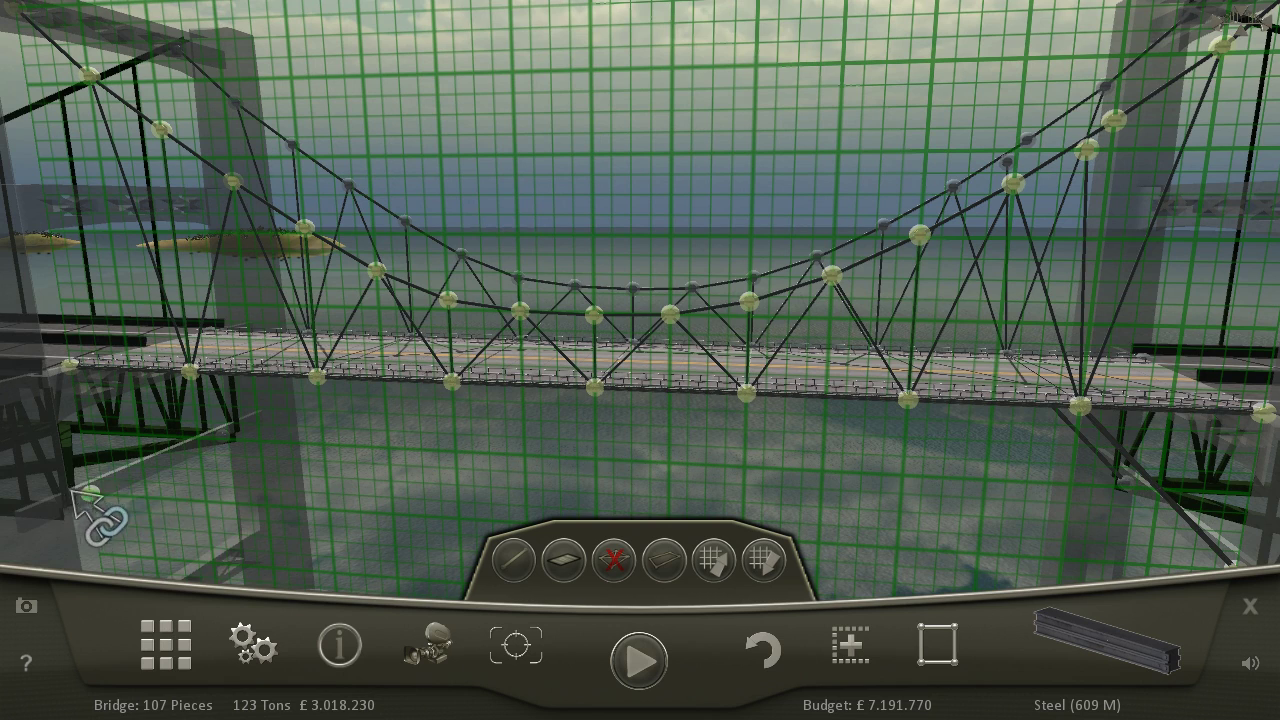
- Draw and undo a left-end strut, then run the traffic test until it fails under buses
left_click_drag(88, 490, 180, 455)
key("ctrl+z")
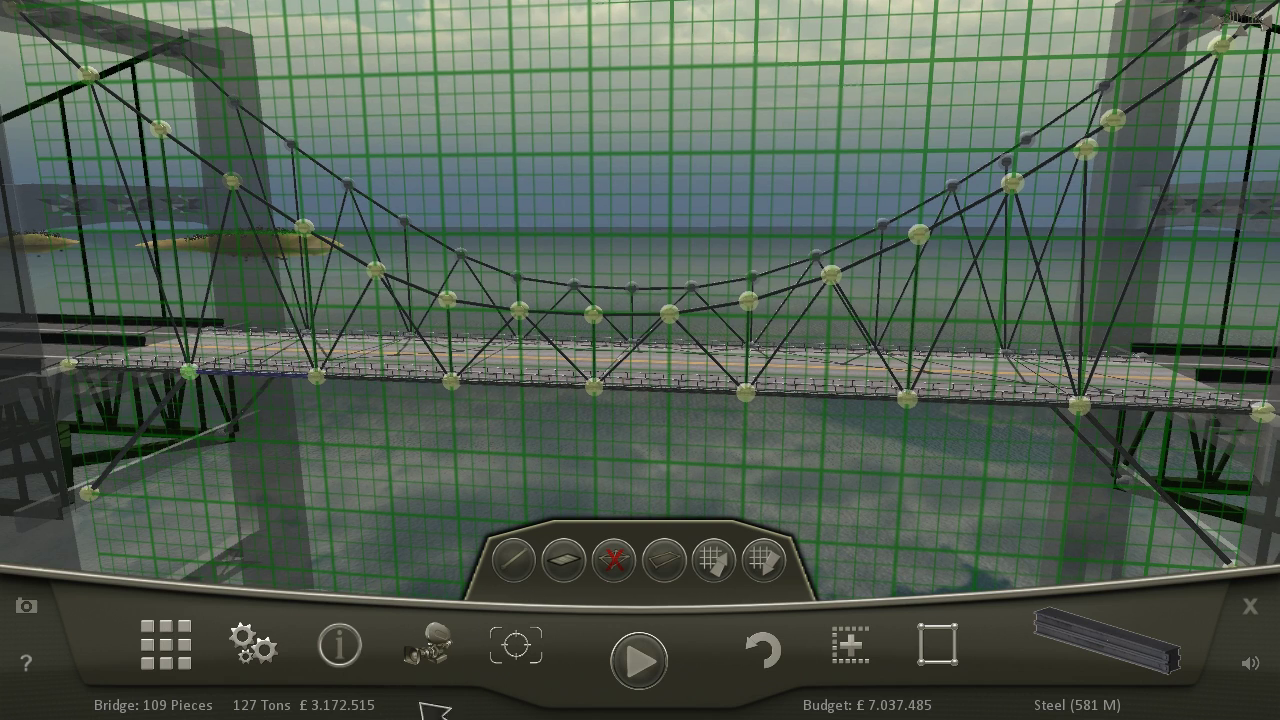
left_click(640, 660)
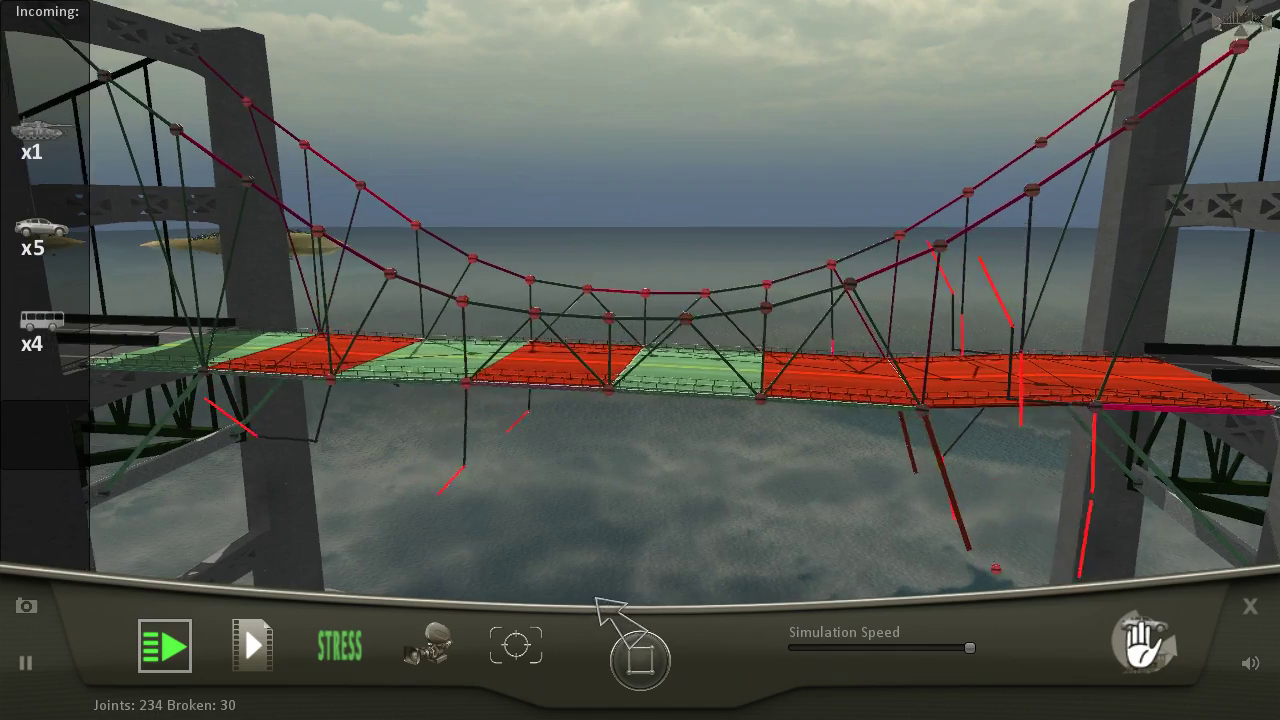
left_click_drag(612, 610, 708, 565)
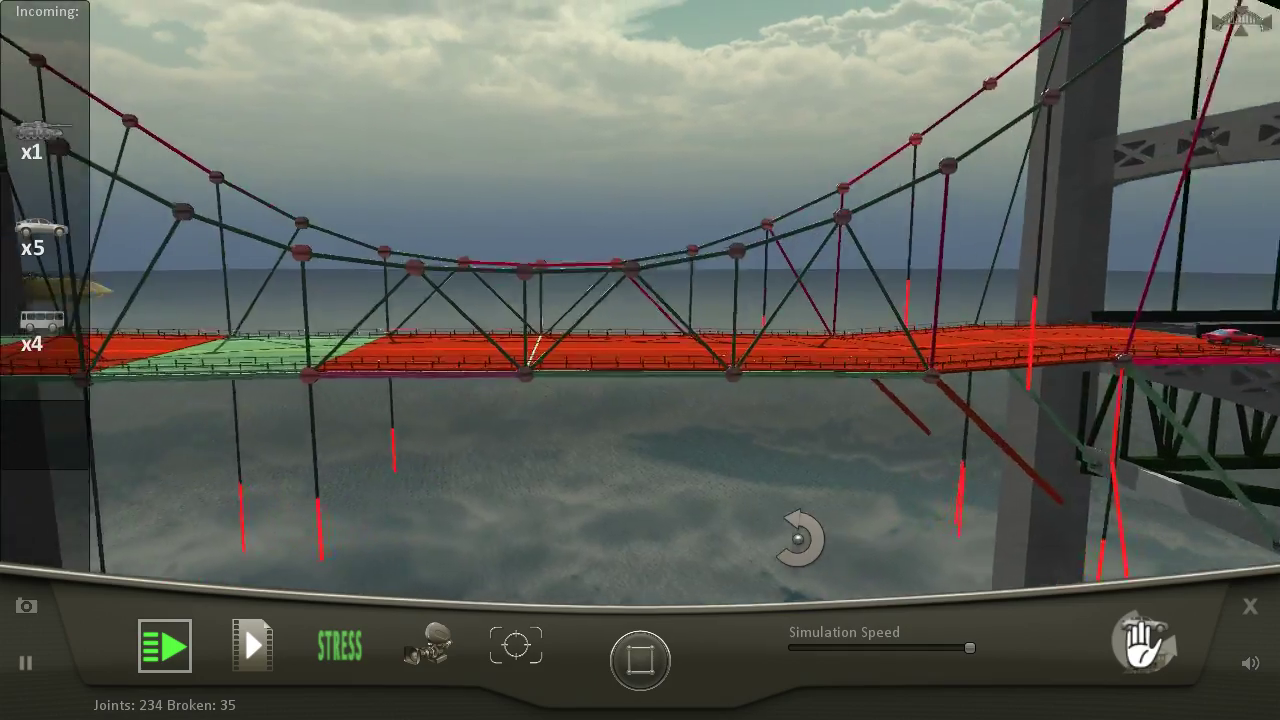
mouse_move(733, 553)
left_mouse_down()
mouse_move(305, 478)
mouse_move(932, 447)
mouse_move(1252, 415)
mouse_move(1010, 420)
mouse_move(940, 452)
left_mouse_up()
scroll(940, 452, "up", 3)
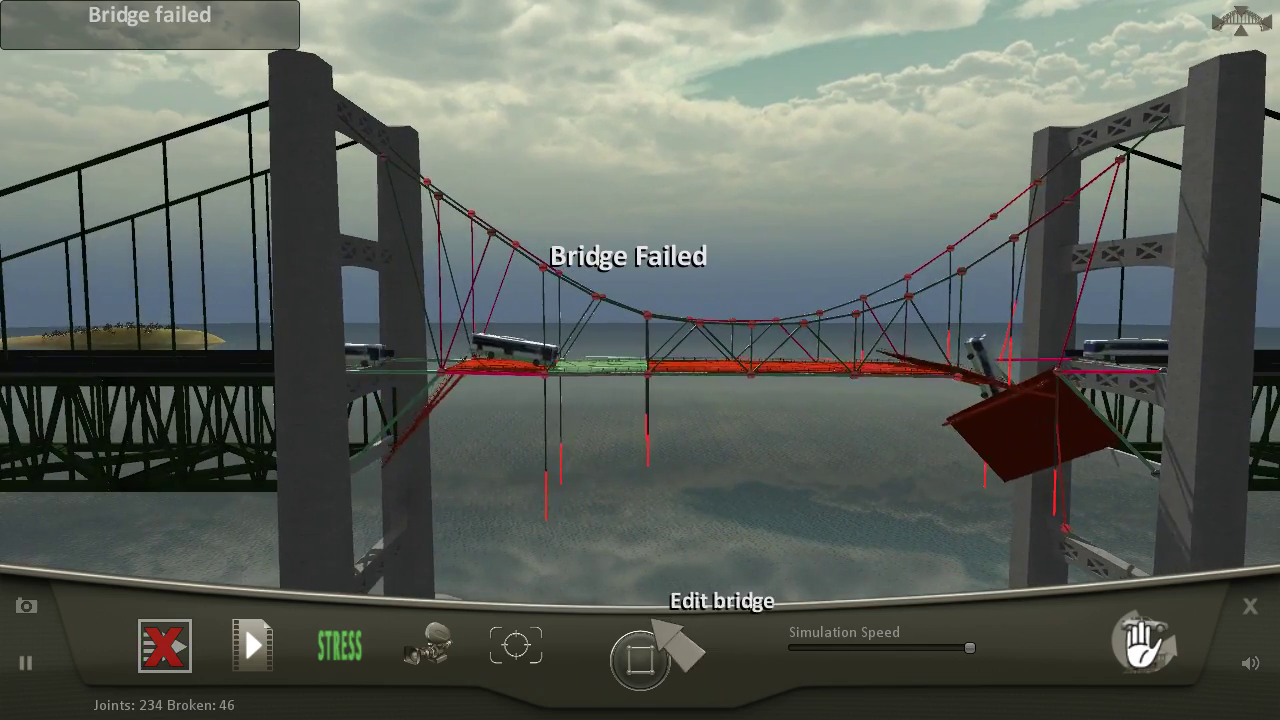
- Stop the failed test and restart the map, clearing the bridge
left_click(650, 655)
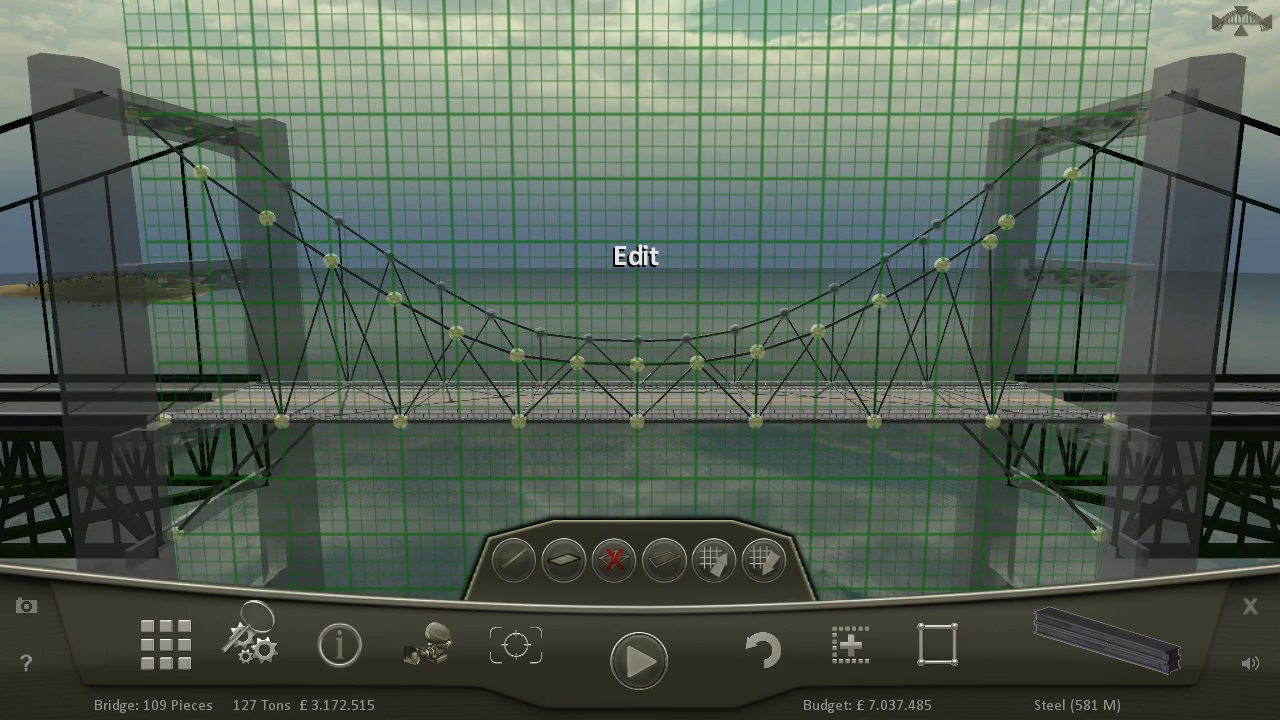
left_click(165, 645)
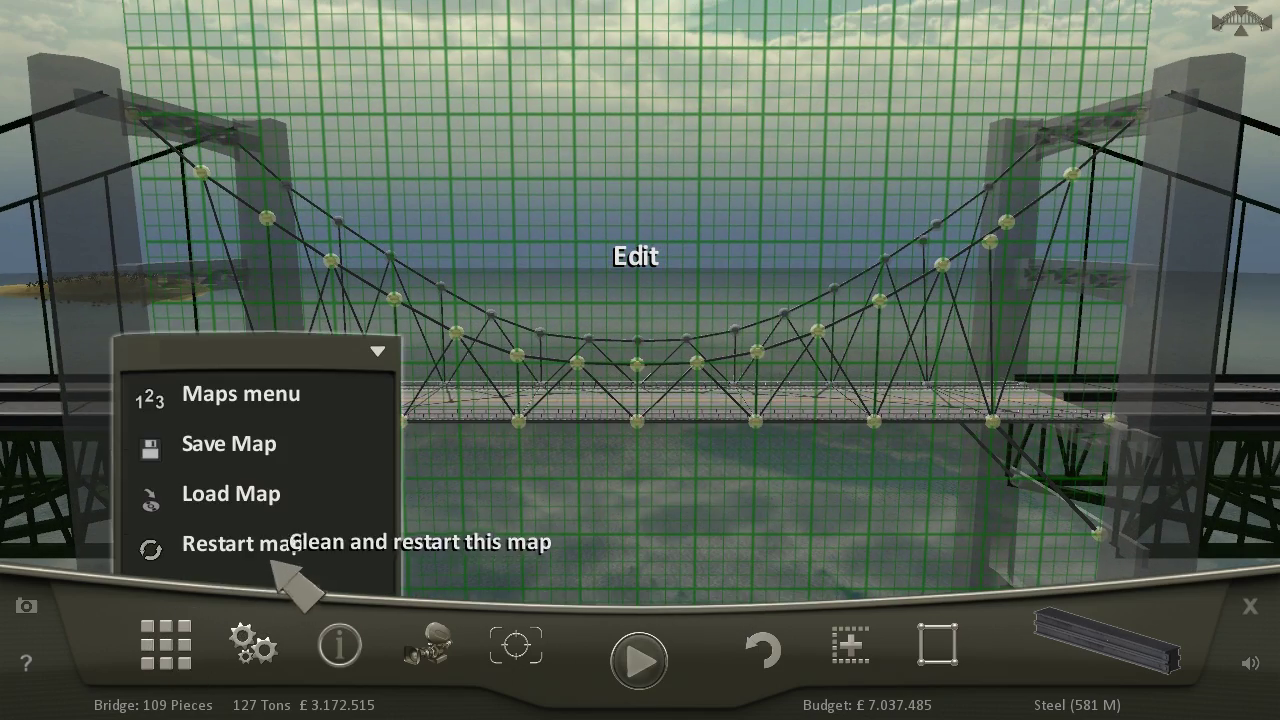
left_click(243, 544)
left_click(745, 435)
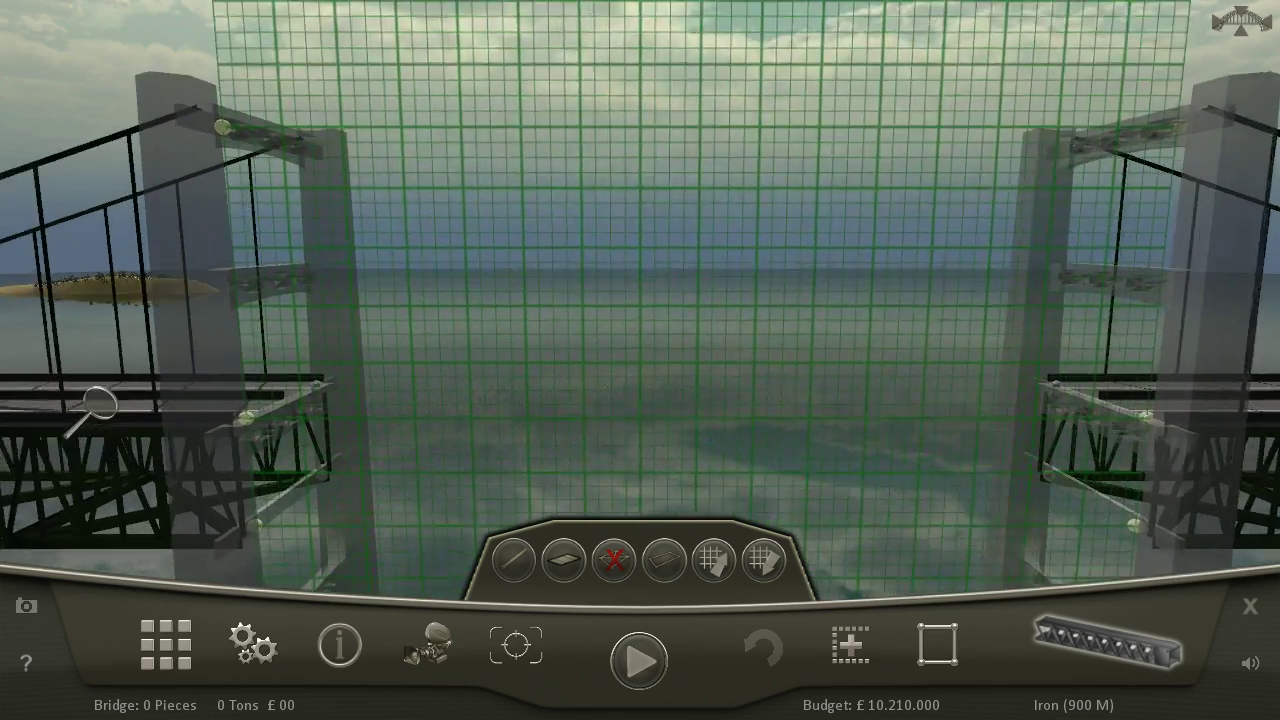
scroll(640, 360, "up", 3)
- Build a steel deck in segments from the left pier to the right pier
left_click(1108, 645)
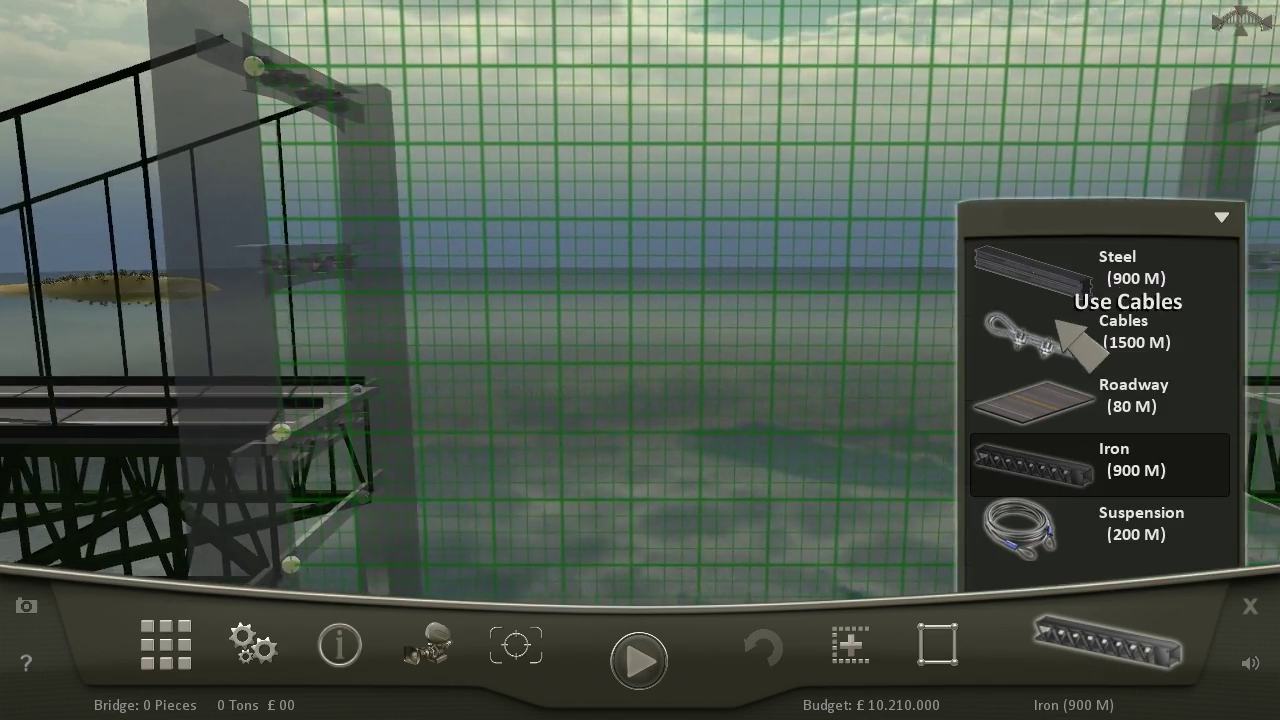
left_click(1117, 266)
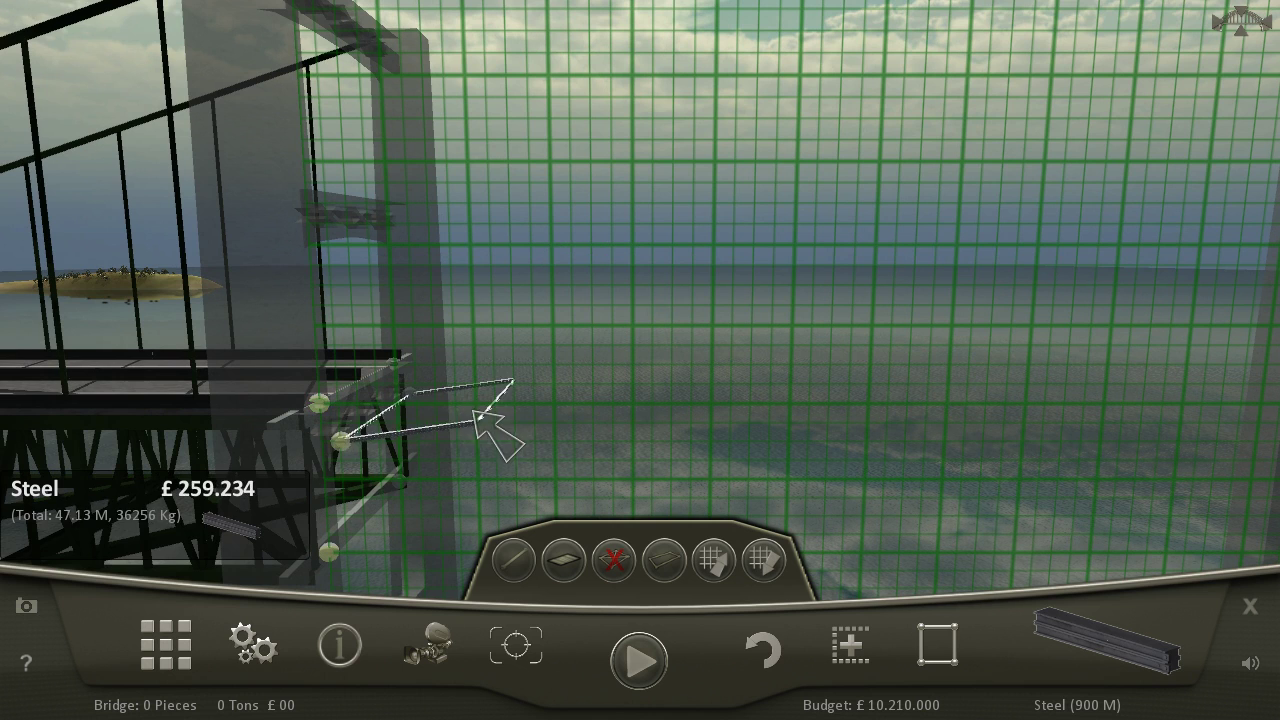
scroll(452, 440, "down", 1)
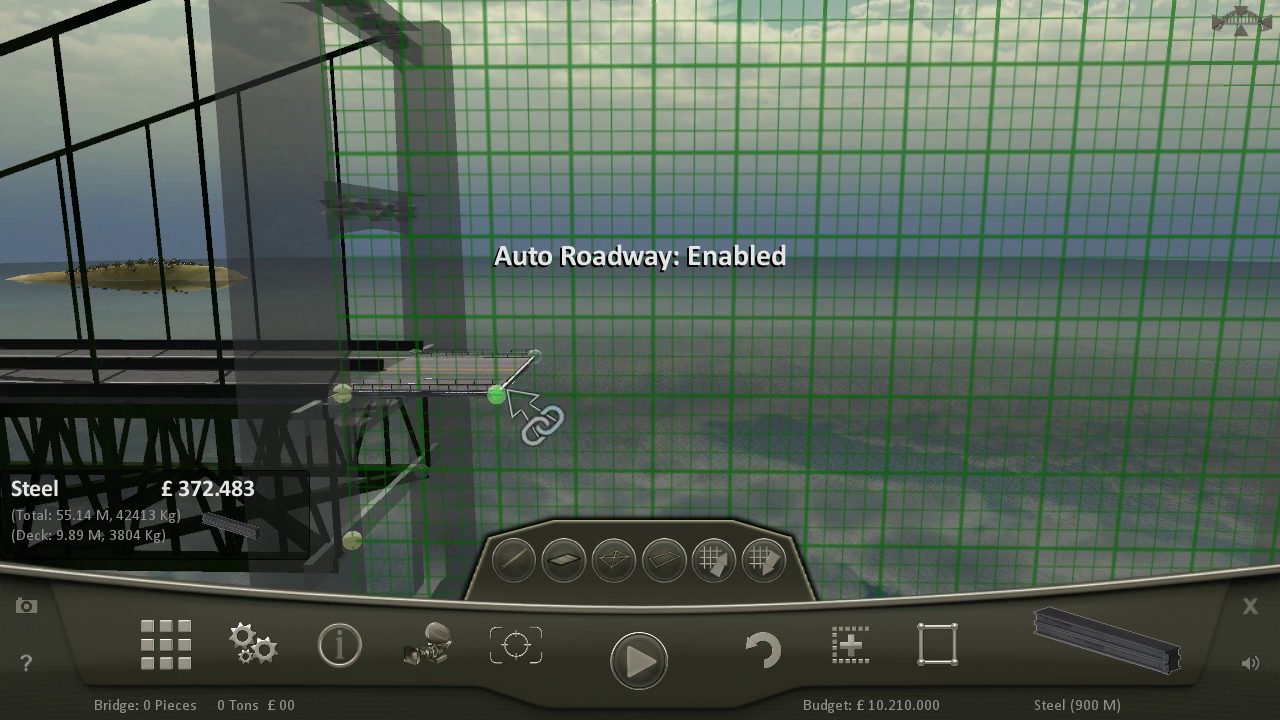
left_click(655, 402)
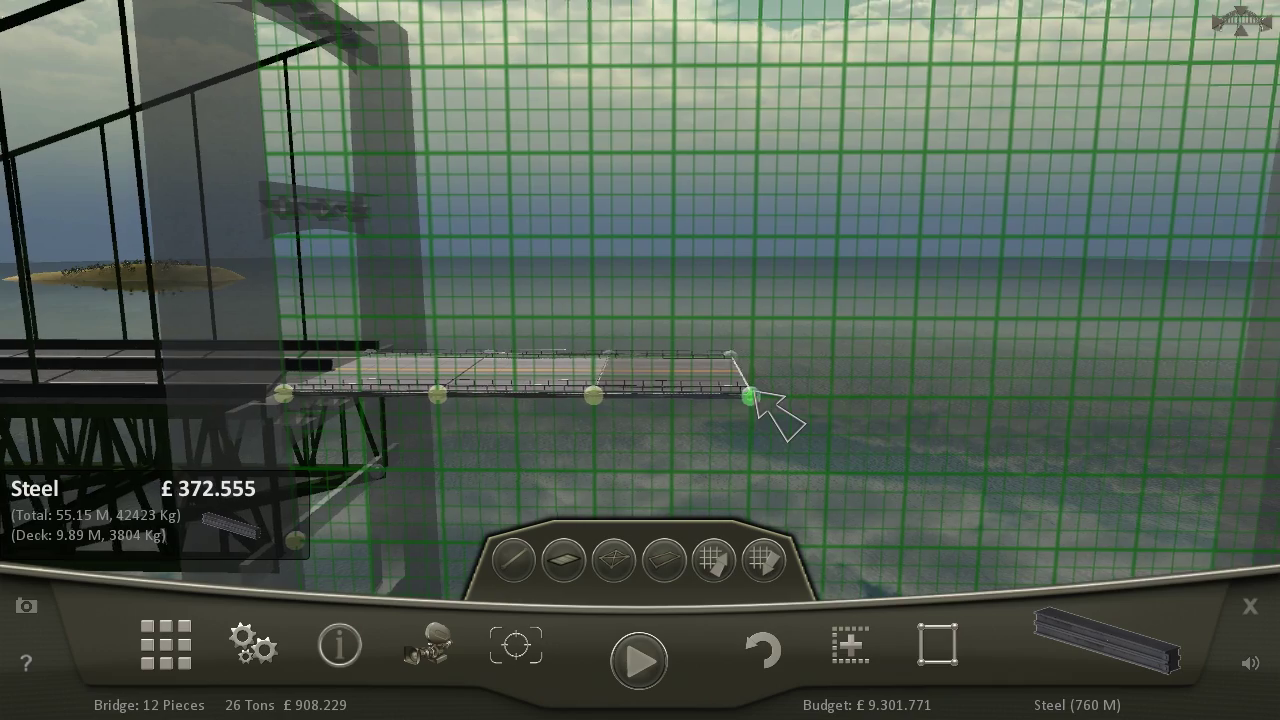
left_click(770, 415)
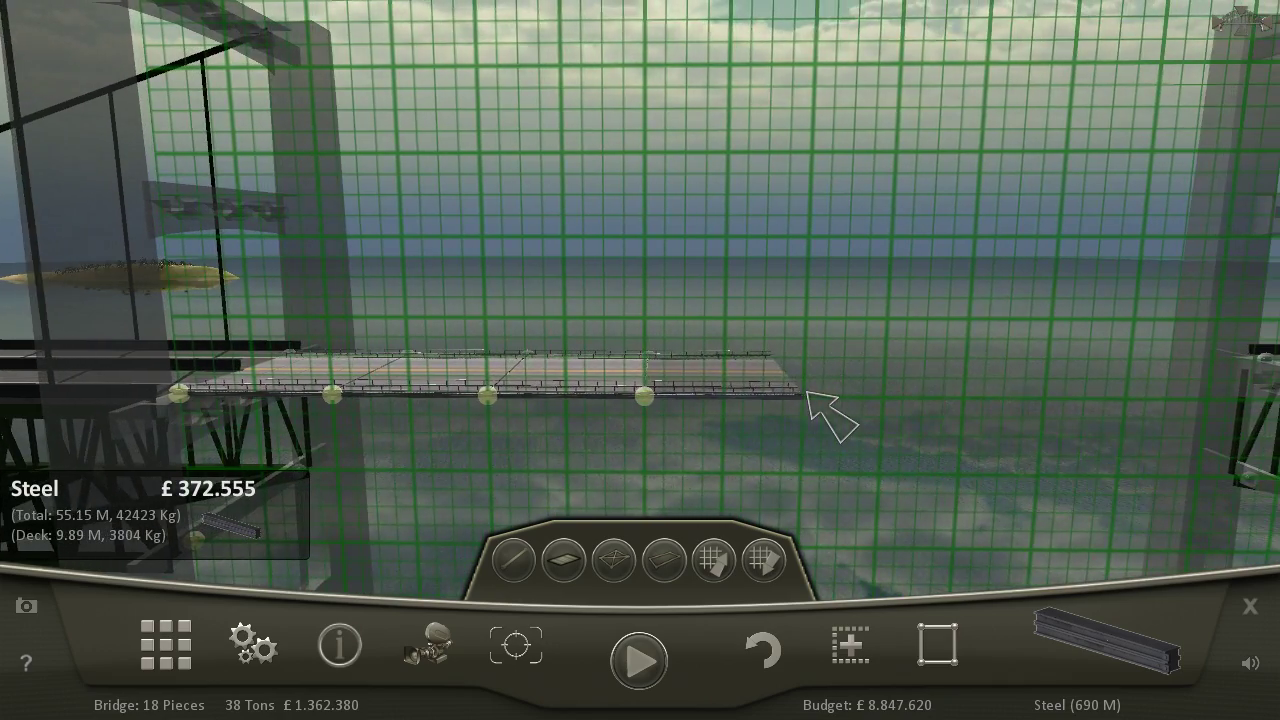
left_click(820, 395)
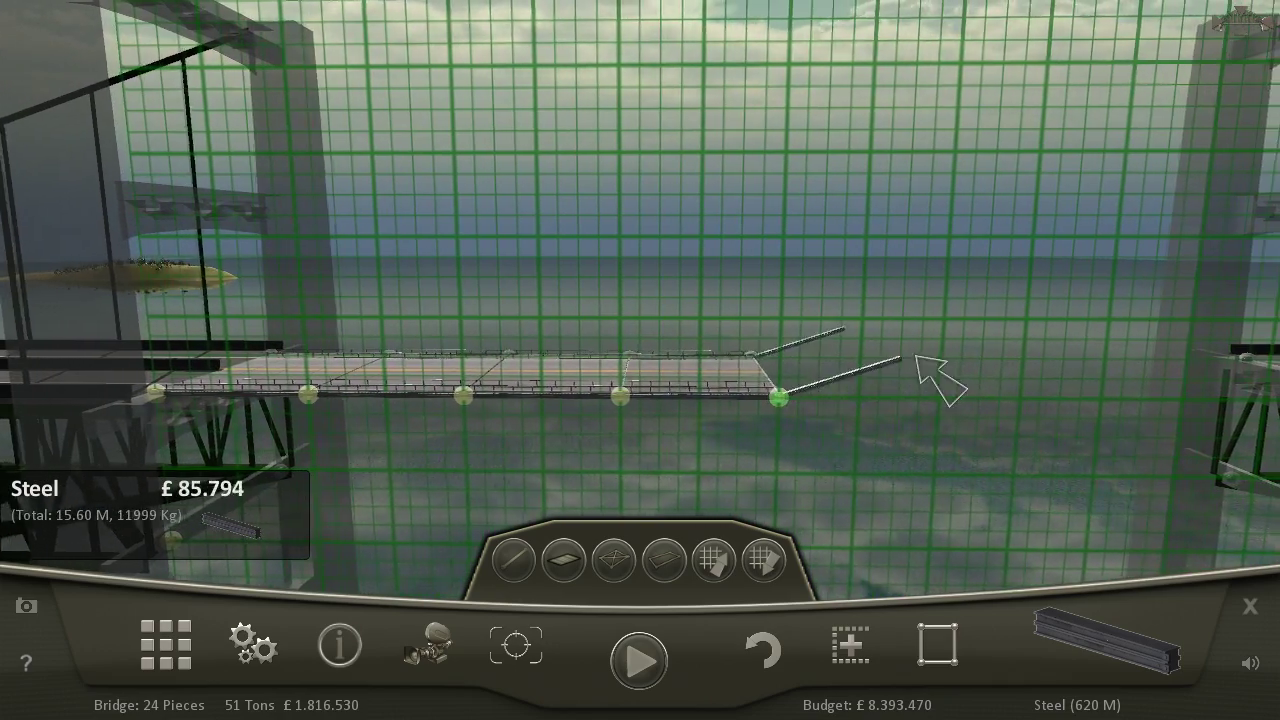
left_click(930, 390)
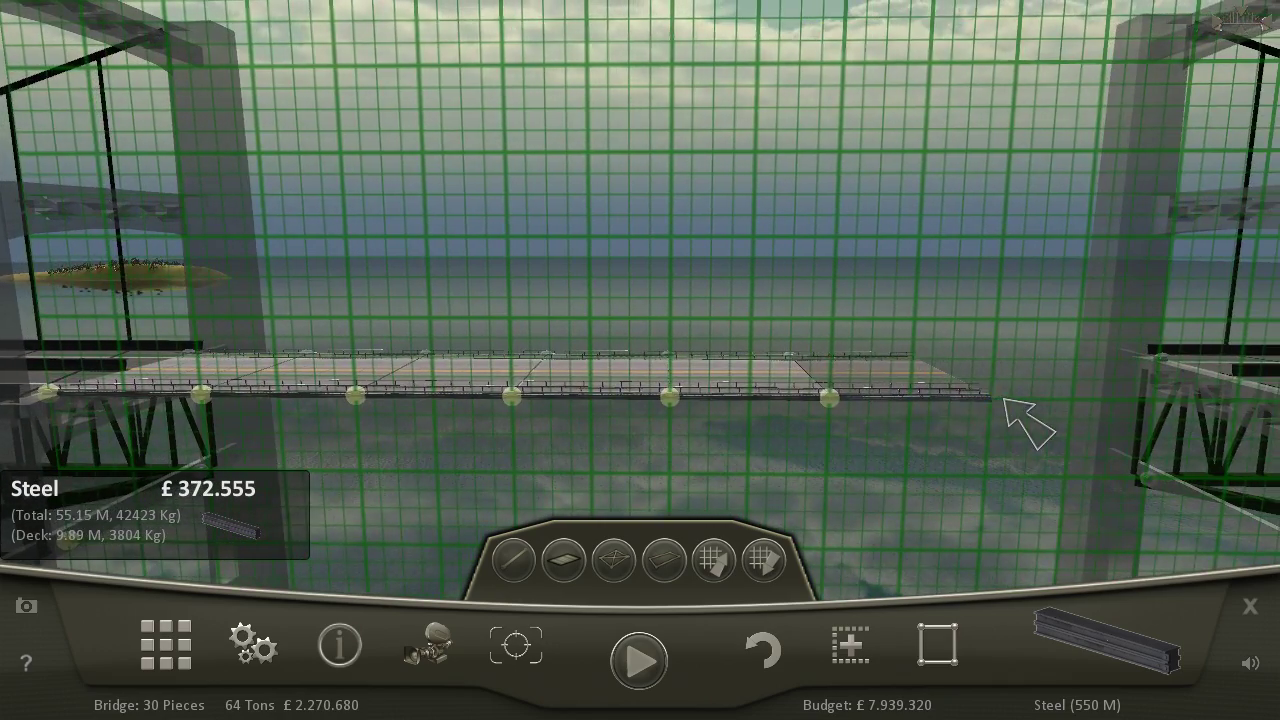
left_click(1014, 414)
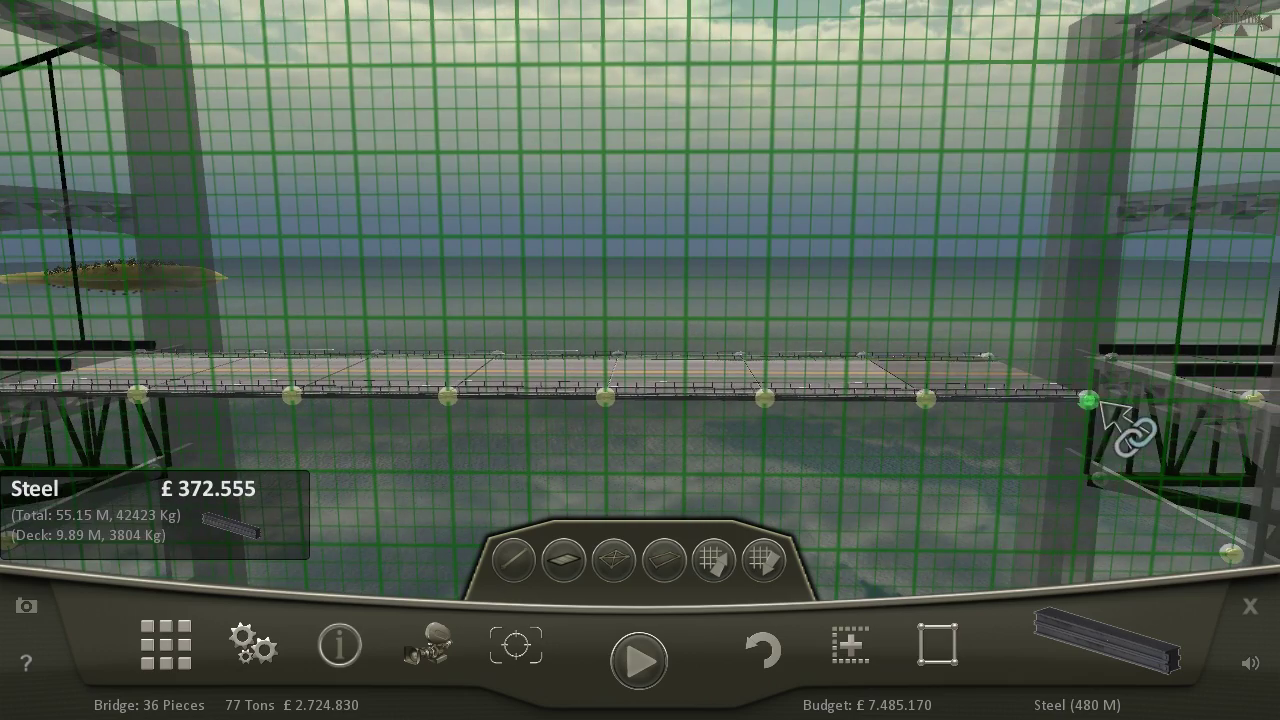
left_click(1090, 402)
- Brace both deck ends with diagonal steel struts down to the piers
left_click(1230, 420)
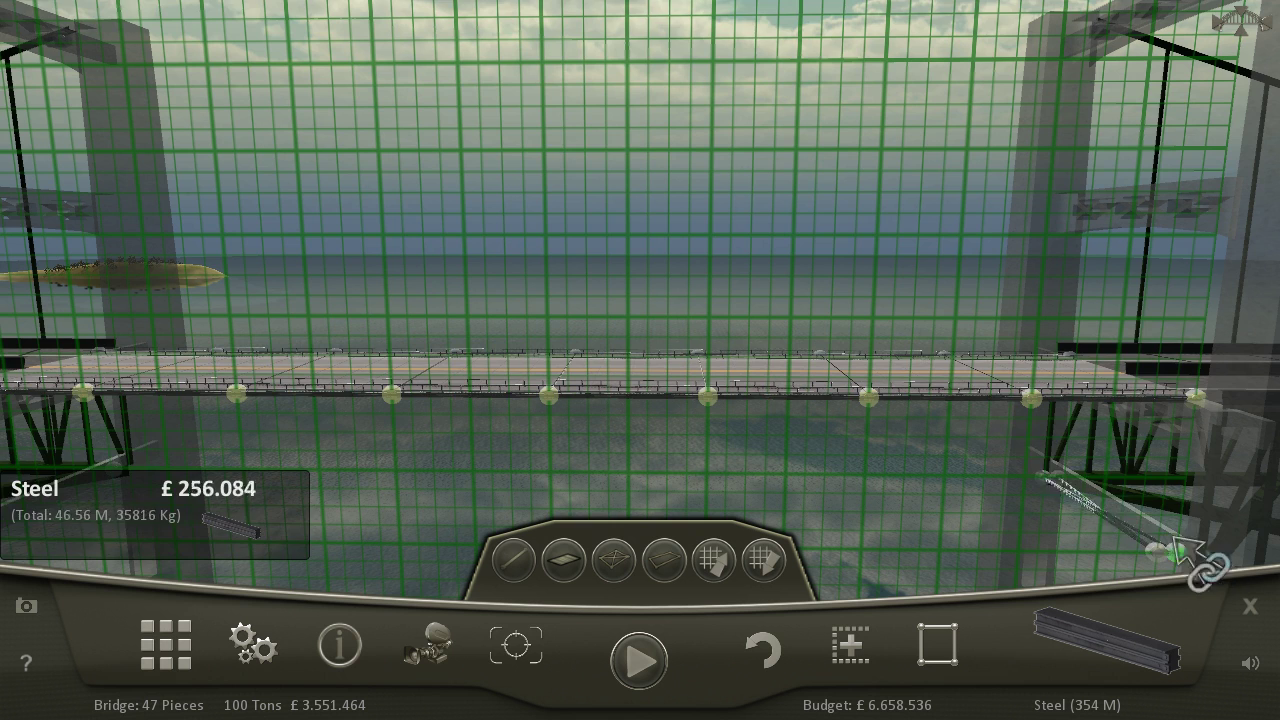
right_click(1170, 545)
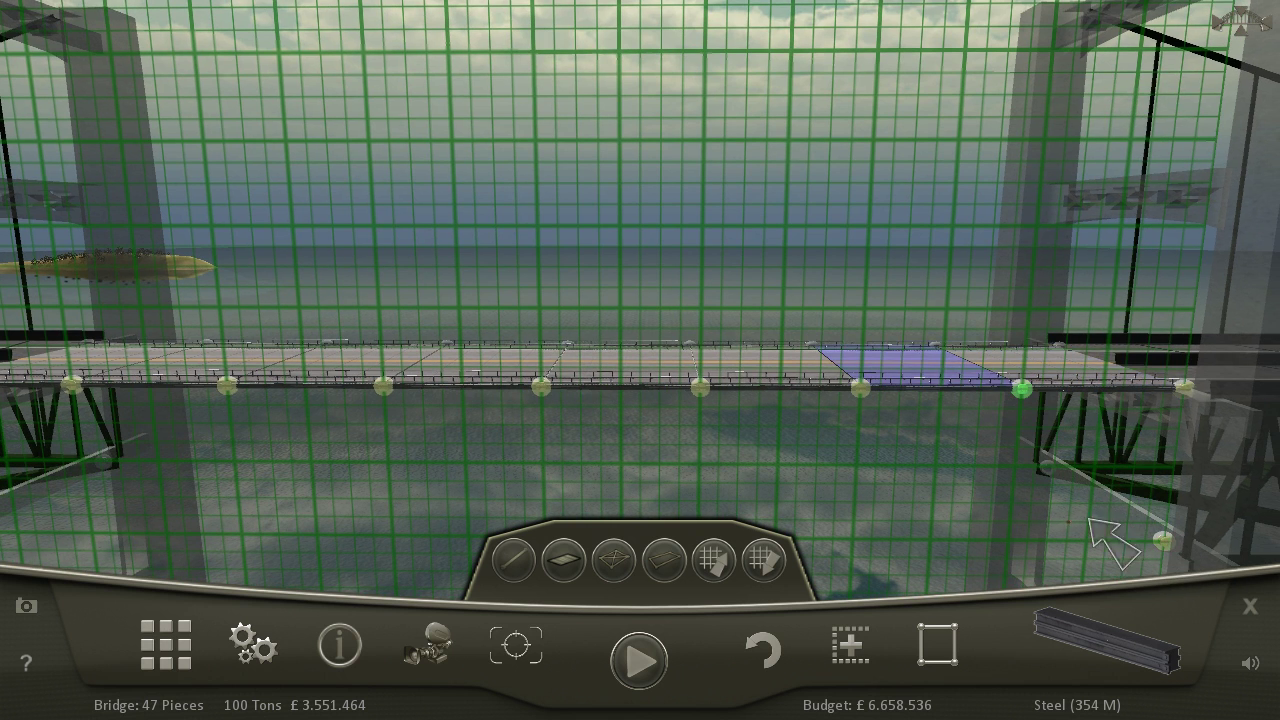
left_click(1020, 388)
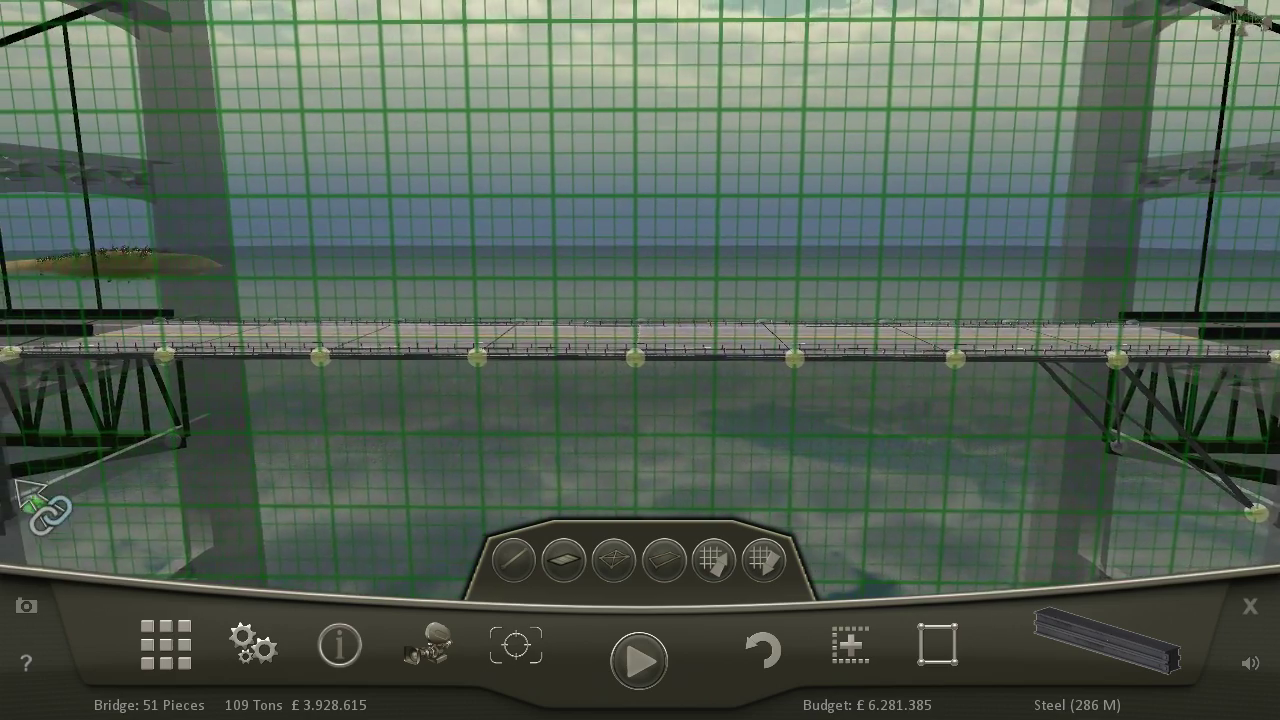
left_click(60, 505)
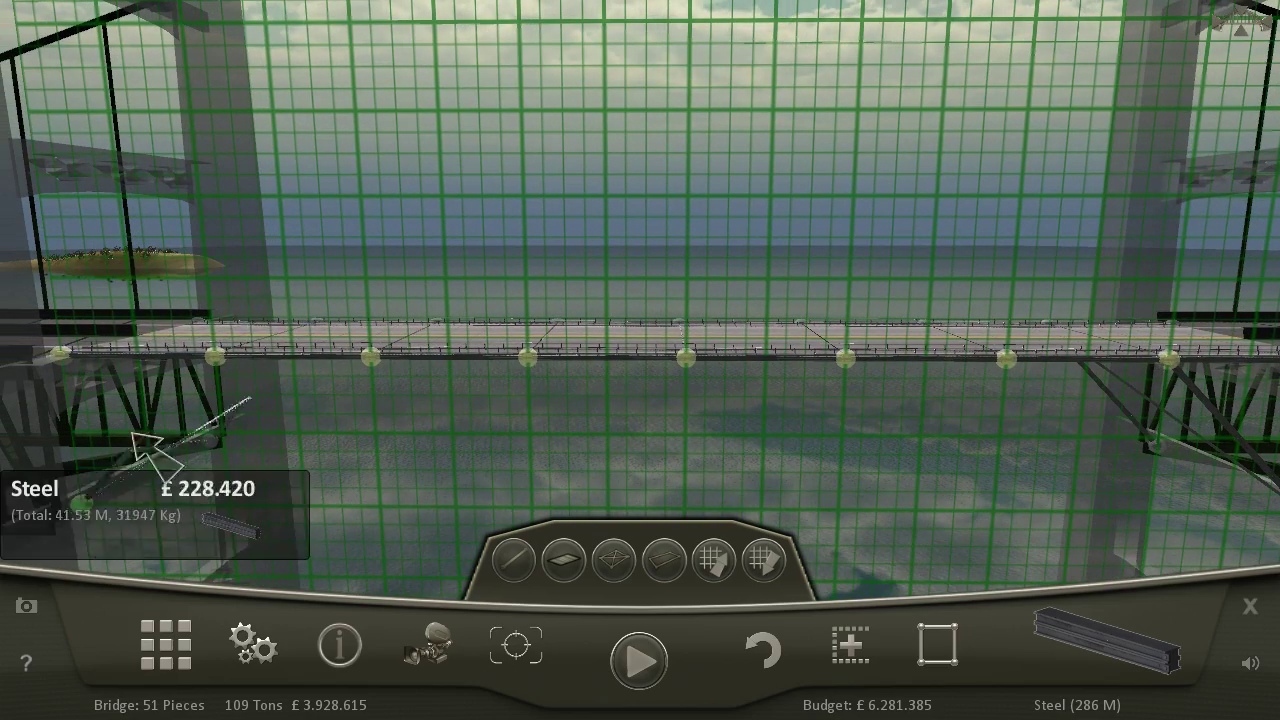
left_click(243, 368)
- Span suspension cables between the tower tops, setting the sag close to the deck at midspan
left_click(1105, 640)
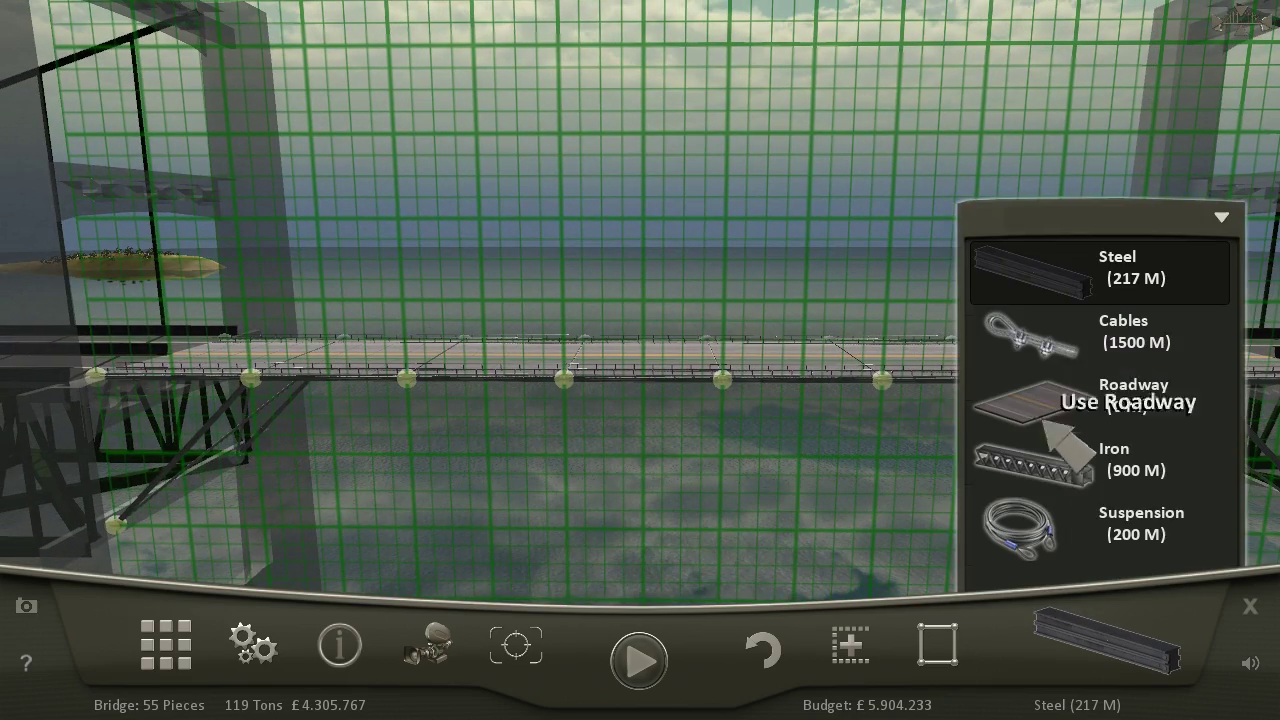
left_click(1090, 450)
left_click(1085, 645)
left_click(1060, 520)
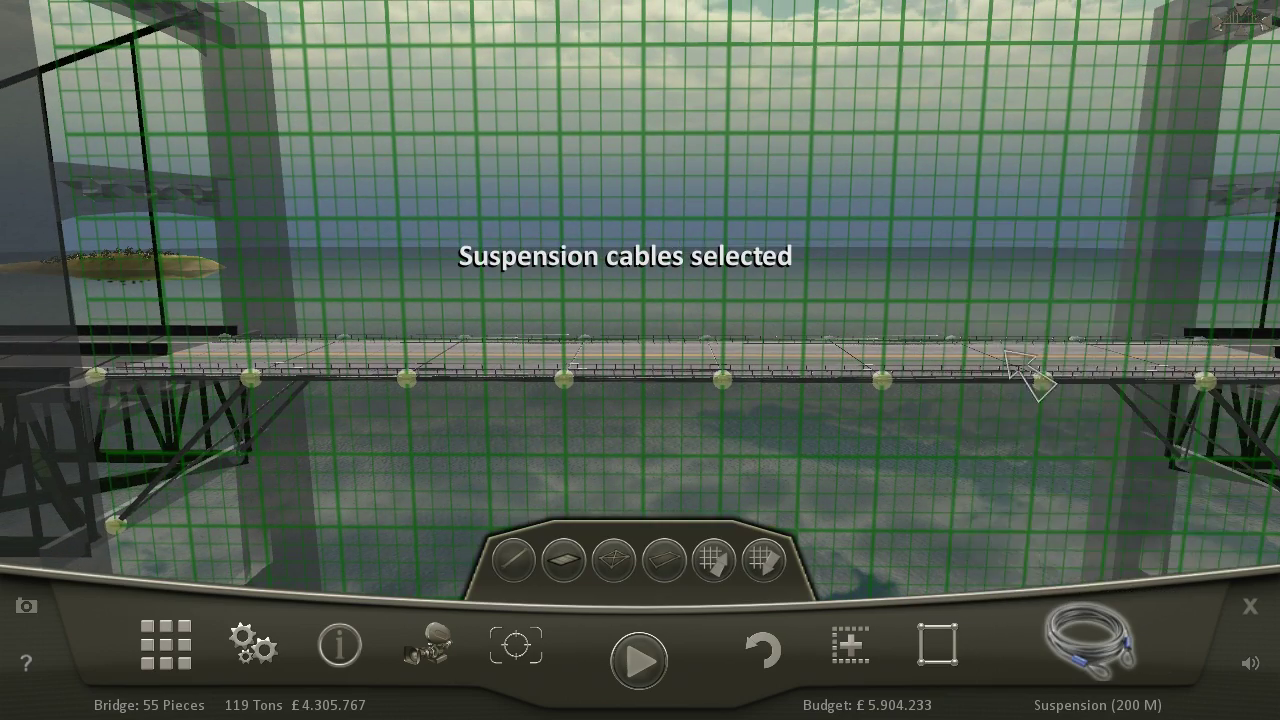
scroll(1100, 300, "down", 3)
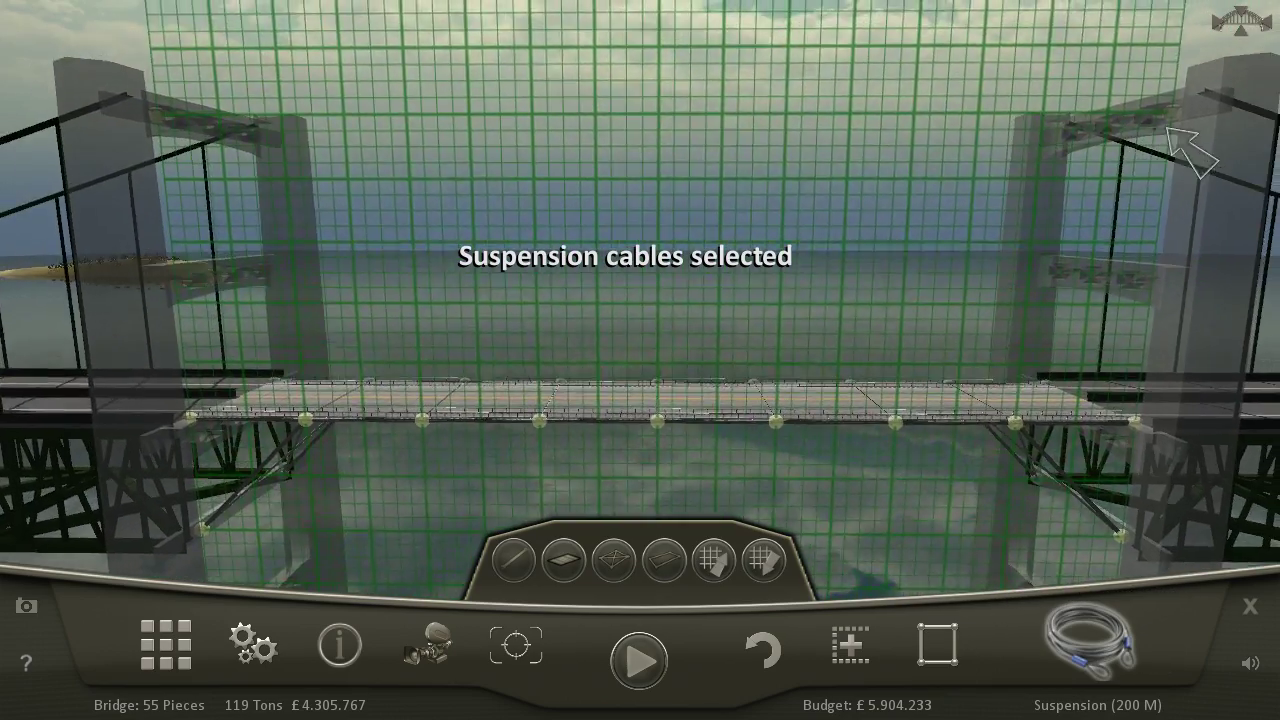
left_click(1185, 140)
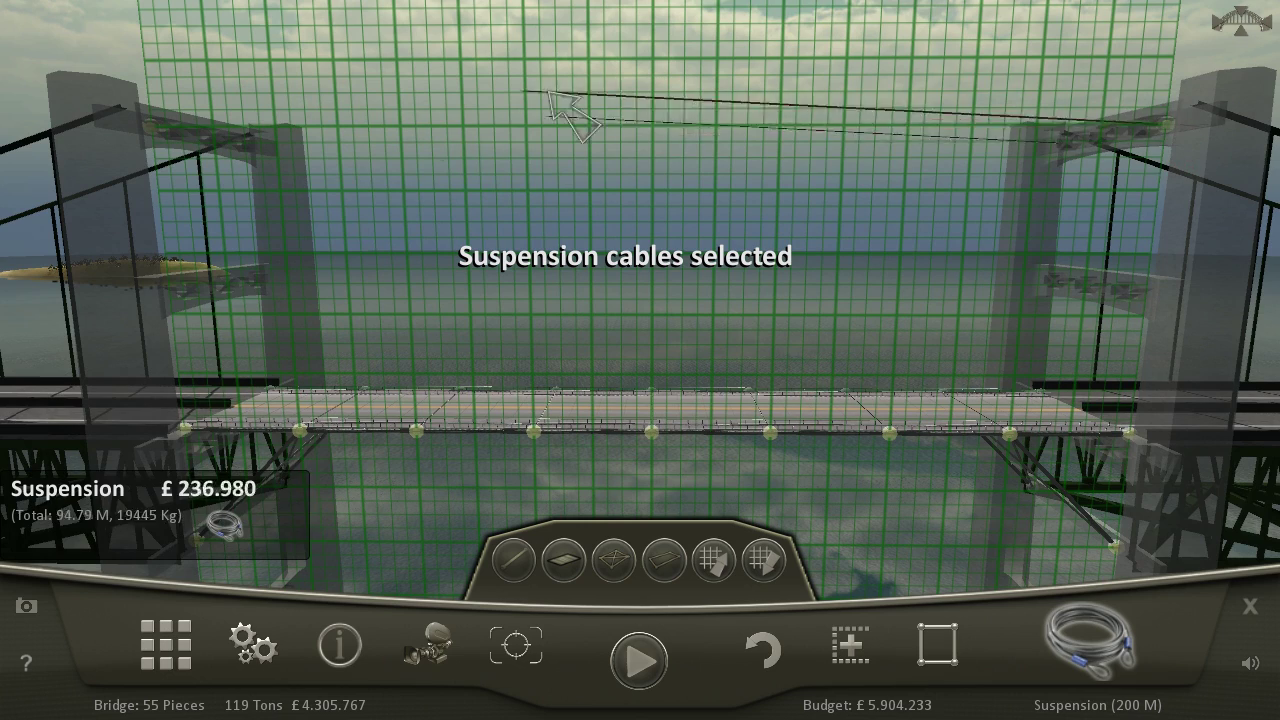
left_click(185, 135)
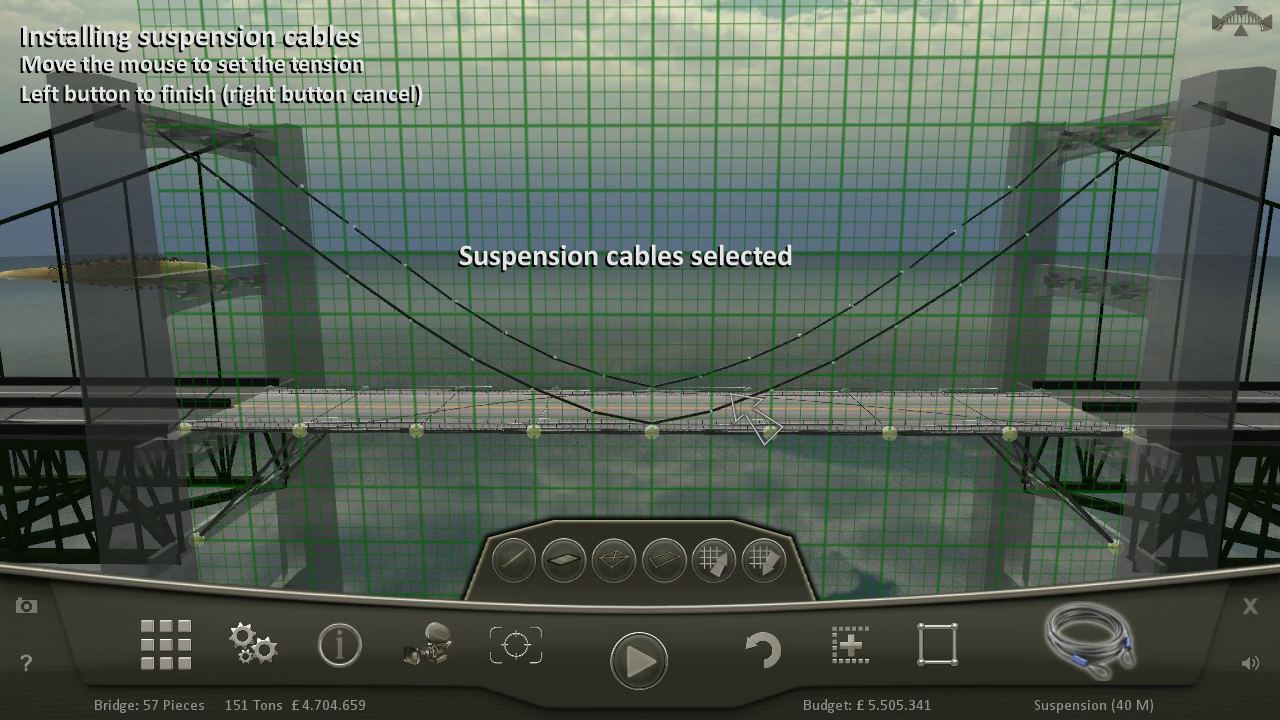
scroll(732, 367, "up", 3)
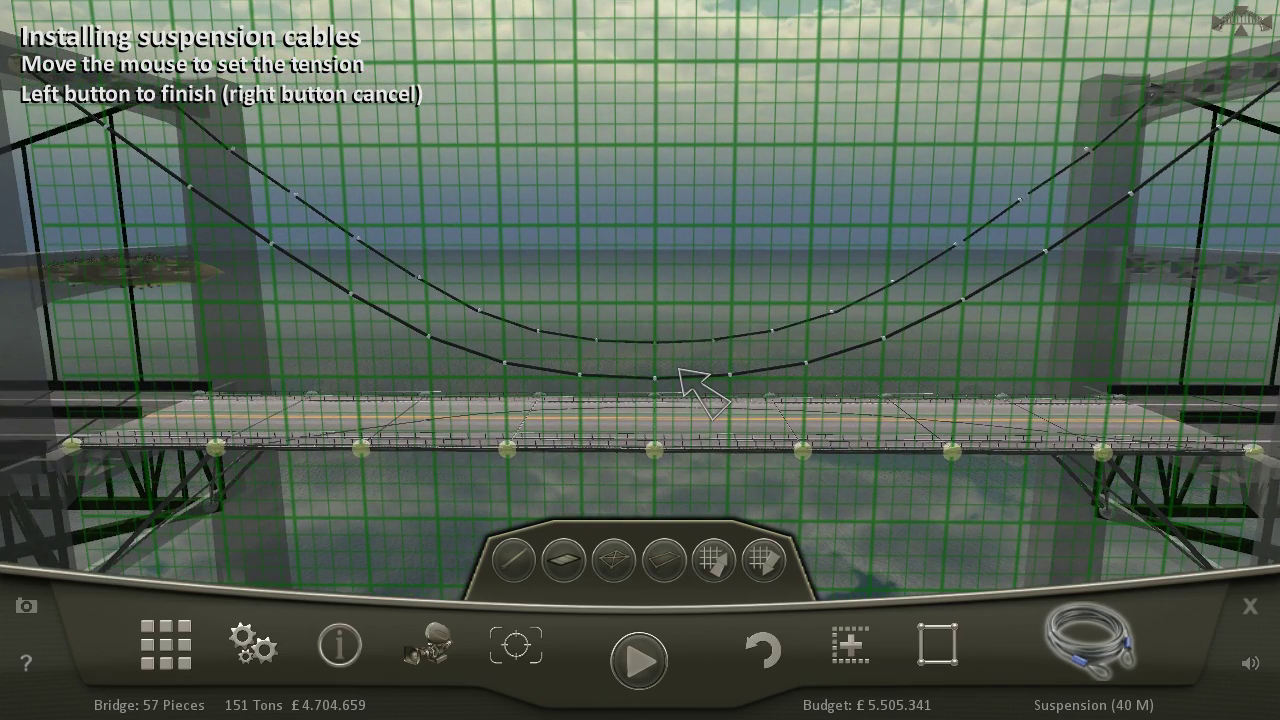
scroll(697, 385, "up", 2)
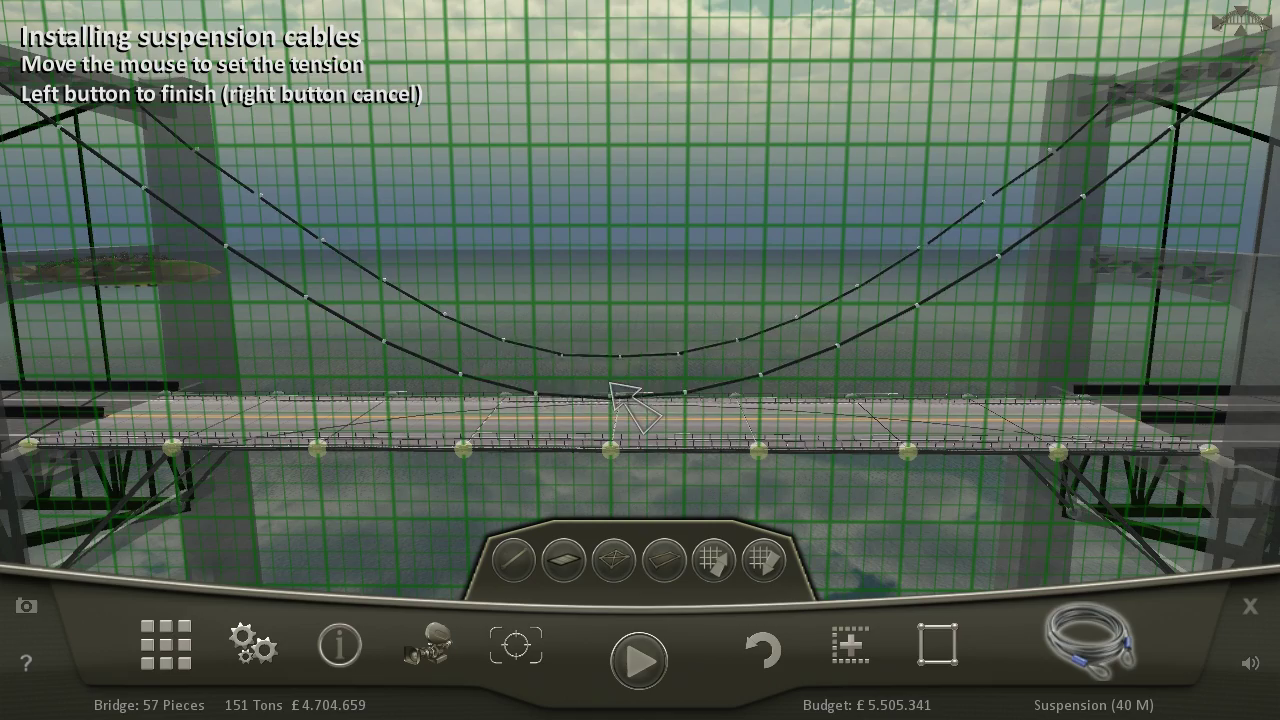
left_click(625, 395)
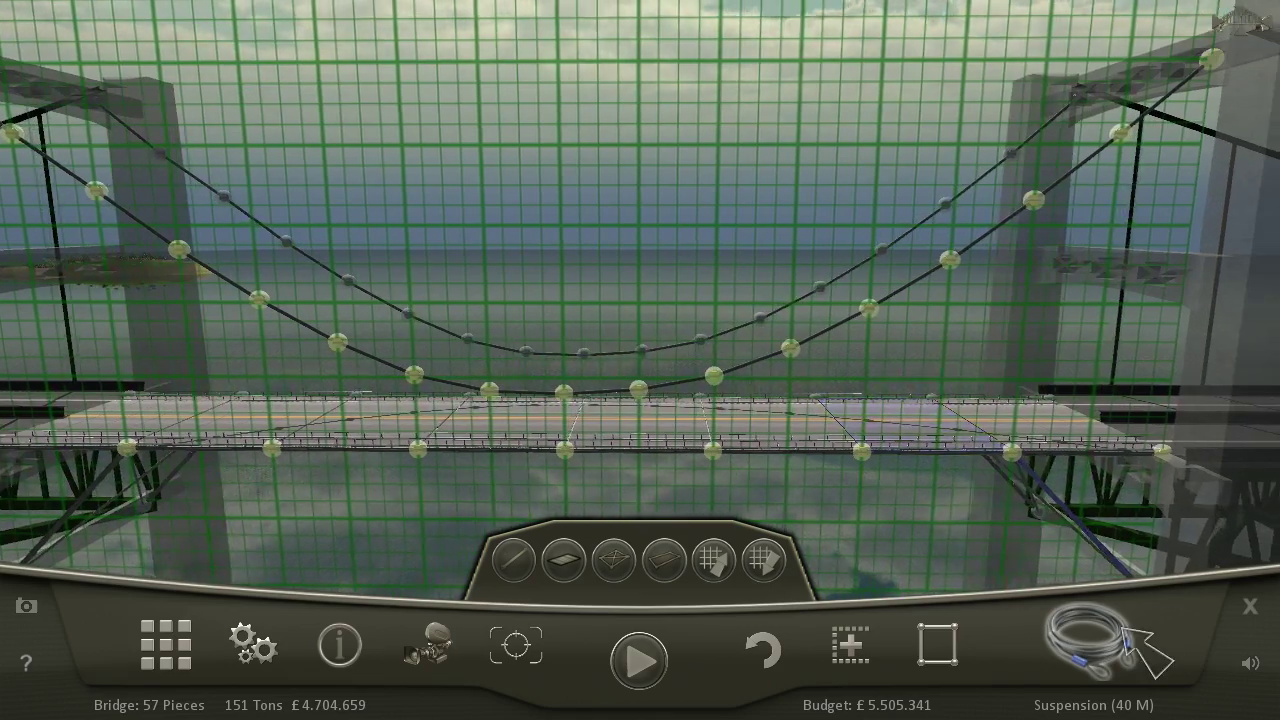
left_click(1090, 640)
left_click(1035, 285)
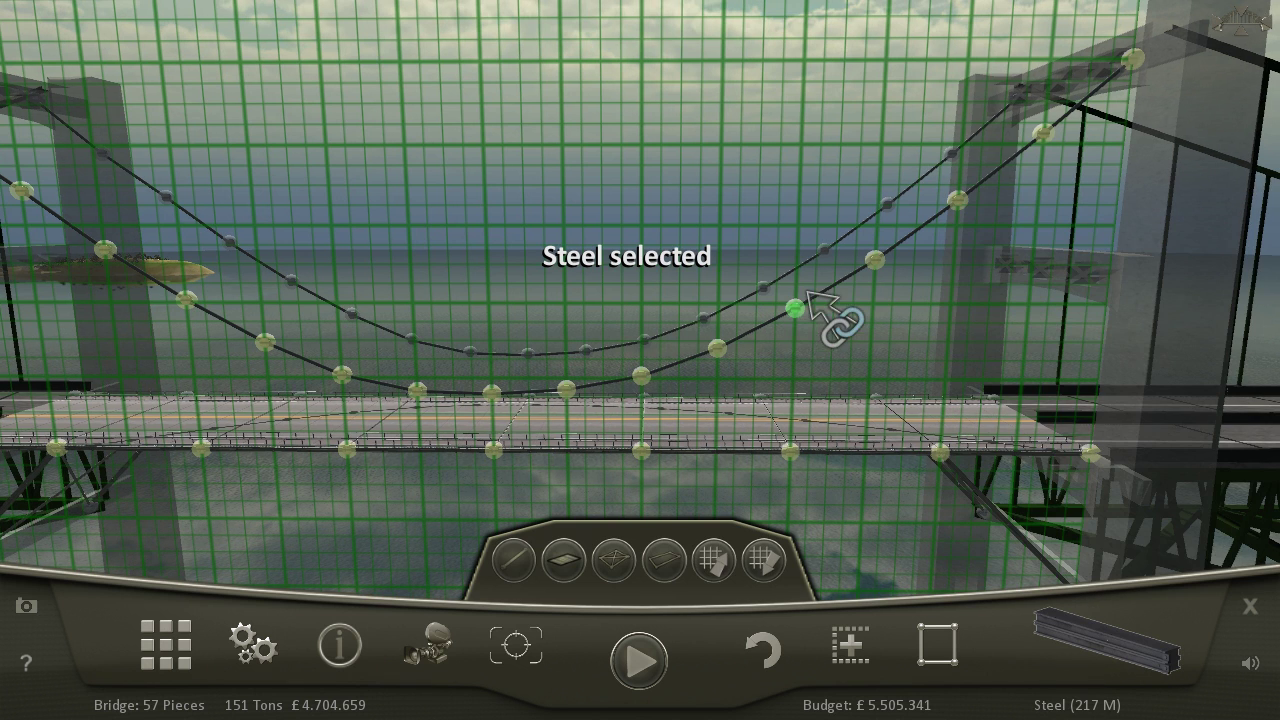
- Add steel struts from the deck's right end up to the suspension cables and inspect the span
left_click(943, 468)
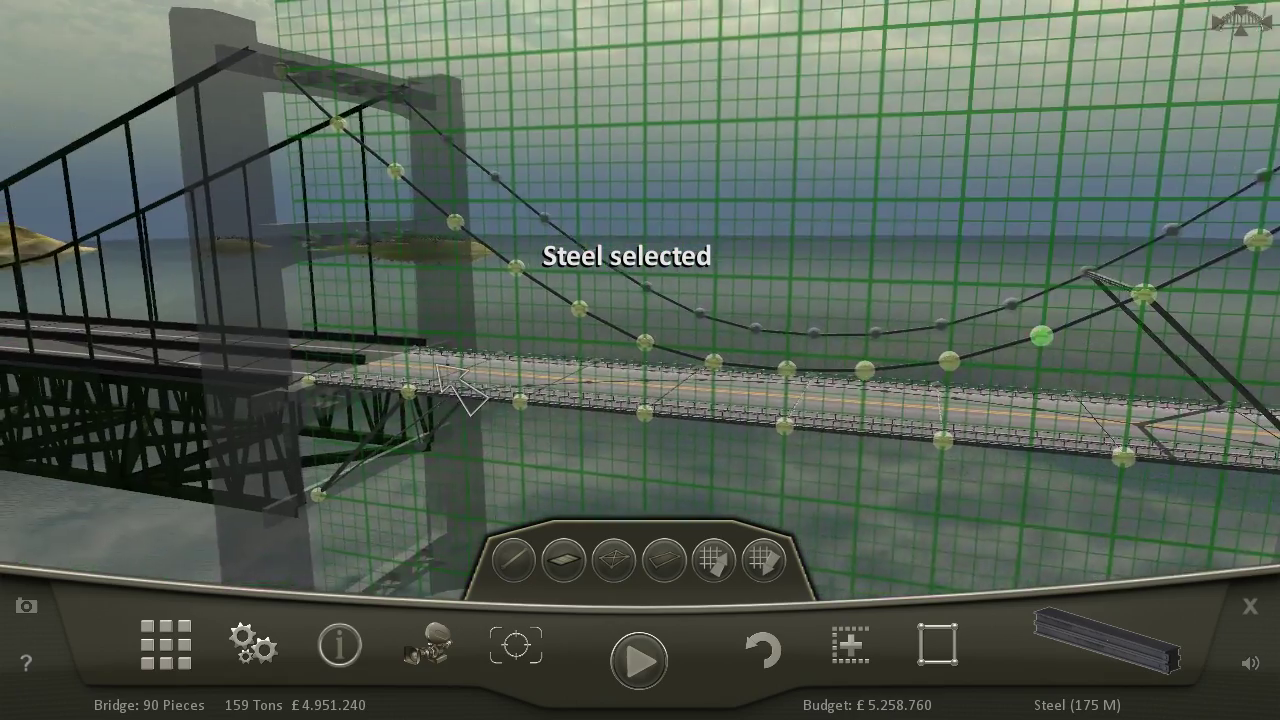
left_click_drag(450, 385, 505, 450)
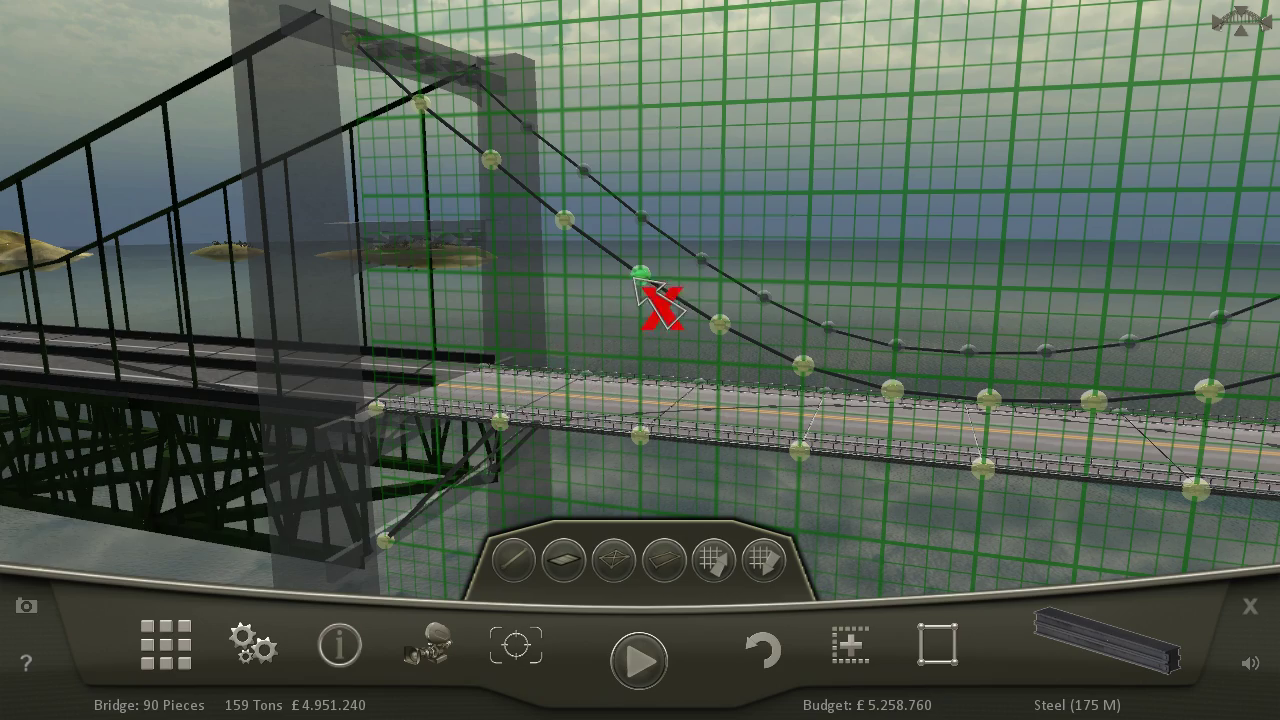
left_click_drag(648, 282, 560, 430)
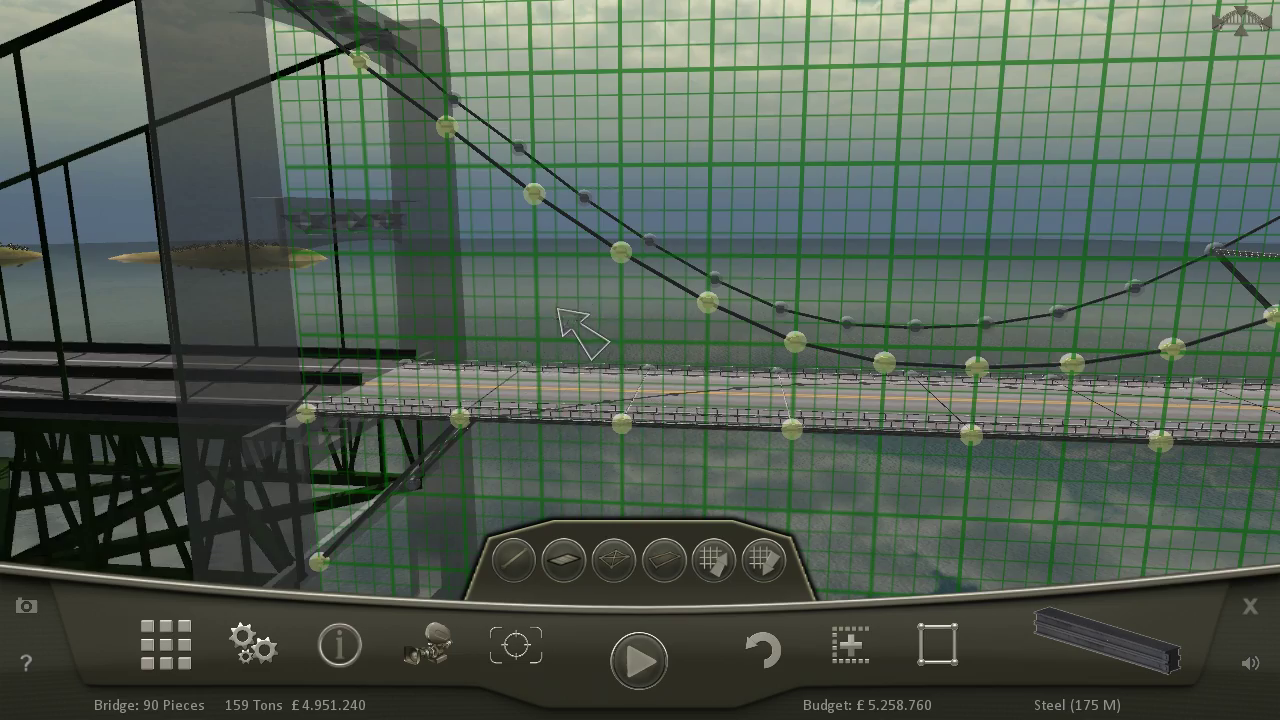
left_click_drag(575, 322, 478, 420)
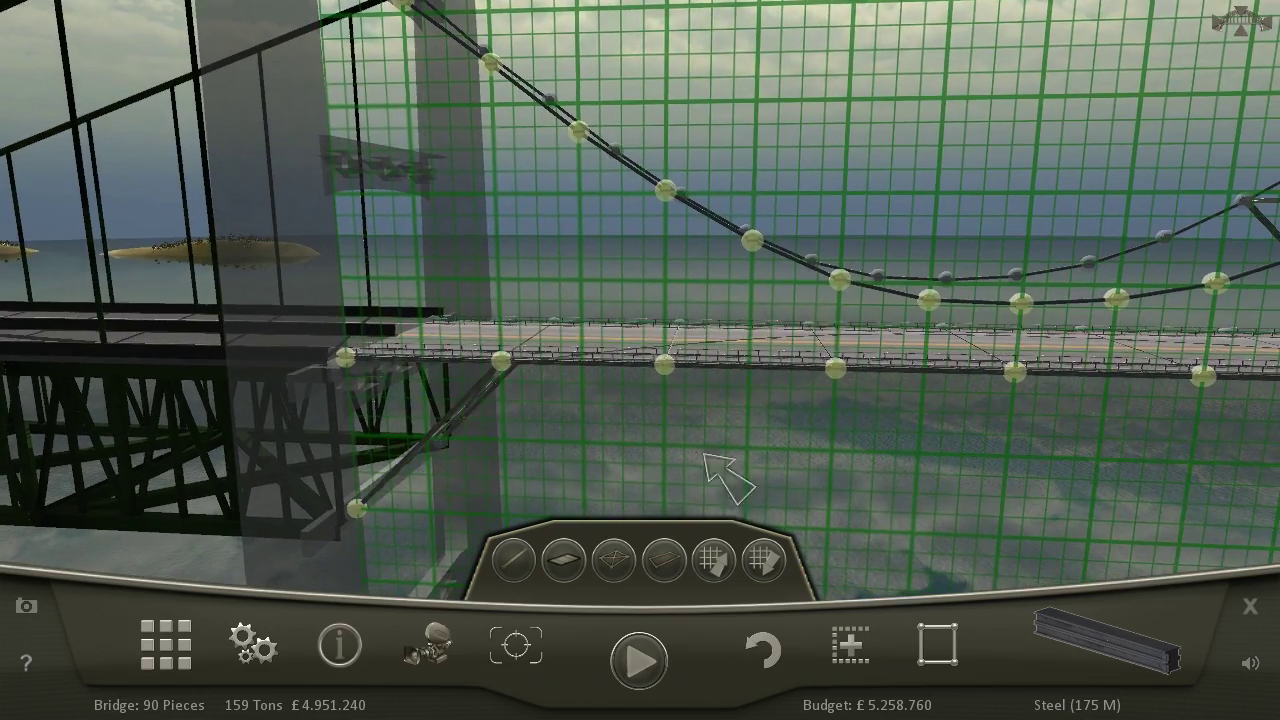
mouse_move(740, 480)
left_mouse_down()
mouse_move(1150, 335)
mouse_move(1025, 315)
mouse_move(560, 435)
left_mouse_up()
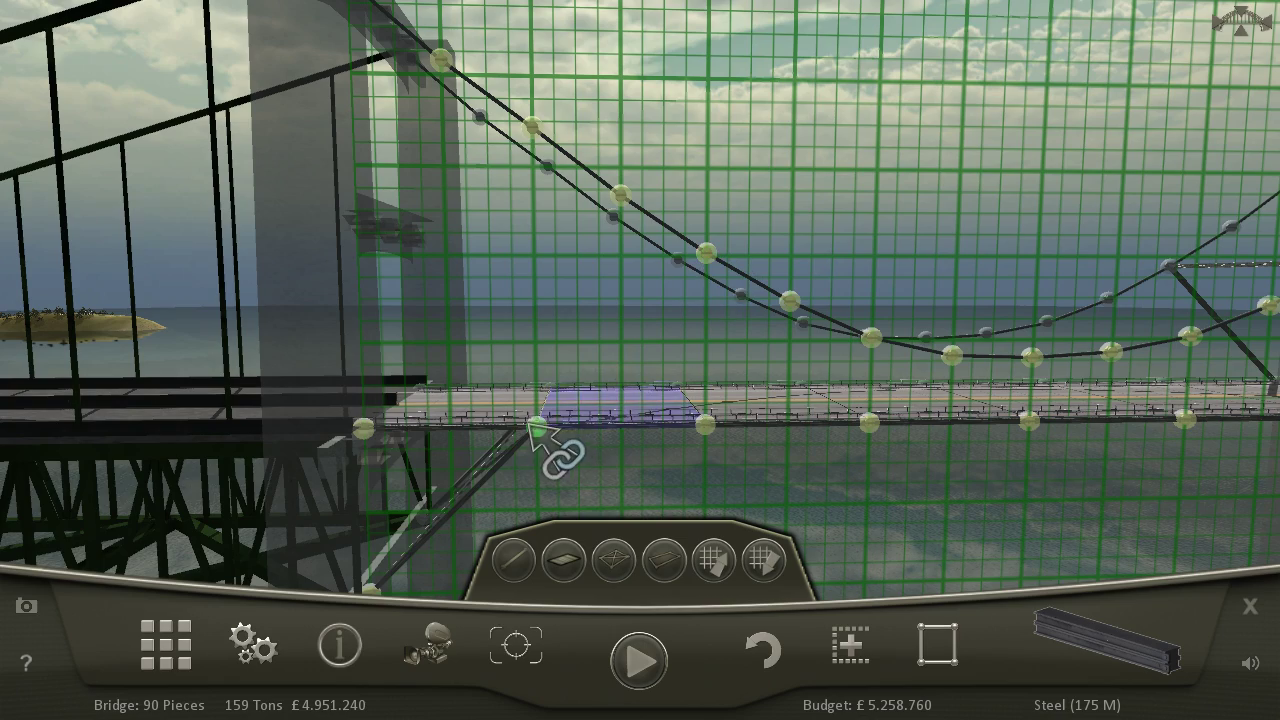
left_click_drag(725, 280, 985, 425)
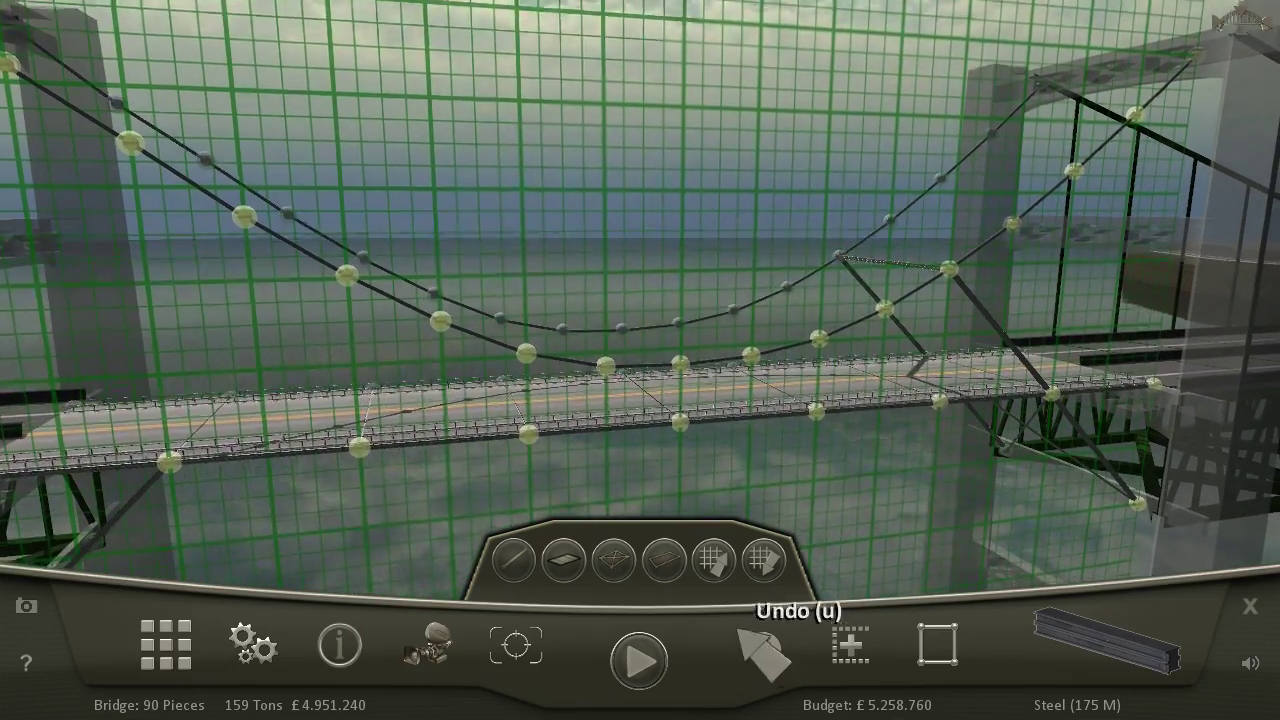
left_click(762, 650)
left_click_drag(560, 430, 470, 270)
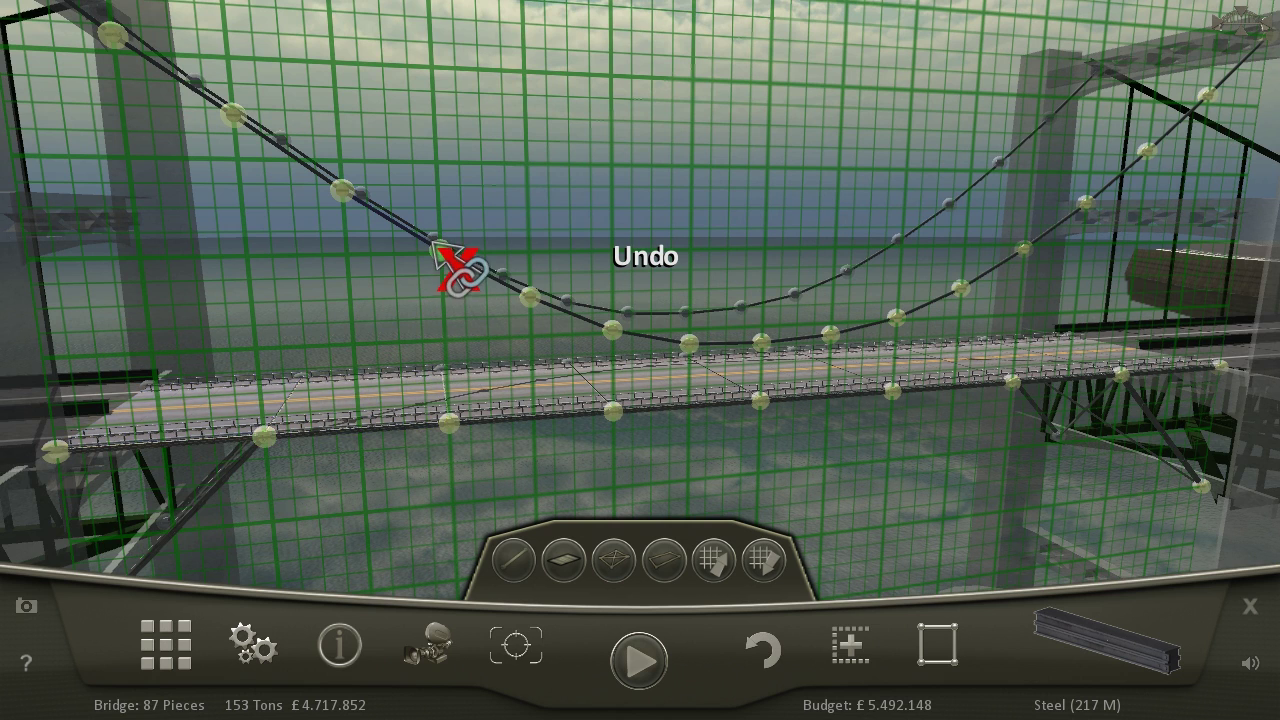
mouse_move(300, 430)
left_mouse_down()
mouse_move(140, 512)
mouse_move(85, 485)
mouse_move(130, 497)
mouse_move(70, 490)
left_mouse_up()
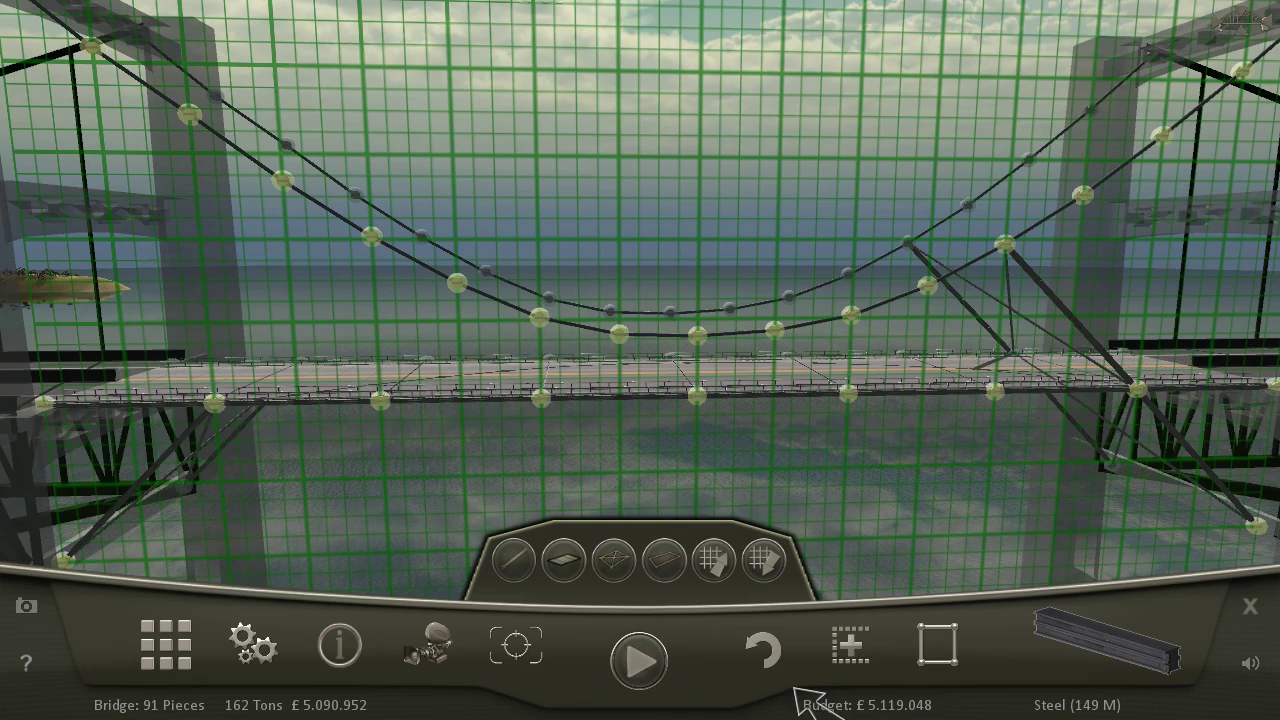
- Undo the earlier cables and braces, and select suspension cables
left_click(763, 648)
left_click(763, 648)
left_click(1105, 640)
left_click(1110, 528)
left_click_drag(1077, 183, 1100, 260)
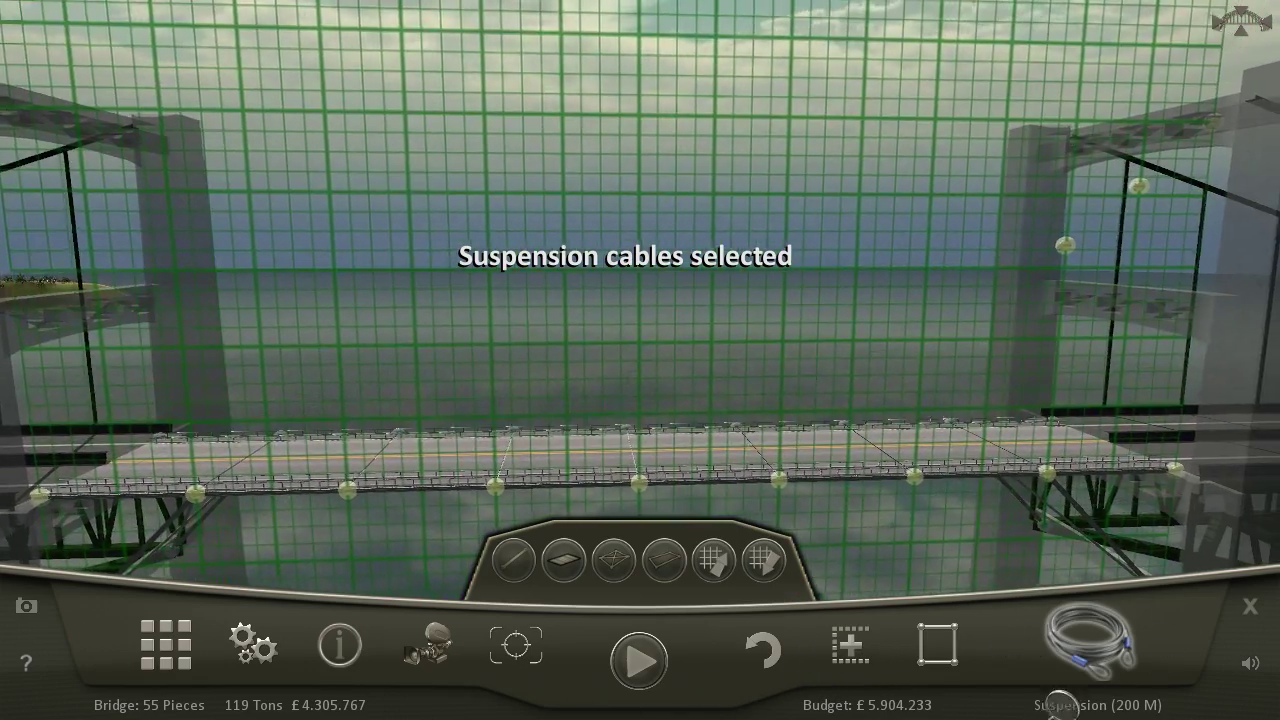
key("u")
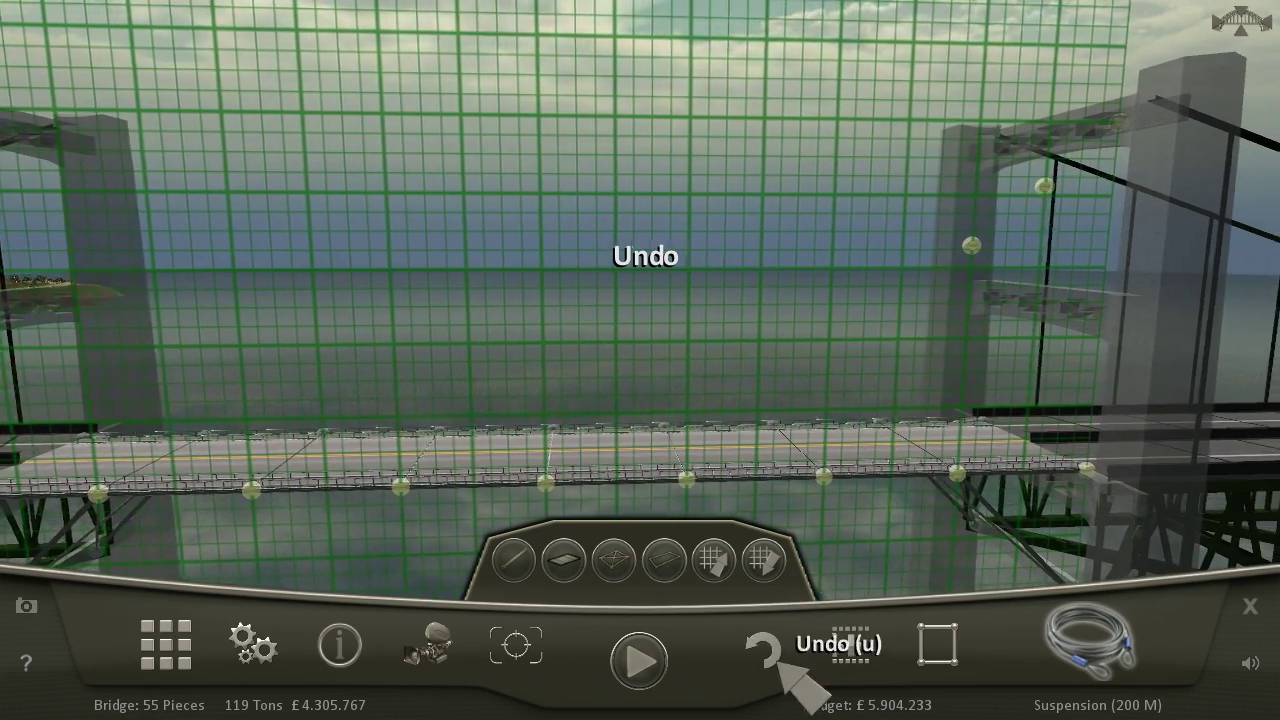
left_click(763, 648)
- Hang a new suspension cable between the tower tops, then run a test that collapses
mouse_move(850, 520)
left_mouse_down()
mouse_move(930, 262)
mouse_move(918, 335)
left_mouse_up()
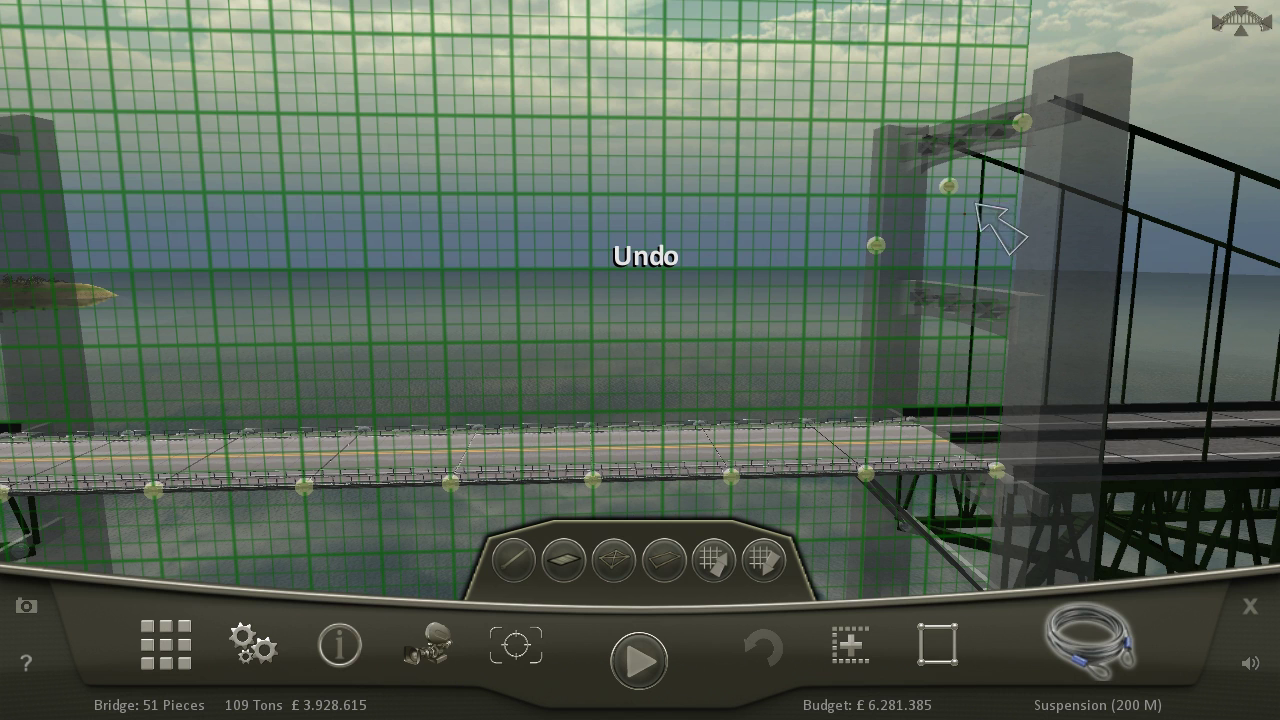
left_click(950, 187)
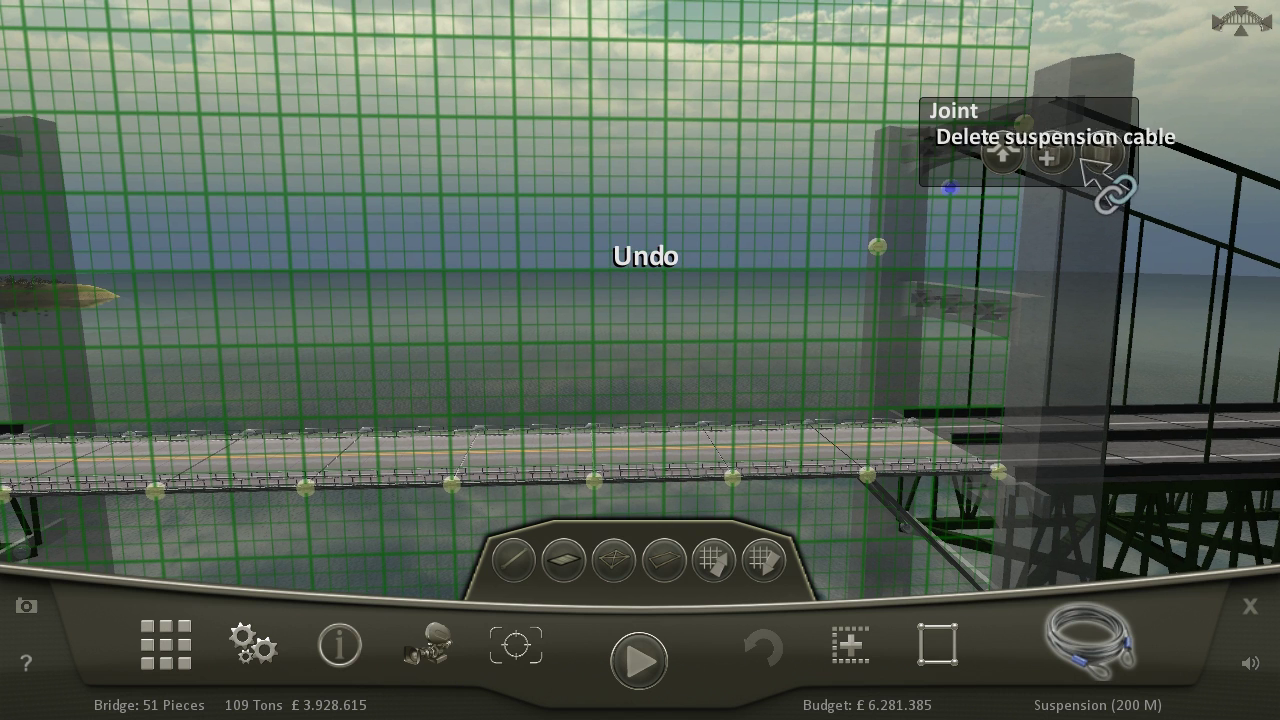
left_click(1038, 120)
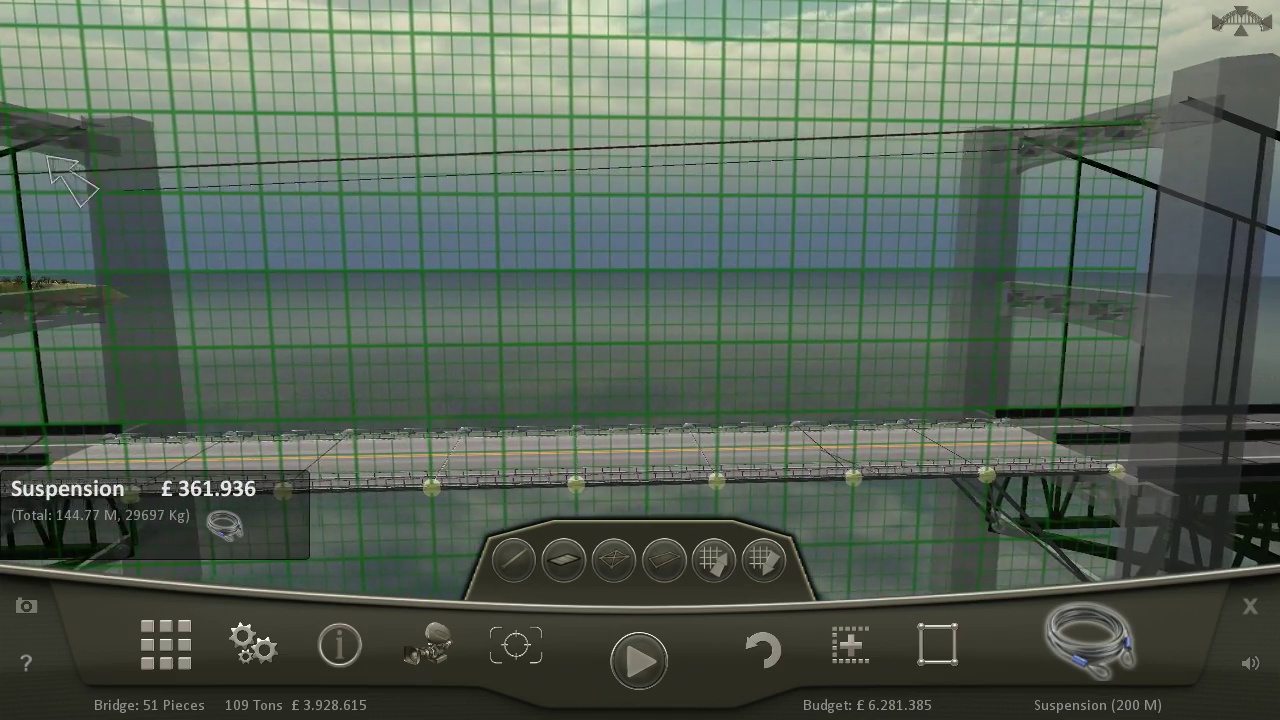
left_click(38, 108)
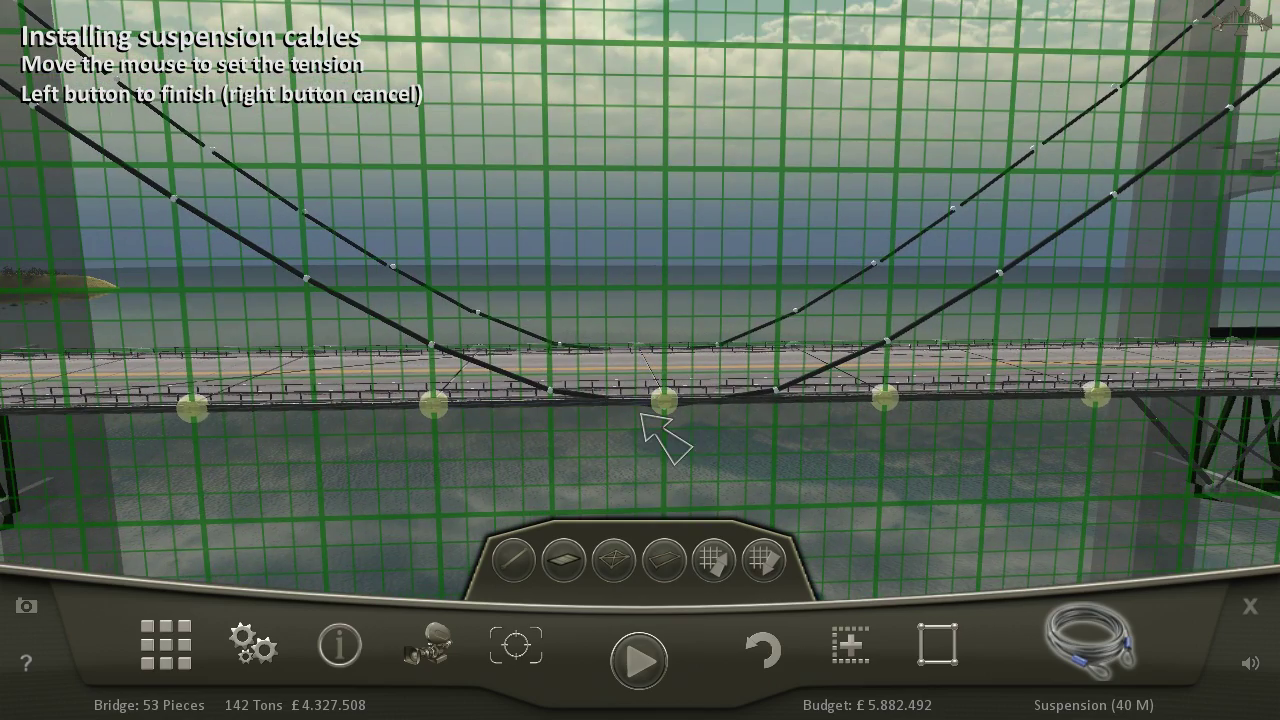
left_click(657, 427)
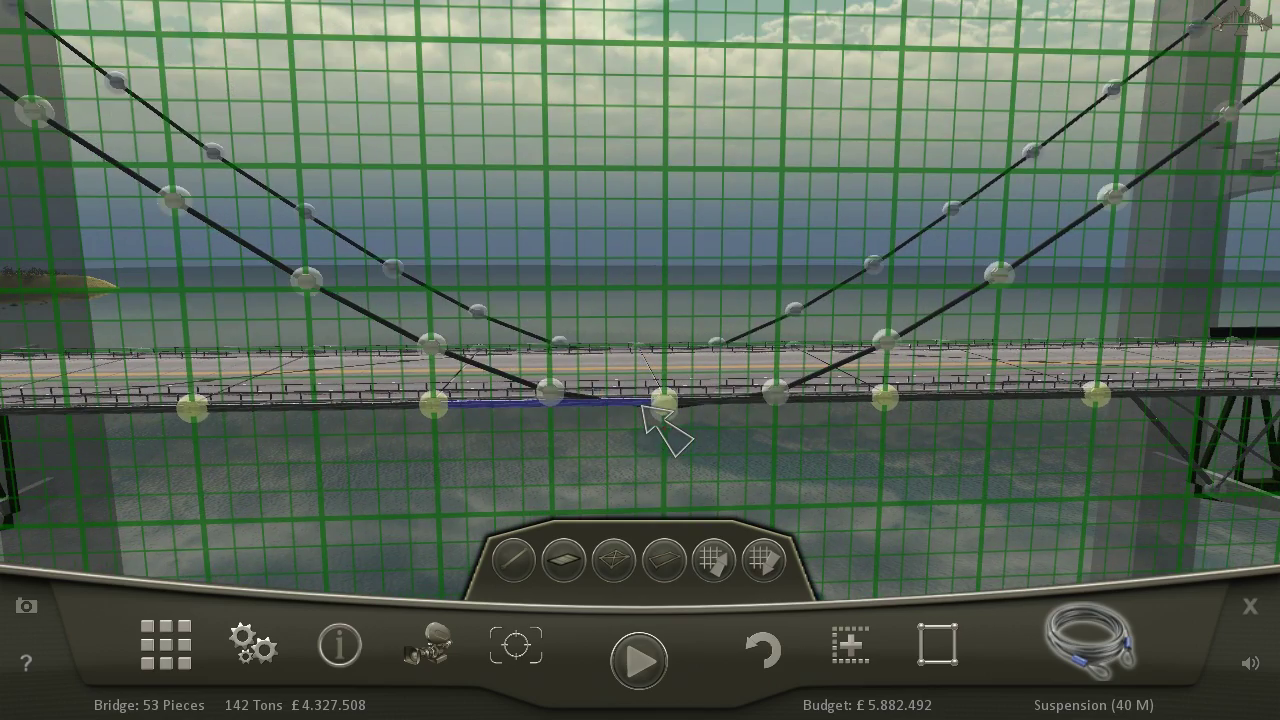
left_click(638, 657)
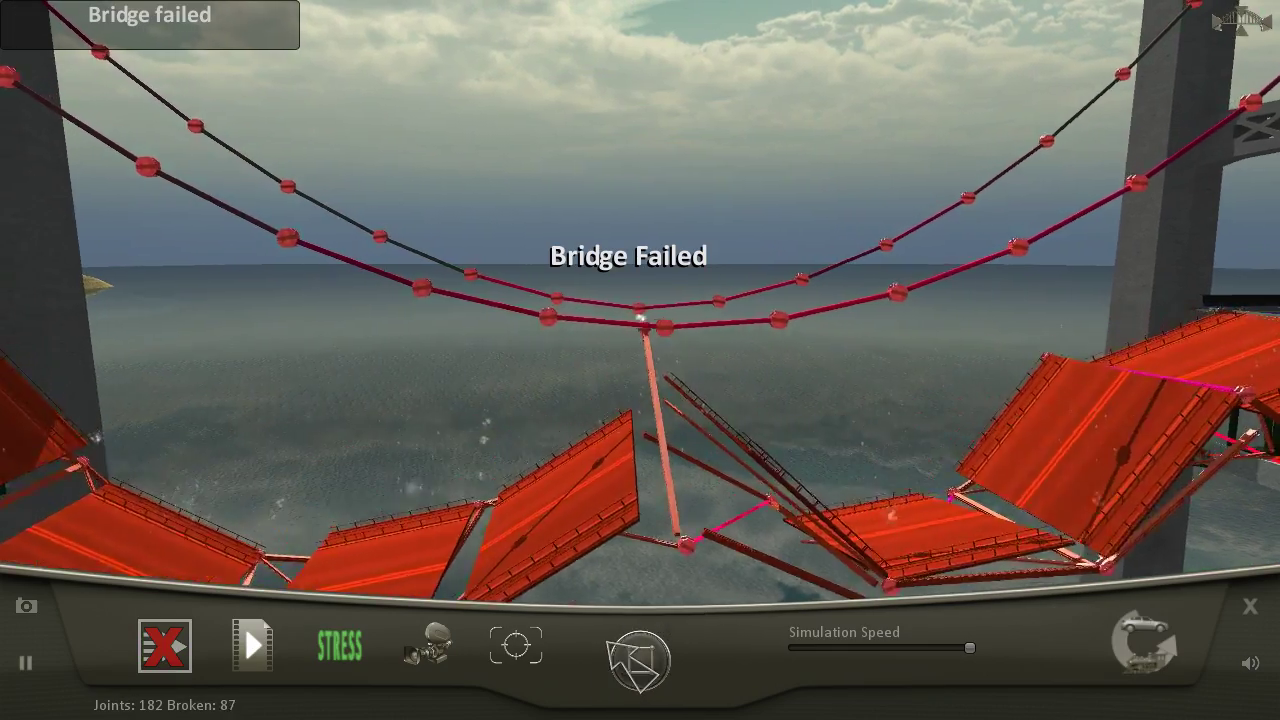
left_click(638, 657)
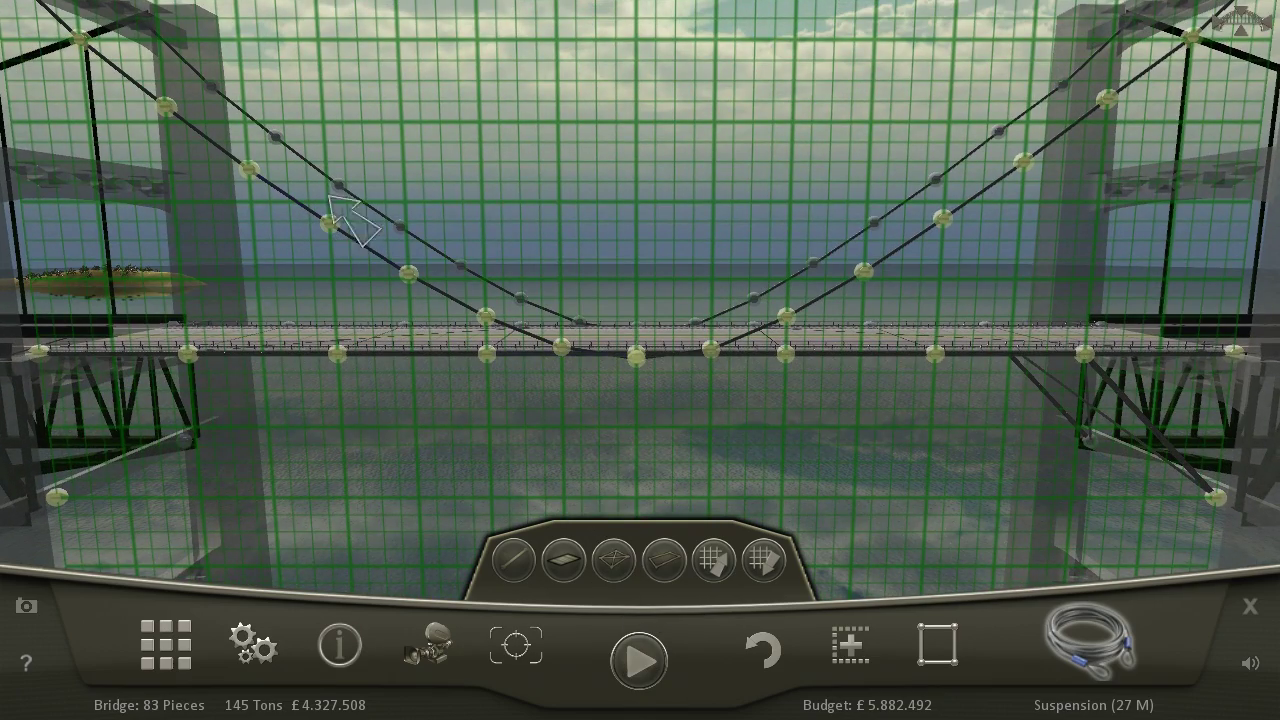
- Delete the existing suspension cables and zoom out to see both towers
left_click(332, 224)
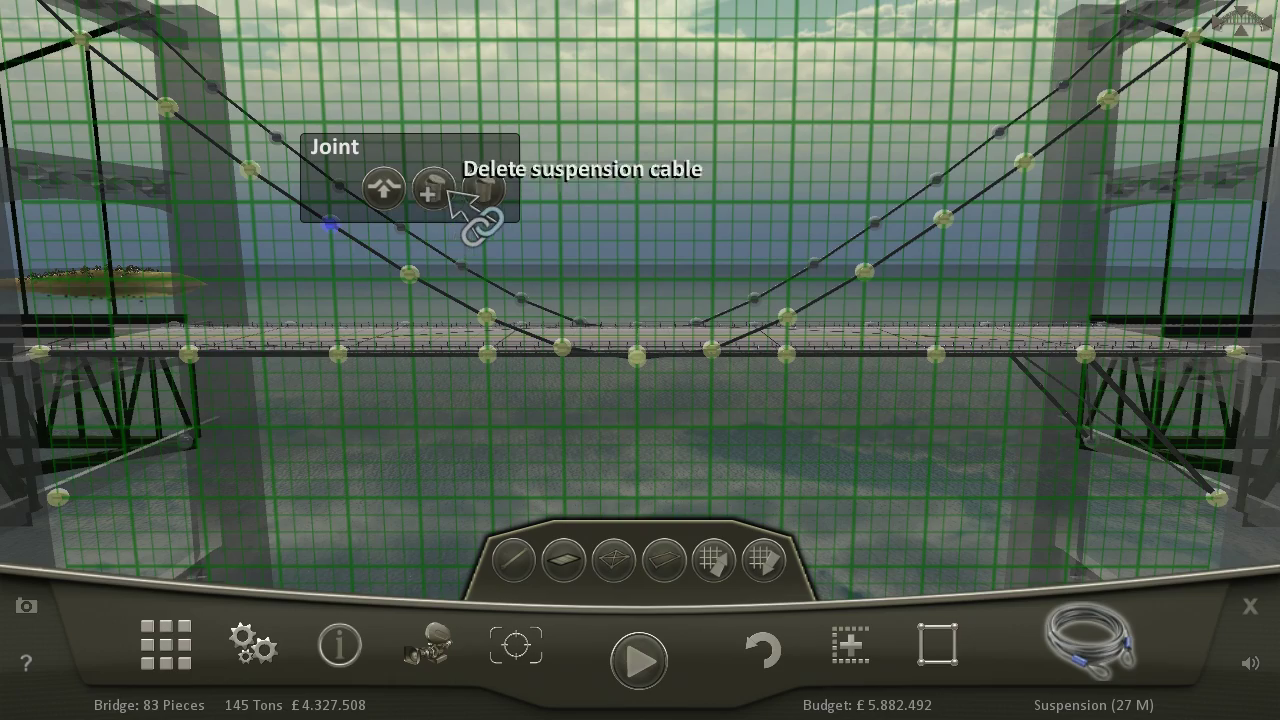
left_click_drag(400, 212, 182, 92)
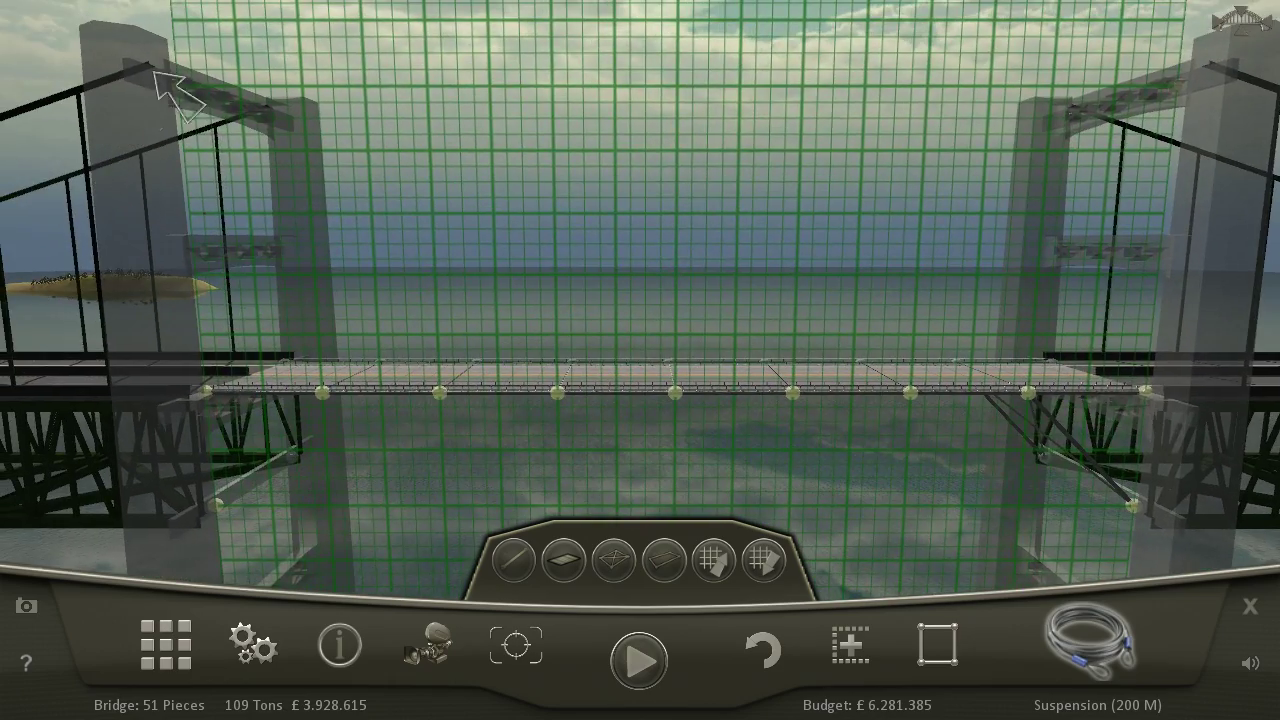
mouse_move(430, 45)
left_mouse_down()
mouse_move(1115, 128)
mouse_move(1055, 175)
left_mouse_up()
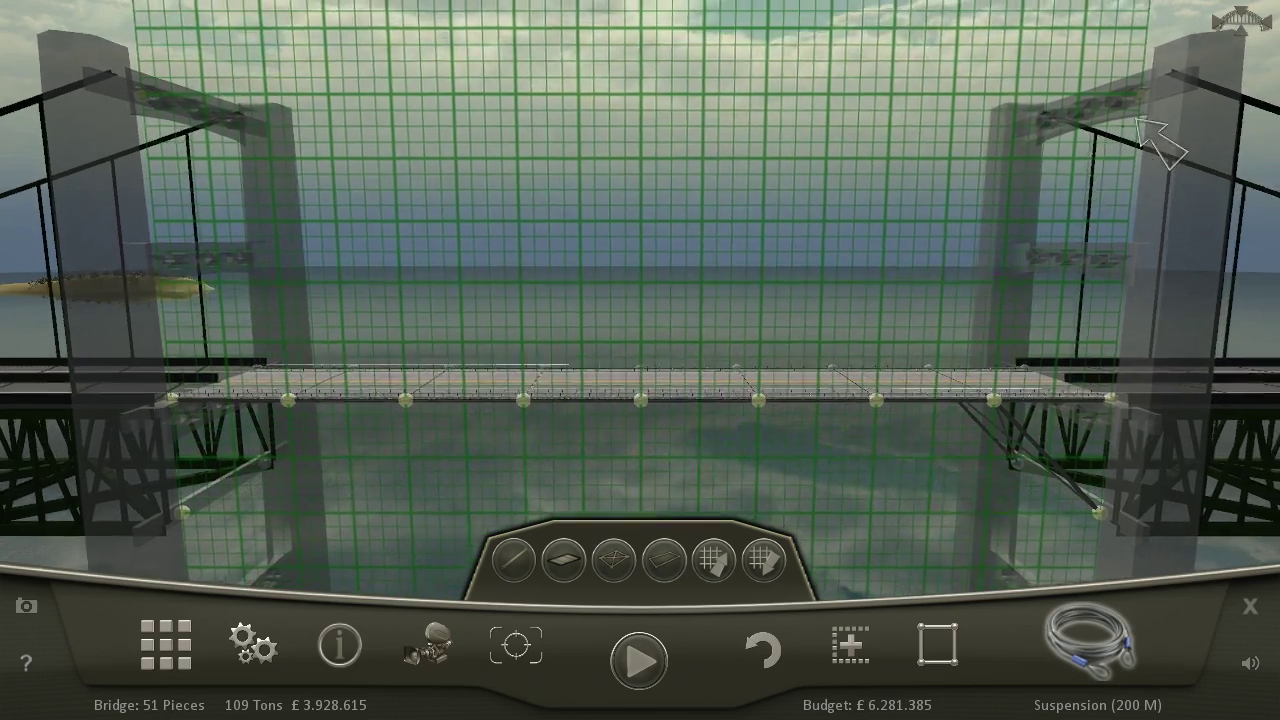
- Stretch a new tower-to-tower suspension cable with a deep sag dipping below the deck
left_click_drag(975, 150, 100, 155)
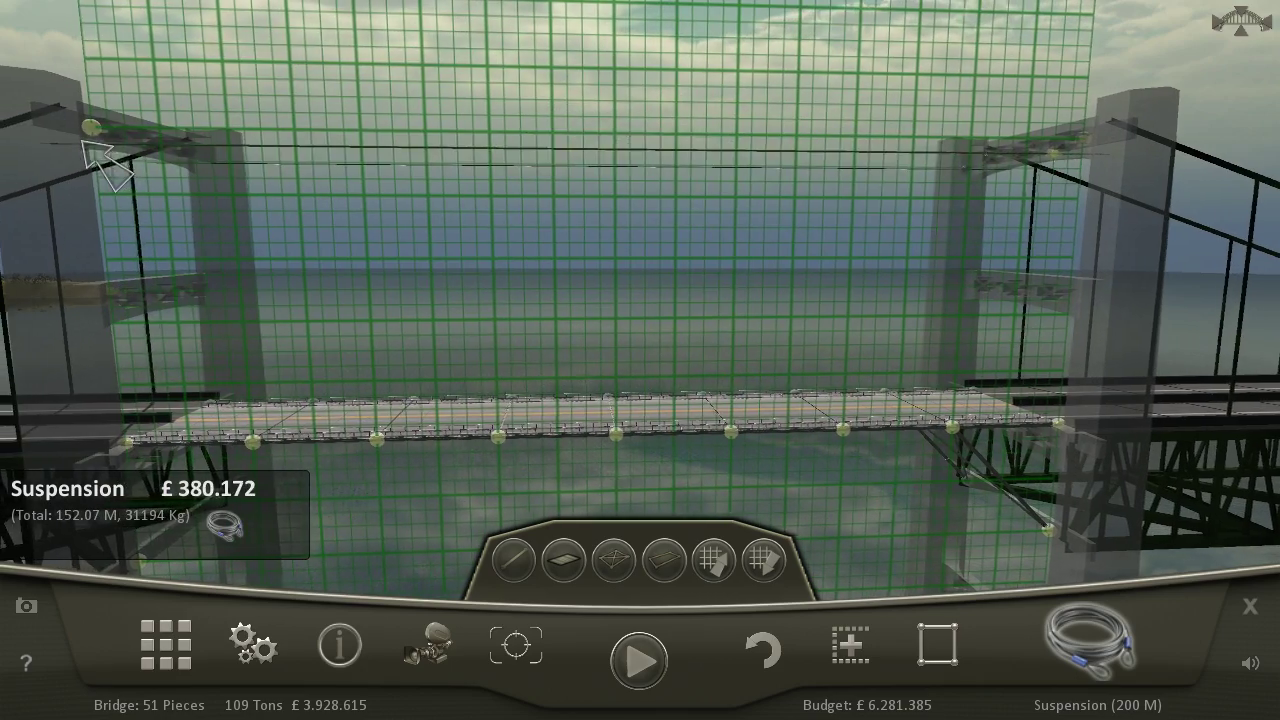
left_click(125, 150)
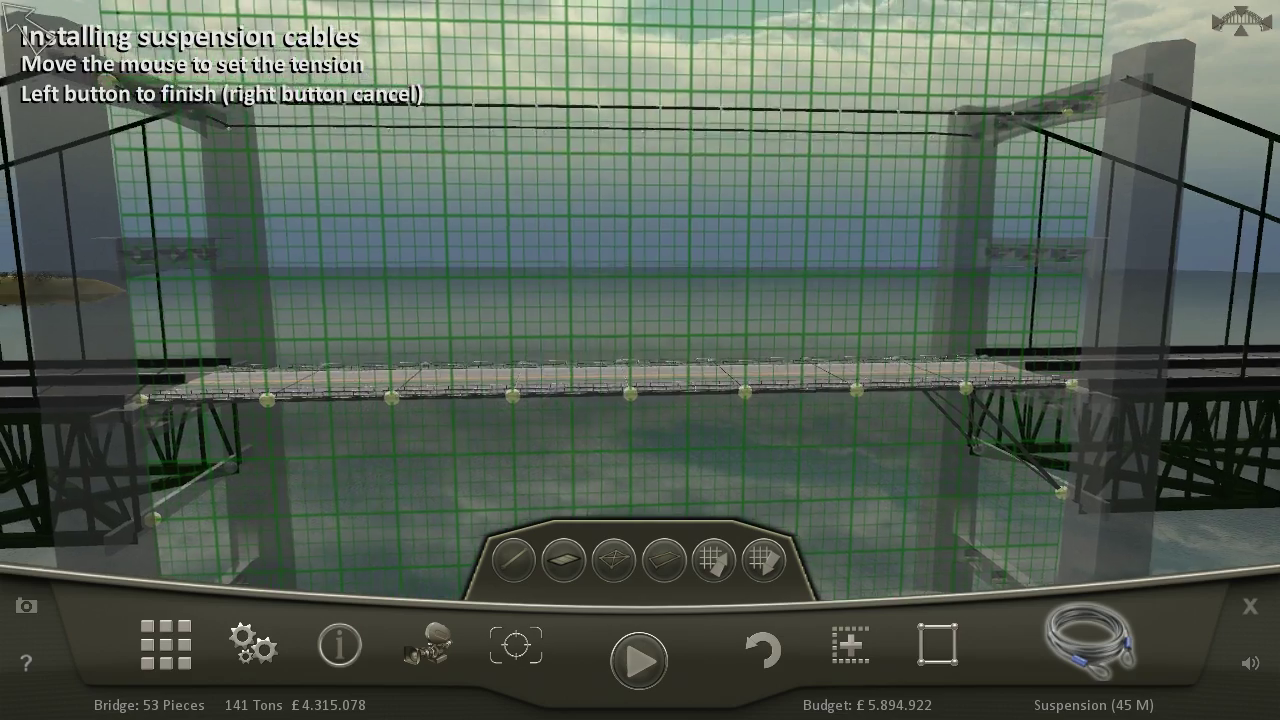
left_click_drag(570, 520, 510, 430)
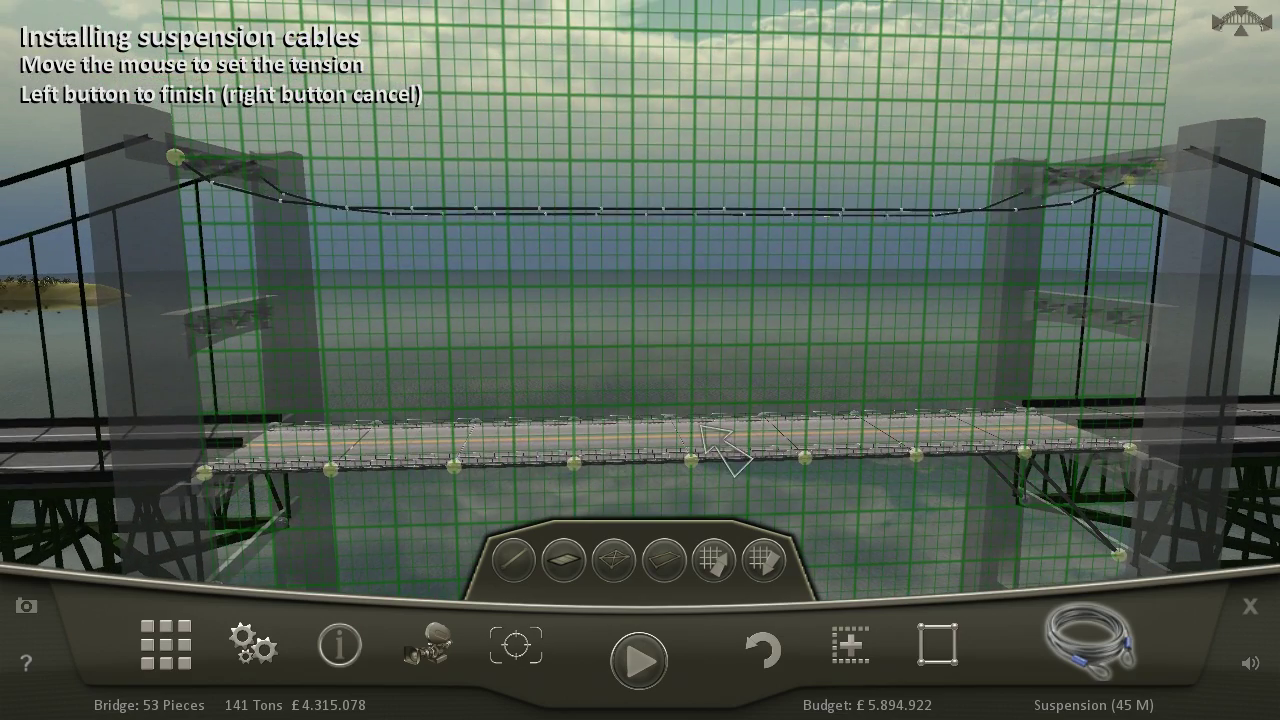
right_click(718, 440)
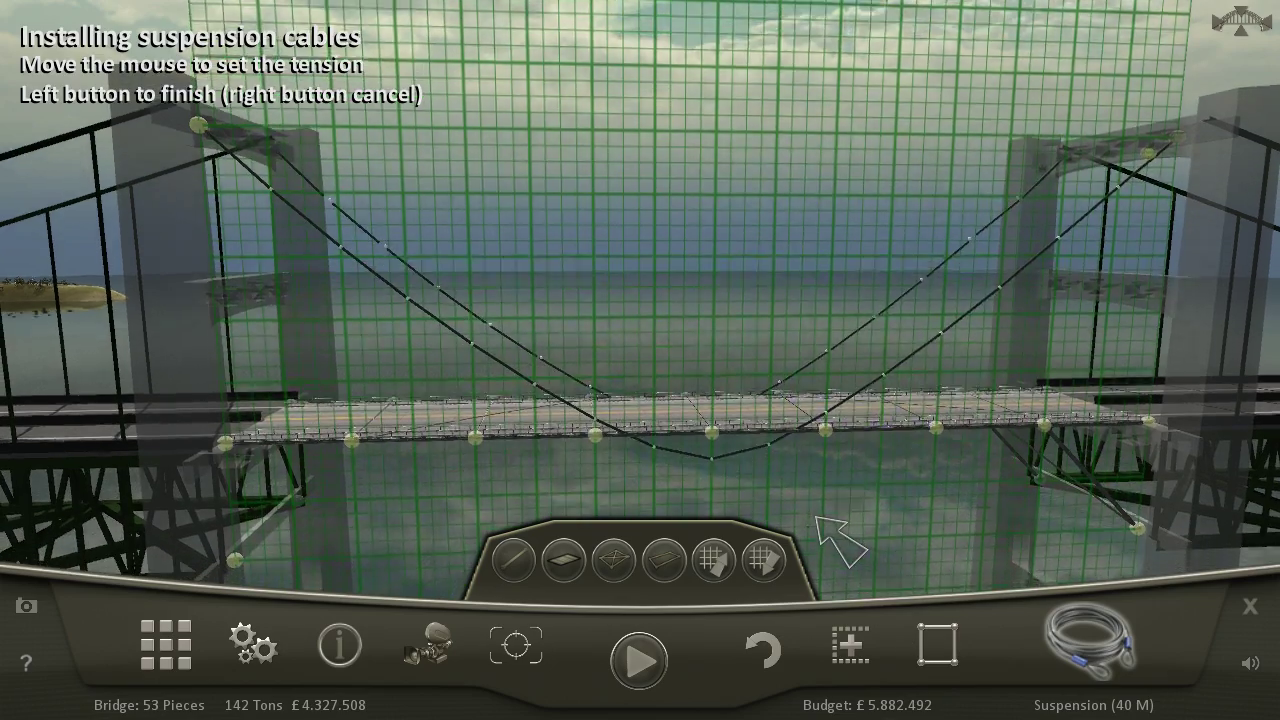
left_click(775, 490)
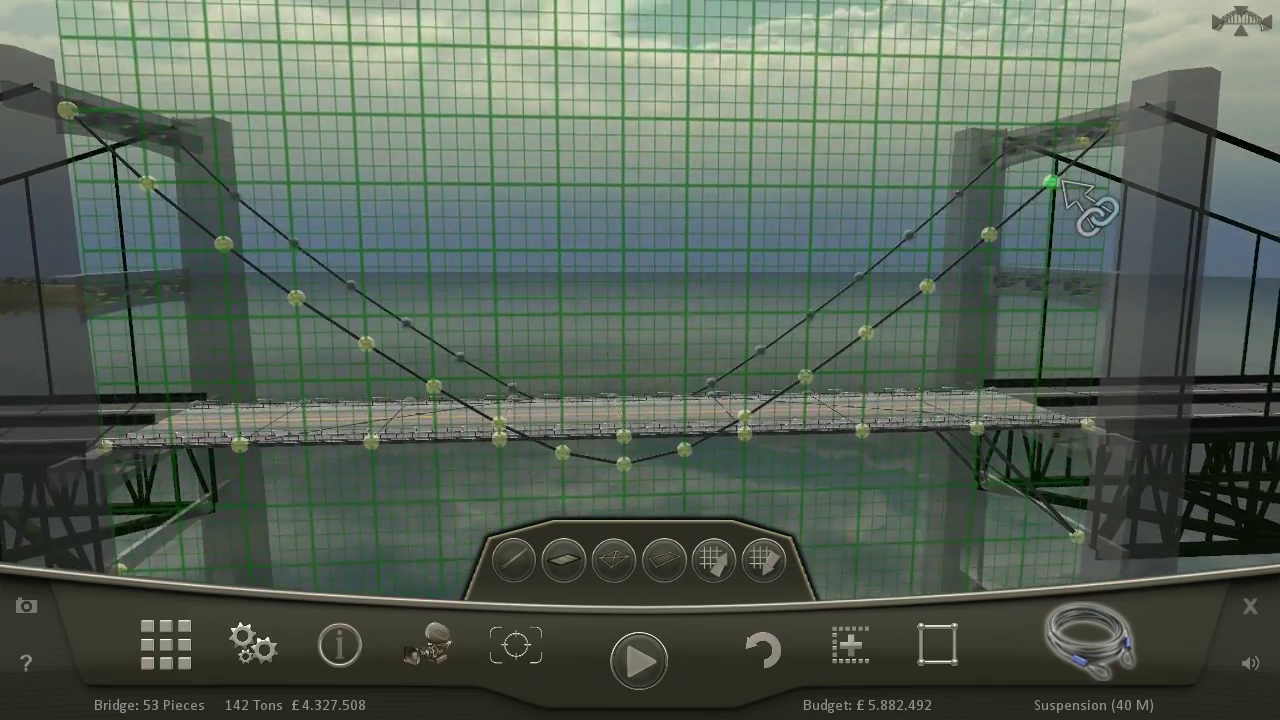
left_click_drag(1075, 190, 1060, 225)
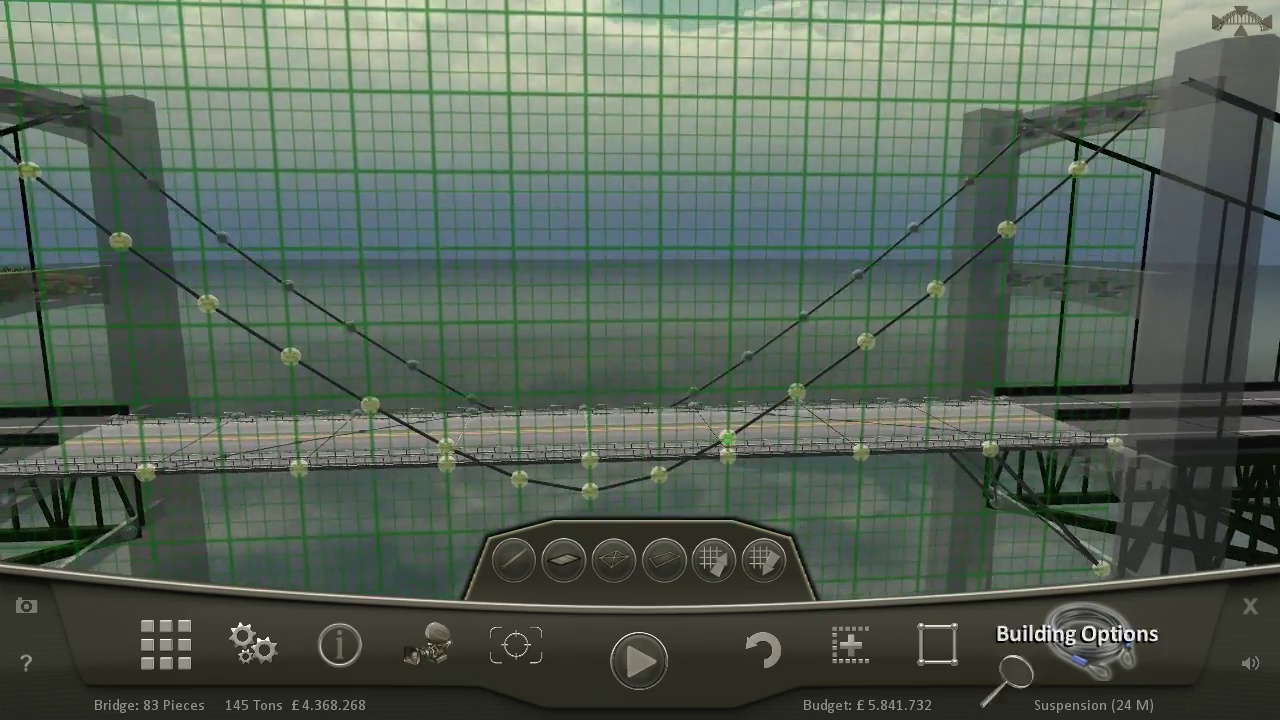
- Build an iron truss under mid-span, test it, and resume editing after the collapse
left_click(1085, 645)
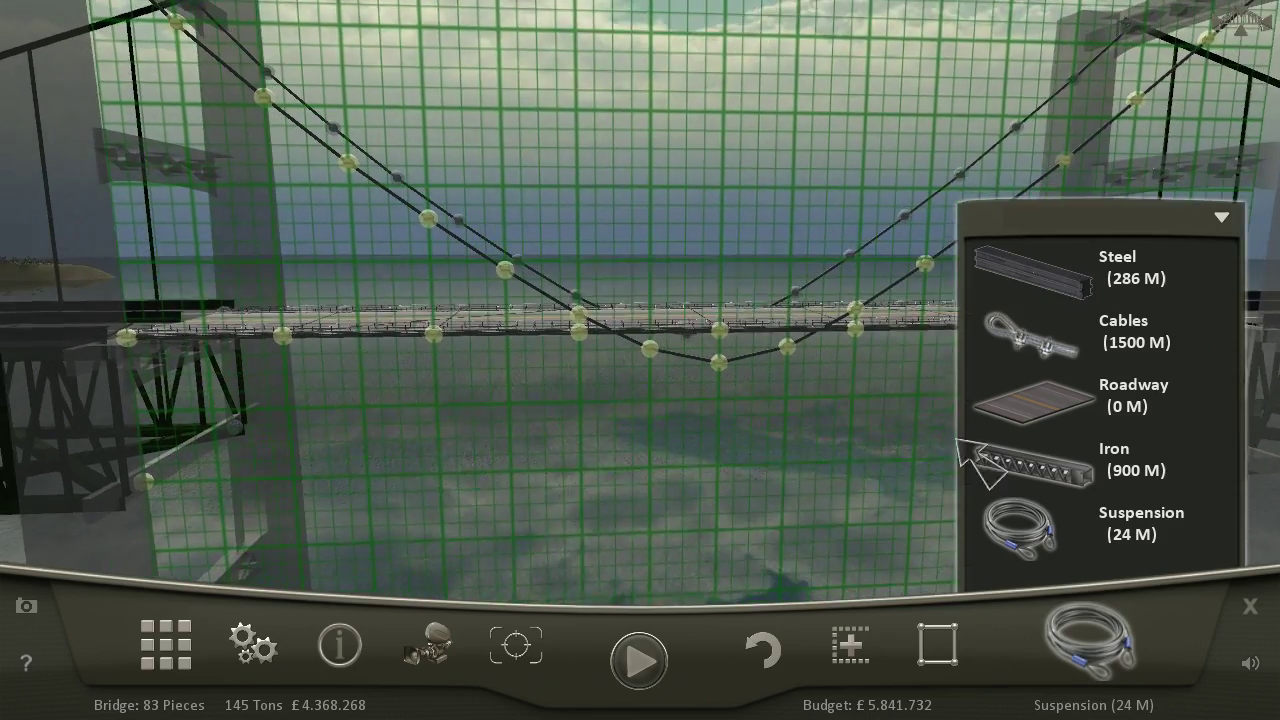
left_click(1100, 395)
scroll(840, 432, "up", 3)
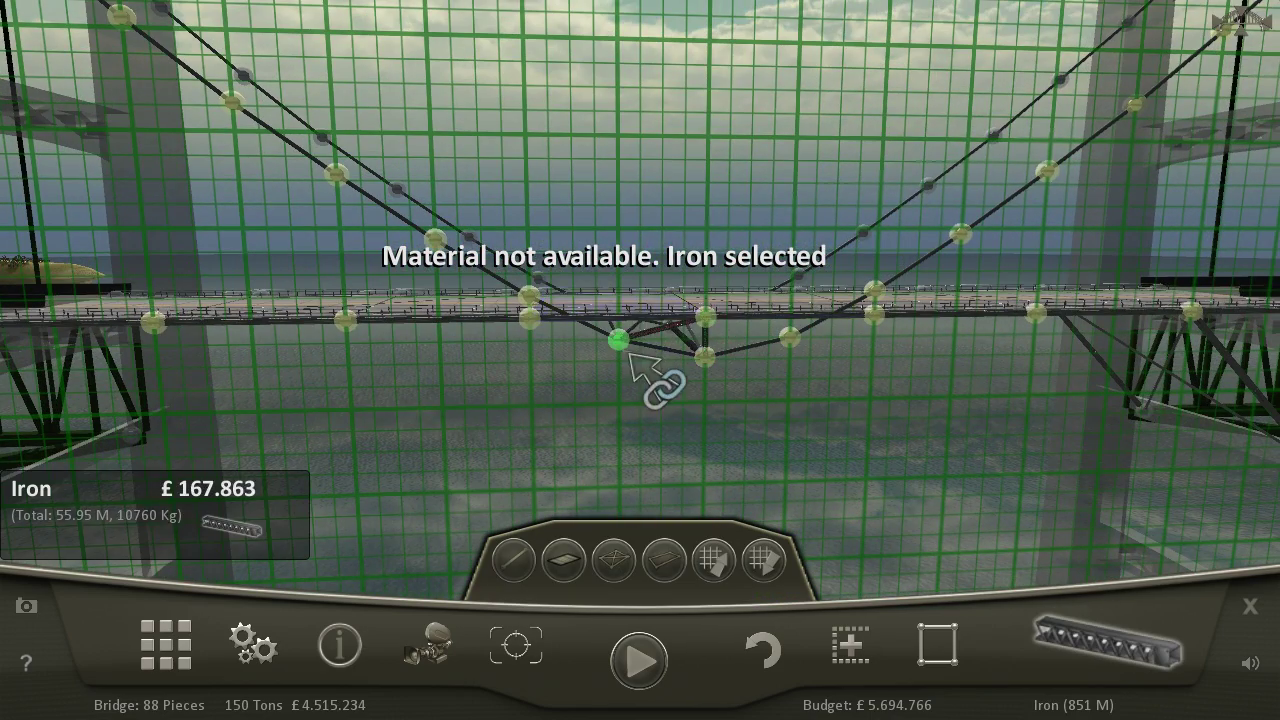
left_click(790, 340)
left_click(640, 655)
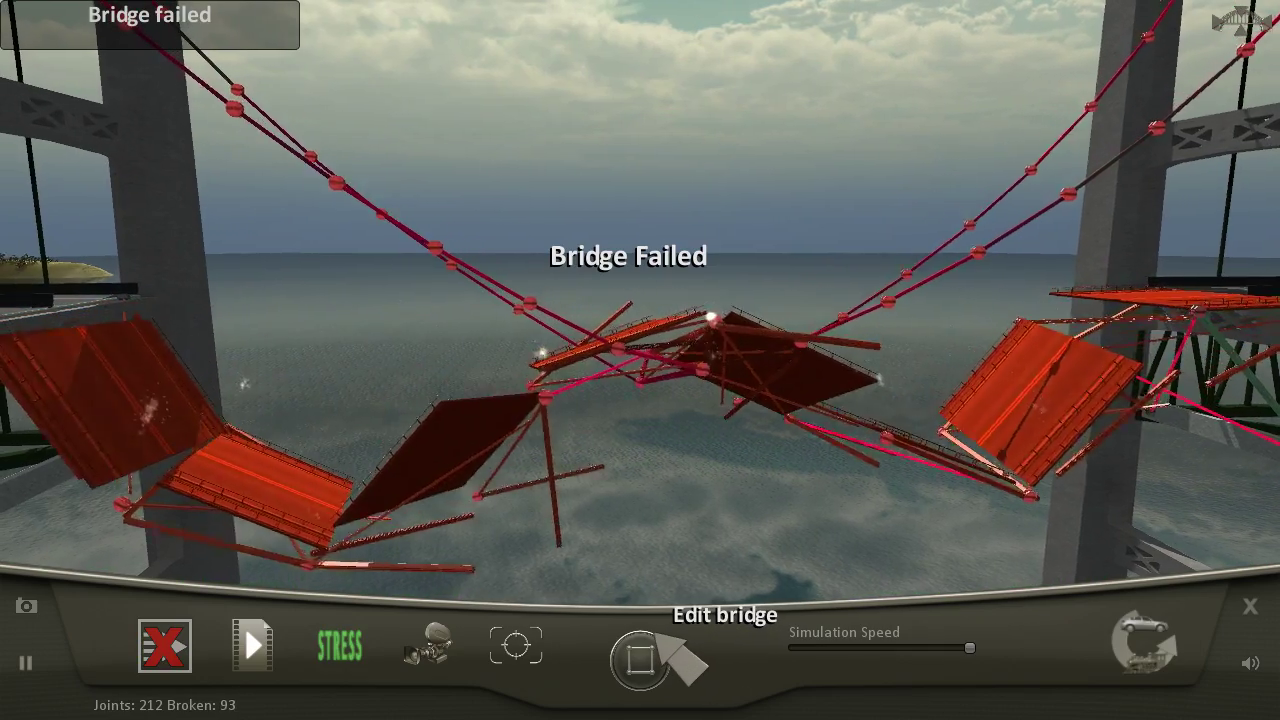
left_click(641, 657)
scroll(680, 410, "up", 3)
- Undo recent pieces and attach a cable from the deck up to the tower-side joint
left_click(1107, 645)
left_click(1100, 330)
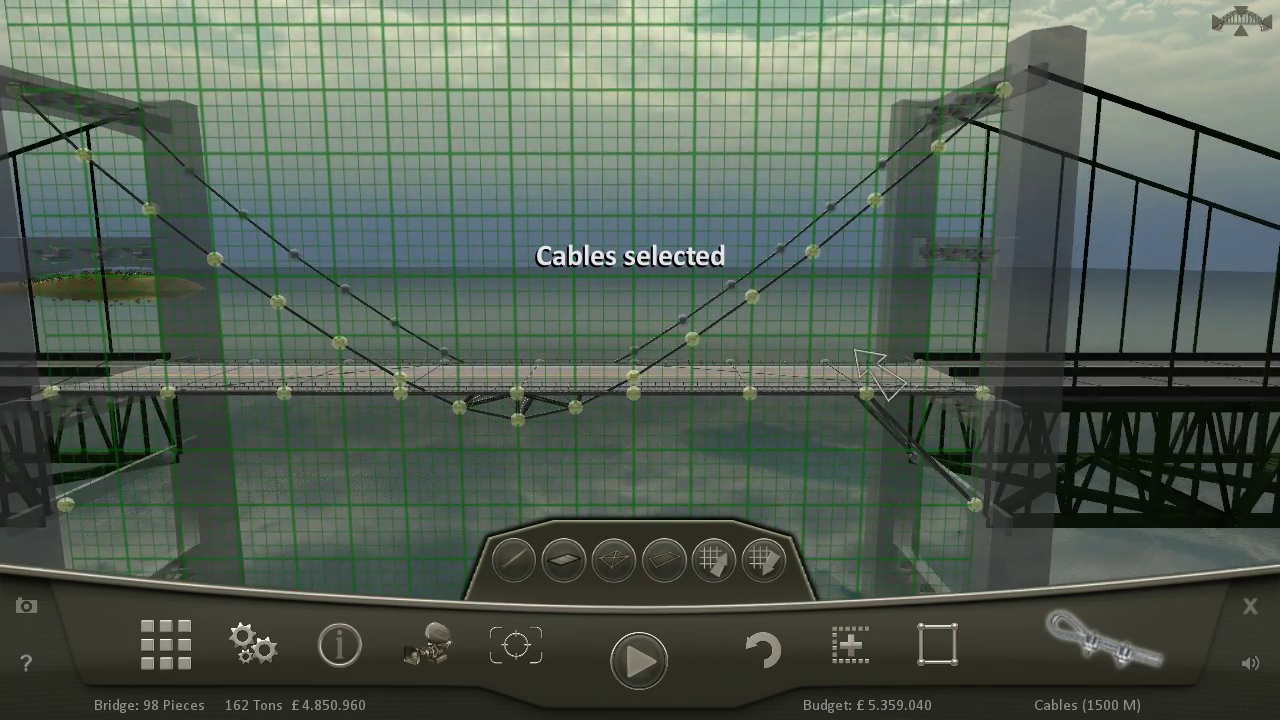
scroll(628, 375, "up", 3)
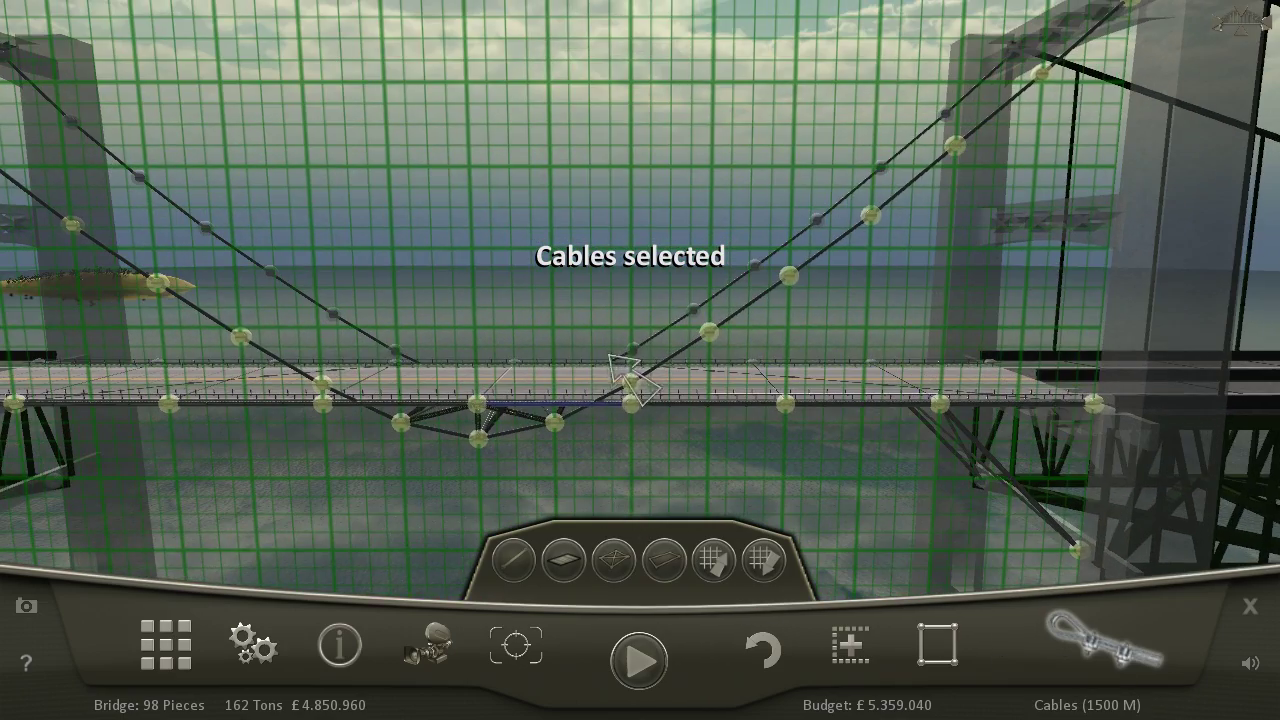
left_click(632, 388)
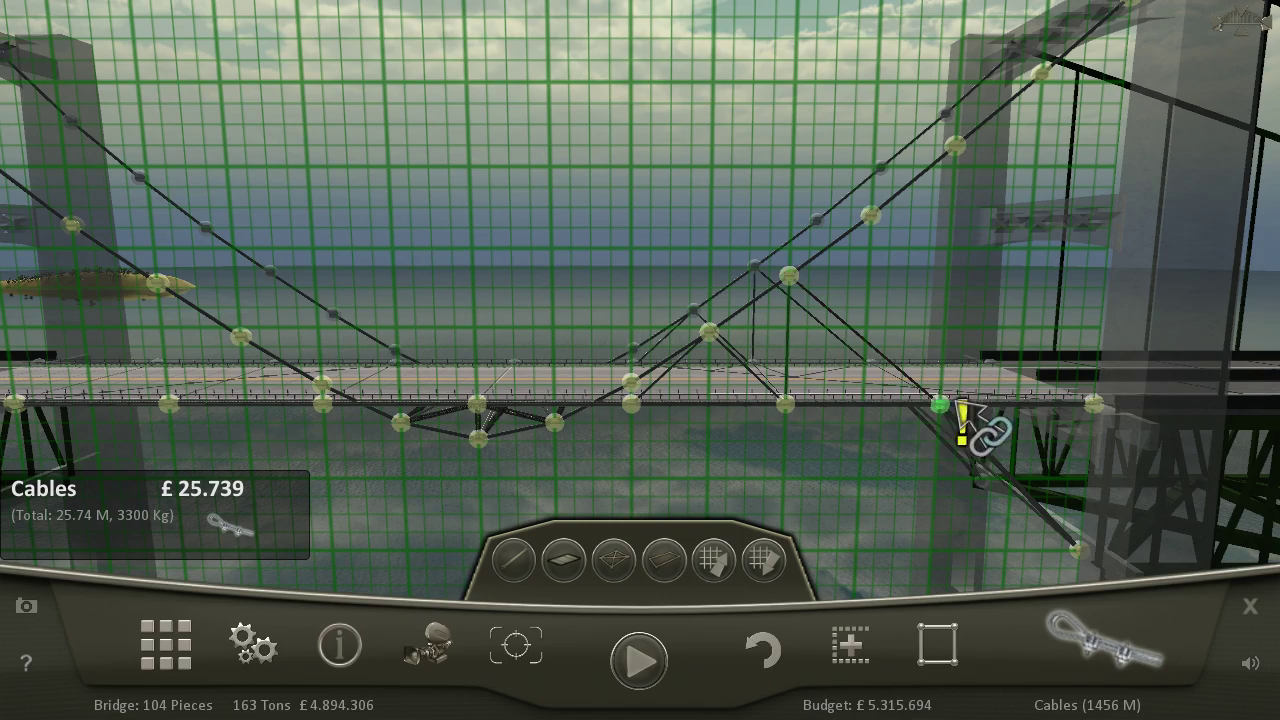
right_click(893, 210)
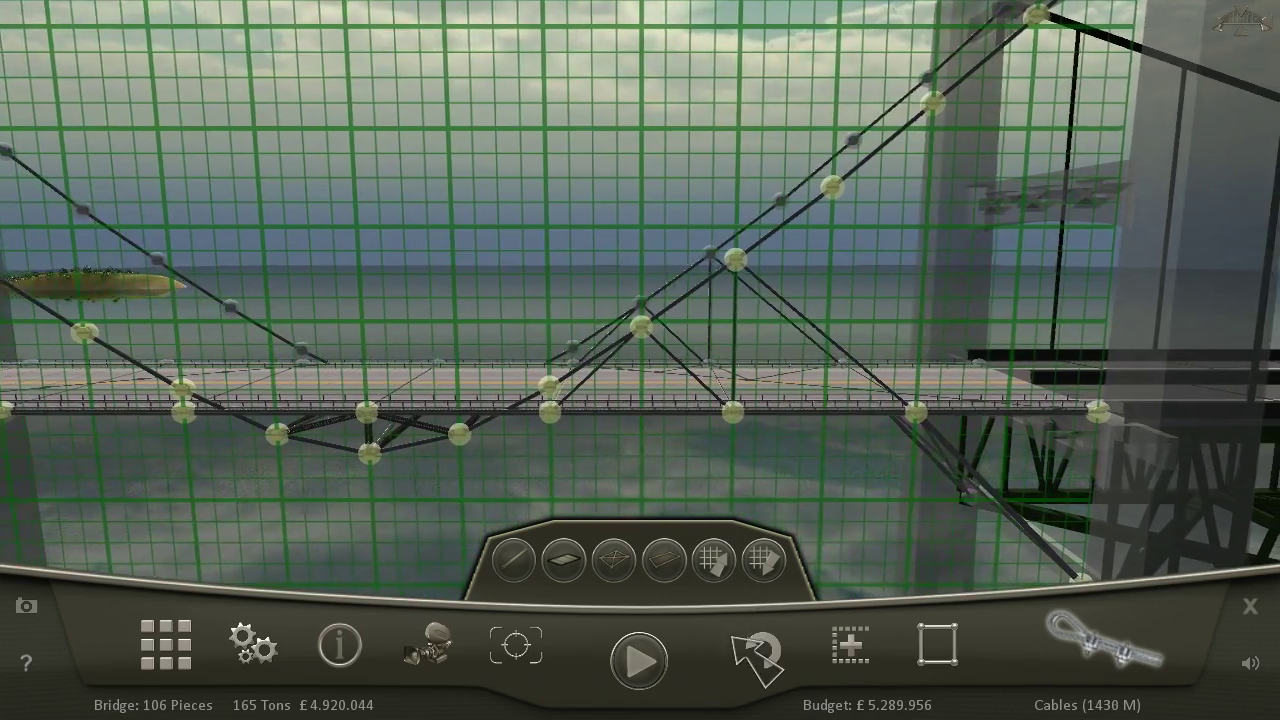
left_click(762, 650)
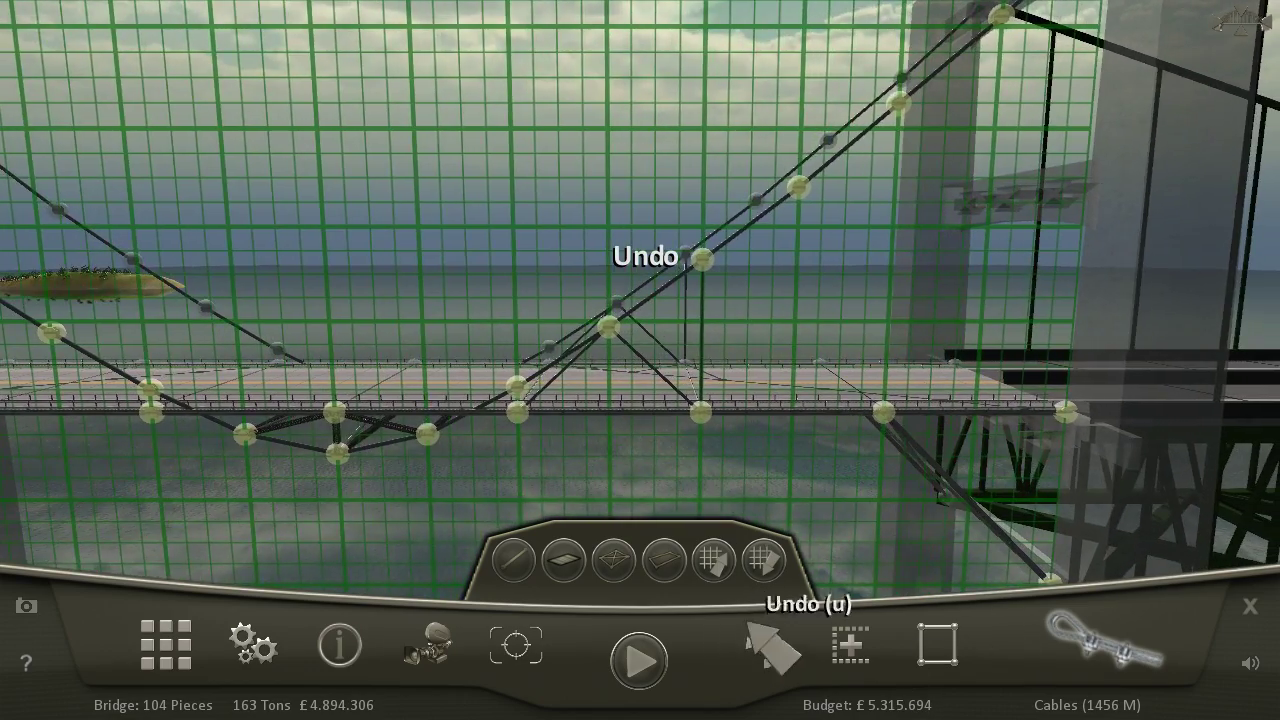
left_click(762, 650)
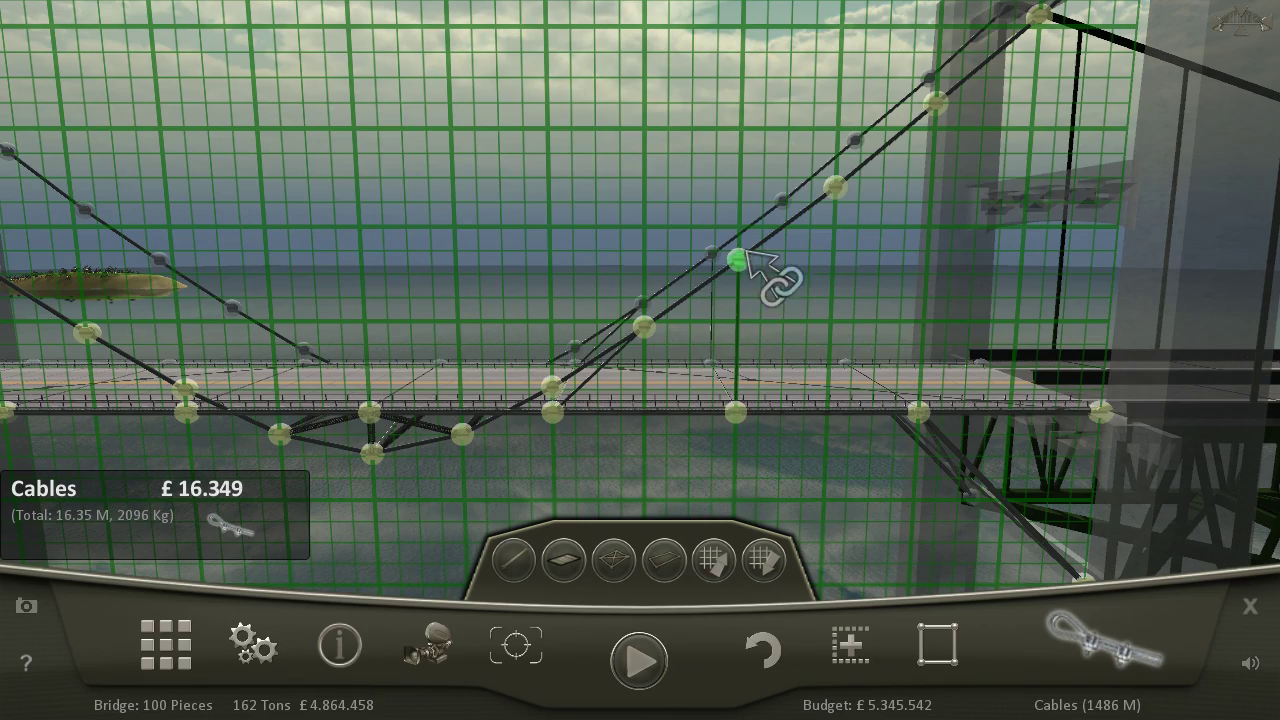
left_click(936, 102)
- Add steel beams under the deck
mouse_move(860, 260)
left_mouse_down()
mouse_move(505, 395)
mouse_move(860, 420)
mouse_move(1000, 370)
mouse_move(1030, 460)
left_mouse_up()
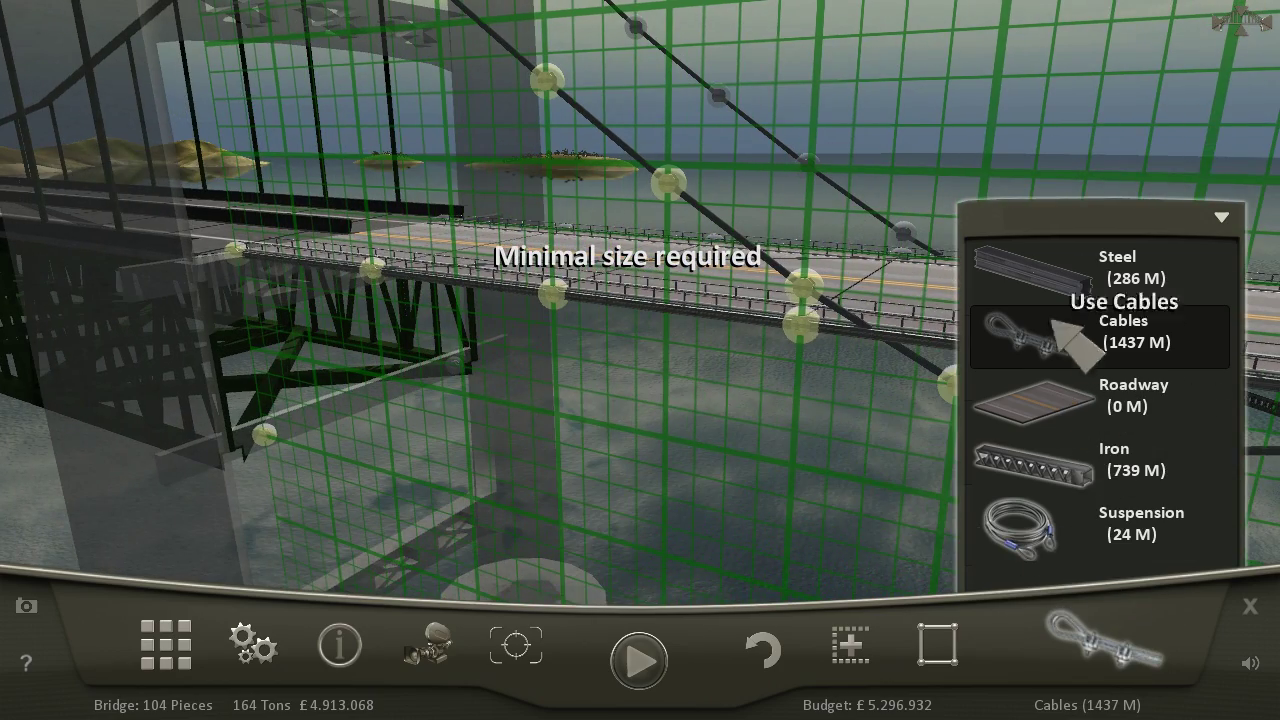
left_click(1060, 275)
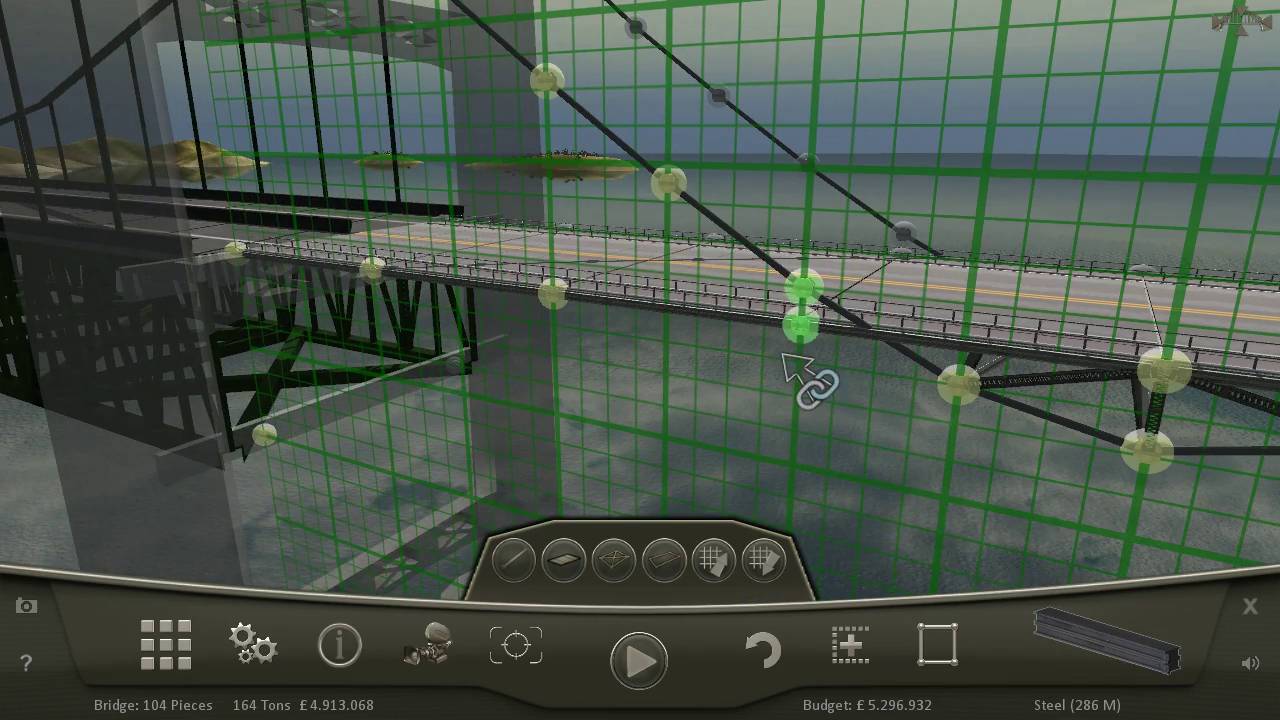
left_click_drag(805, 300, 930, 285)
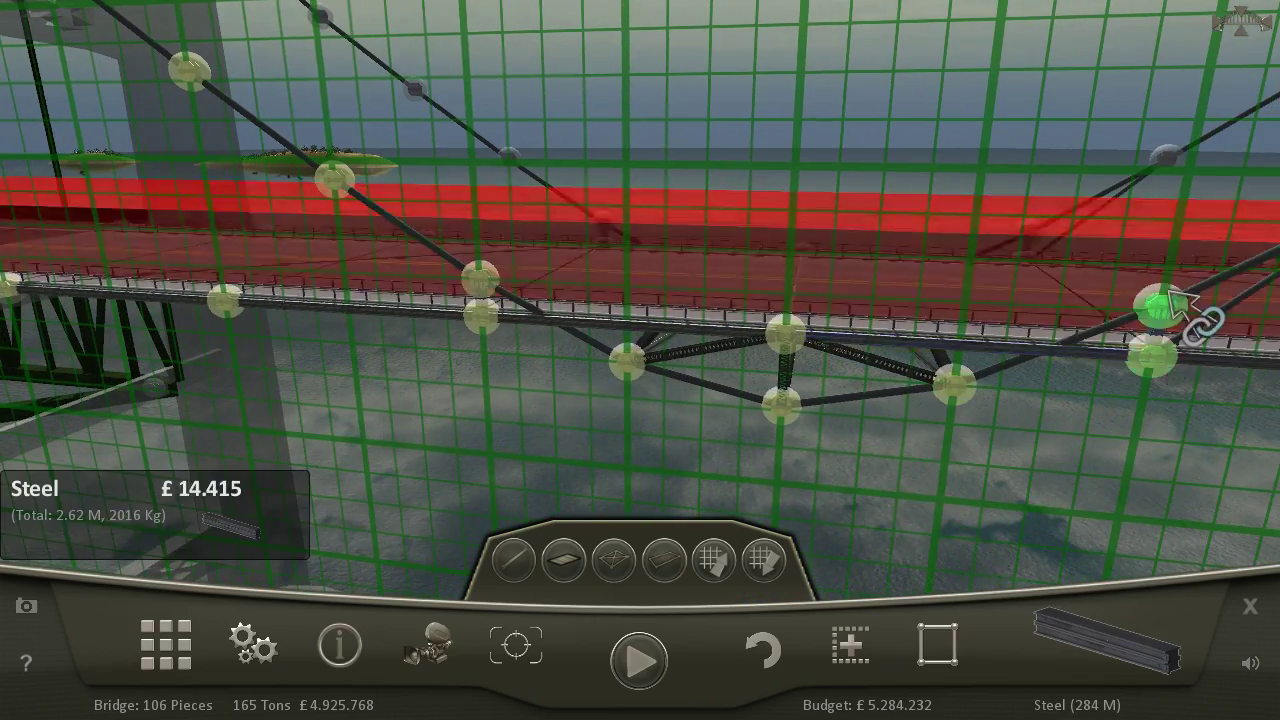
left_click_drag(1160, 308, 1182, 305)
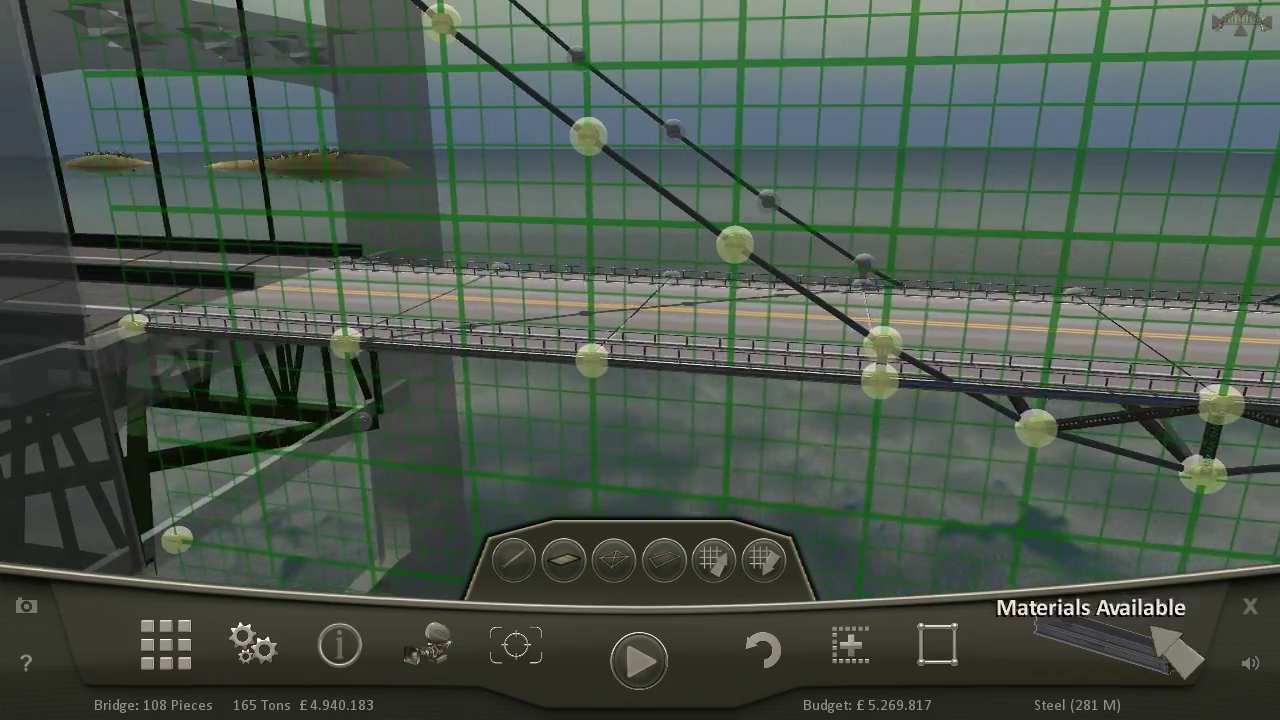
- Add two cables to the under-deck truss and run the traffic test
left_click(1175, 650)
left_click(1160, 340)
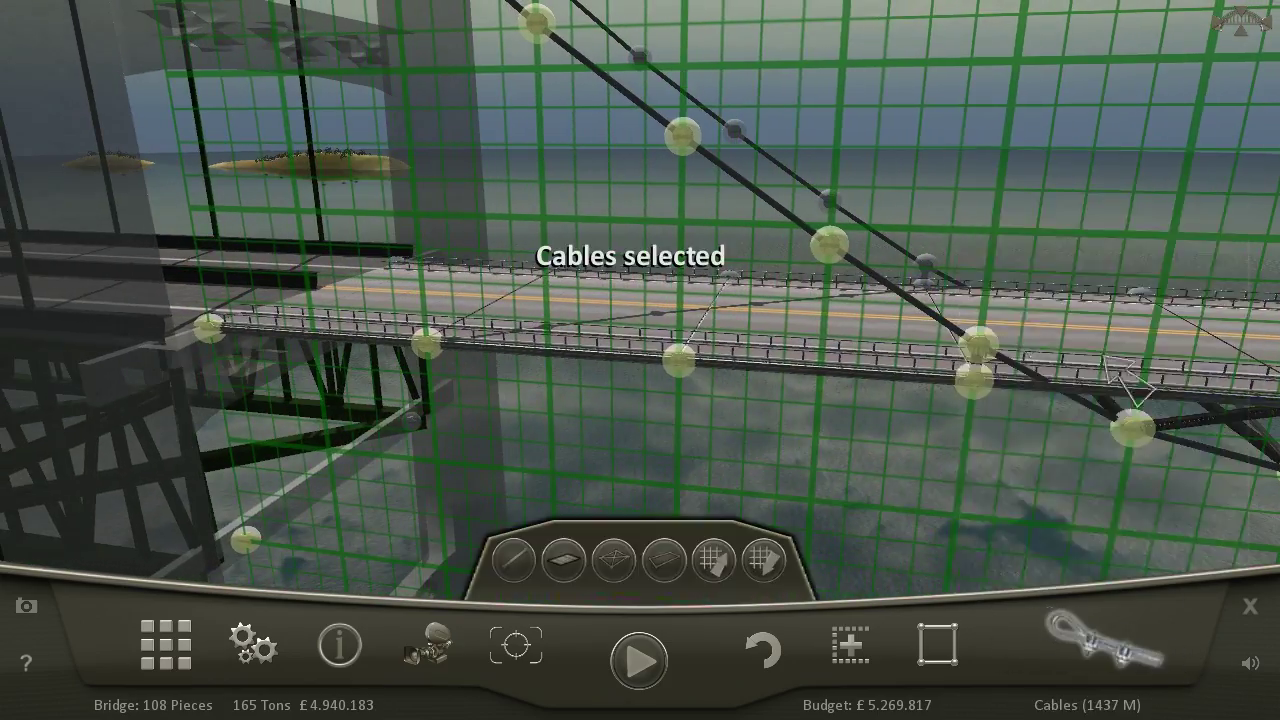
left_click(740, 140)
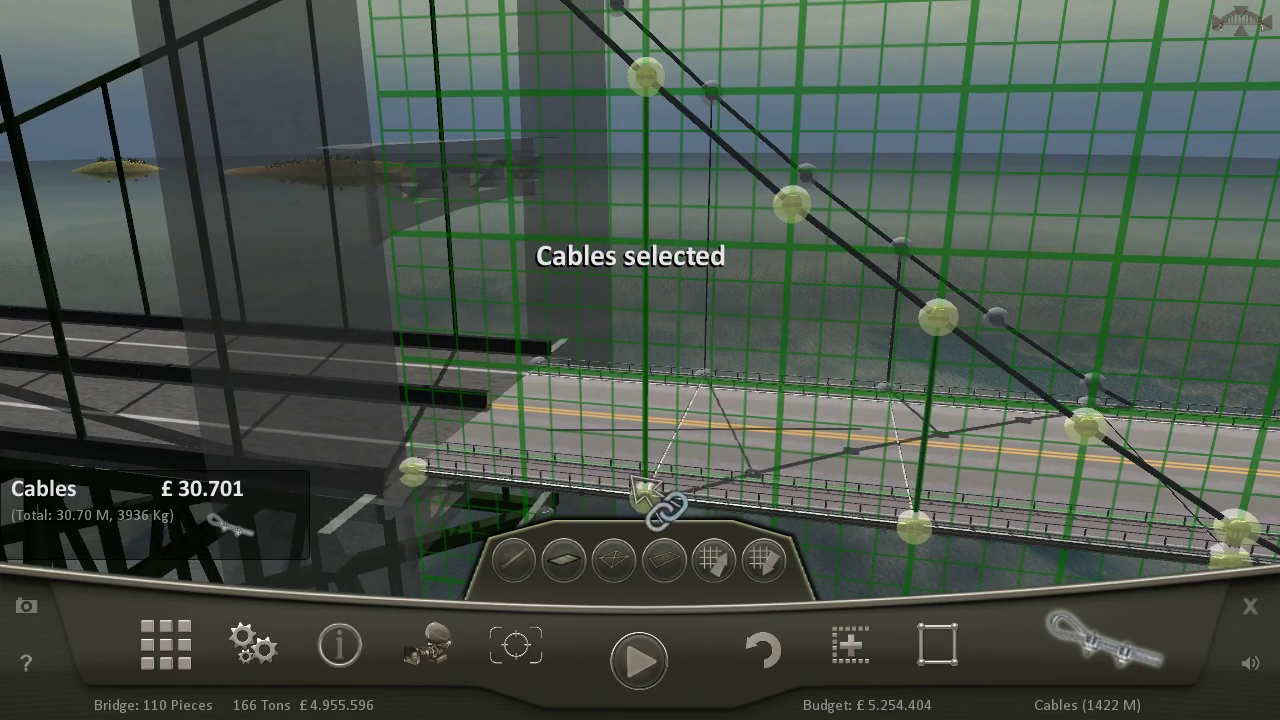
left_click(650, 505)
left_click(640, 655)
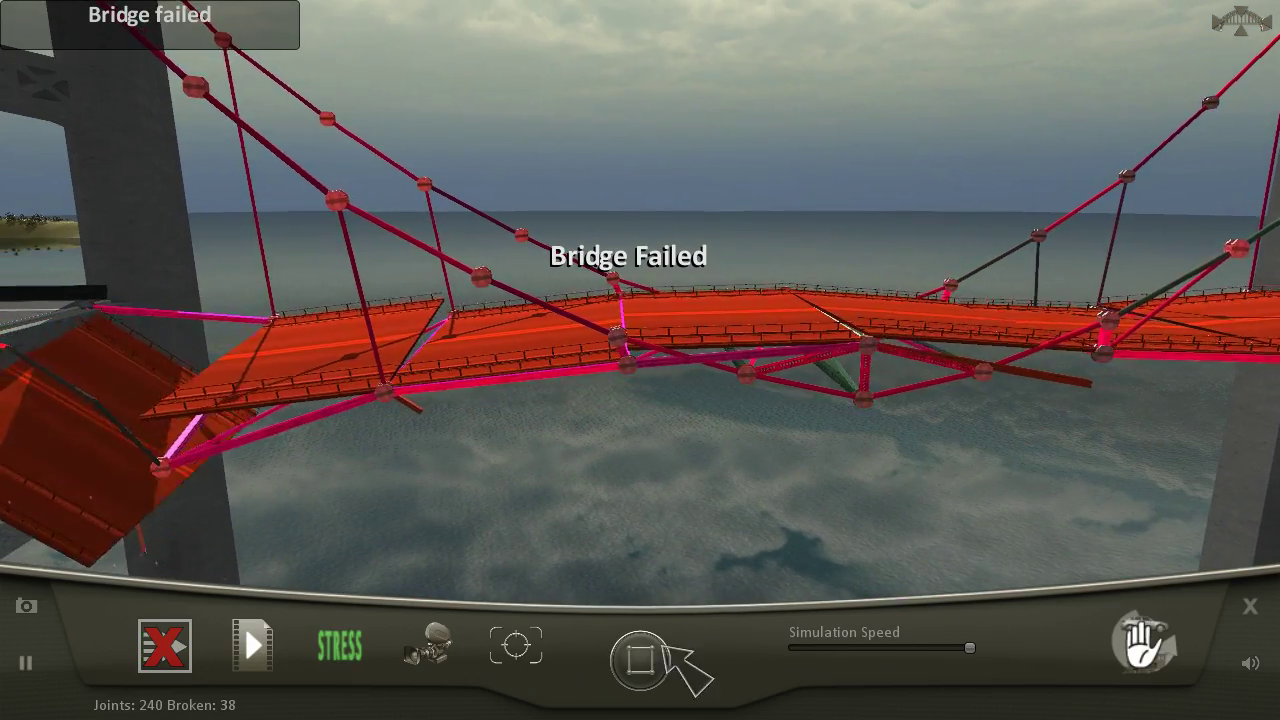
- Return to editing and draw suspension cables from the deck and lower truss joints
left_click(640, 655)
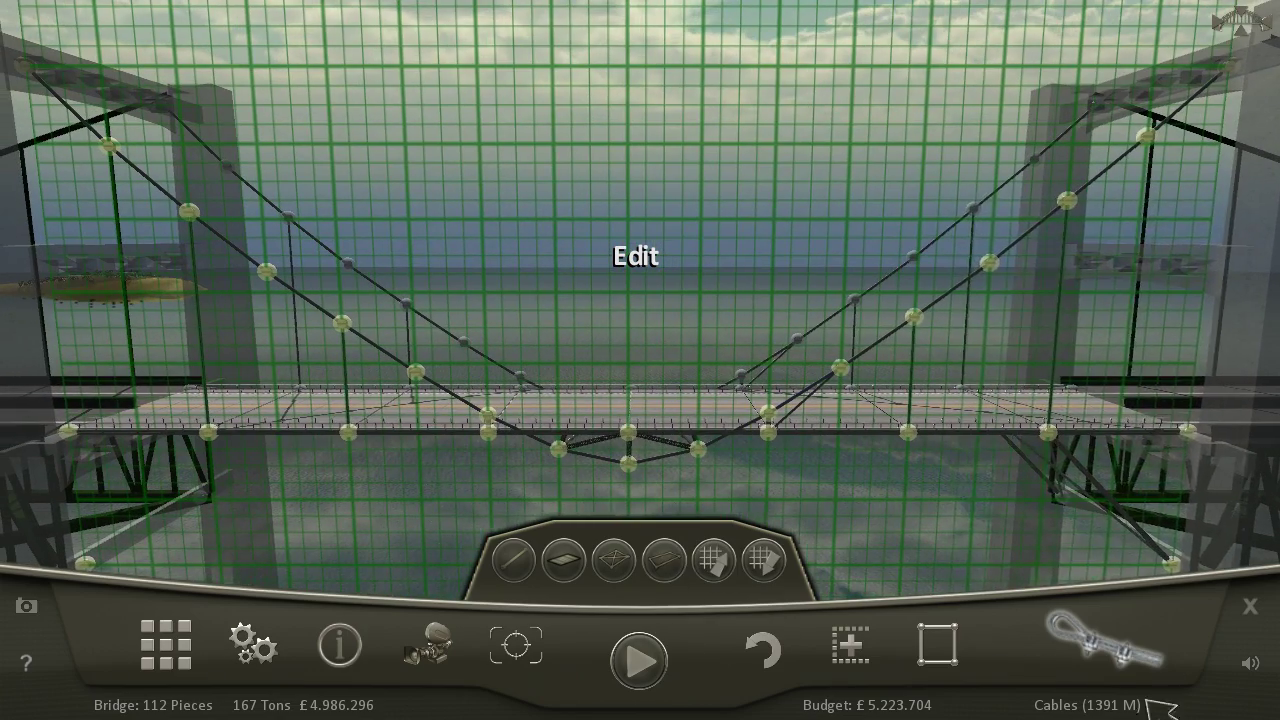
left_click(1105, 640)
left_click(1140, 545)
left_click_drag(415, 373, 420, 415)
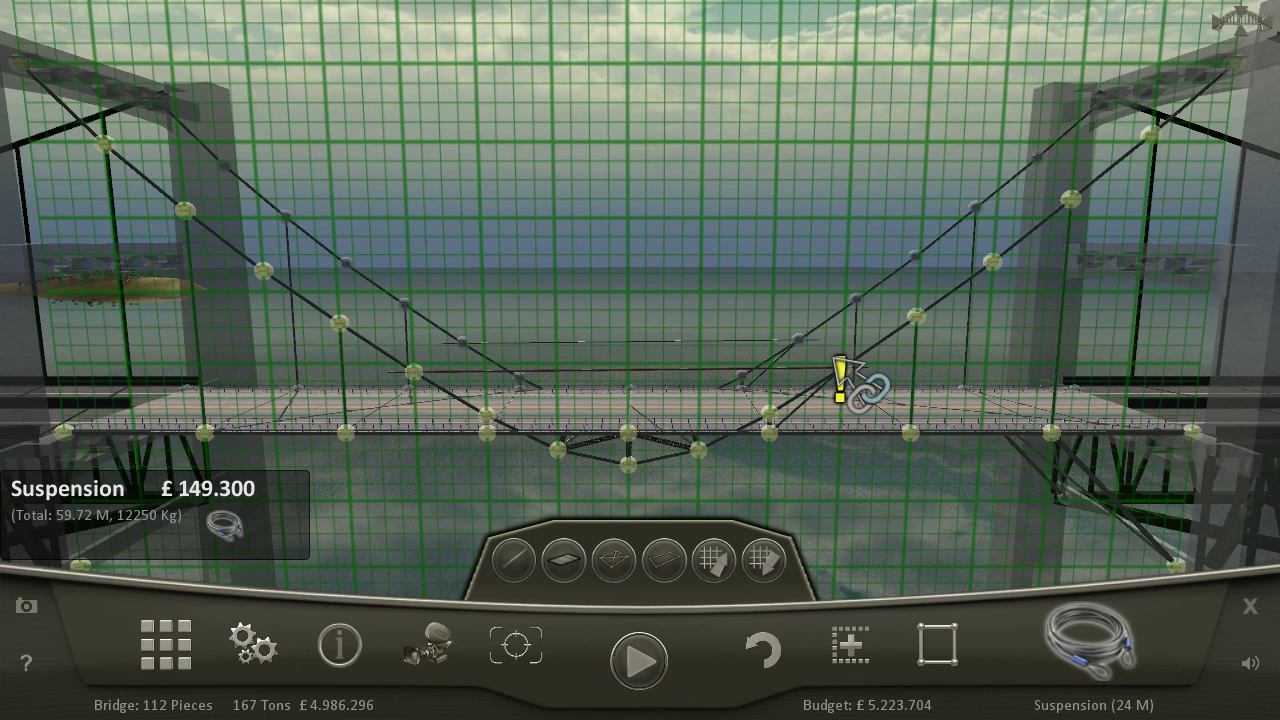
left_click_drag(845, 372, 845, 372)
left_click_drag(487, 417, 500, 445)
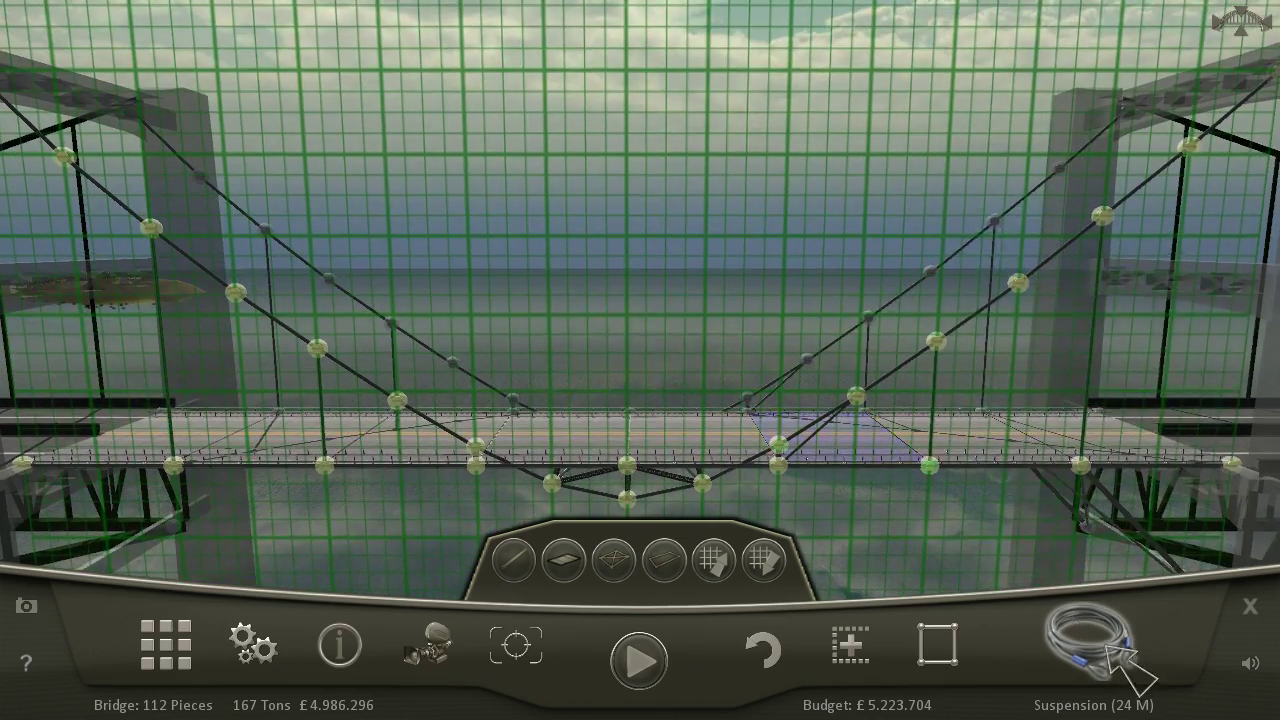
- Add ordinary cable members around the central truss, then run and restart the test
left_click(1090, 640)
left_click(1115, 260)
left_click_drag(858, 333, 880, 360)
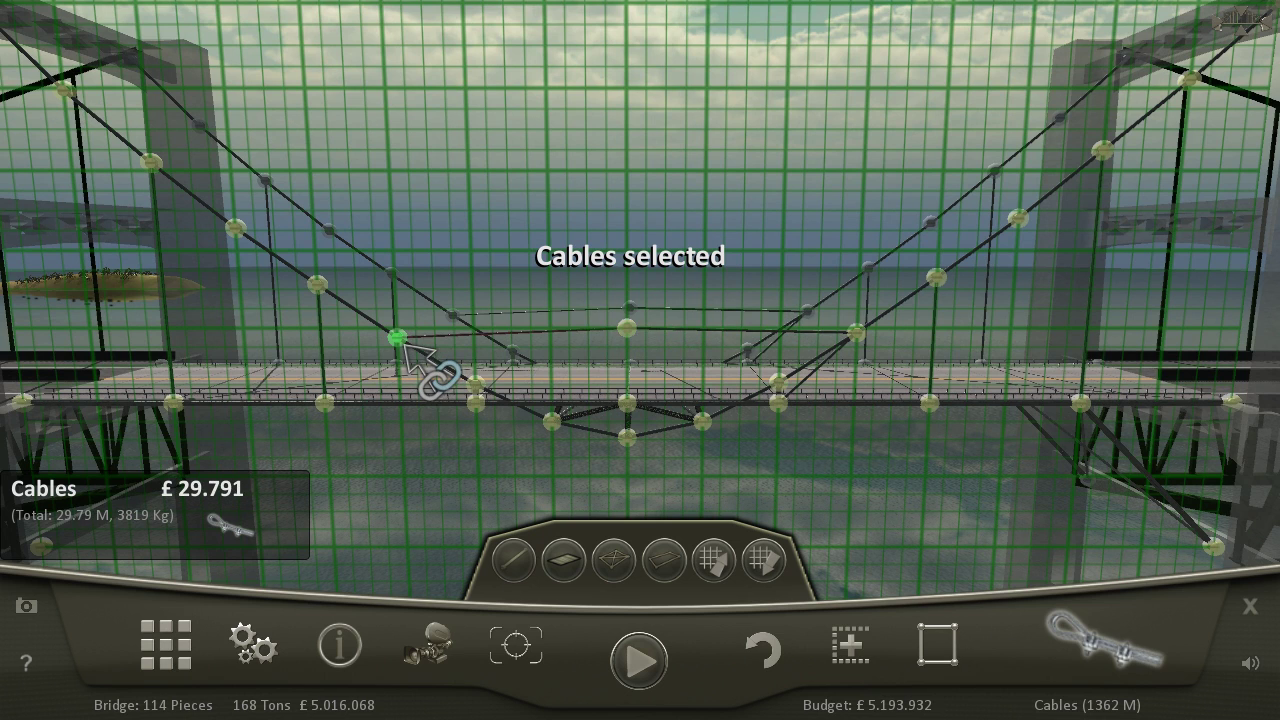
scroll(412, 350, "up", 3)
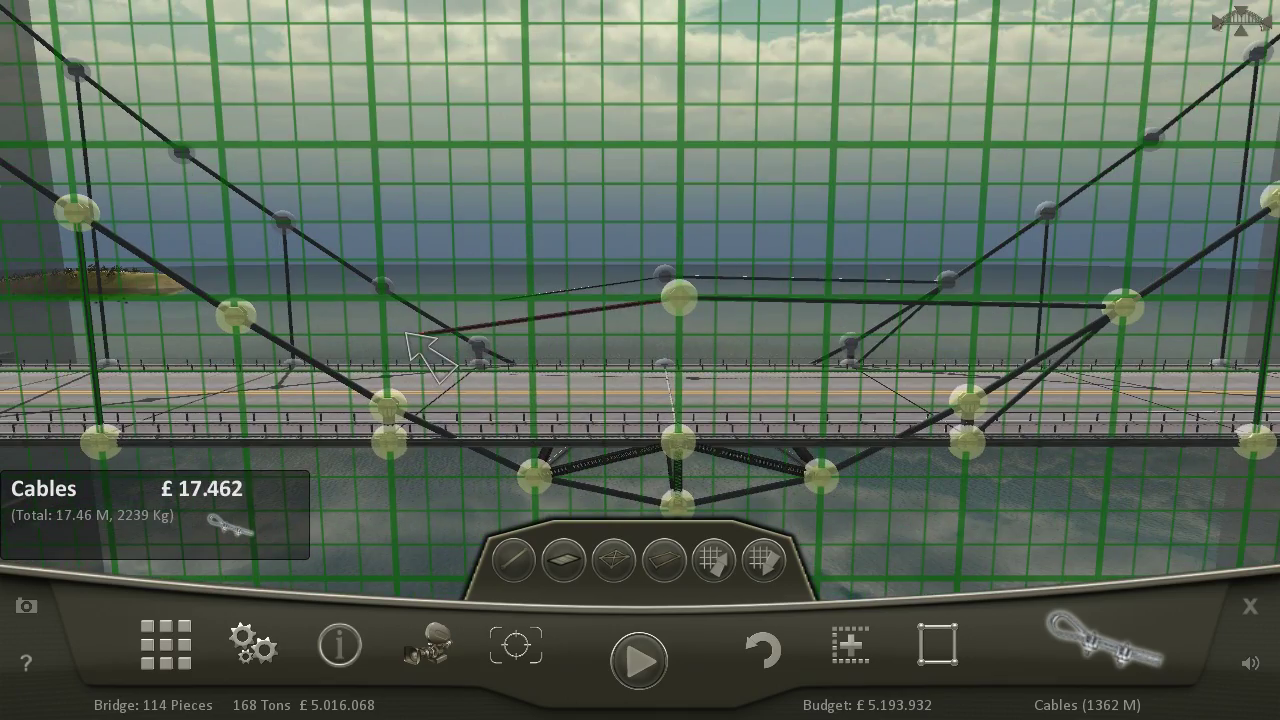
mouse_move(420, 345)
left_mouse_down()
mouse_move(907, 170)
mouse_move(645, 490)
mouse_move(660, 430)
left_mouse_up()
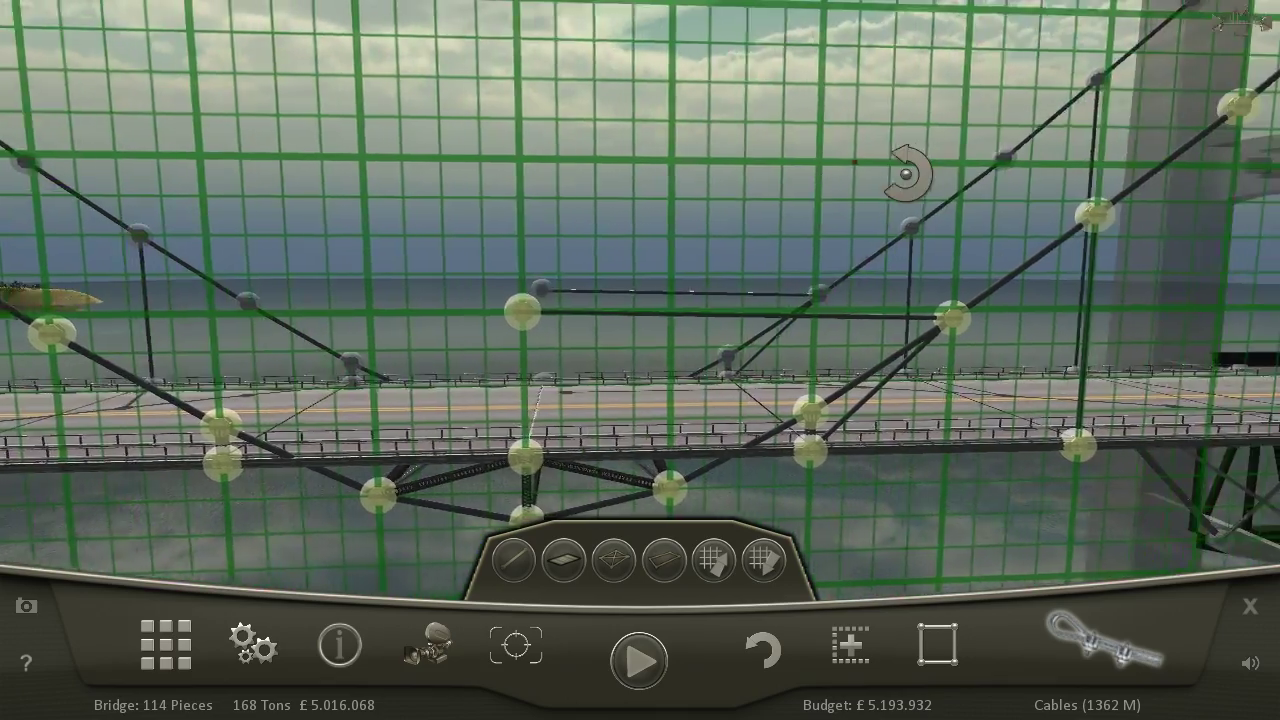
left_click(790, 280)
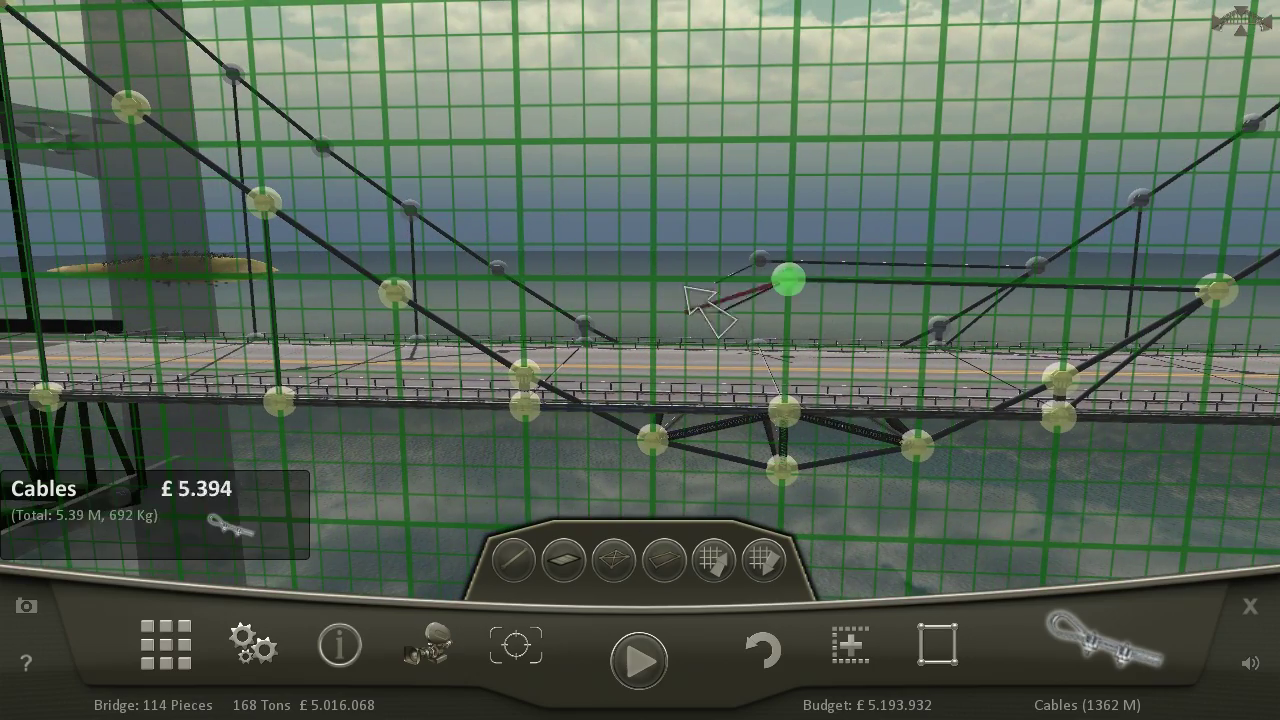
left_click_drag(468, 305, 750, 298)
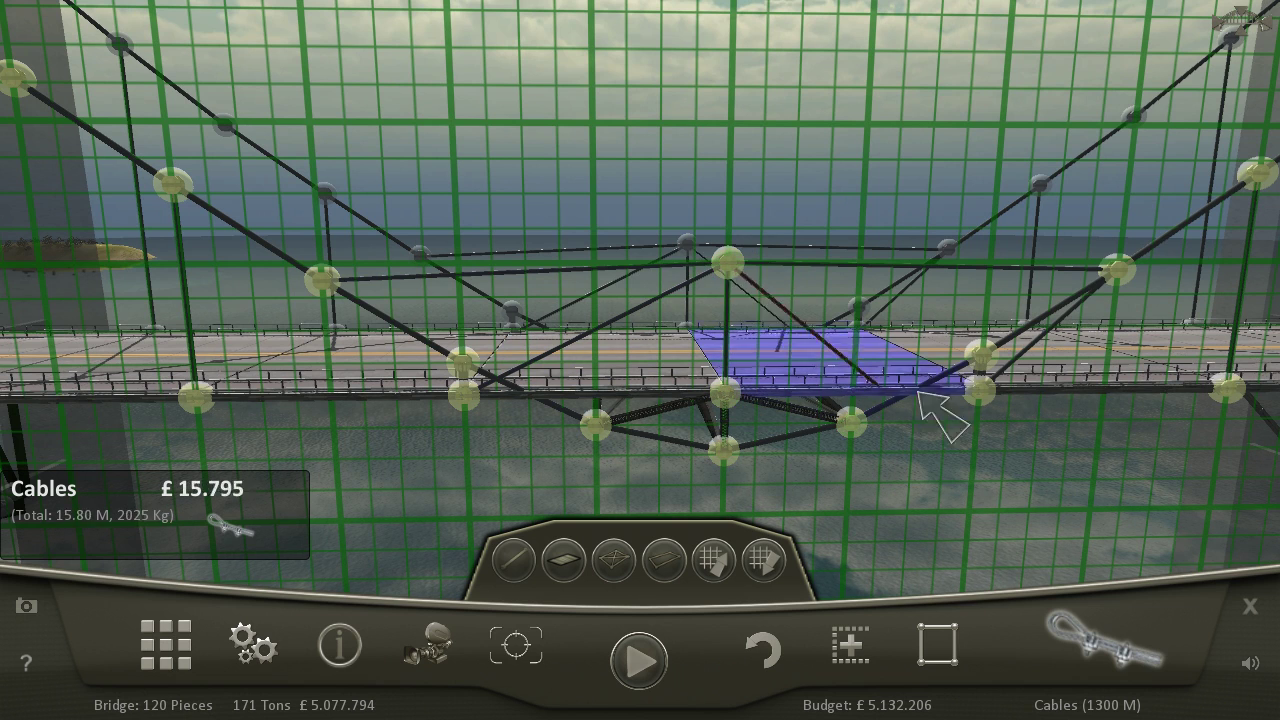
left_click(982, 395)
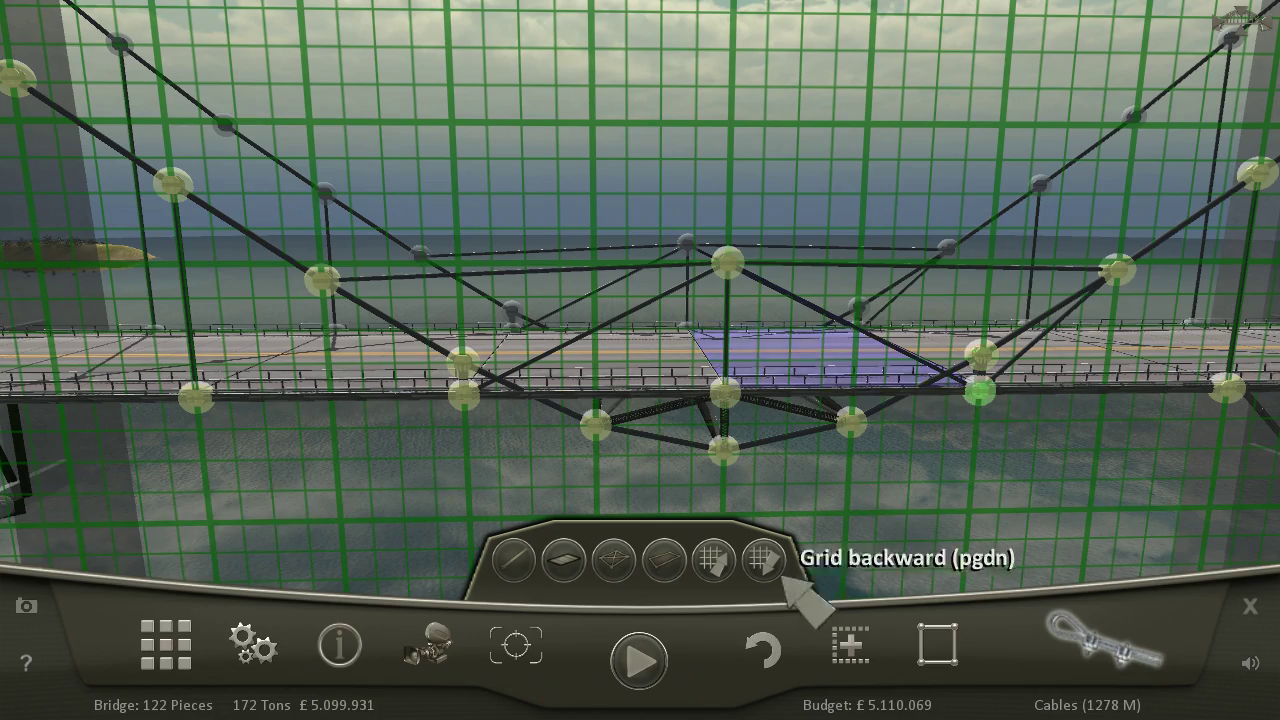
left_click(644, 656)
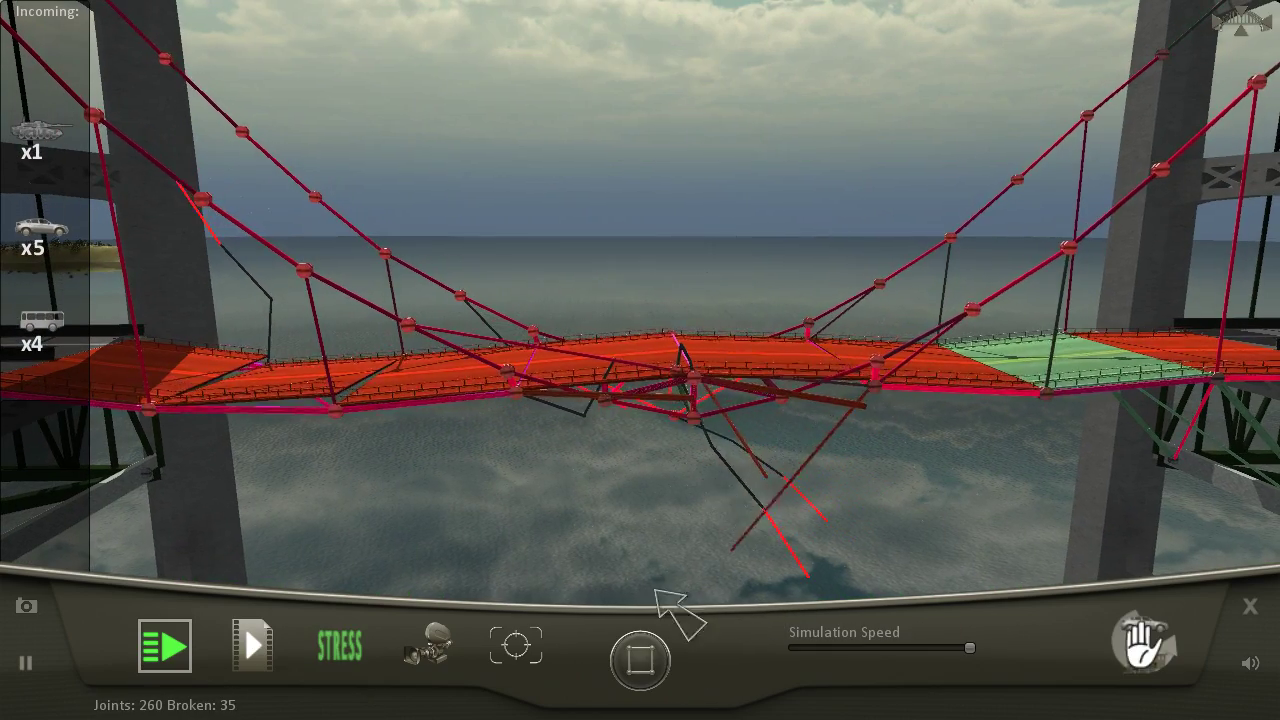
left_click(650, 650)
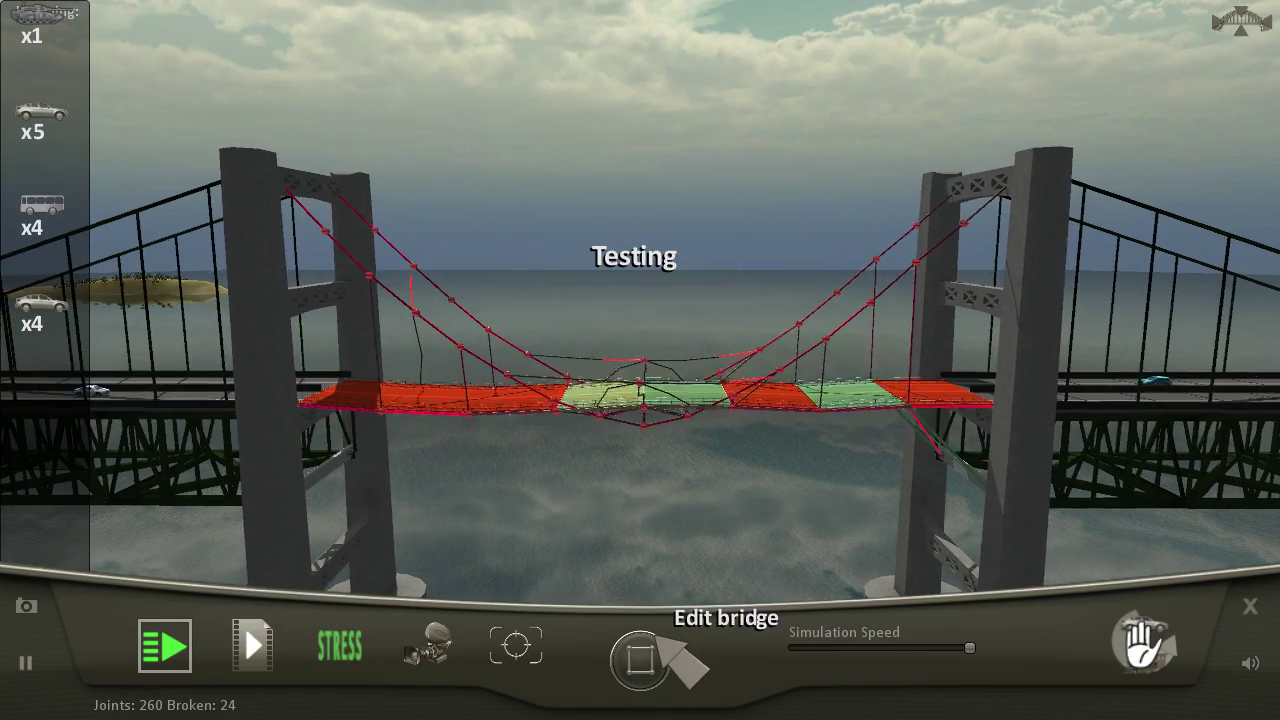
- Return to editing and add a vertical steel post between the truss's bottom and top centre joints
left_click(645, 656)
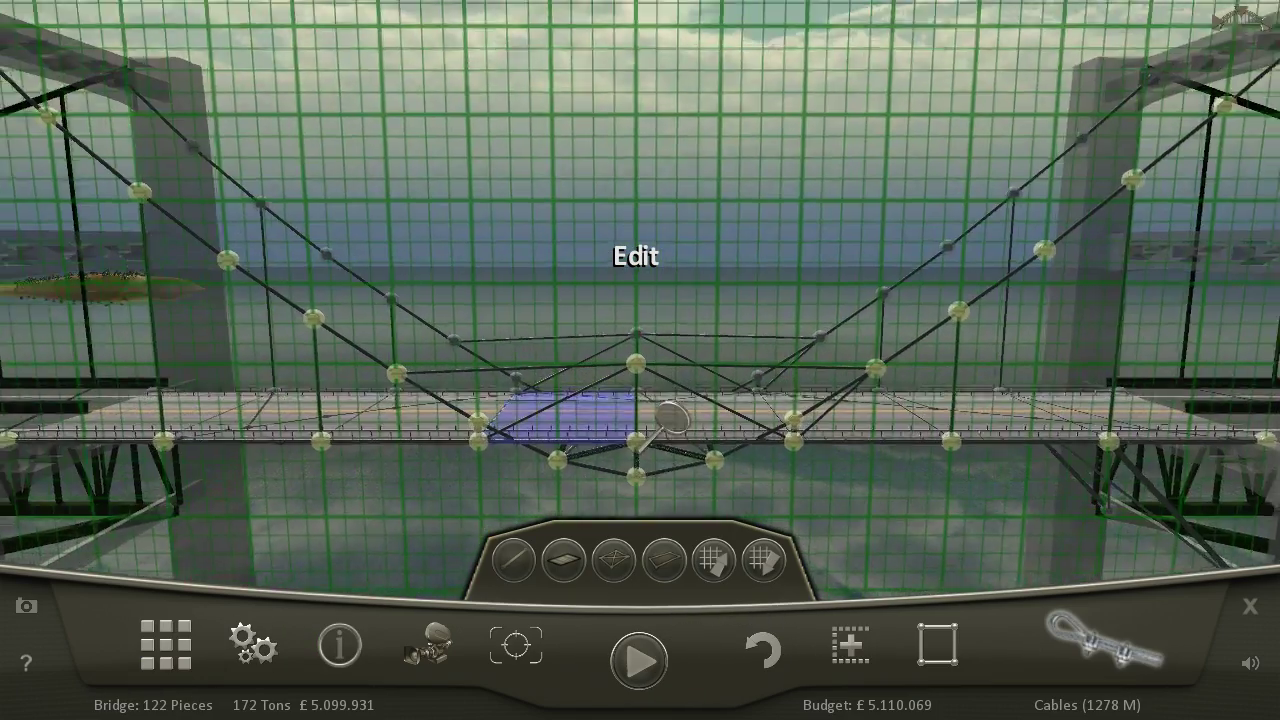
scroll(672, 420, "up", 3)
scroll(672, 420, "up", 3)
scroll(672, 420, "up", 3)
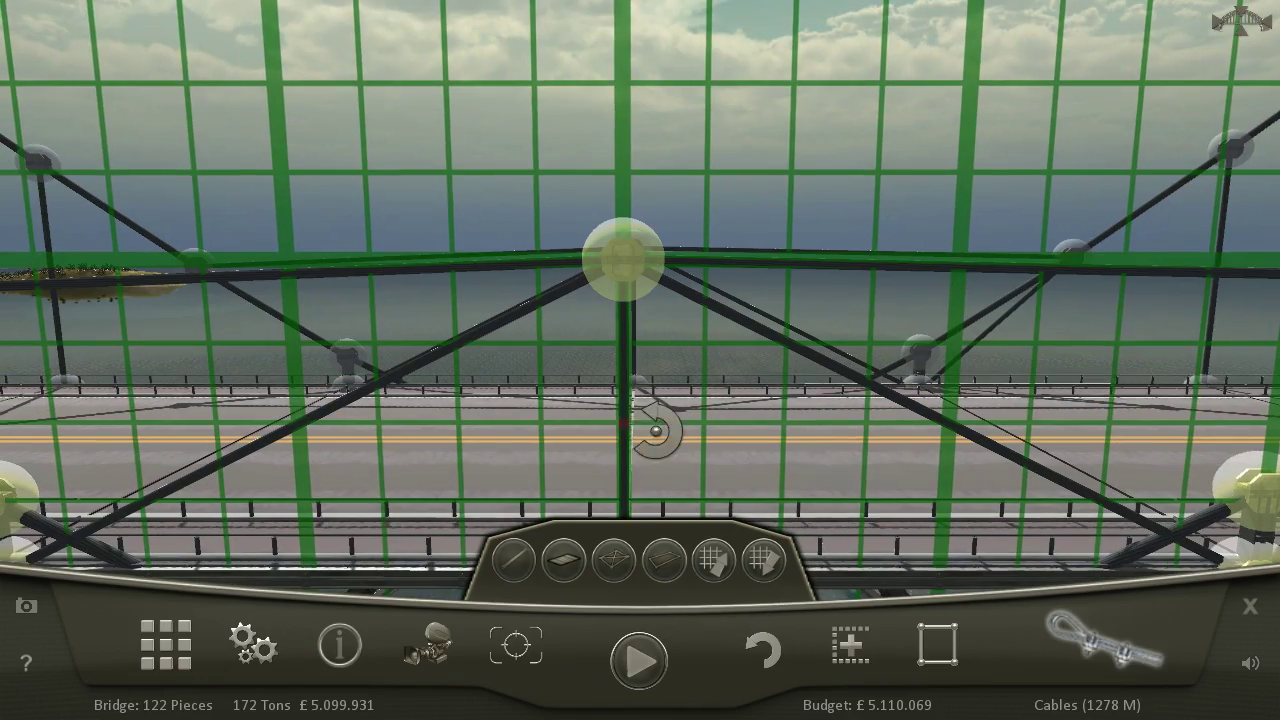
scroll(658, 432, "down", 3)
scroll(658, 432, "down", 3)
scroll(658, 432, "down", 3)
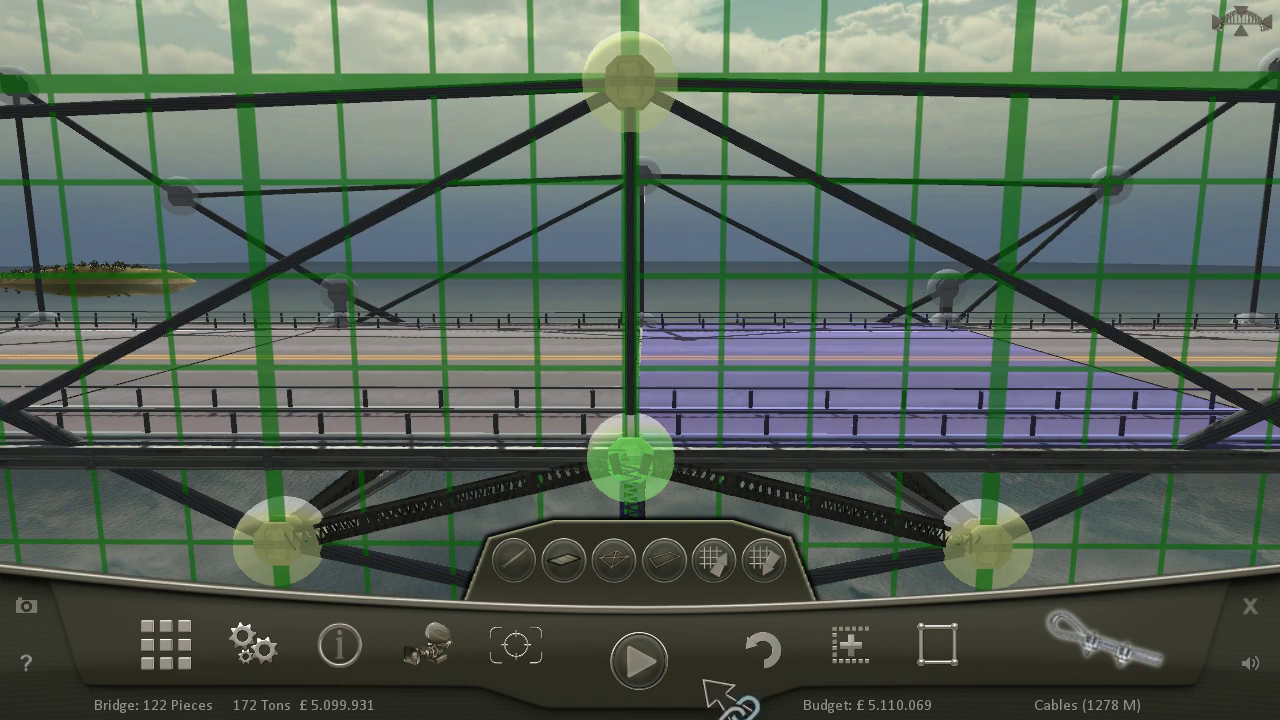
left_click(1105, 650)
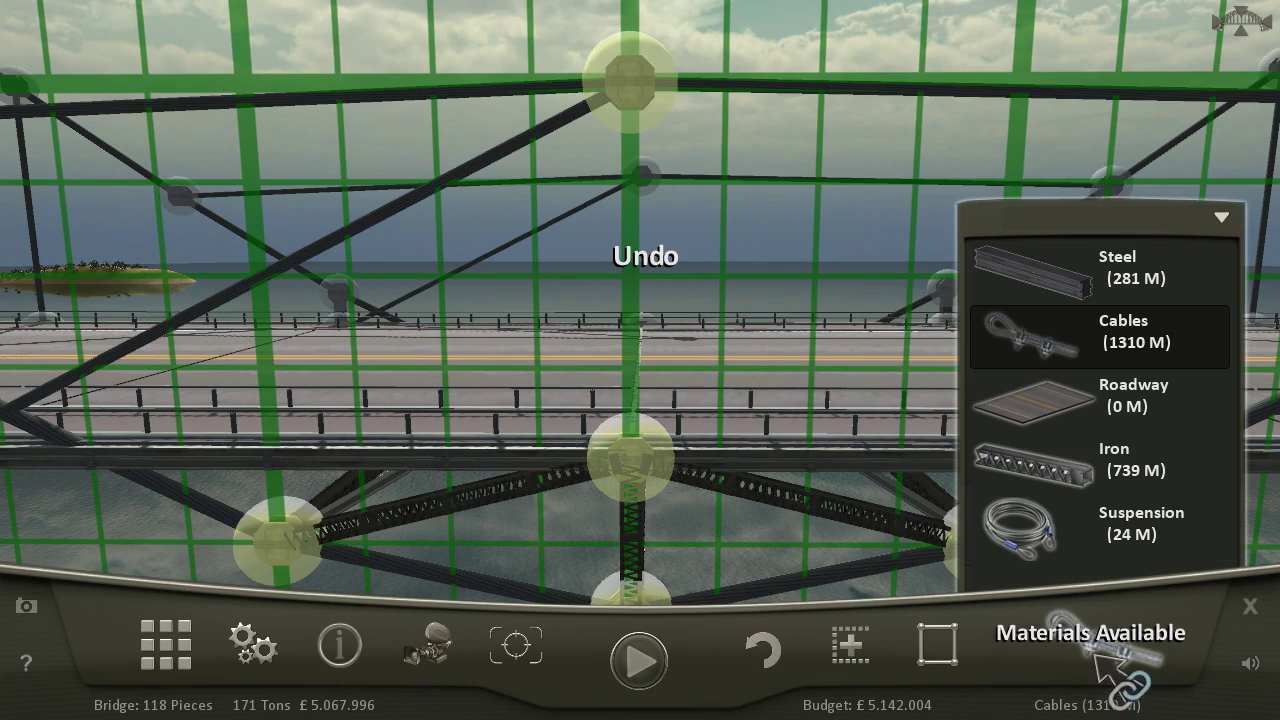
left_click(1095, 348)
left_click(1105, 650)
left_click(1060, 270)
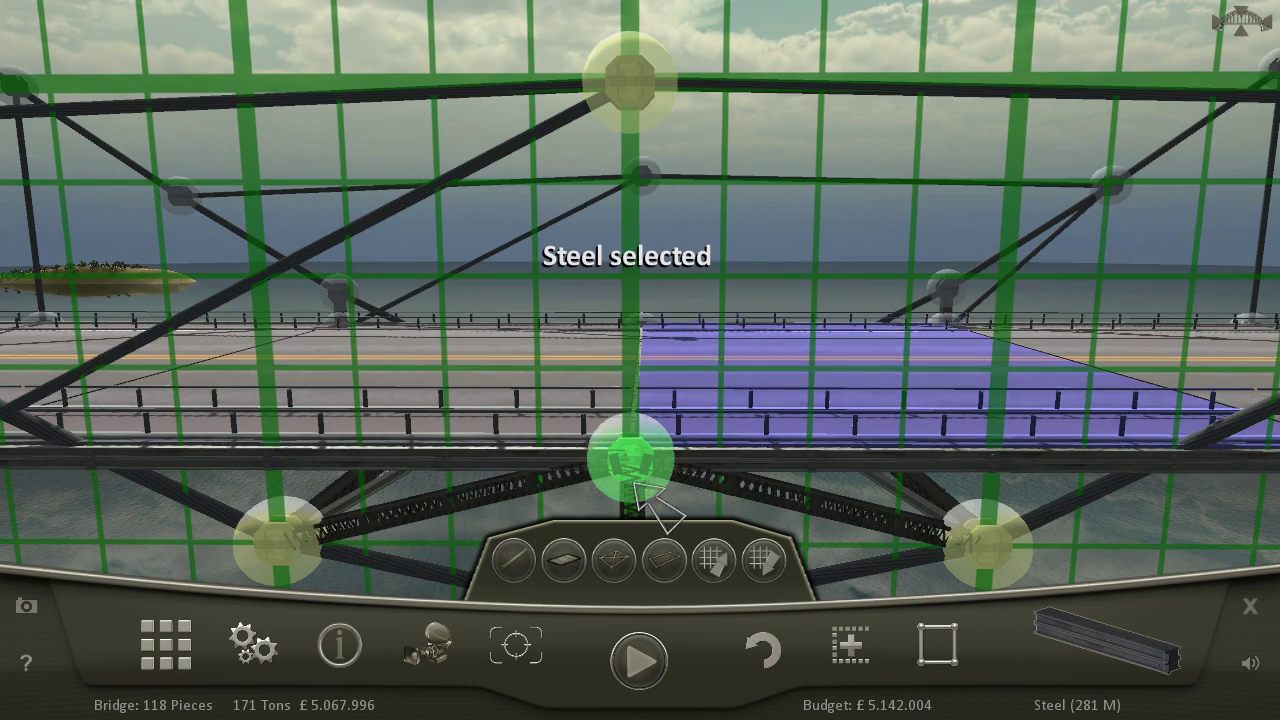
left_click_drag(632, 460, 628, 82)
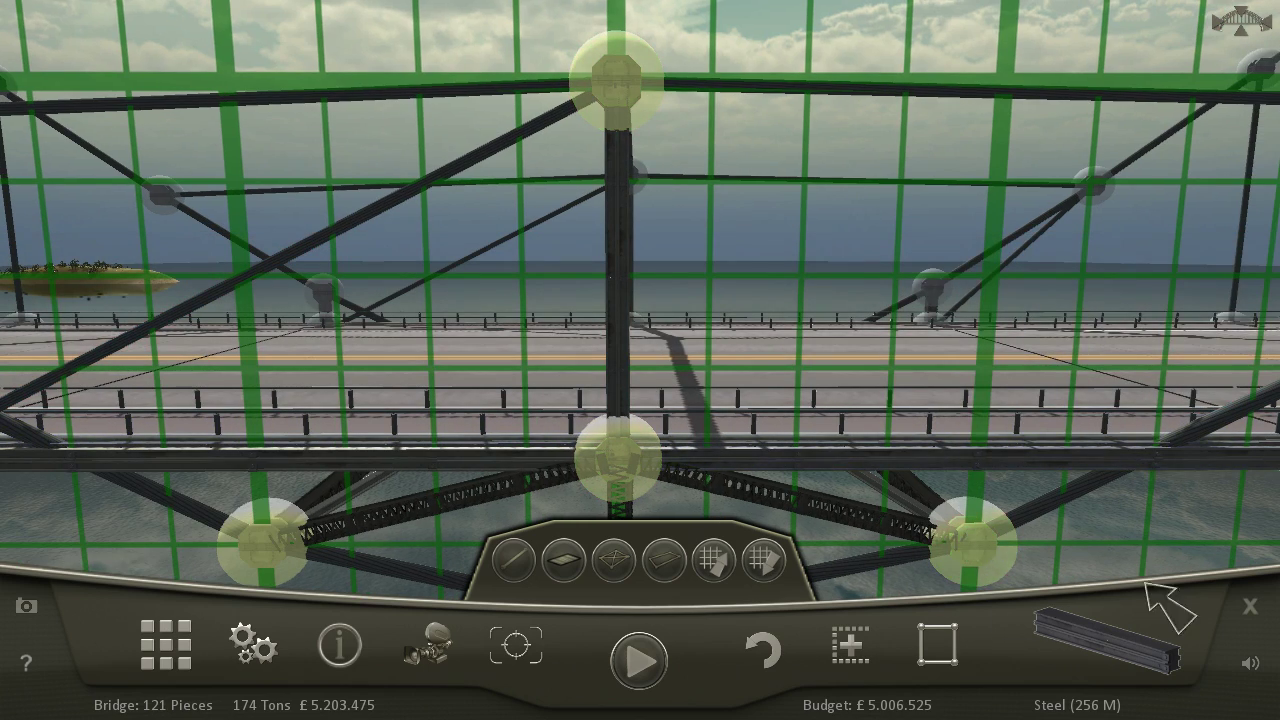
left_click(1105, 650)
left_click(1095, 348)
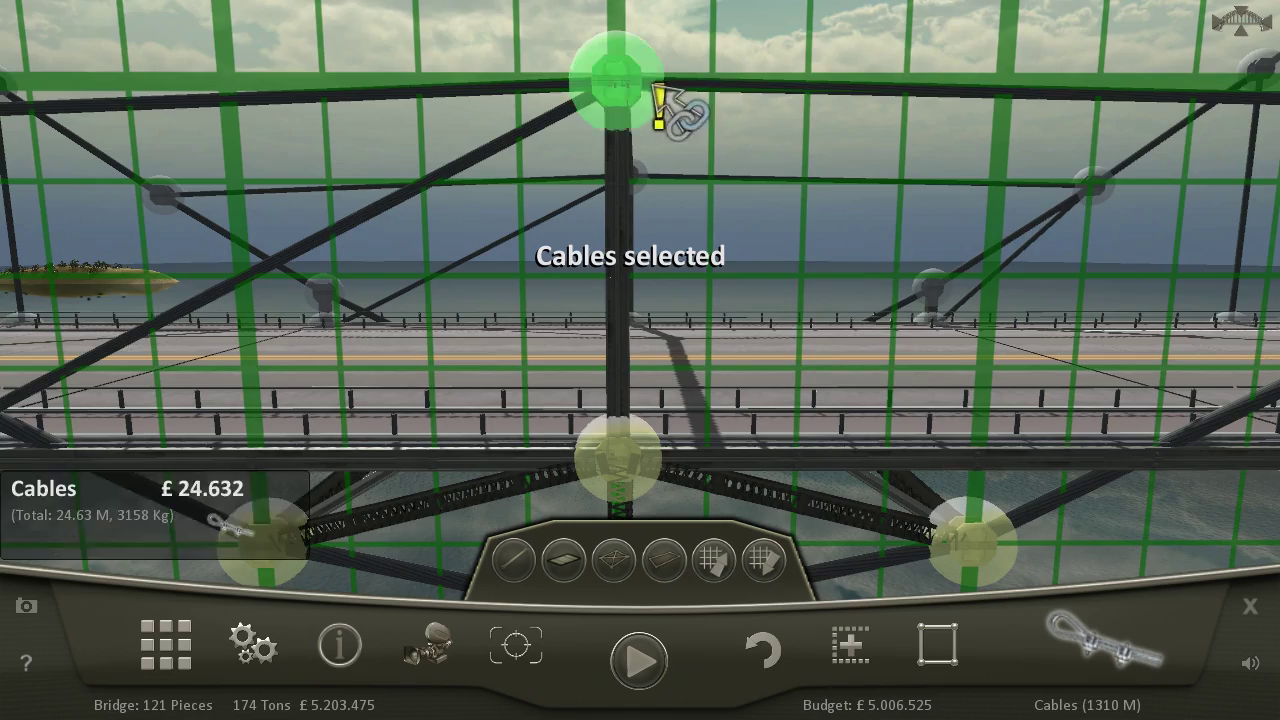
- Draw a cable from the top centre joint to the lower right joint, then test and restart
mouse_move(616, 82)
left_mouse_down()
mouse_move(1030, 380)
mouse_move(990, 465)
left_mouse_up()
left_click(640, 655)
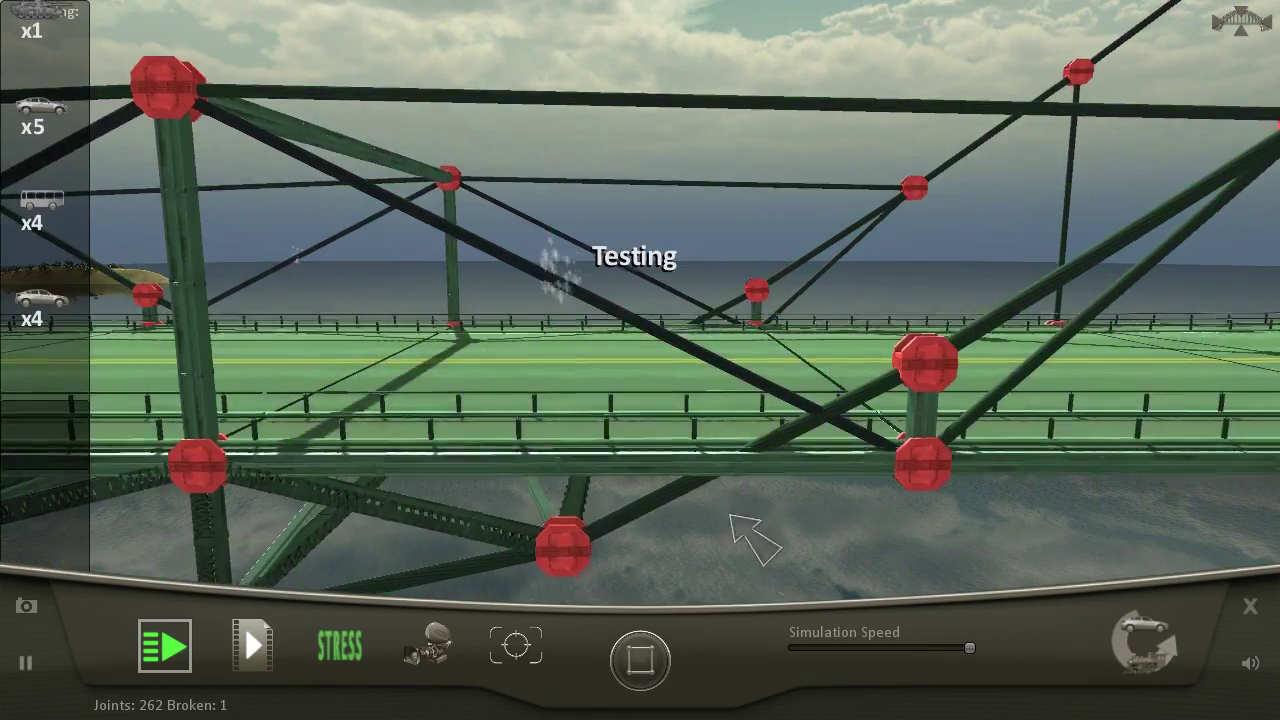
scroll(530, 450, "down", 5)
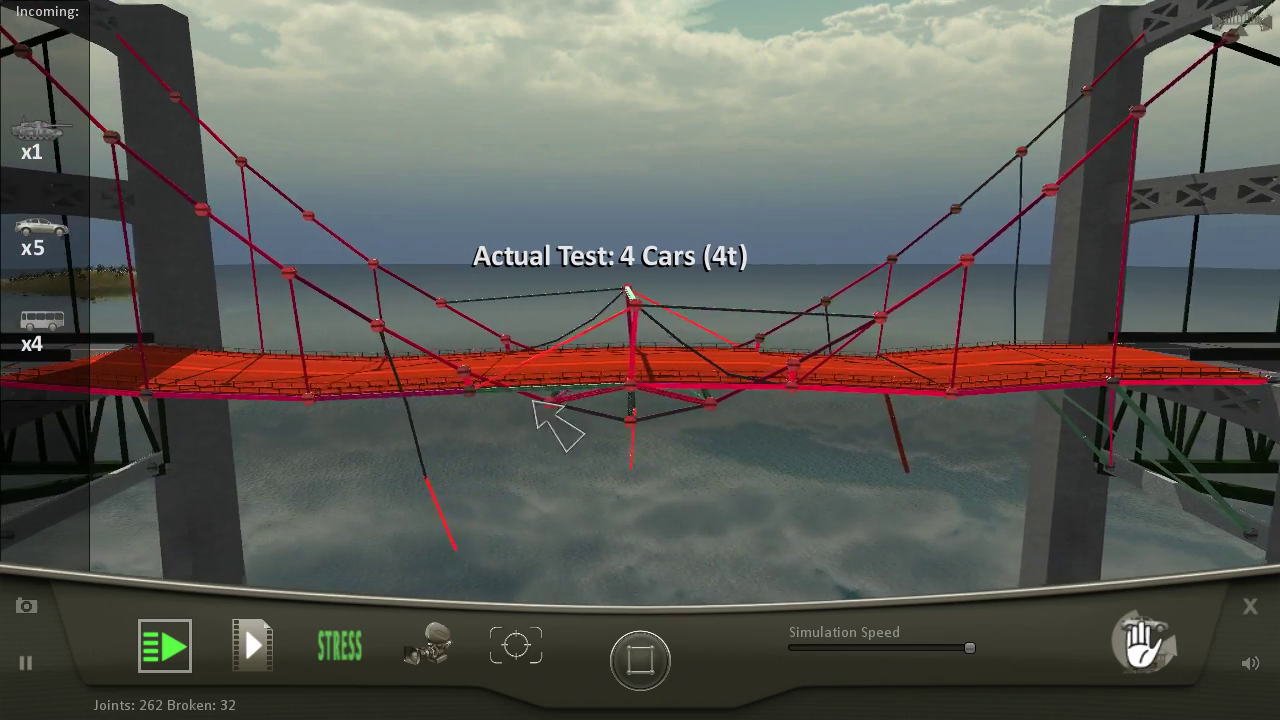
mouse_move(700, 400)
left_mouse_down()
mouse_move(812, 485)
mouse_move(808, 465)
left_mouse_up()
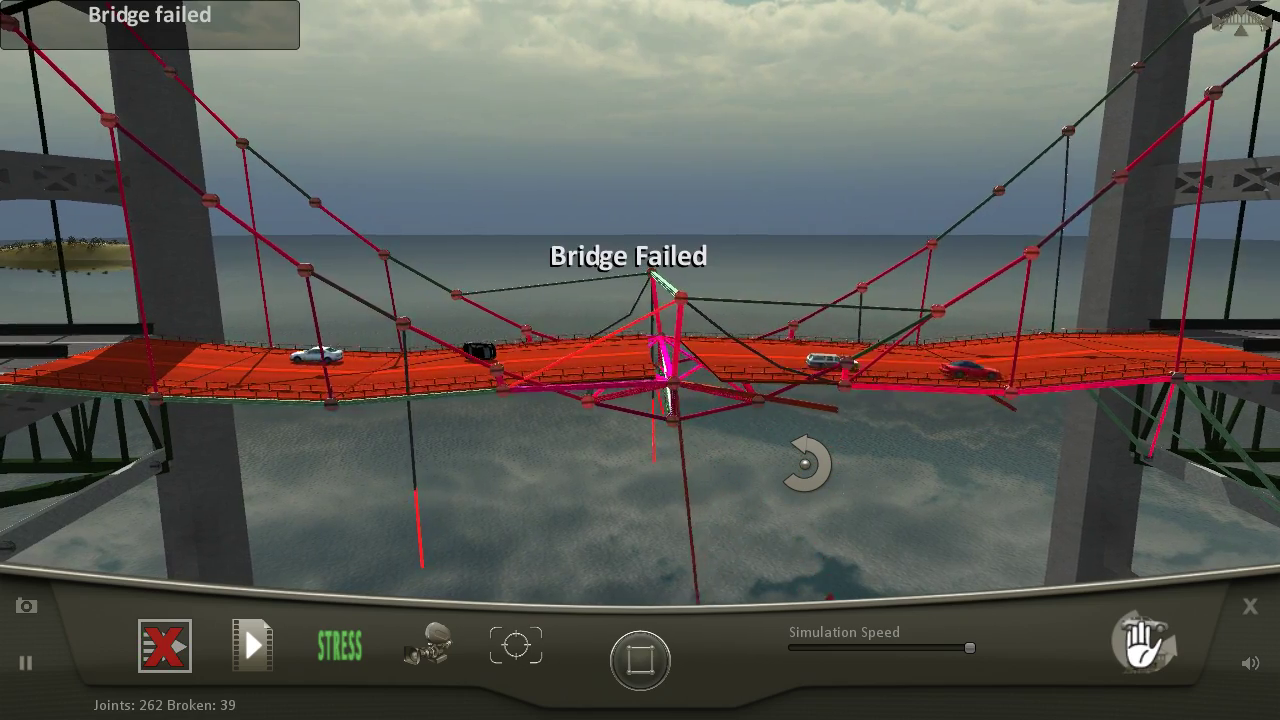
left_click(641, 655)
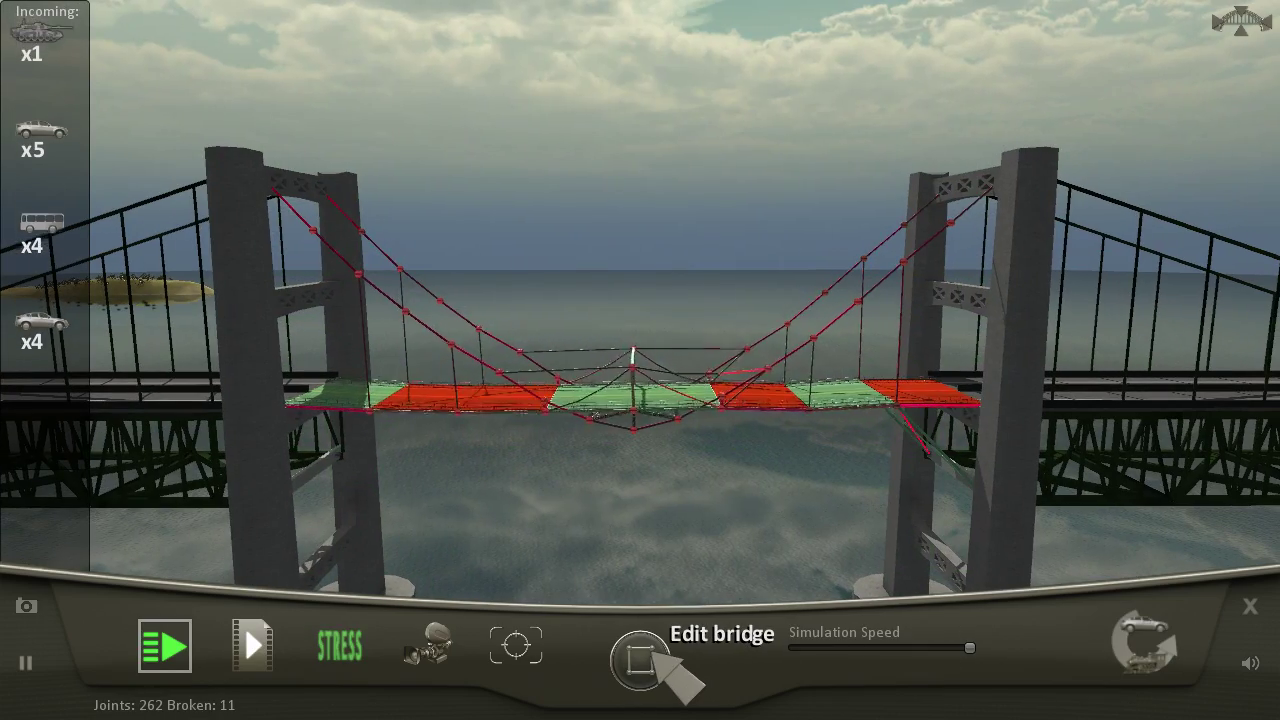
- Return to editing and add diagonal cables bracing the main cables to deck joints on both sides
left_click(641, 655)
left_click(641, 655)
scroll(871, 512, "up", 4)
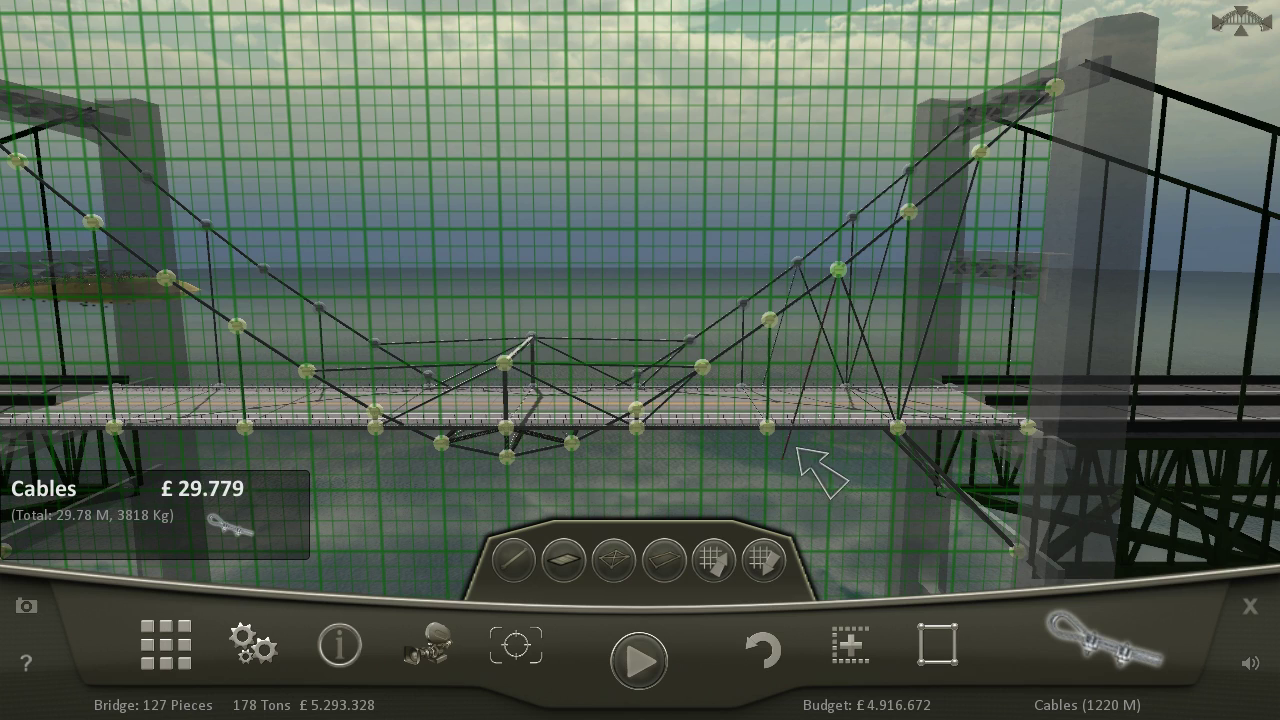
left_click(703, 368)
left_click(748, 432)
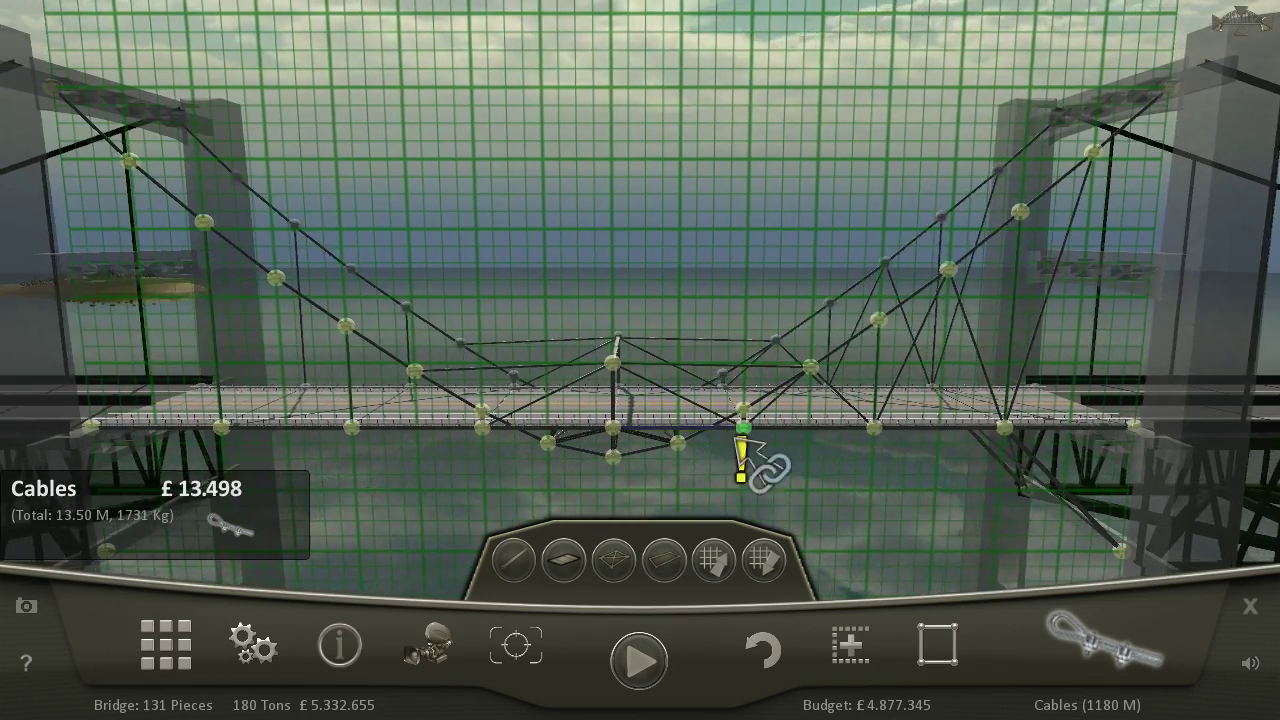
left_click_drag(748, 445, 250, 200)
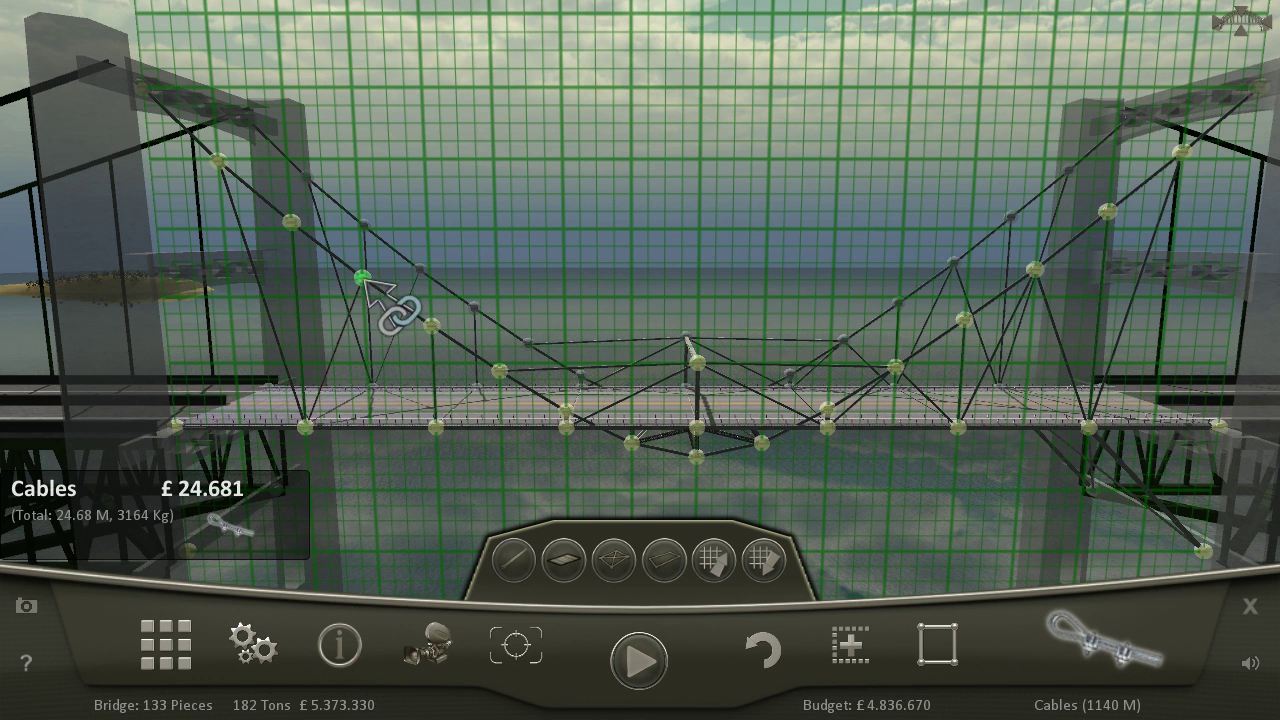
left_click(500, 372)
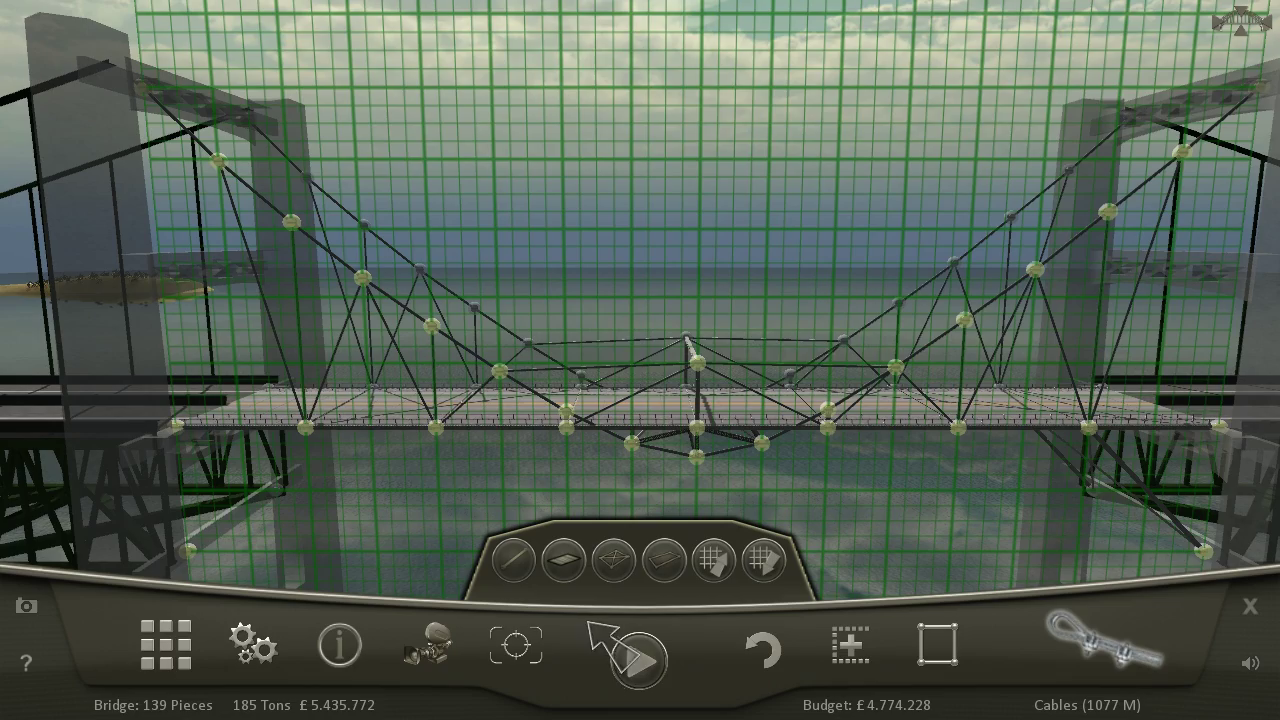
- Add a steel piece near the left deck end and retest the 139-piece bridge
left_click(640, 655)
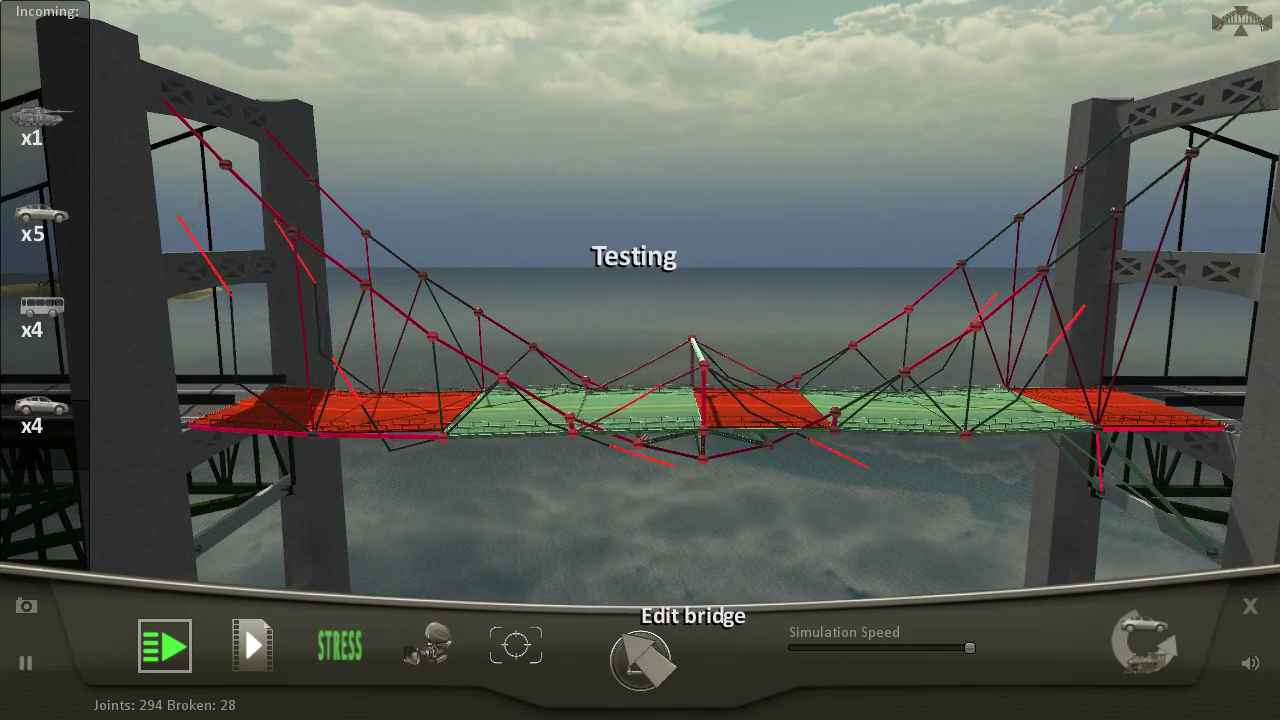
left_click(640, 655)
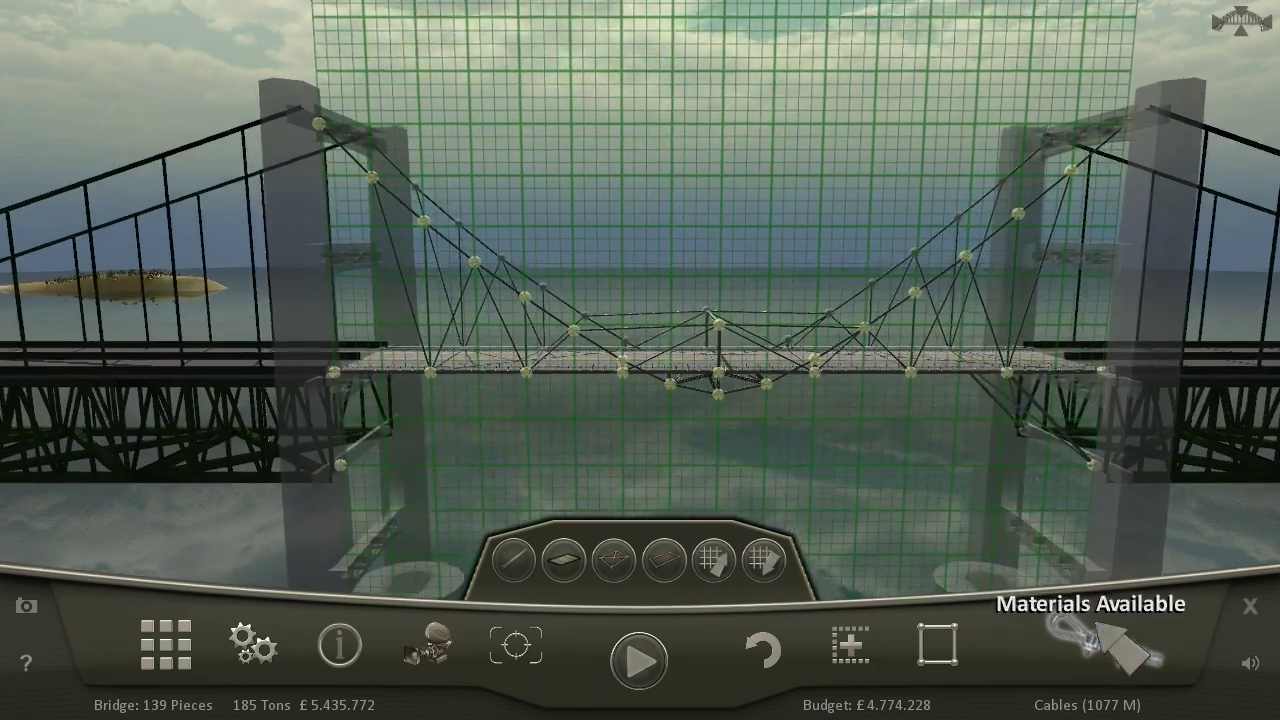
left_click(1105, 645)
left_click(1071, 280)
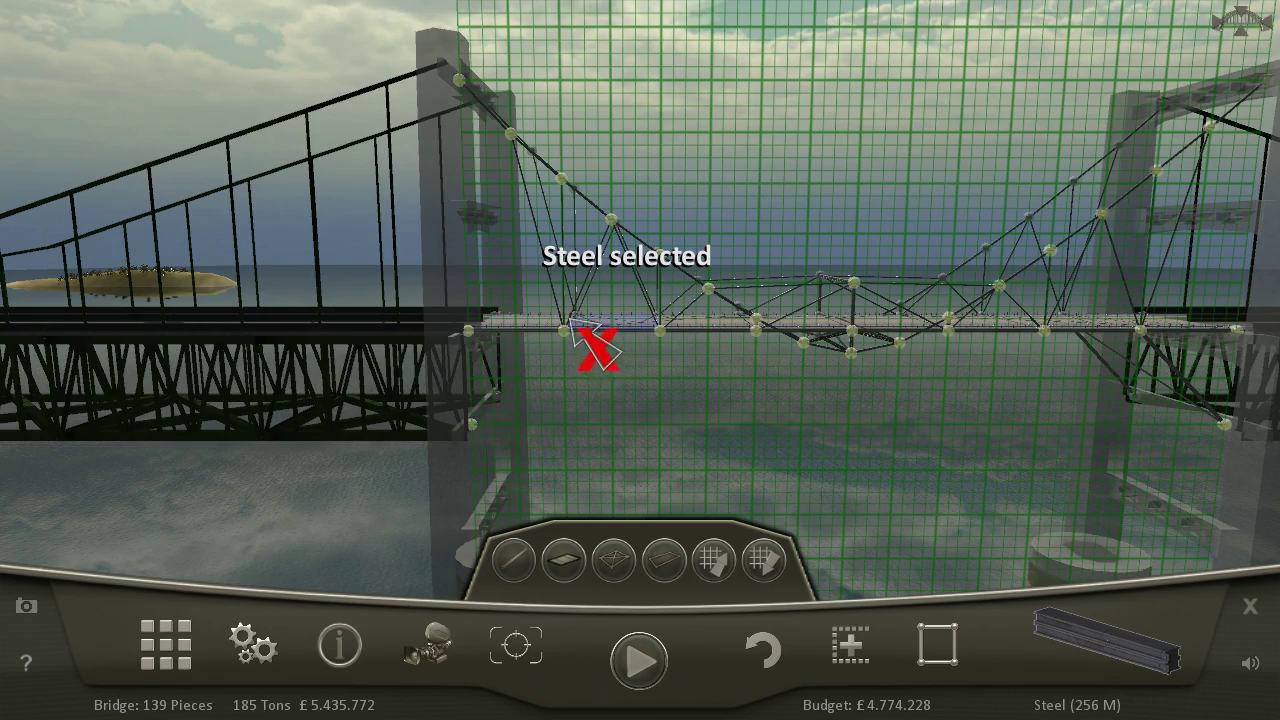
left_click(569, 360)
left_click(640, 655)
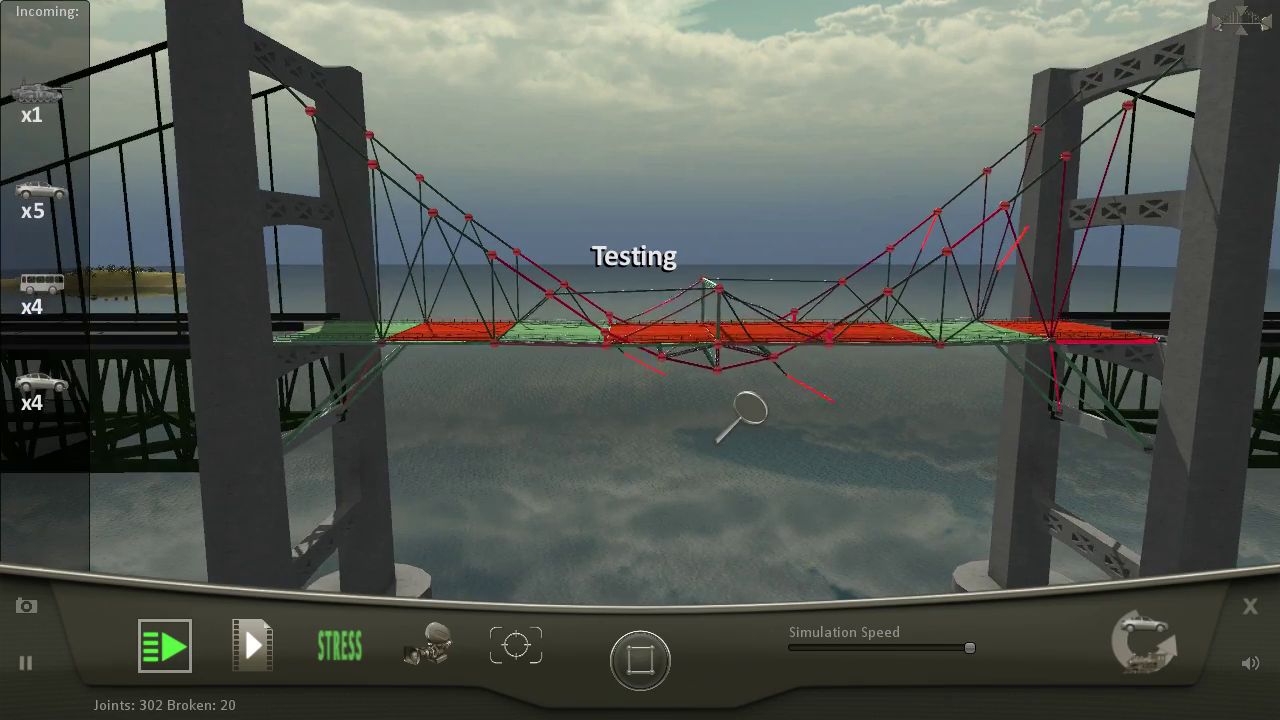
scroll(737, 420, "up", 4)
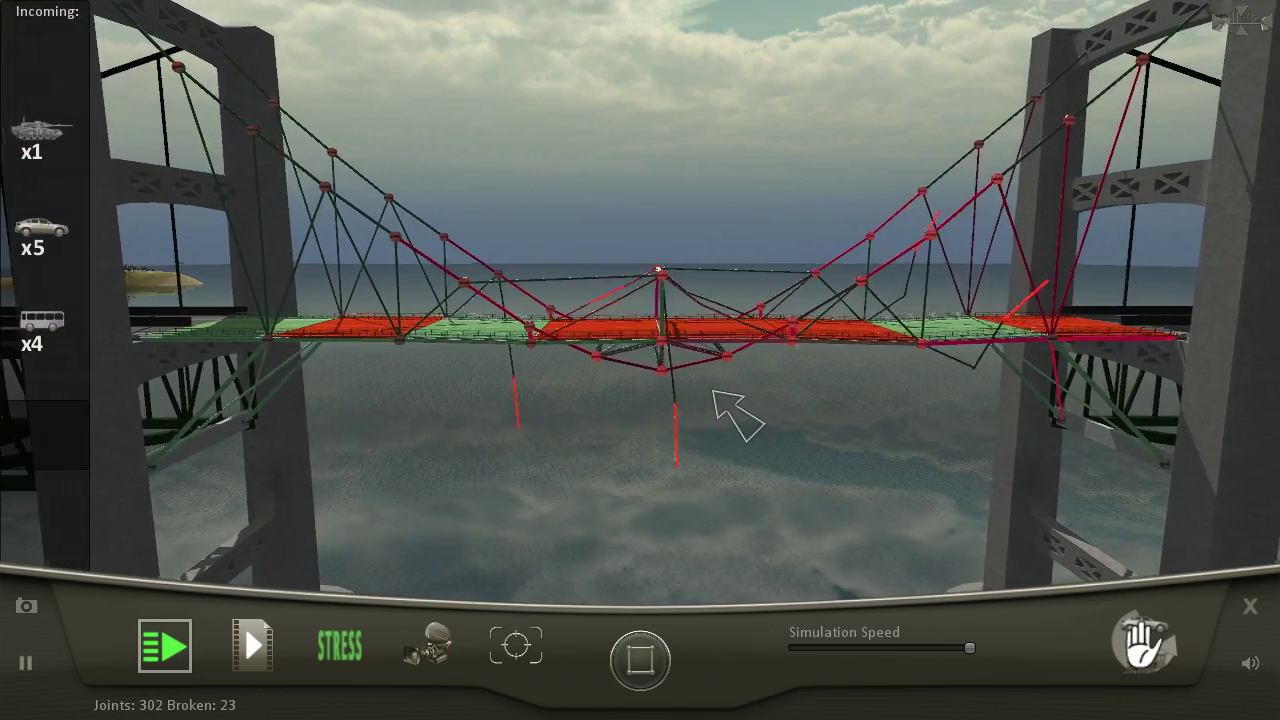
scroll(737, 415, "up", 3)
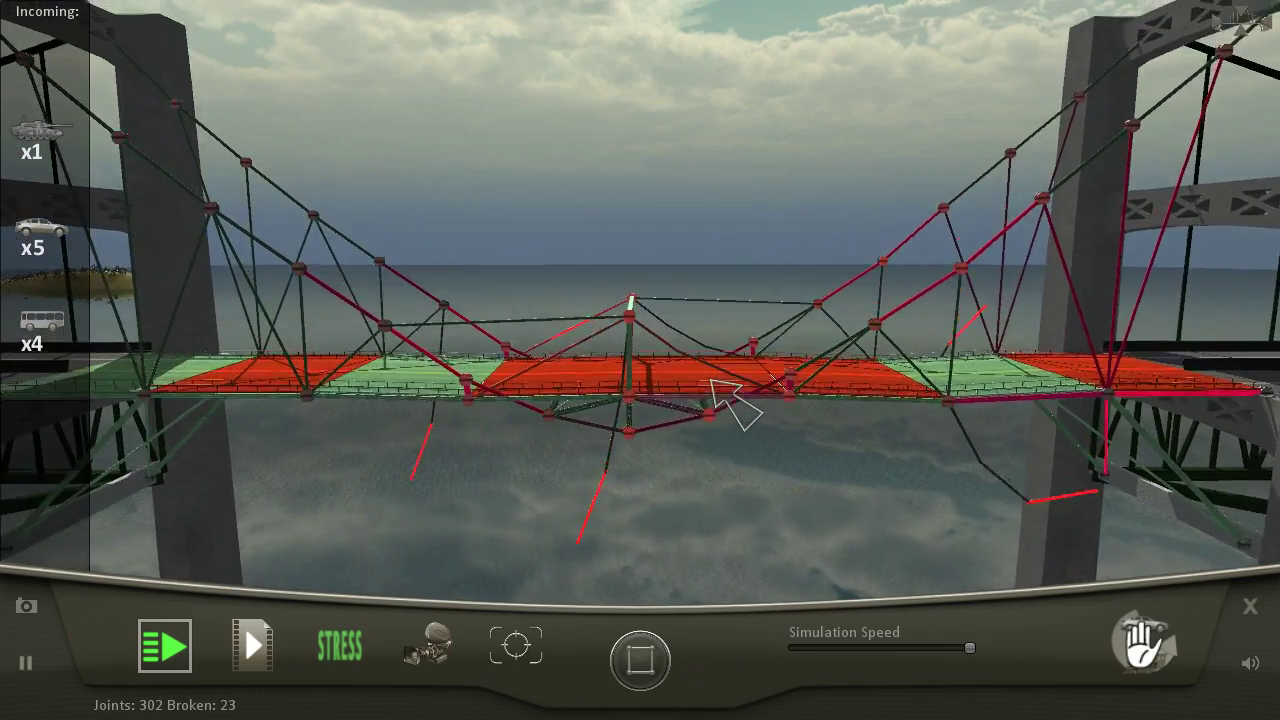
scroll(735, 402, "up", 2)
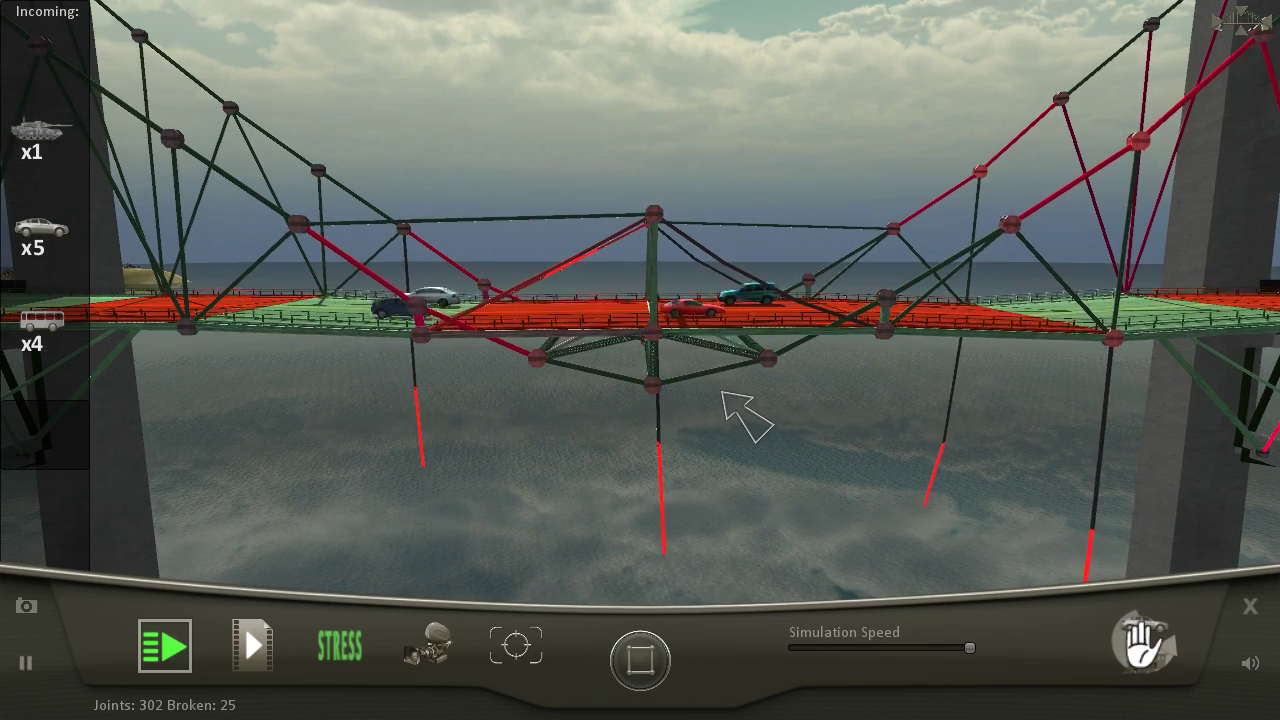
- Orbit the camera around the bridge while the buses and then the tank cross
mouse_move(822, 422)
left_mouse_down()
mouse_move(840, 488)
mouse_move(860, 390)
left_mouse_up()
left_click_drag(795, 360, 860, 345)
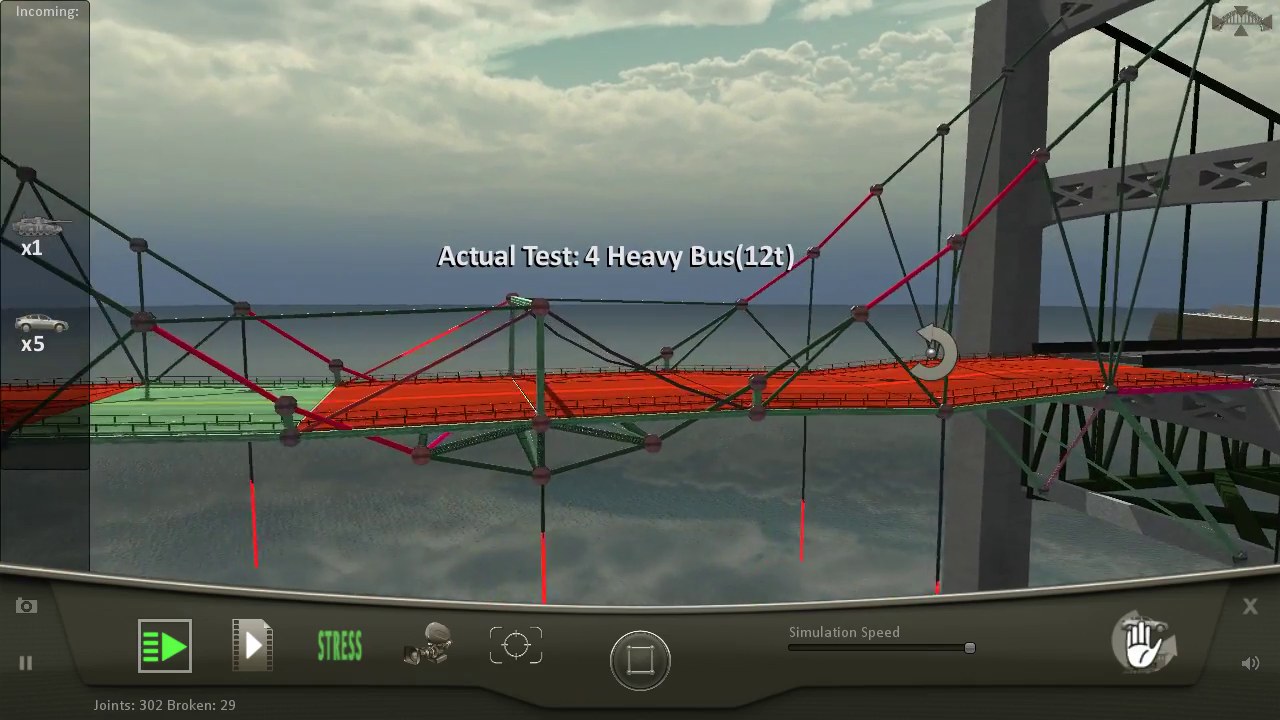
mouse_move(860, 345)
left_mouse_down()
mouse_move(592, 360)
mouse_move(732, 268)
mouse_move(708, 328)
left_mouse_up()
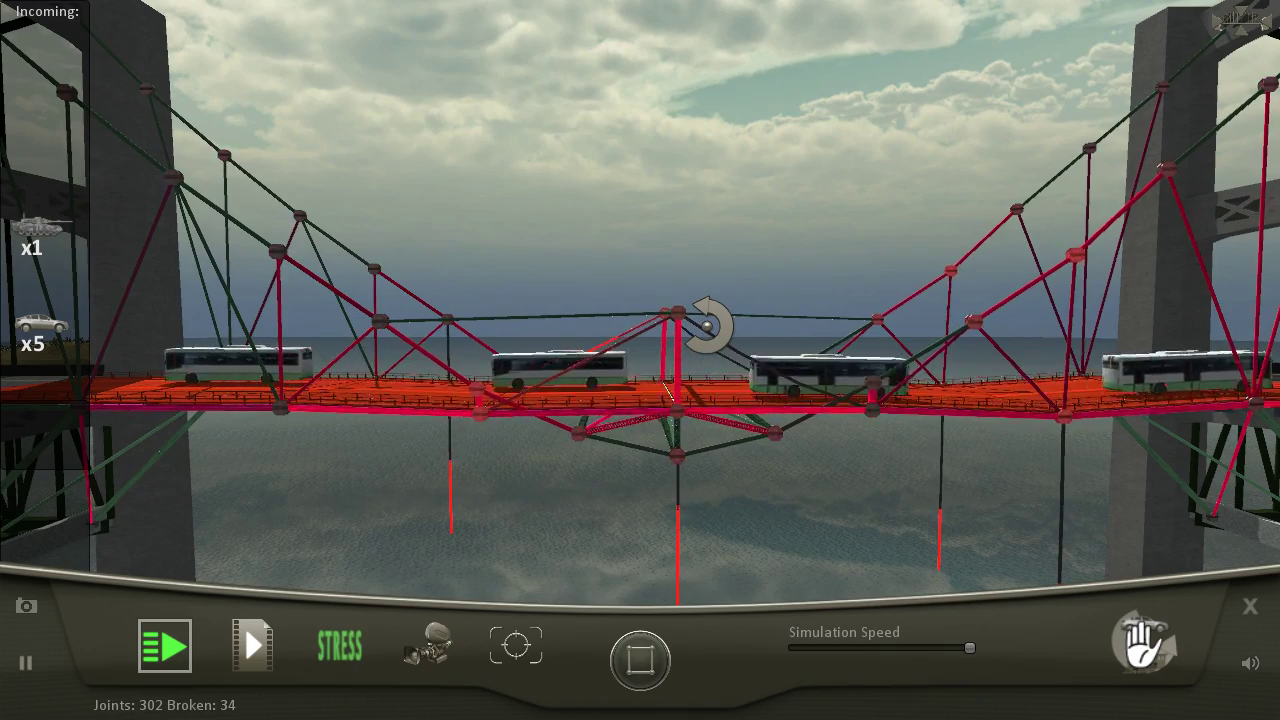
mouse_move(708, 325)
left_mouse_down()
mouse_move(822, 358)
mouse_move(1005, 290)
mouse_move(660, 328)
mouse_move(722, 338)
mouse_move(808, 214)
mouse_move(728, 262)
mouse_move(585, 414)
mouse_move(618, 393)
mouse_move(790, 415)
mouse_move(680, 410)
mouse_move(690, 395)
mouse_move(1010, 295)
mouse_move(990, 335)
mouse_move(765, 378)
mouse_move(970, 400)
mouse_move(630, 370)
mouse_move(840, 455)
mouse_move(822, 482)
mouse_move(920, 380)
mouse_move(915, 415)
mouse_move(878, 400)
mouse_move(530, 420)
mouse_move(920, 415)
mouse_move(890, 440)
mouse_move(710, 420)
mouse_move(690, 375)
mouse_move(875, 365)
mouse_move(880, 390)
mouse_move(865, 380)
mouse_move(835, 395)
mouse_move(765, 395)
left_mouse_up()
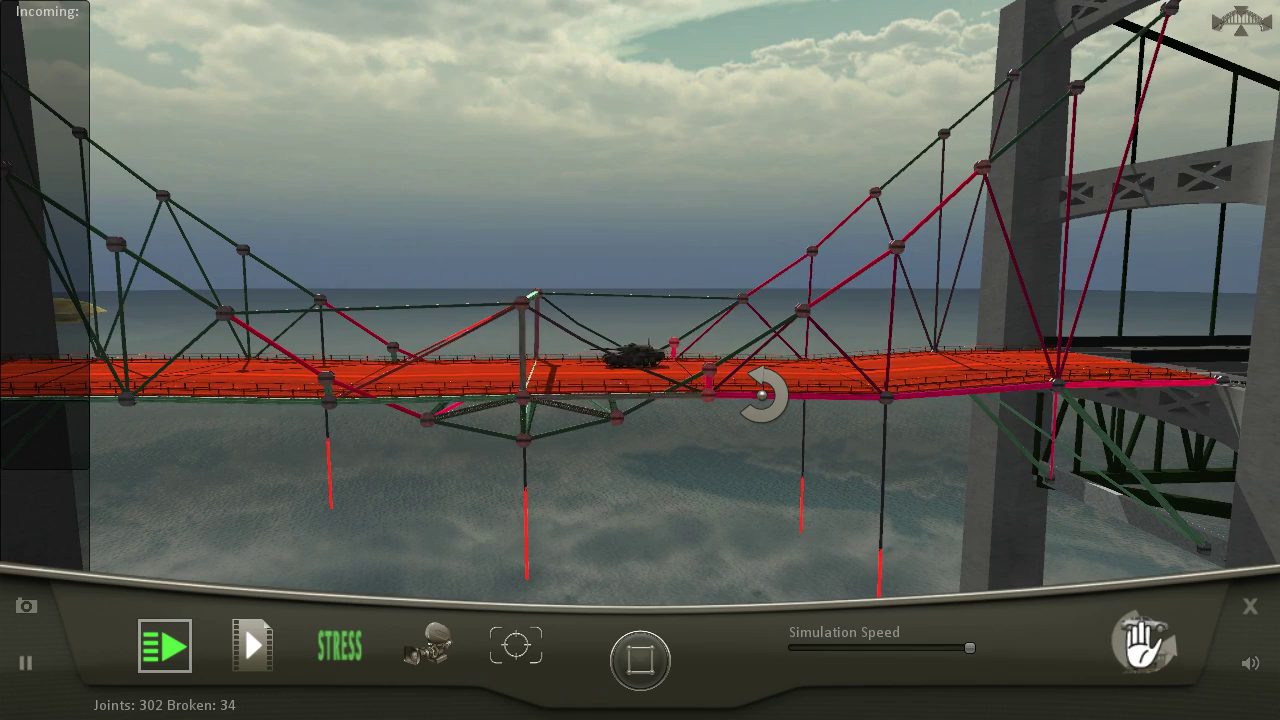
- Dismiss the Varied #12 record and stats screens, continue playing the level, and delete a joint
mouse_move(765, 395)
left_mouse_down()
mouse_move(745, 390)
mouse_move(700, 415)
mouse_move(695, 400)
mouse_move(765, 390)
mouse_move(845, 420)
mouse_move(745, 430)
mouse_move(985, 415)
mouse_move(855, 385)
mouse_move(822, 410)
left_mouse_up()
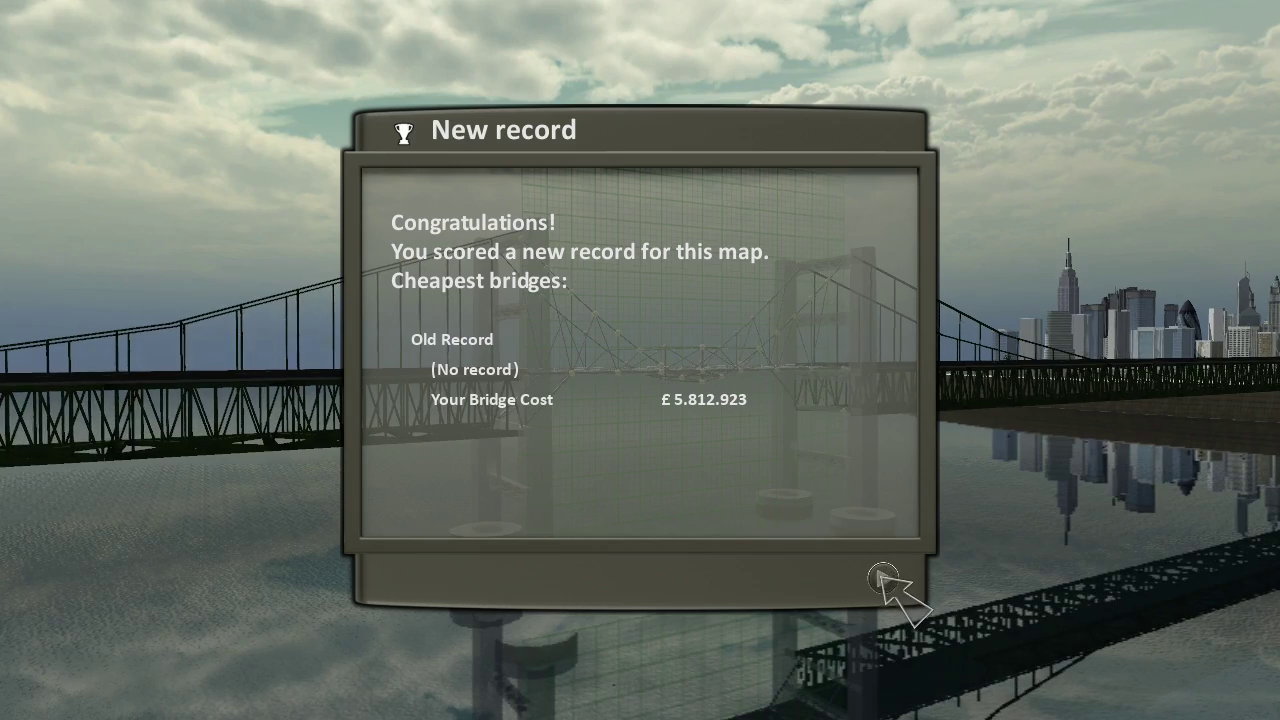
left_click(885, 580)
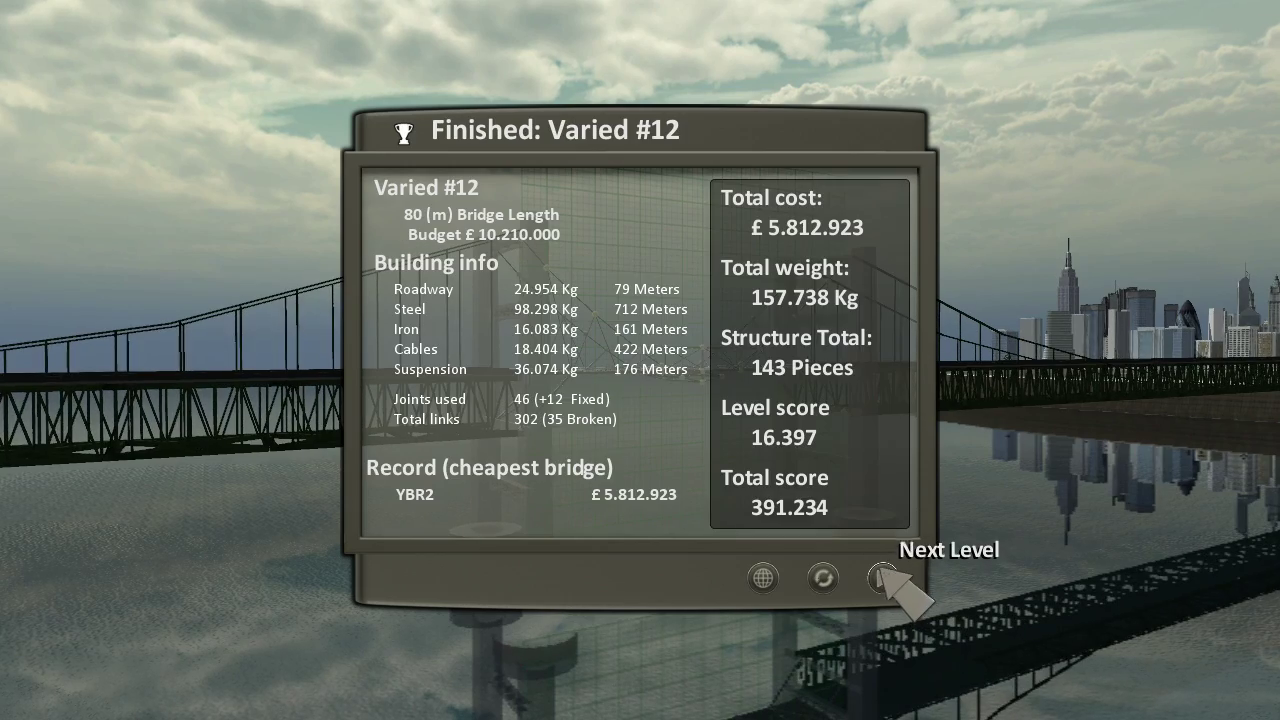
left_click(822, 578)
left_click(792, 376)
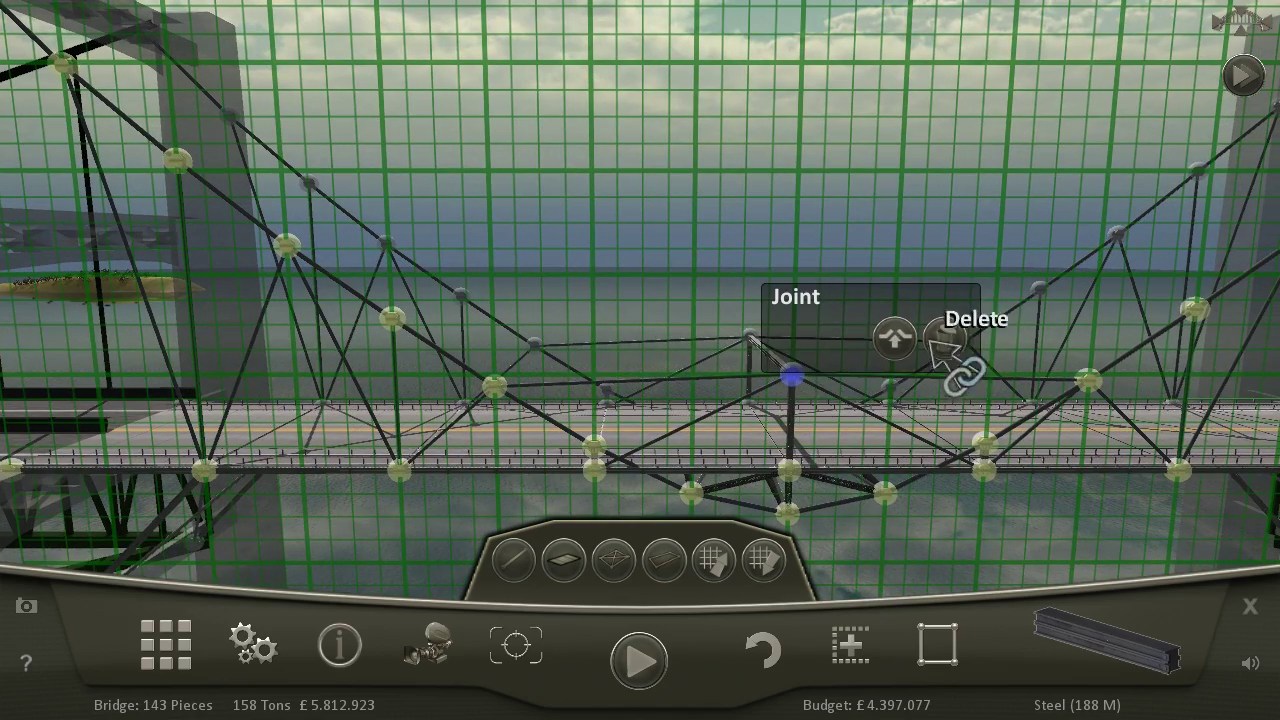
- Start the traffic test on the reworked bridge and watch it through test 2 of 4
left_click(752, 645)
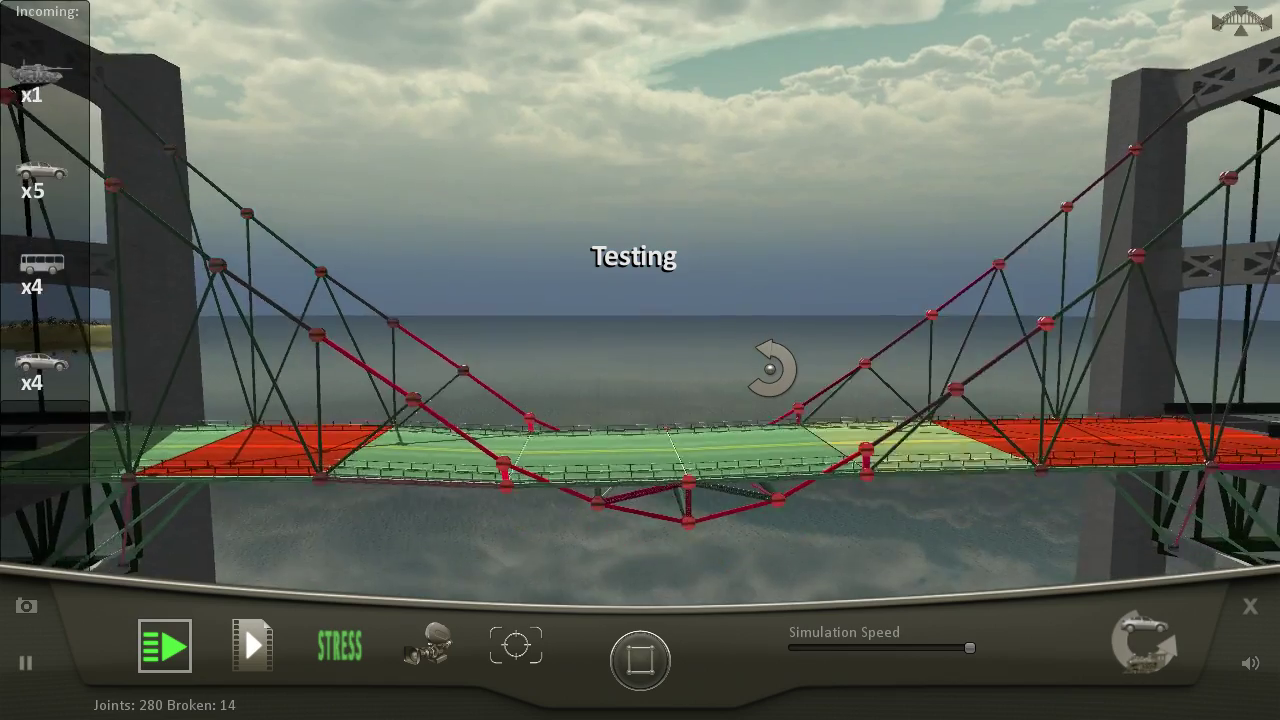
left_click_drag(735, 382, 700, 400)
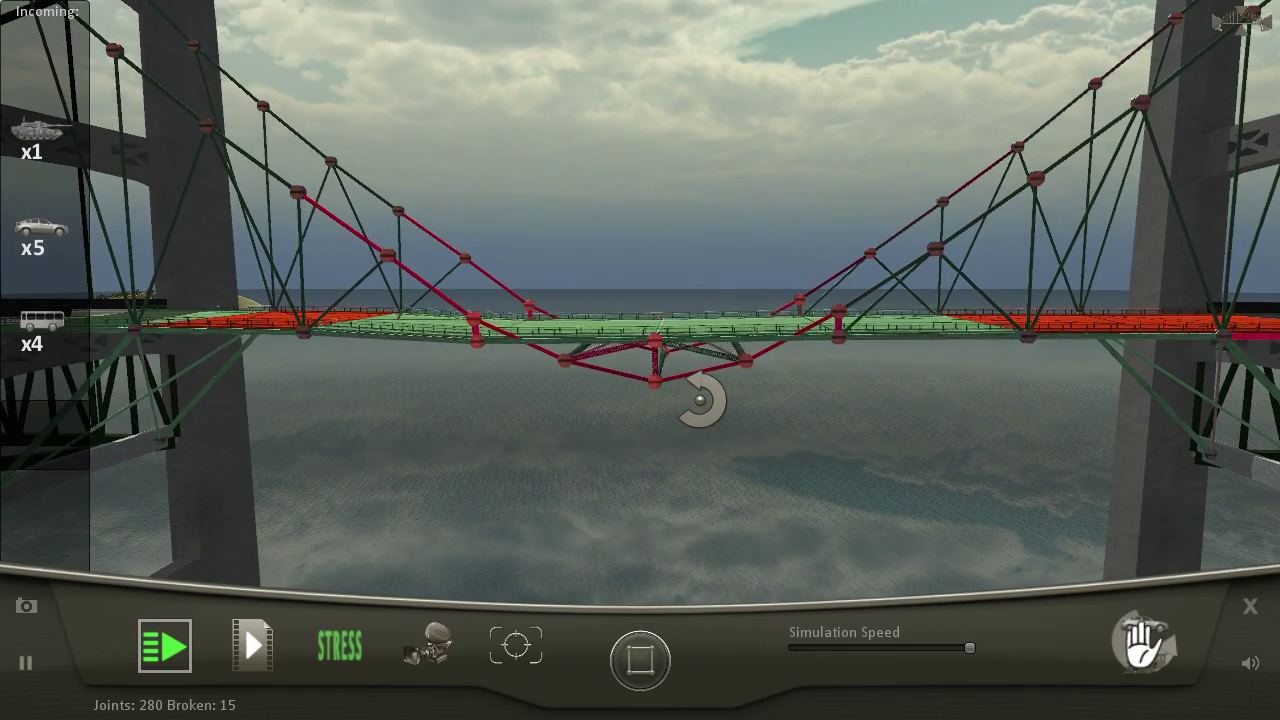
left_click_drag(700, 400, 700, 400)
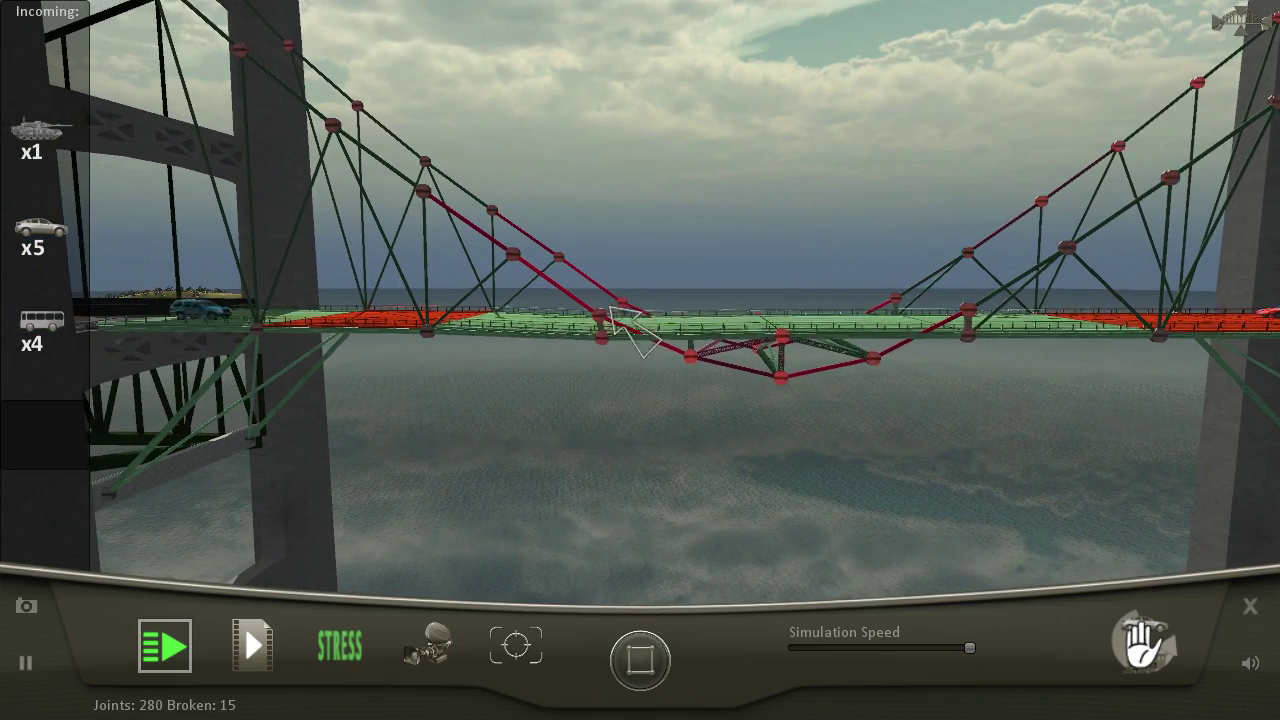
left_click_drag(913, 300, 957, 332)
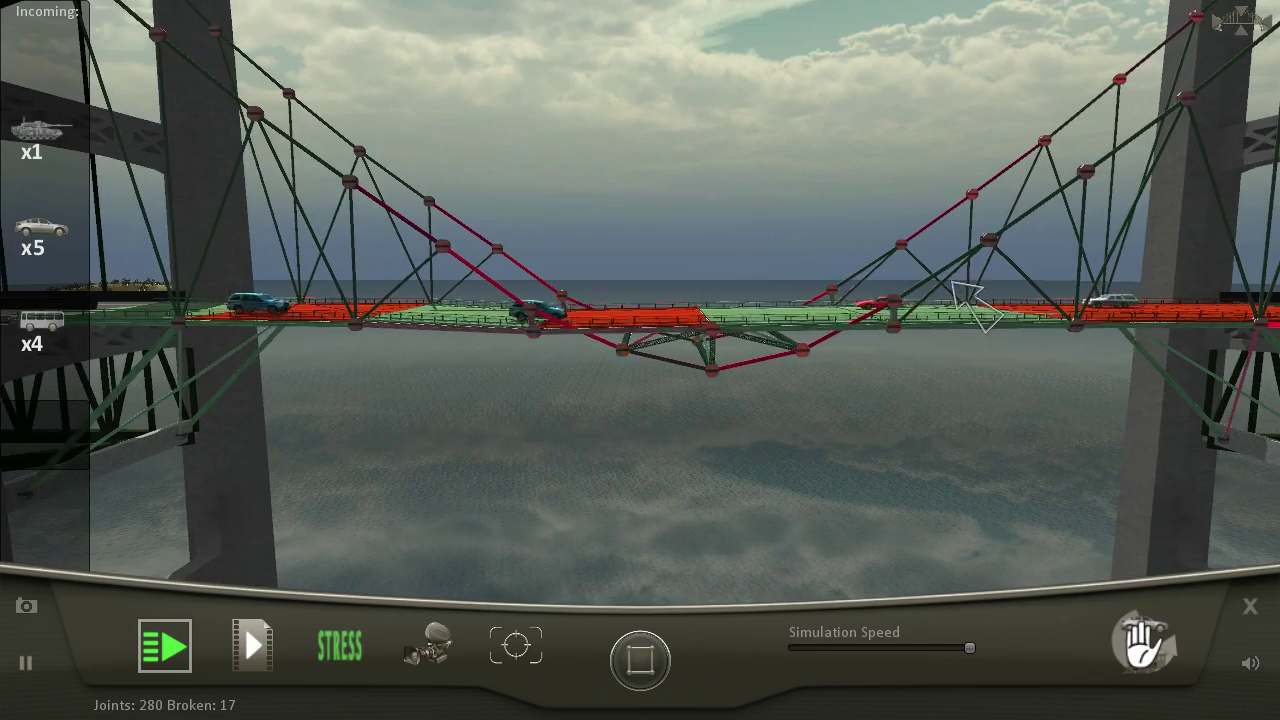
scroll(915, 365, "up", 4)
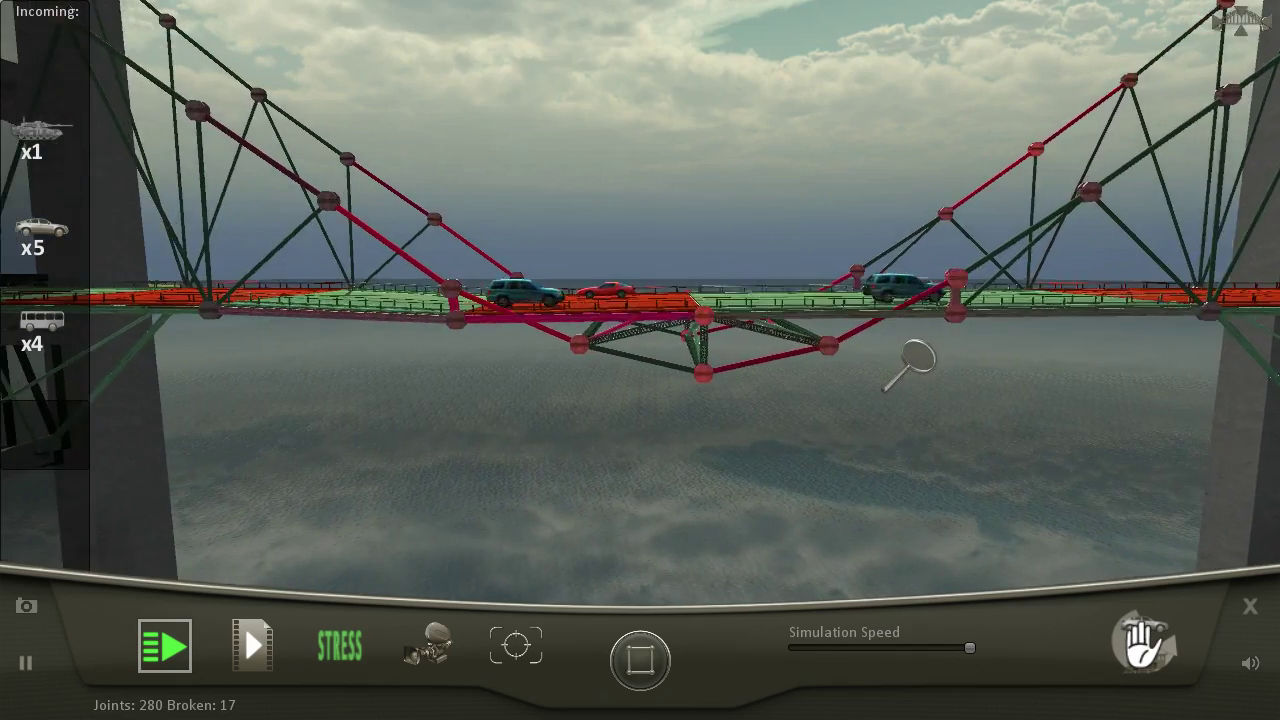
scroll(915, 360, "up", 2)
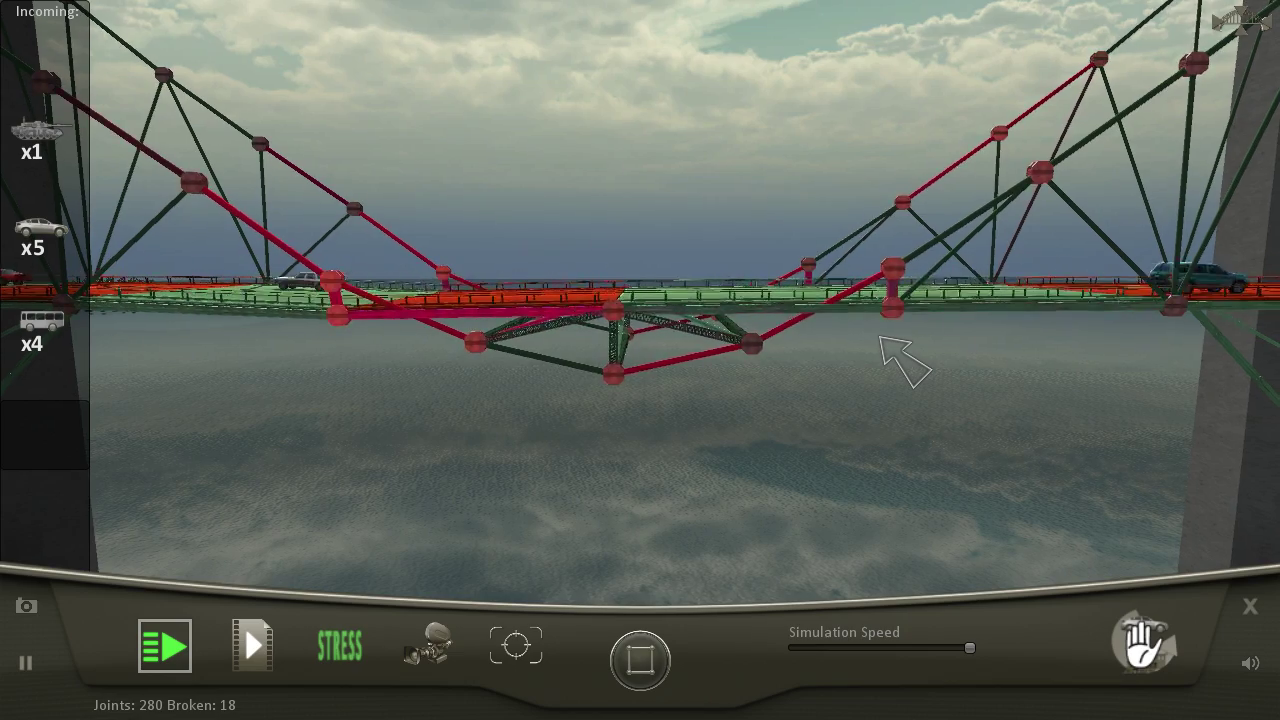
scroll(895, 352, "up", 1)
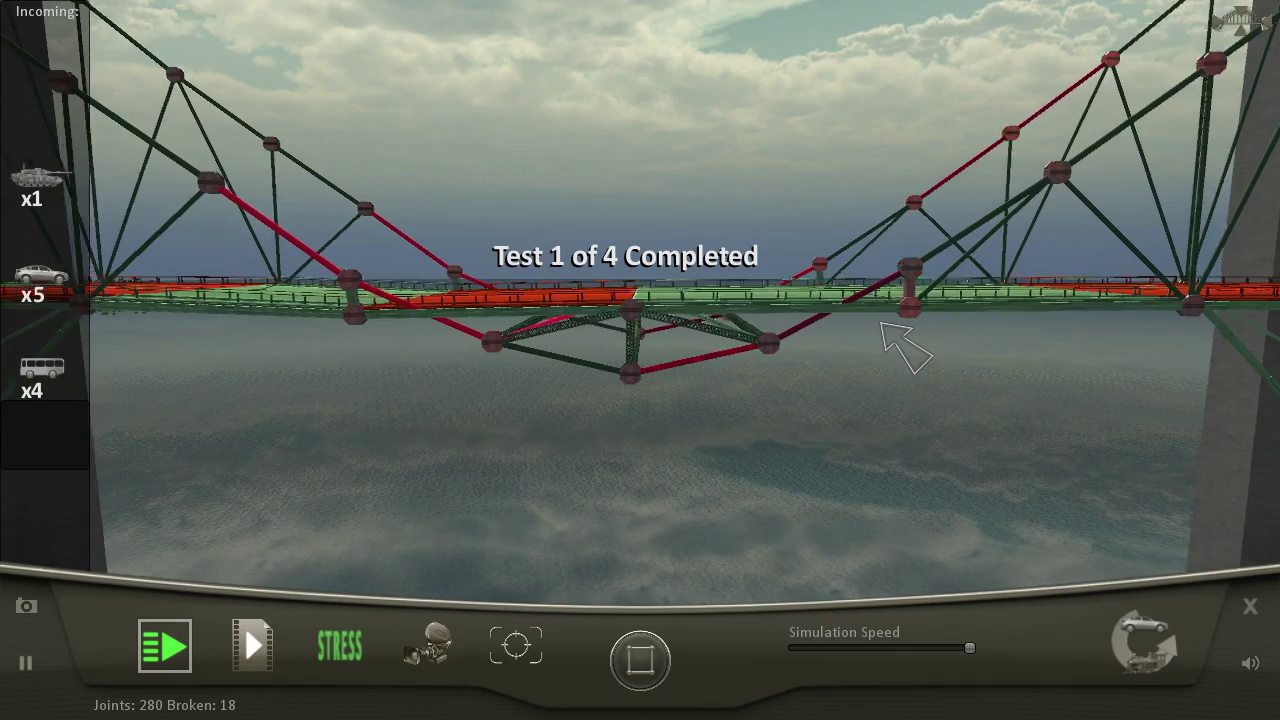
left_click_drag(898, 340, 668, 325)
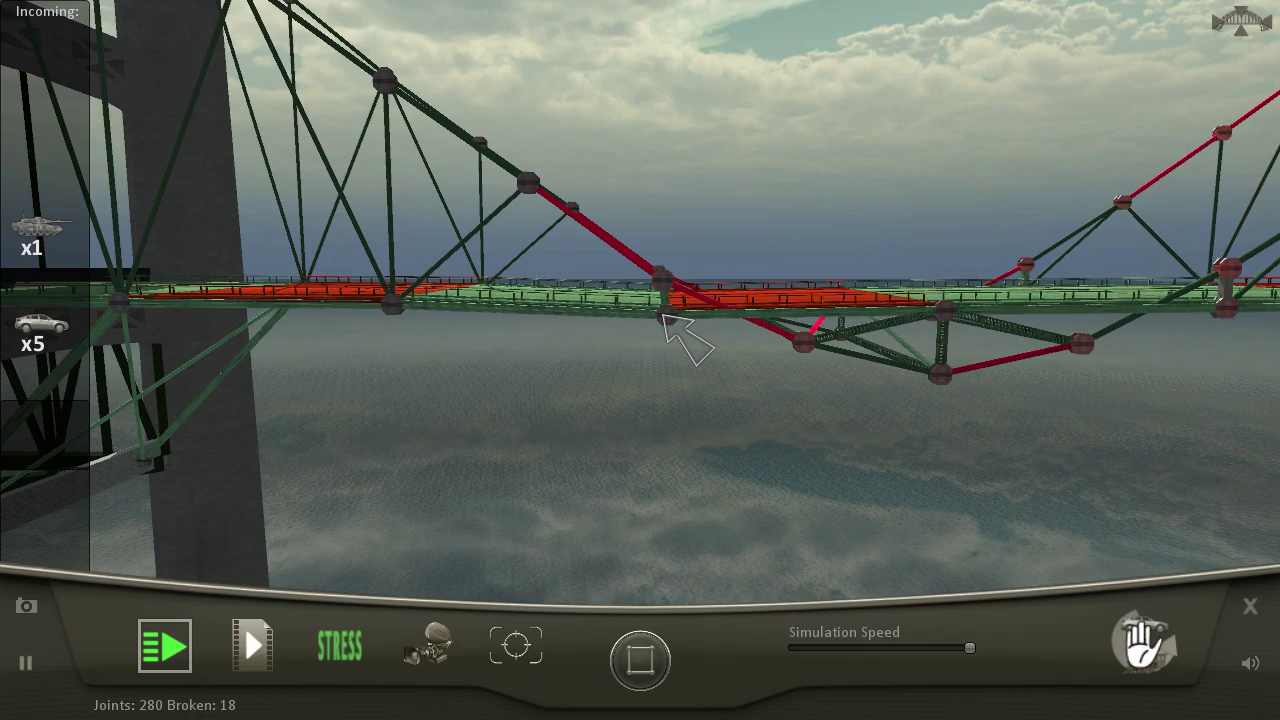
scroll(668, 325, "up", 8)
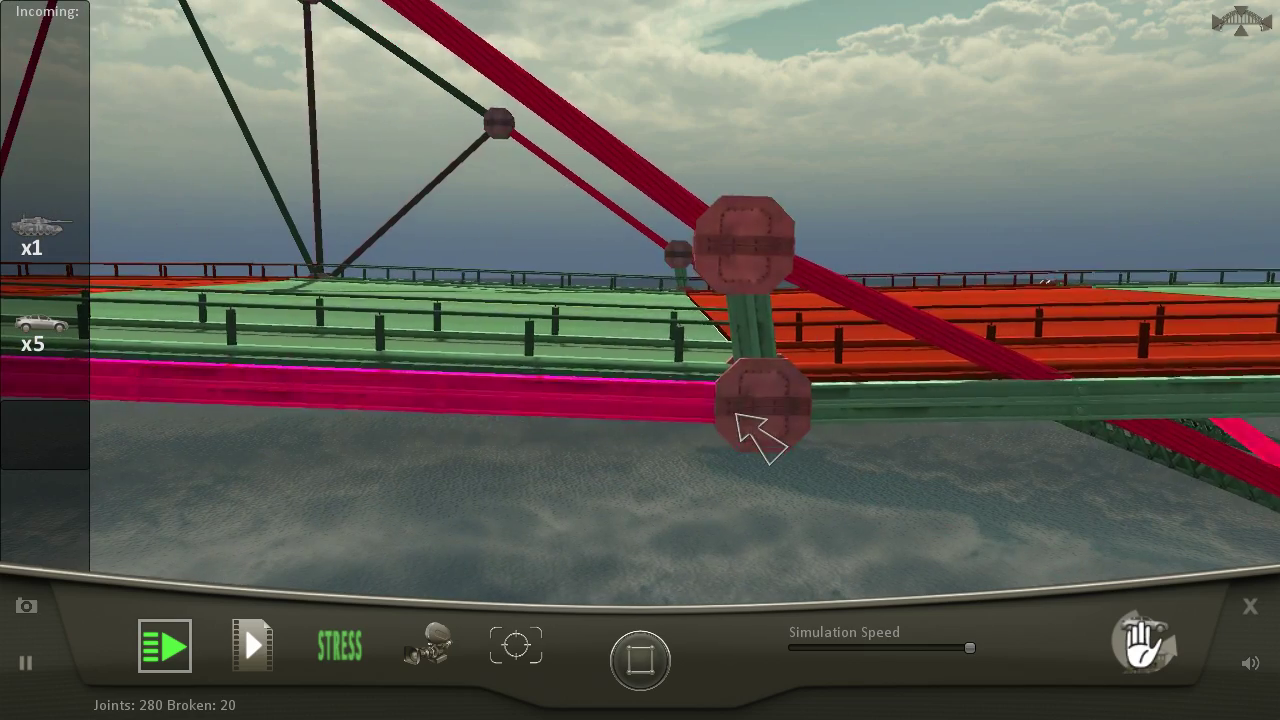
scroll(748, 330, "down", 8)
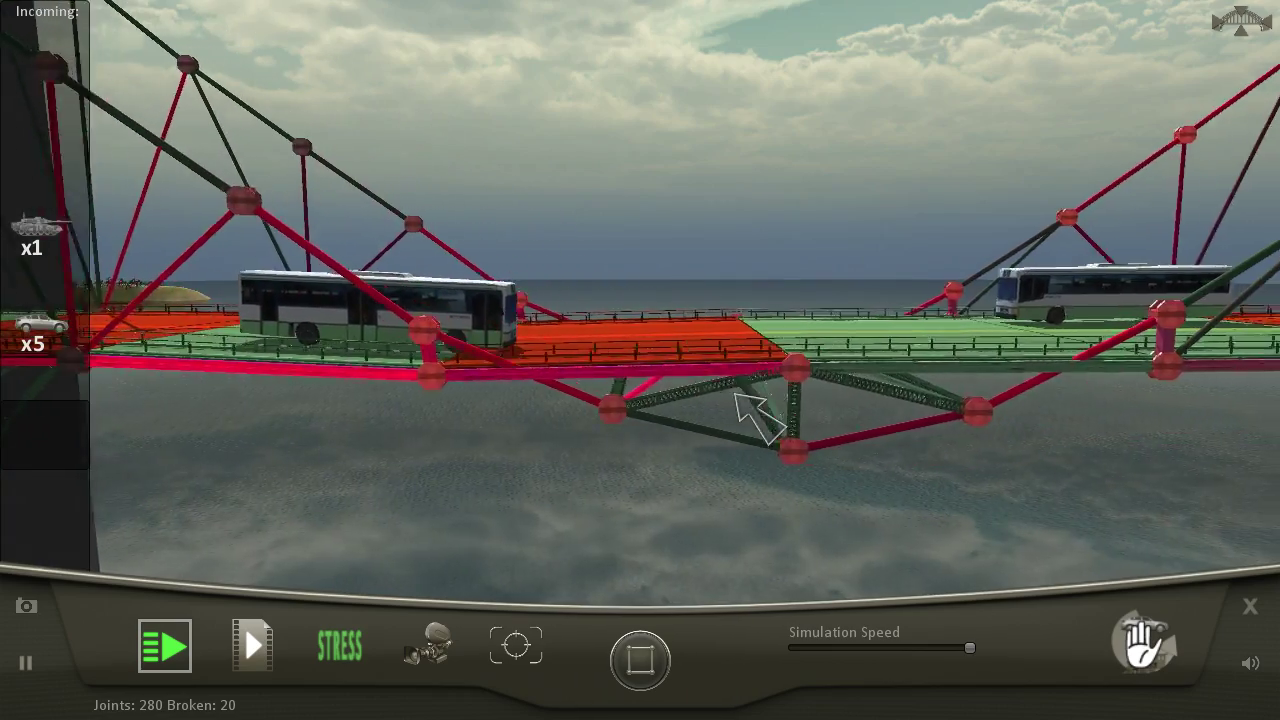
scroll(750, 408, "down", 5)
scroll(735, 405, "down", 4)
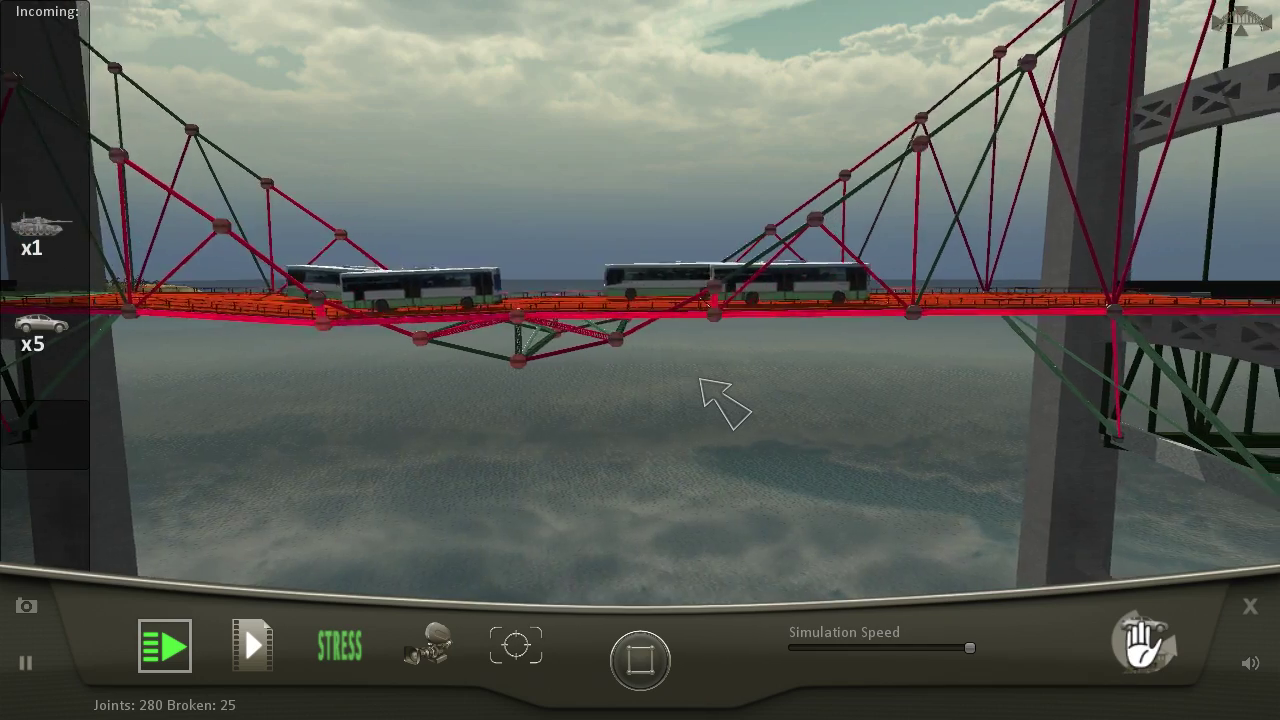
mouse_move(727, 405)
left_mouse_down()
mouse_move(865, 400)
mouse_move(700, 415)
left_mouse_up()
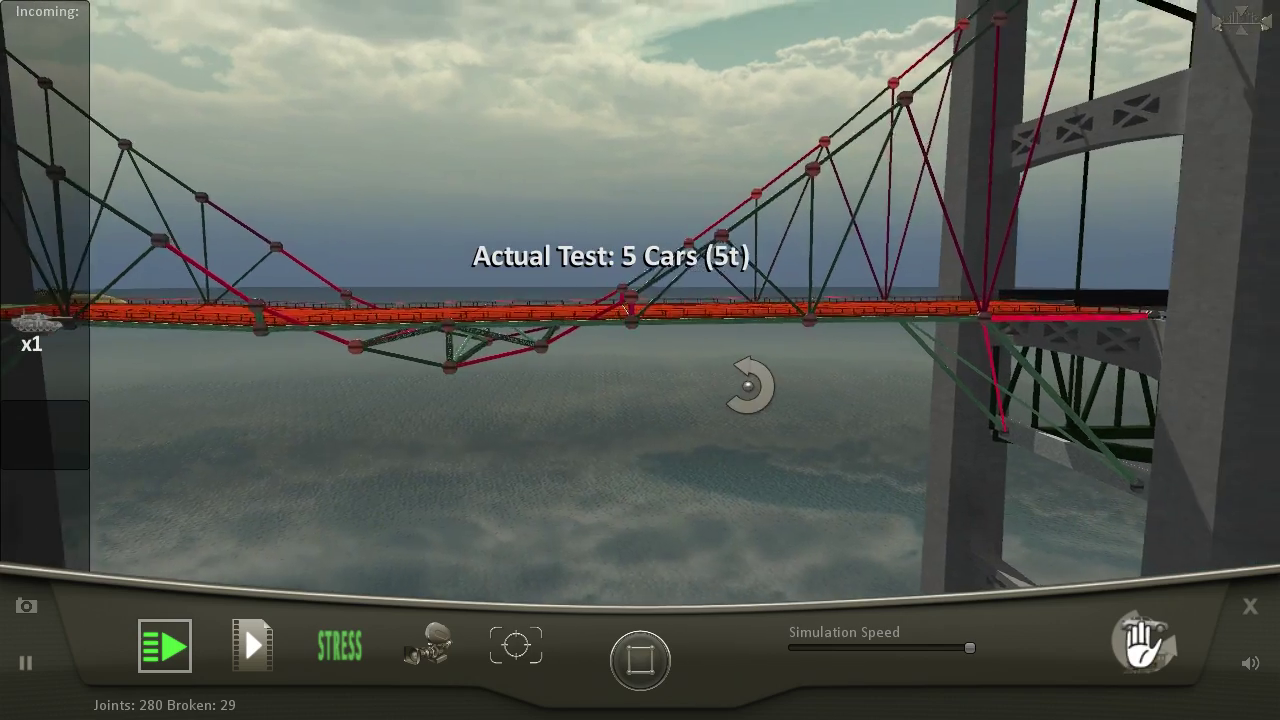
- Watch tests 3 and 4 from several angles, including below, until the results appear
mouse_move(700, 415)
left_mouse_down()
mouse_move(512, 355)
mouse_move(705, 372)
mouse_move(695, 365)
left_mouse_up()
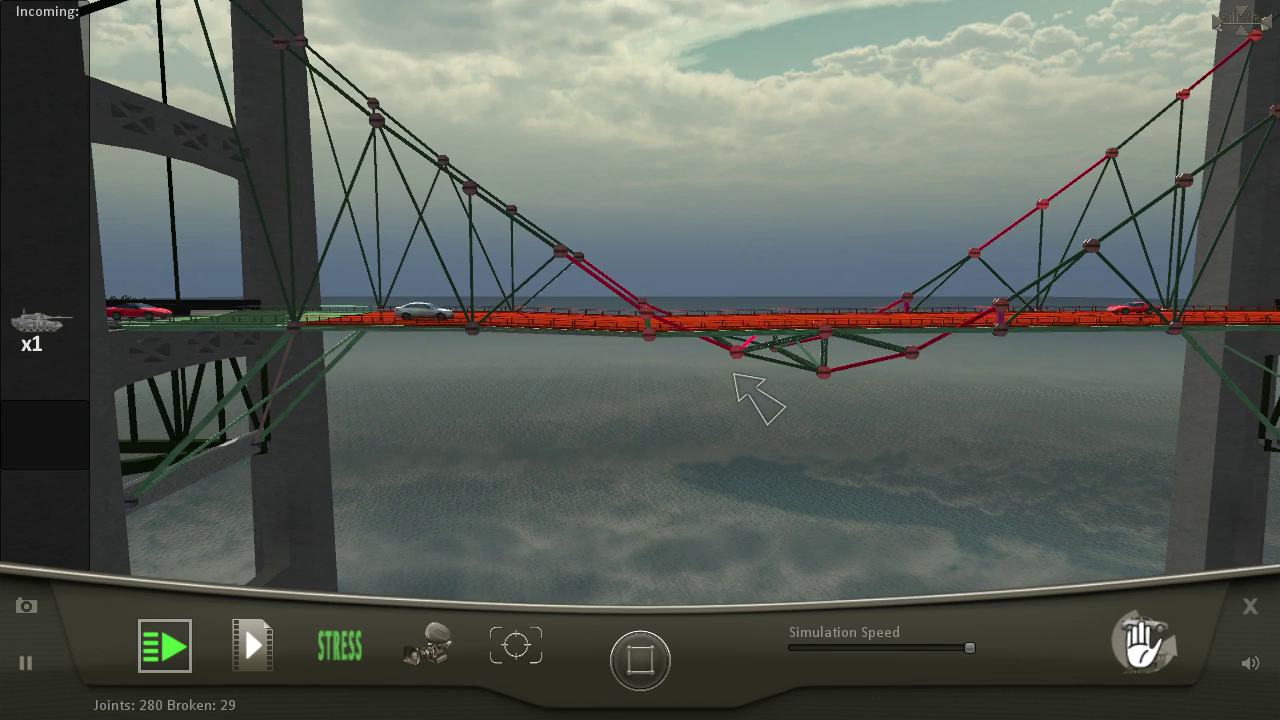
mouse_move(738, 370)
left_mouse_down()
mouse_move(830, 393)
mouse_move(584, 388)
left_mouse_up()
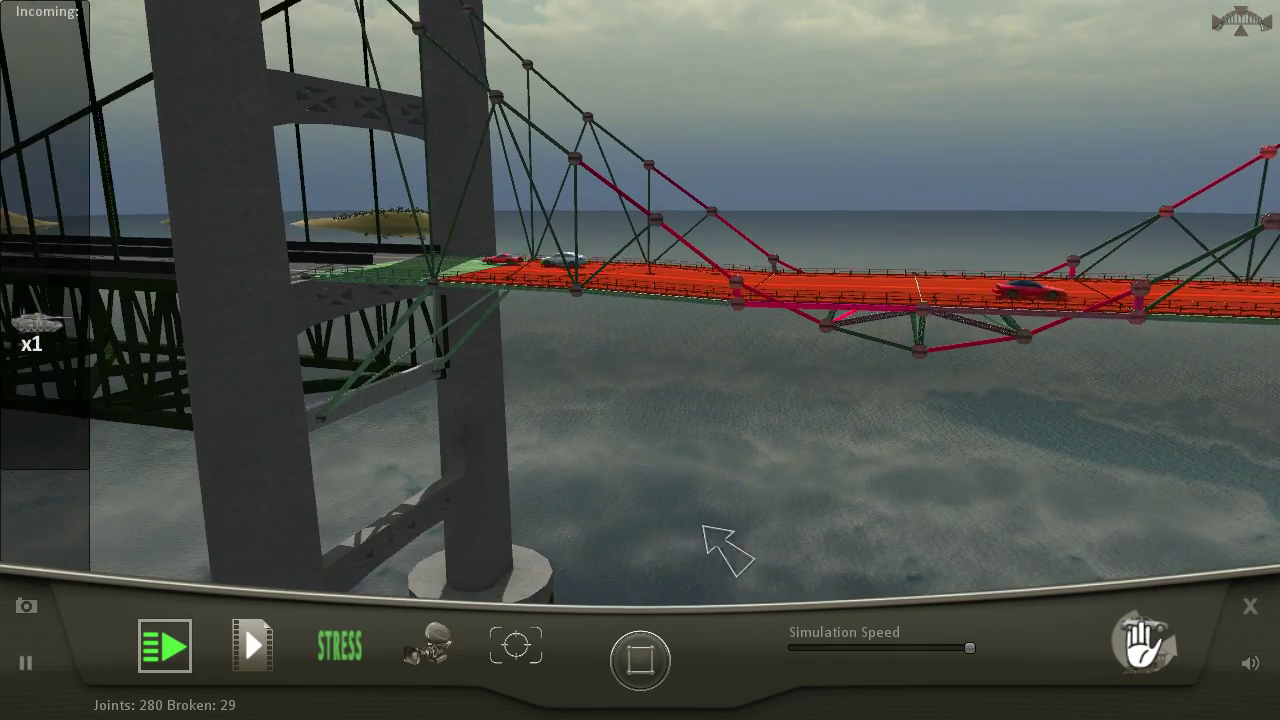
mouse_move(715, 540)
left_mouse_down()
mouse_move(1090, 470)
mouse_move(1070, 473)
left_mouse_up()
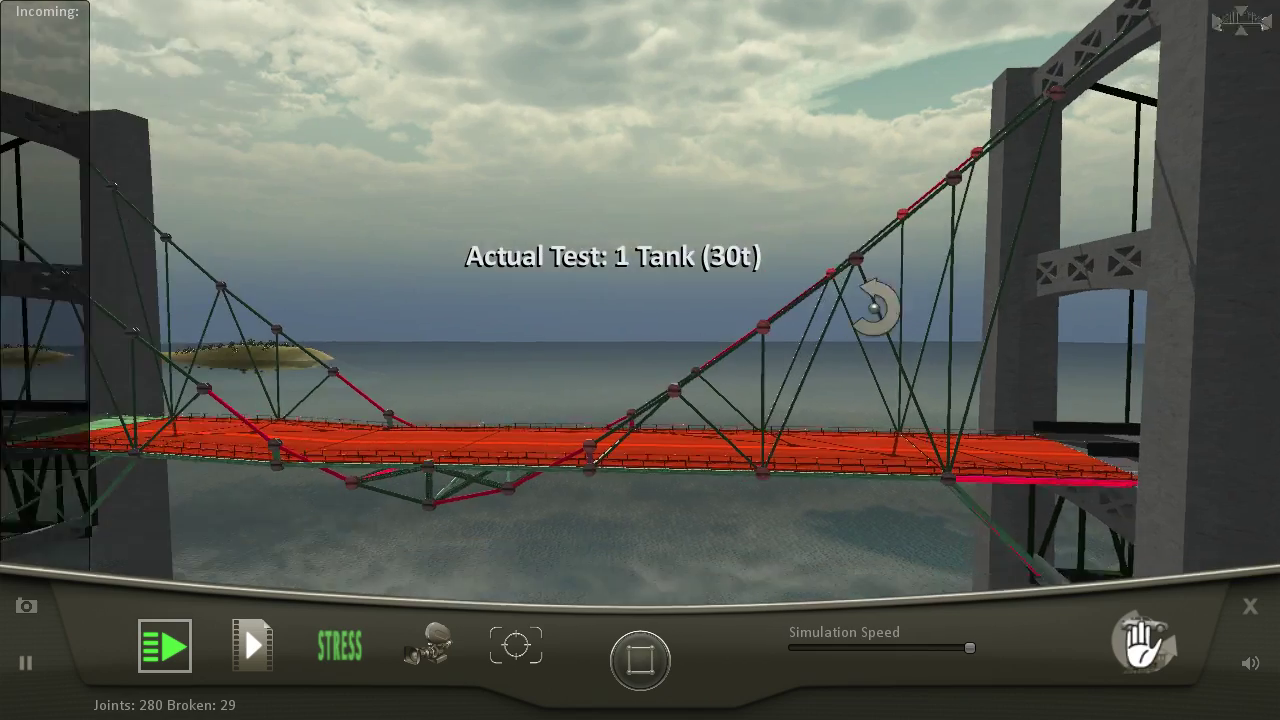
mouse_move(875, 305)
left_mouse_down()
mouse_move(955, 395)
mouse_move(768, 420)
mouse_move(851, 95)
left_mouse_up()
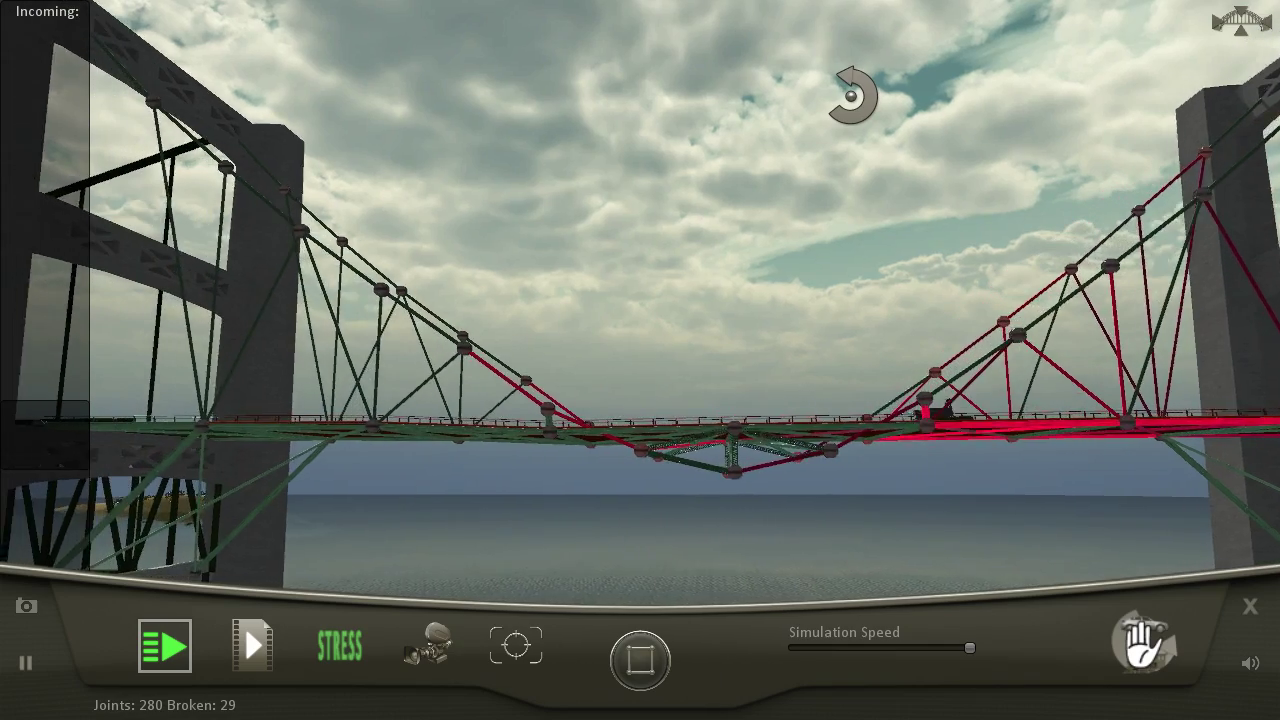
mouse_move(851, 95)
left_mouse_down()
mouse_move(836, 225)
mouse_move(782, 365)
mouse_move(1142, 408)
mouse_move(1020, 370)
left_mouse_up()
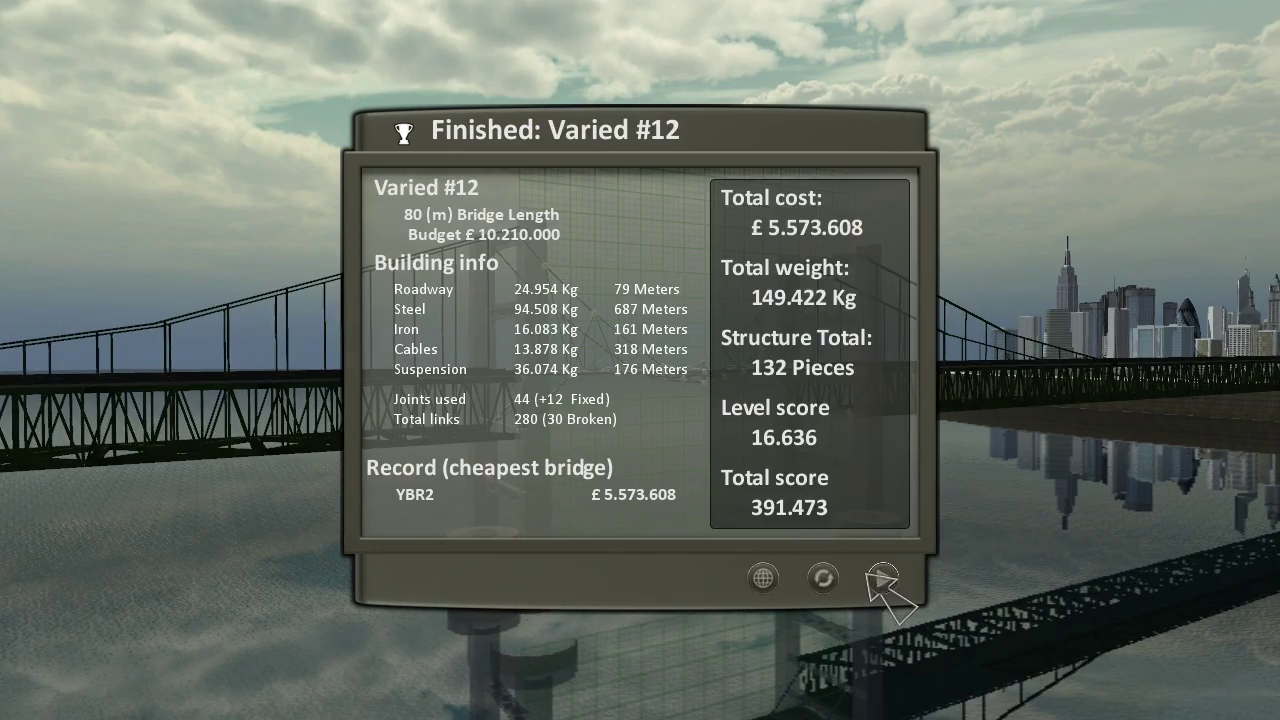
- Move past the level results and the game-finished message showing the 391,473 final score
left_click(883, 580)
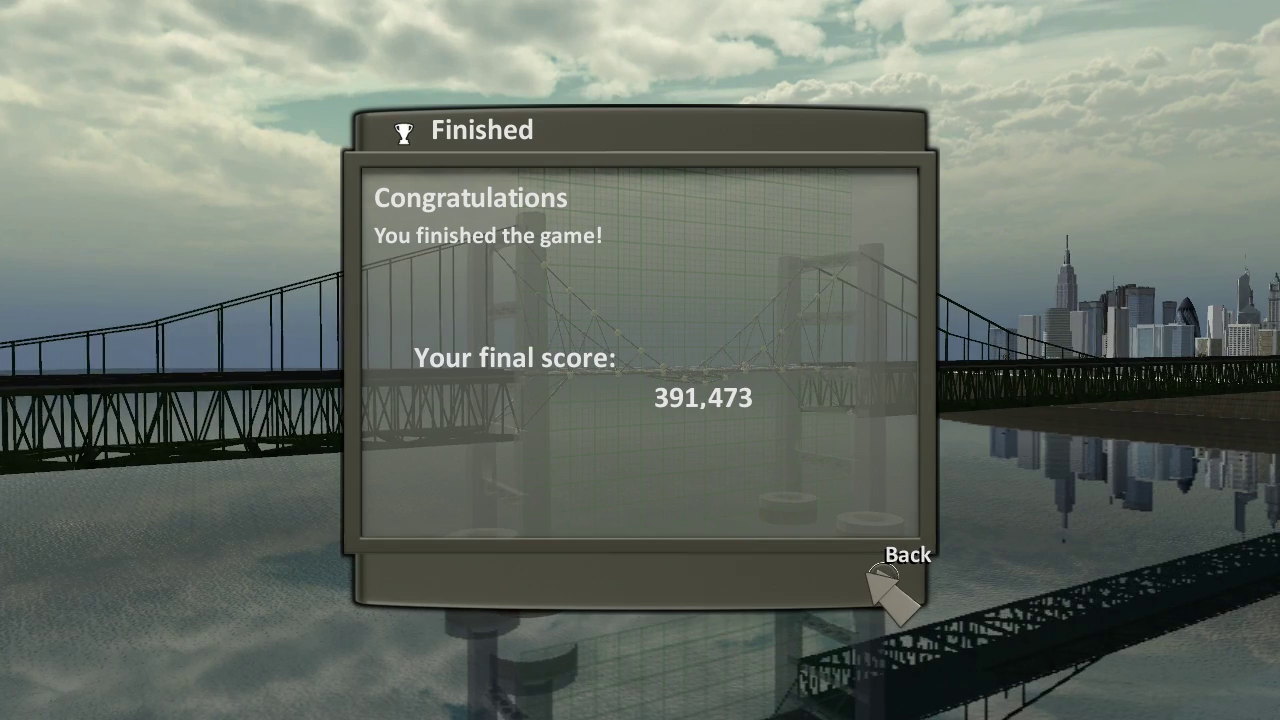
left_click(885, 583)
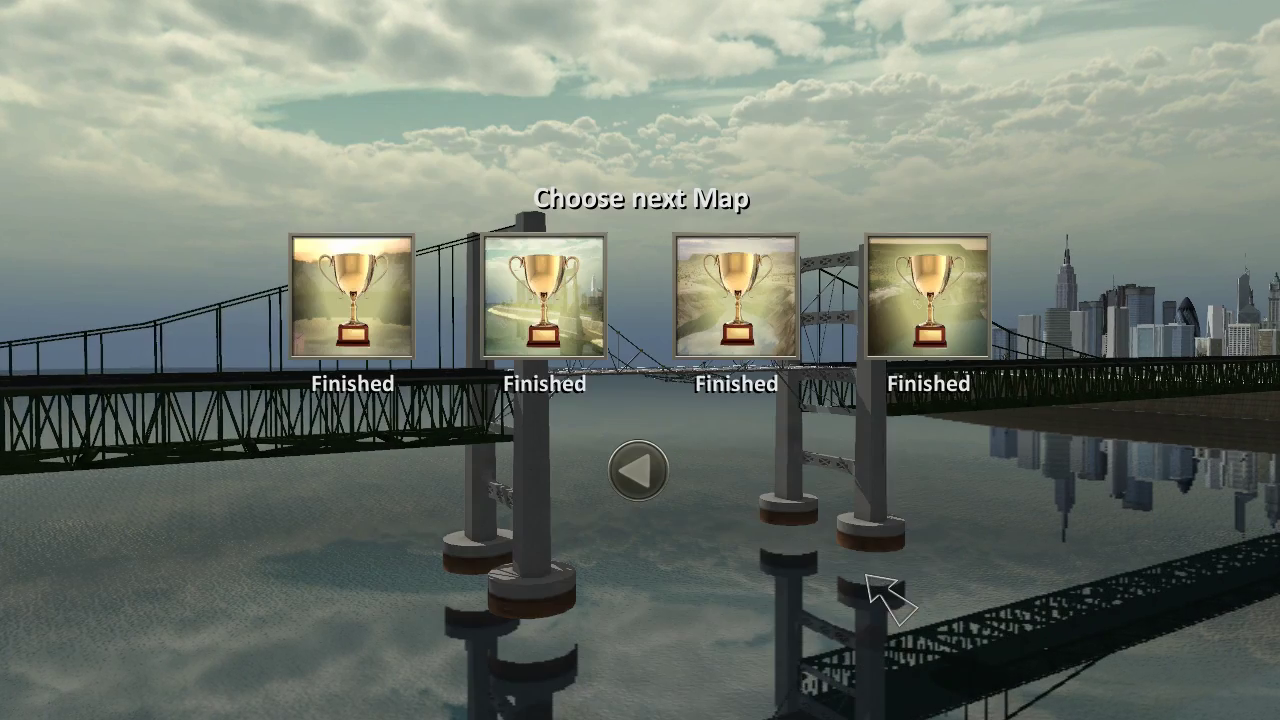
- Leave the map selection, with all four maps finished, for the title menu
left_click(640, 468)
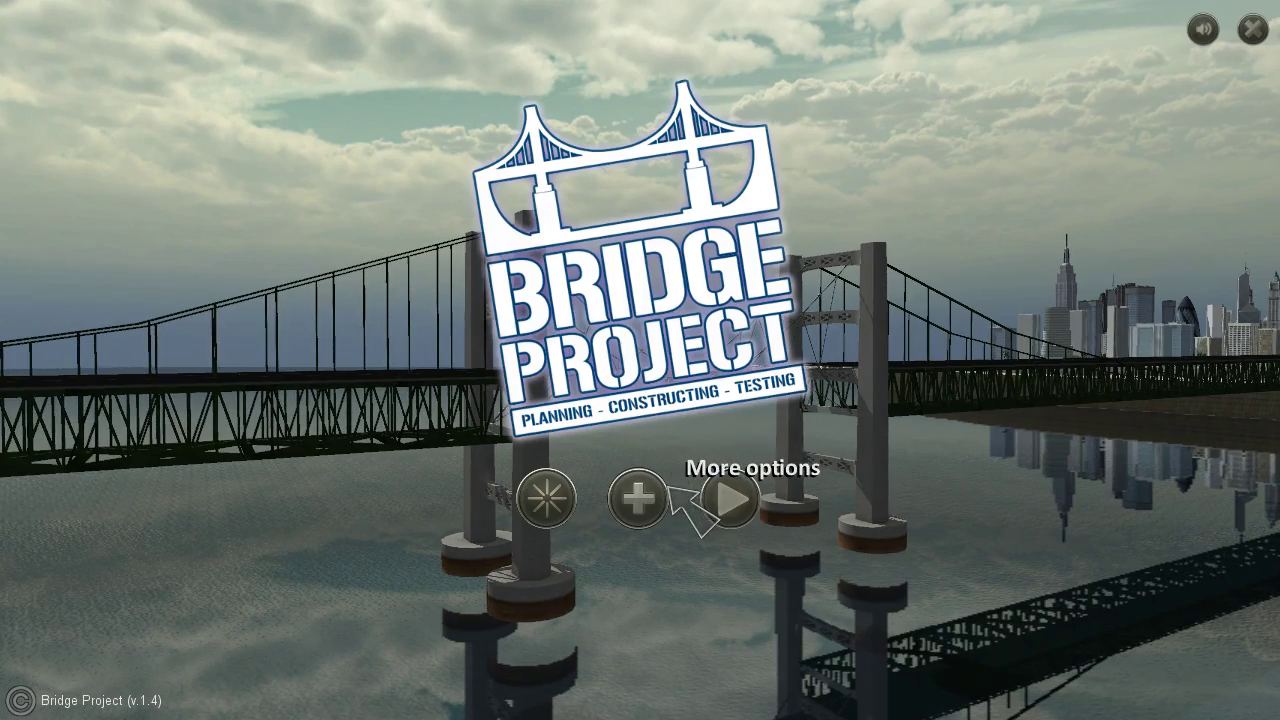